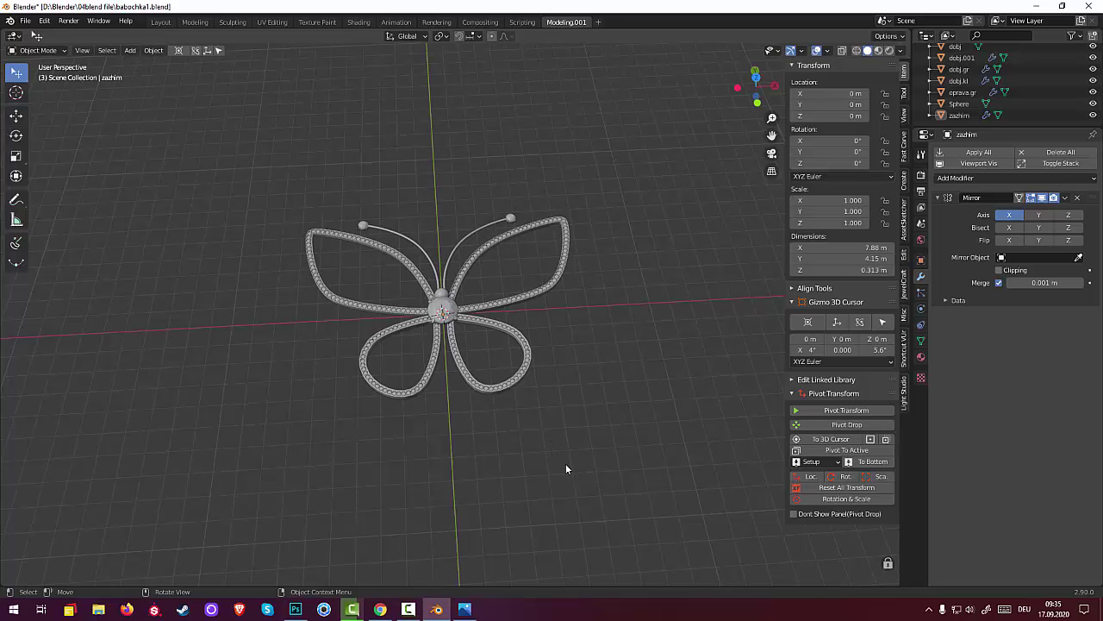
# - Switch to top orthographic view and add a 48-segment, 1 m torus at the butterfly's centre
pyautogui.press('KP_5')
pyautogui.press('KP_7')
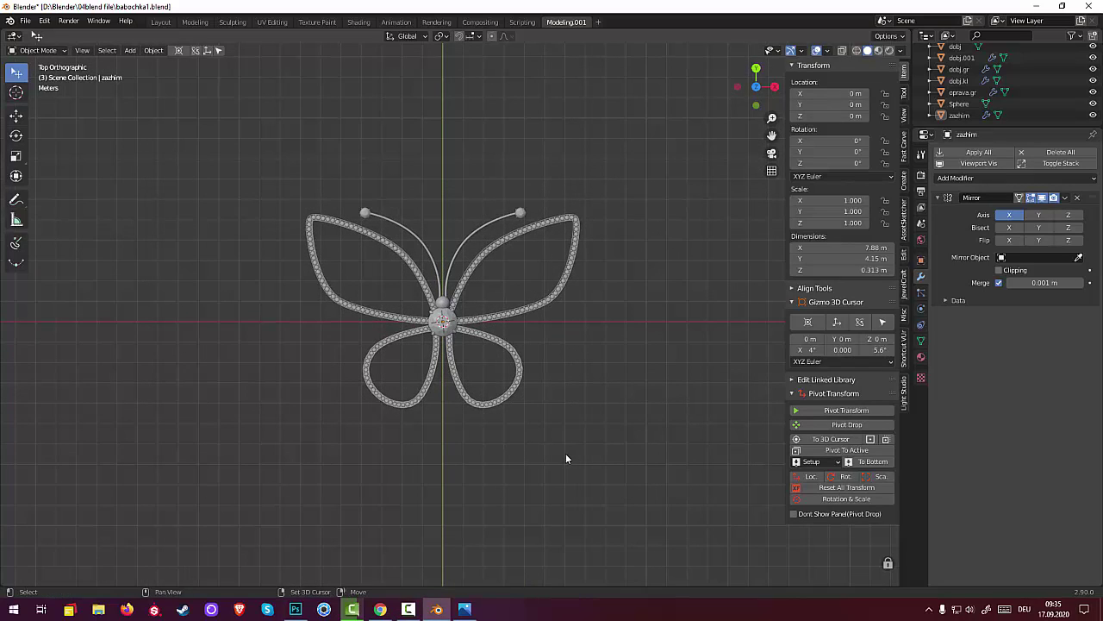
pyautogui.hotkey('shift', 'a')
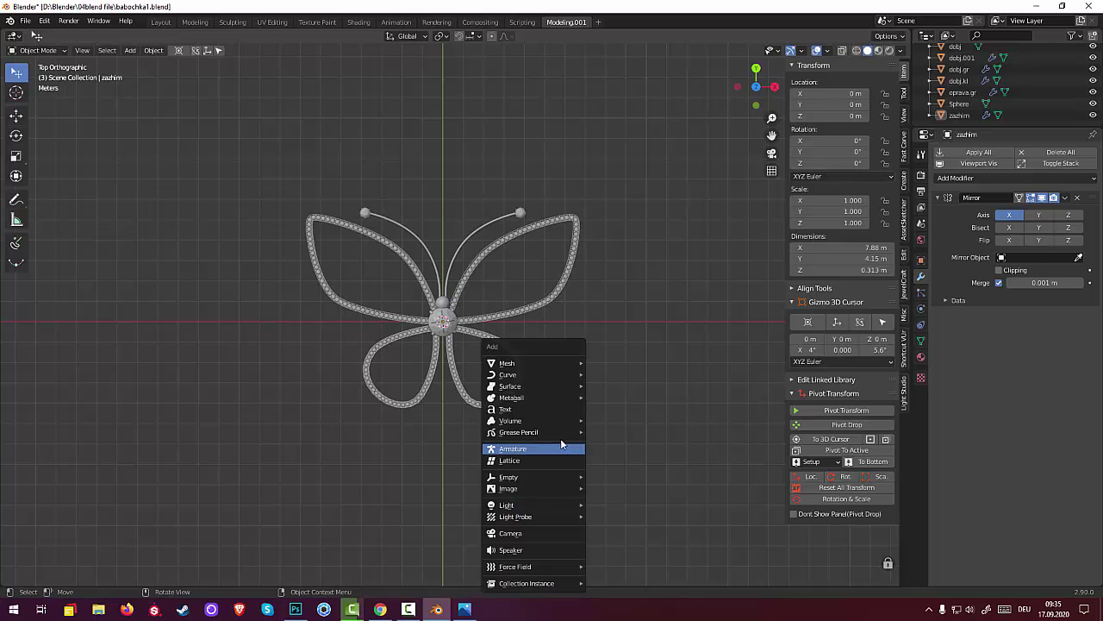
pyautogui.moveTo(526, 363)
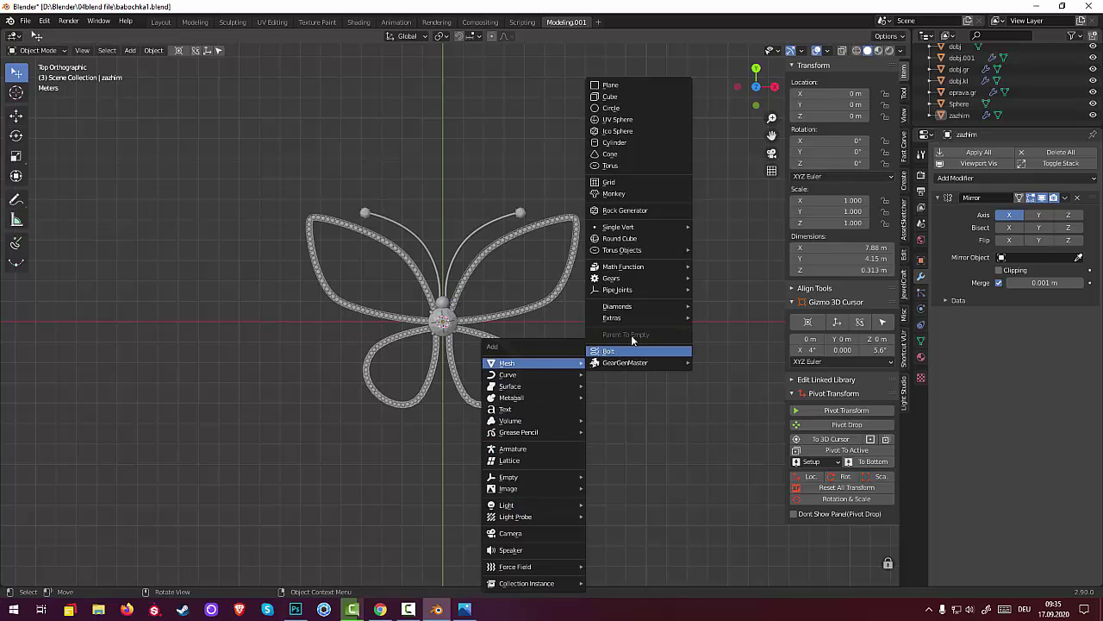
pyautogui.click(609, 165)
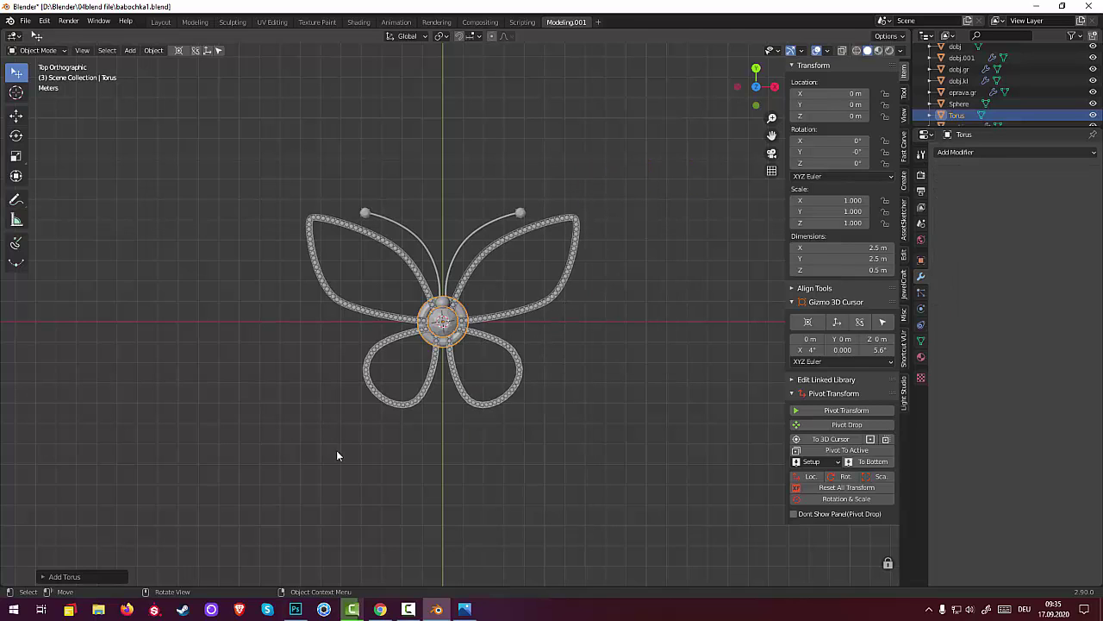
pyautogui.click(64, 576)
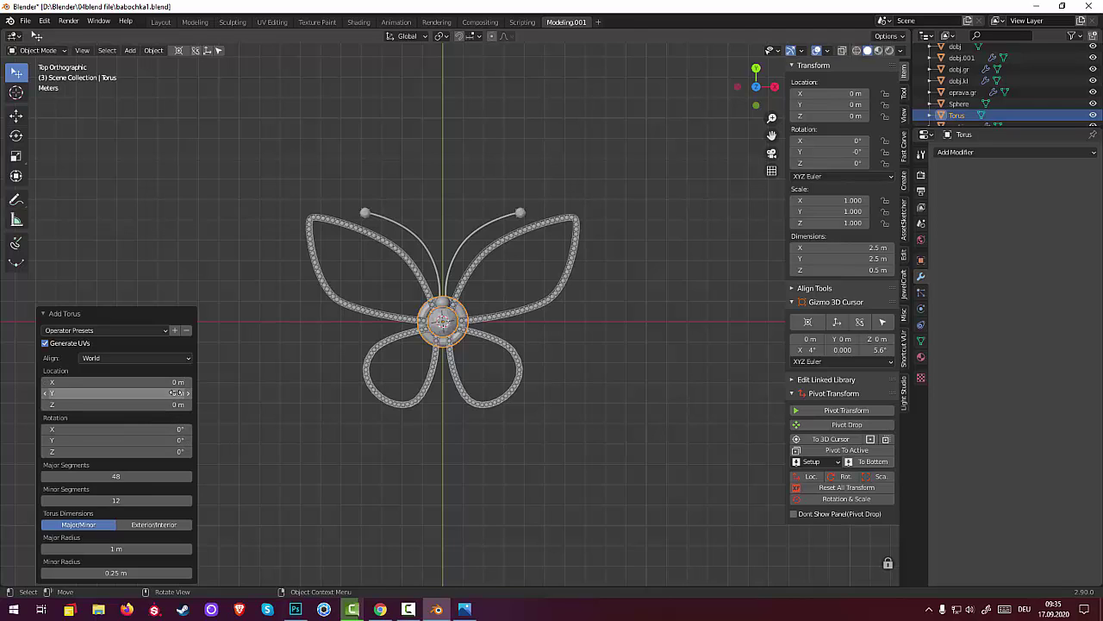
# - Set the torus to Location Y -4.9 m, major radius 0.34 m and minor radius 0.06 m
pyautogui.moveTo(173, 393); pyautogui.dragTo(86, 393)
pyautogui.press('Escape')
pyautogui.moveTo(169, 393); pyautogui.dragTo(86, 393)
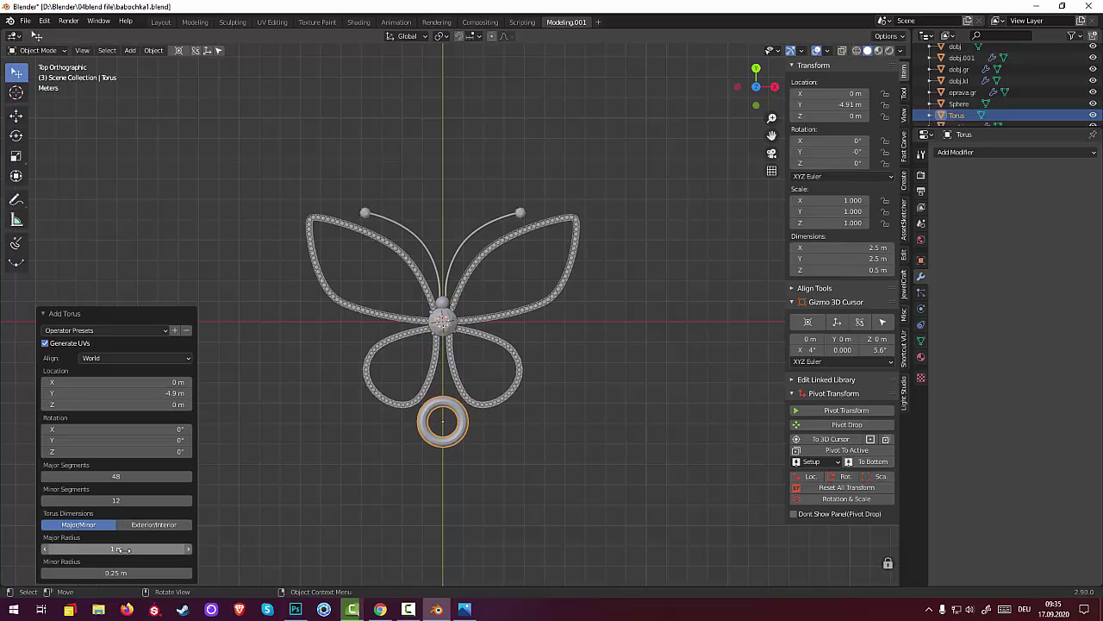
pyautogui.moveTo(141, 549)
pyautogui.mouseDown()
pyautogui.moveTo(125, 600)
pyautogui.moveTo(130, 573)
pyautogui.moveTo(103, 573)
pyautogui.moveTo(123, 572)
pyautogui.moveTo(95, 548)
pyautogui.moveTo(103, 572)
pyautogui.mouseUp()
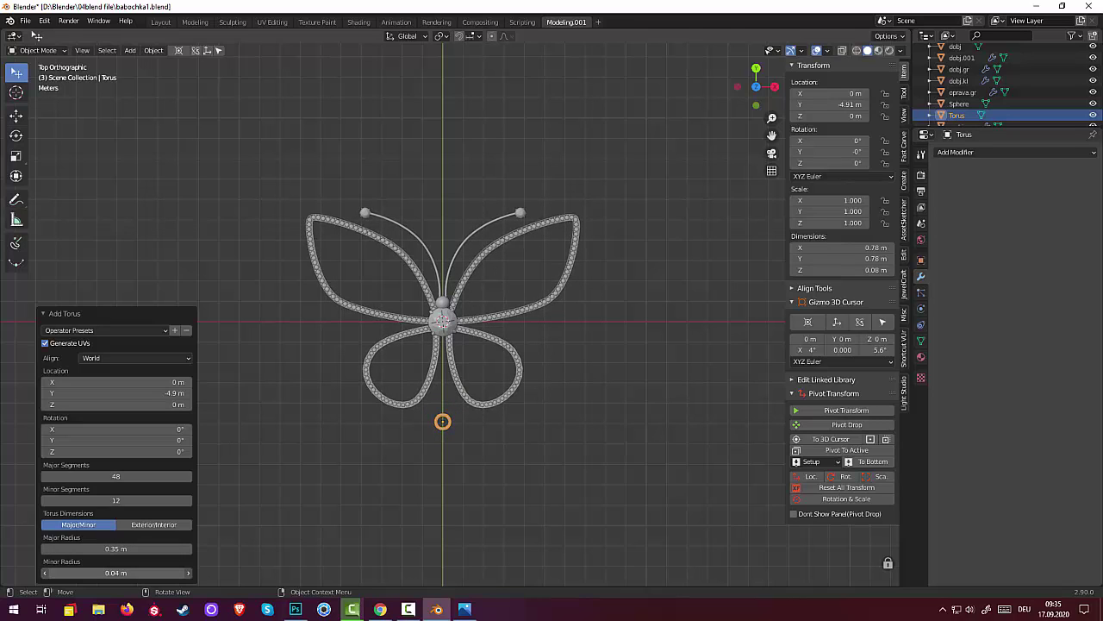
pyautogui.moveTo(117, 548); pyautogui.dragTo(125, 549)
pyautogui.click(117, 549)
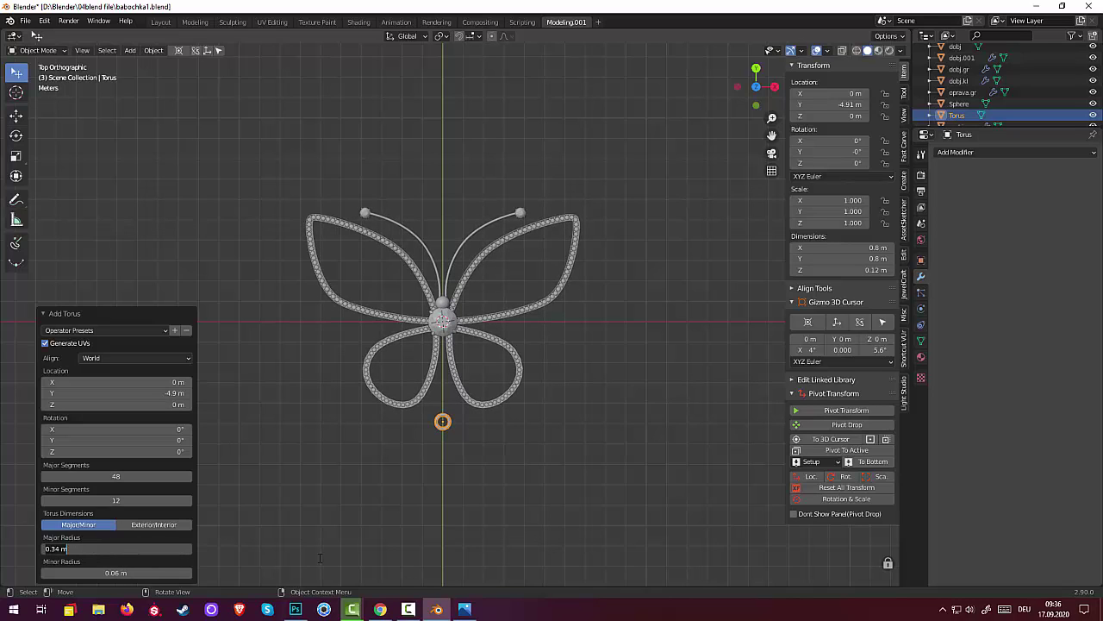
pyautogui.click(476, 480)
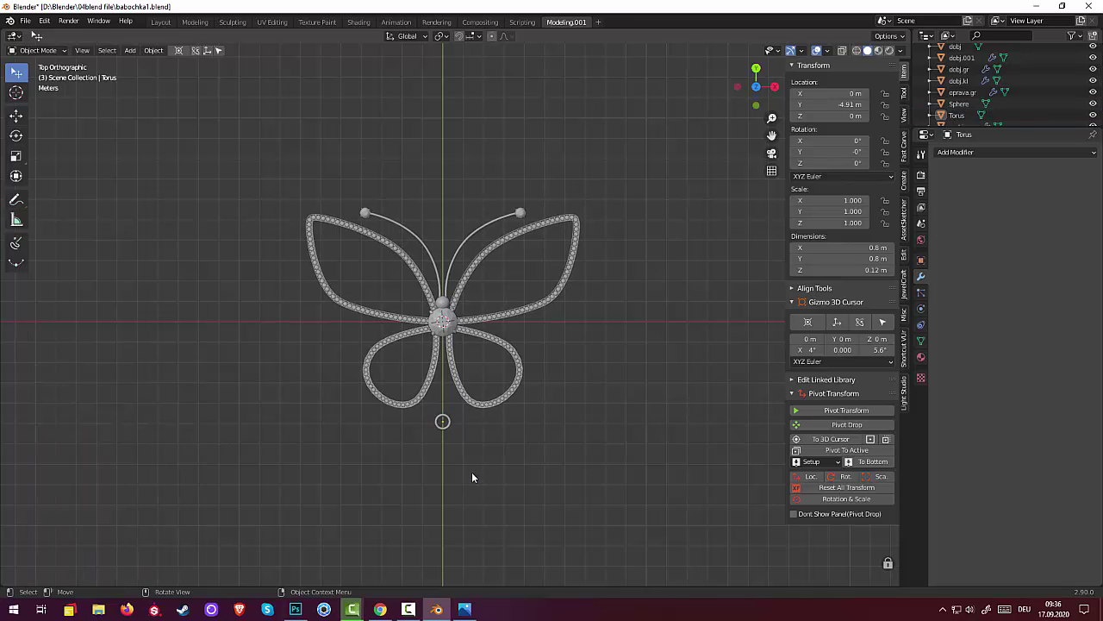
pyautogui.click(444, 425)
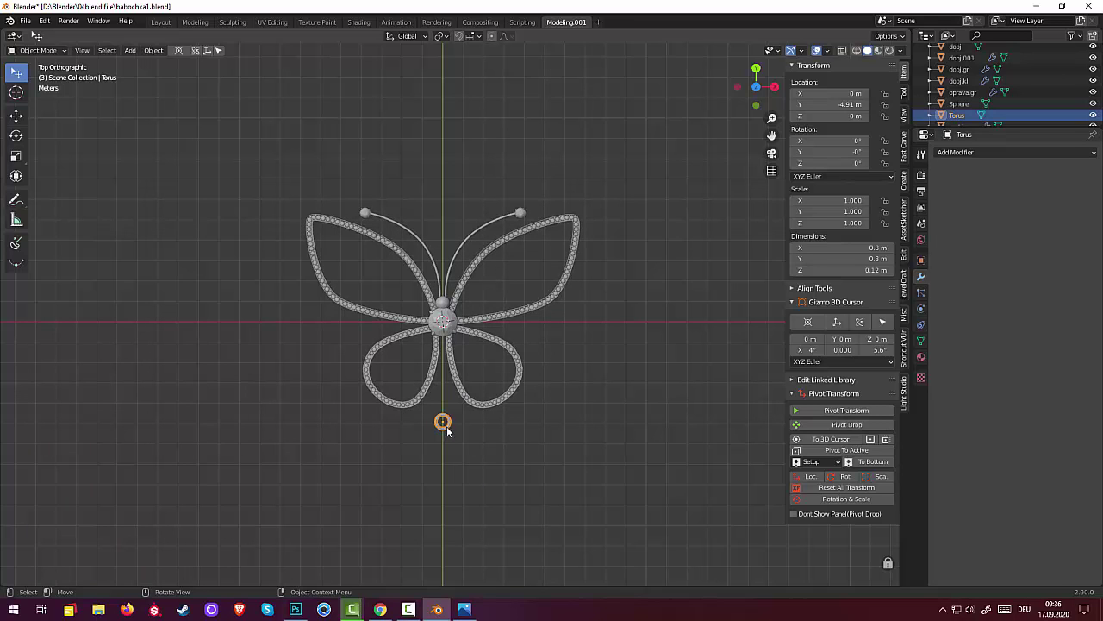
# - Move the ring under the right lower wing's tip and scale it to 0.643
pyautogui.press('g')
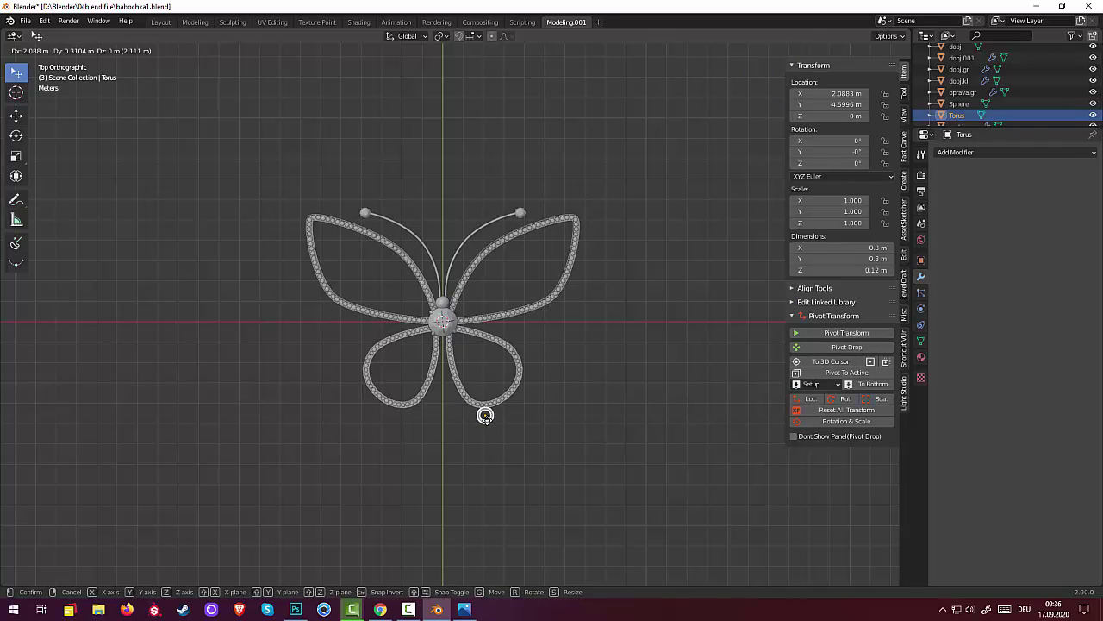
pyautogui.click(486, 415)
pyautogui.scroll(3, 492, 461)
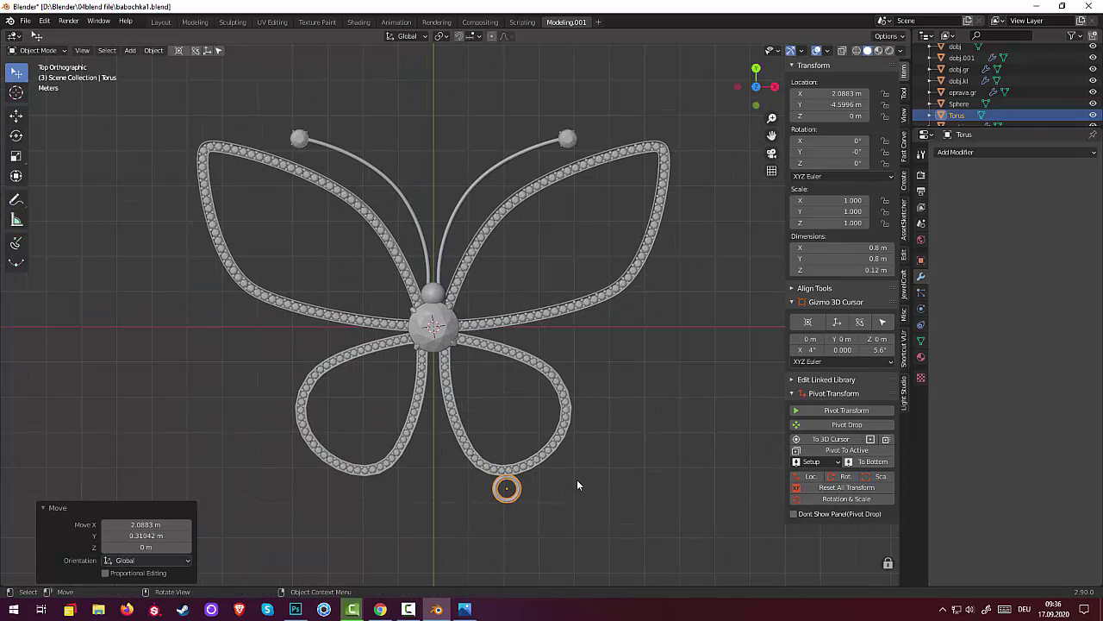
pyautogui.press('s')
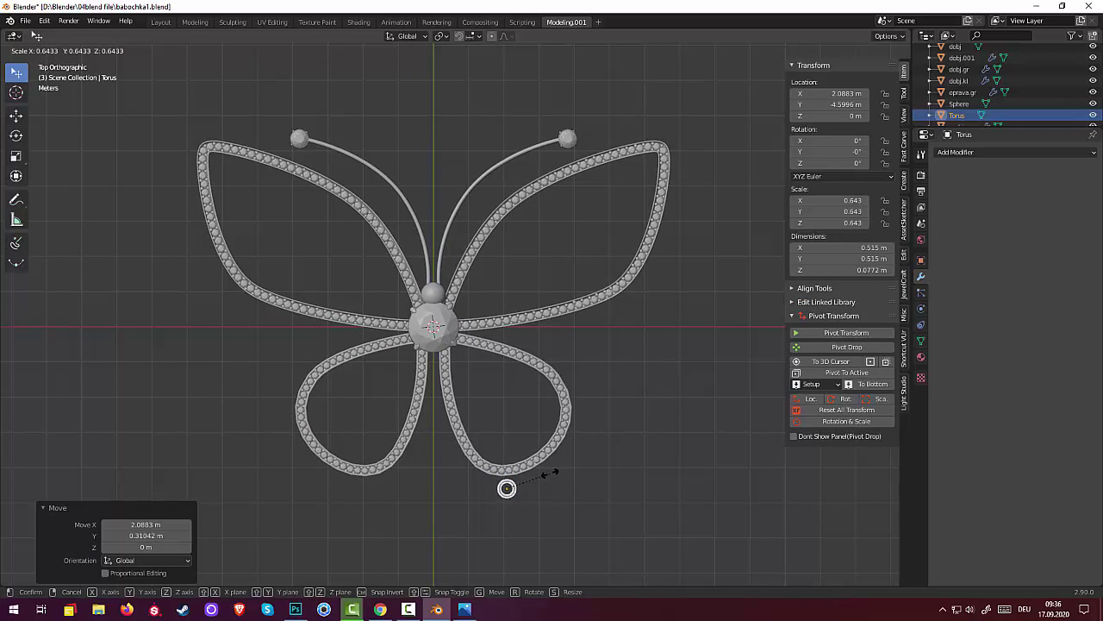
pyautogui.click(507, 488)
pyautogui.press('g')
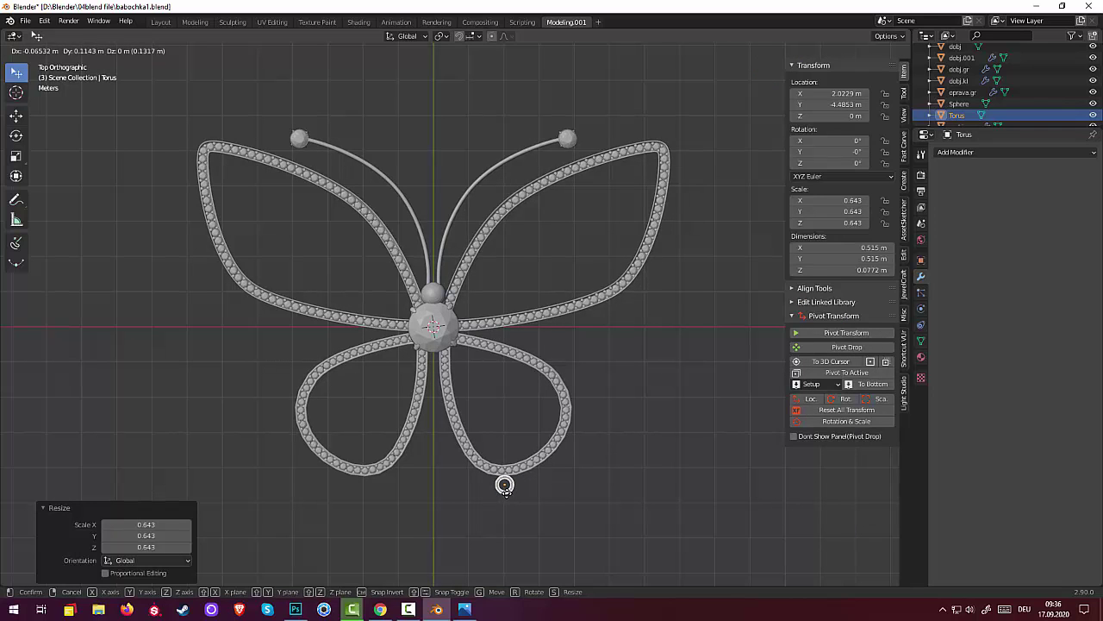
pyautogui.click(505, 487)
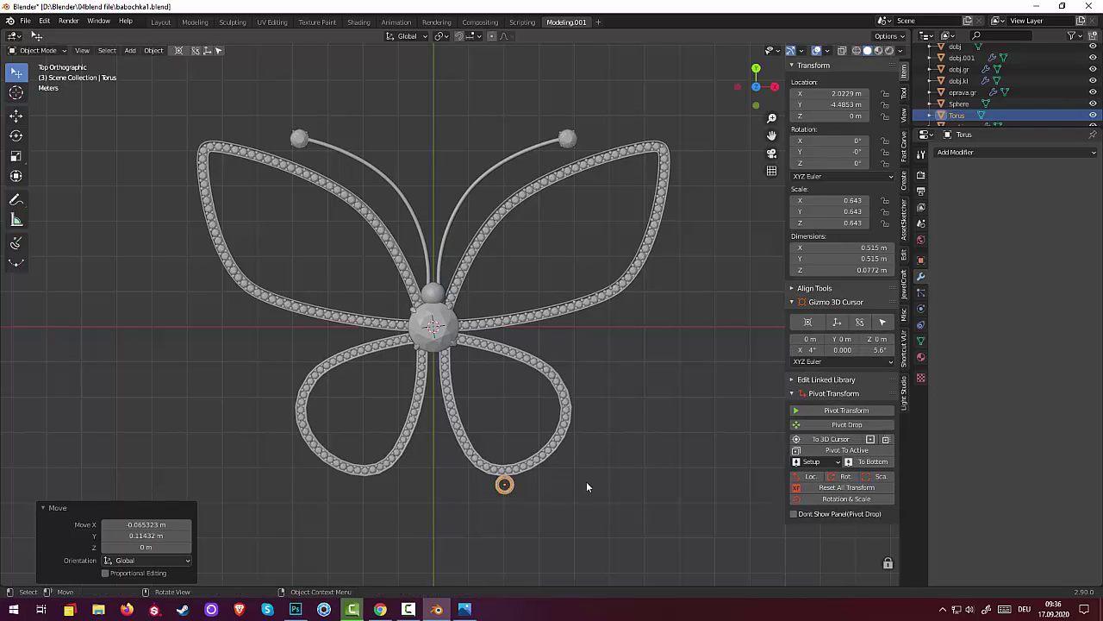
# - Stretch the ring to 1.282 on Z and lift it 0.123 m along Z
pyautogui.moveTo(586, 483)
pyautogui.mouseDown(button='middle')
pyautogui.moveTo(549, 367)
pyautogui.moveTo(529, 369)
pyautogui.moveTo(462, 320)
pyautogui.moveTo(462, 343)
pyautogui.moveTo(253, 334)
pyautogui.mouseUp(button='middle')
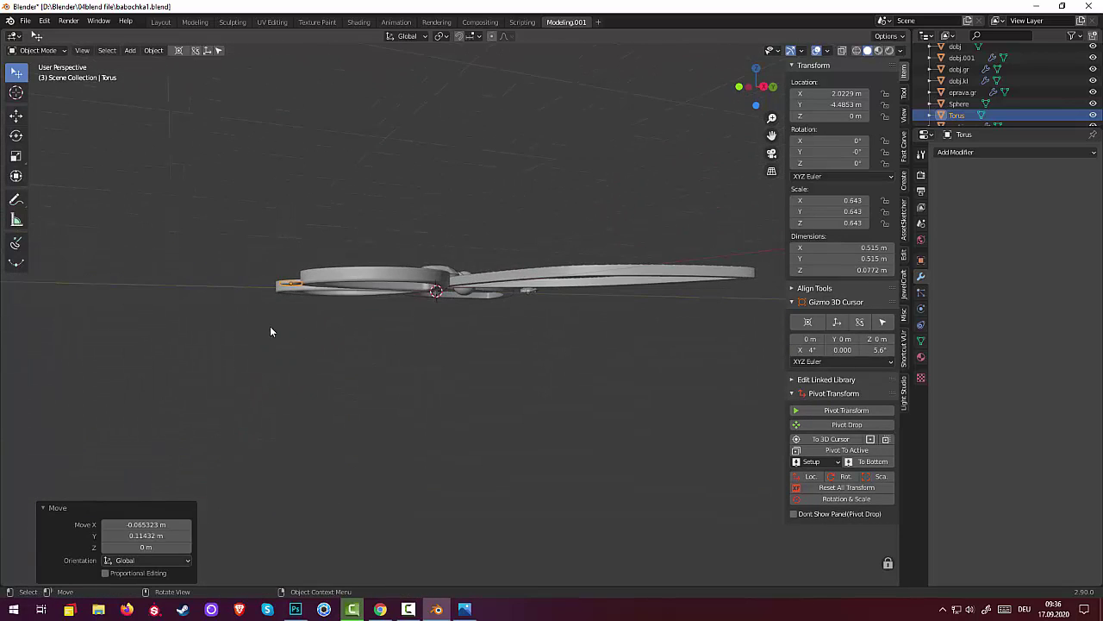
pyautogui.press('s')
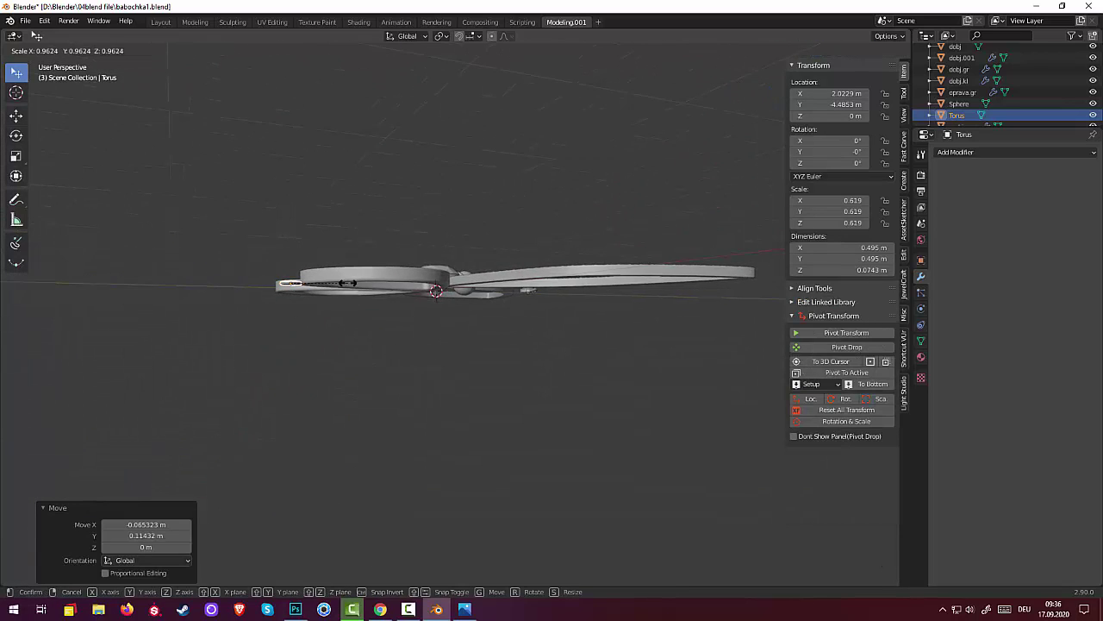
pyautogui.press('z')
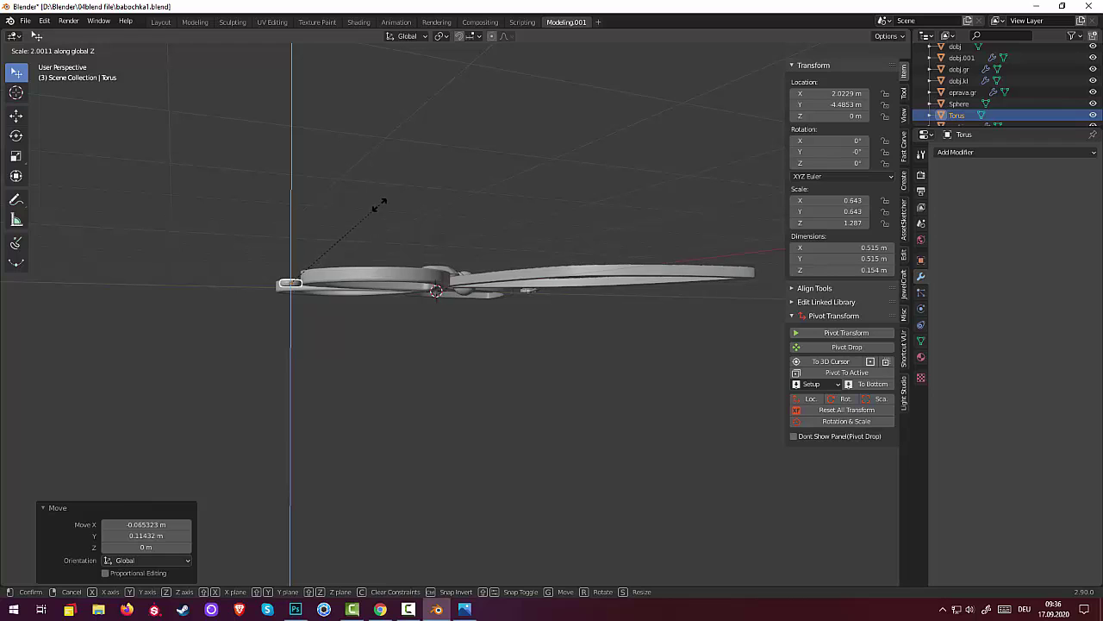
pyautogui.click(331, 257)
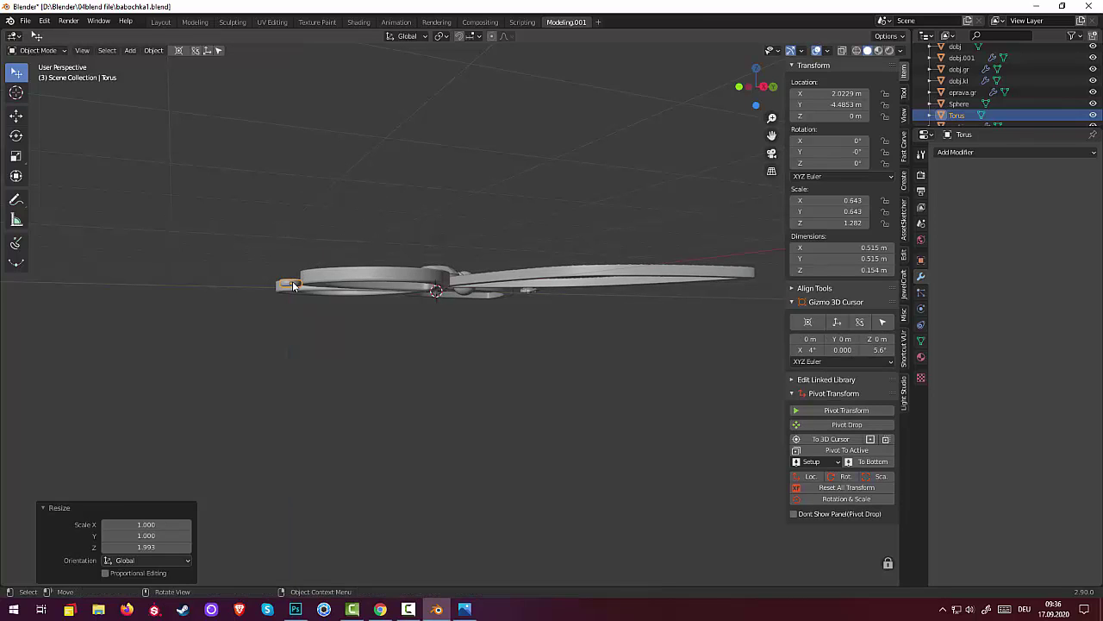
pyautogui.press('g')
pyautogui.press('z')
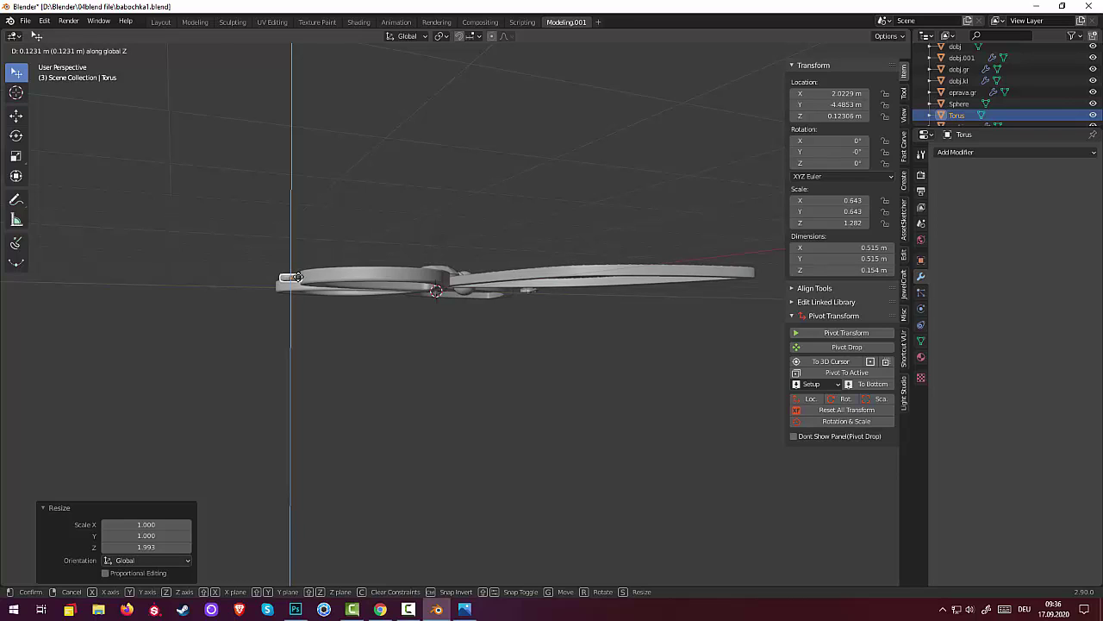
pyautogui.click(299, 281)
pyautogui.moveTo(299, 281); pyautogui.dragTo(504, 454, button='middle')
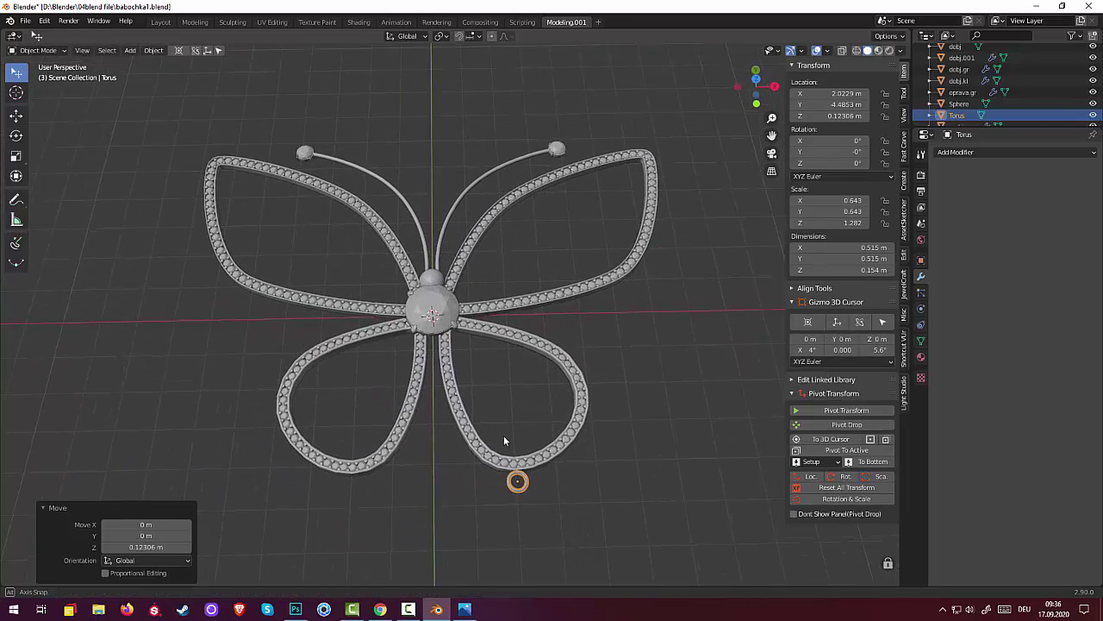
# - Set the ring's origin to the 3D cursor and apply its rotation and scale
pyautogui.click(164, 49)
pyautogui.moveTo(172, 75)
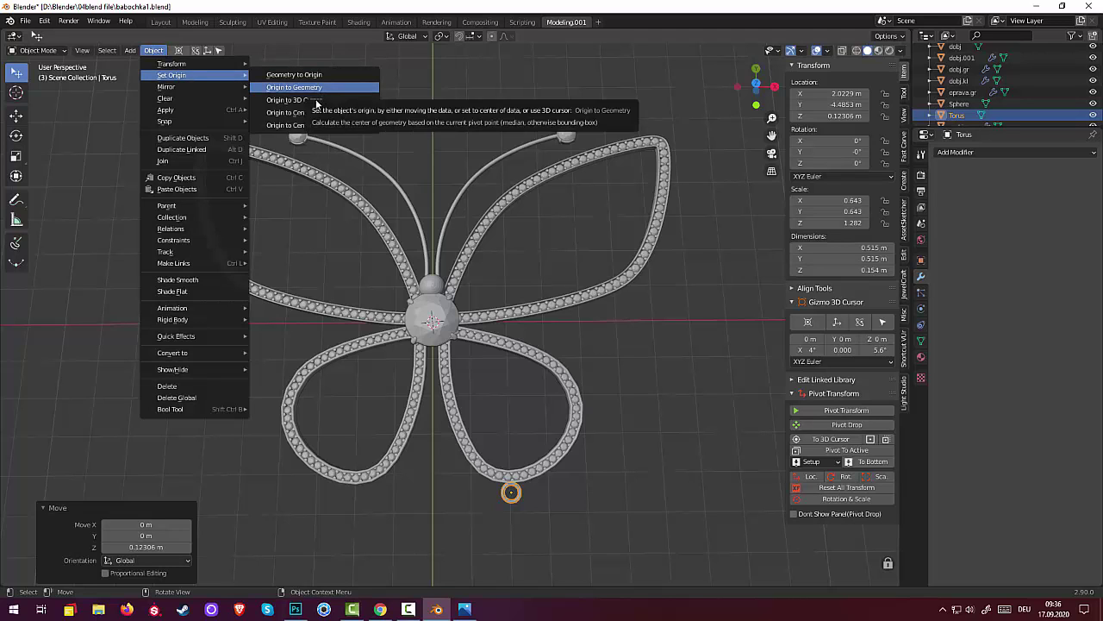
pyautogui.click(313, 100)
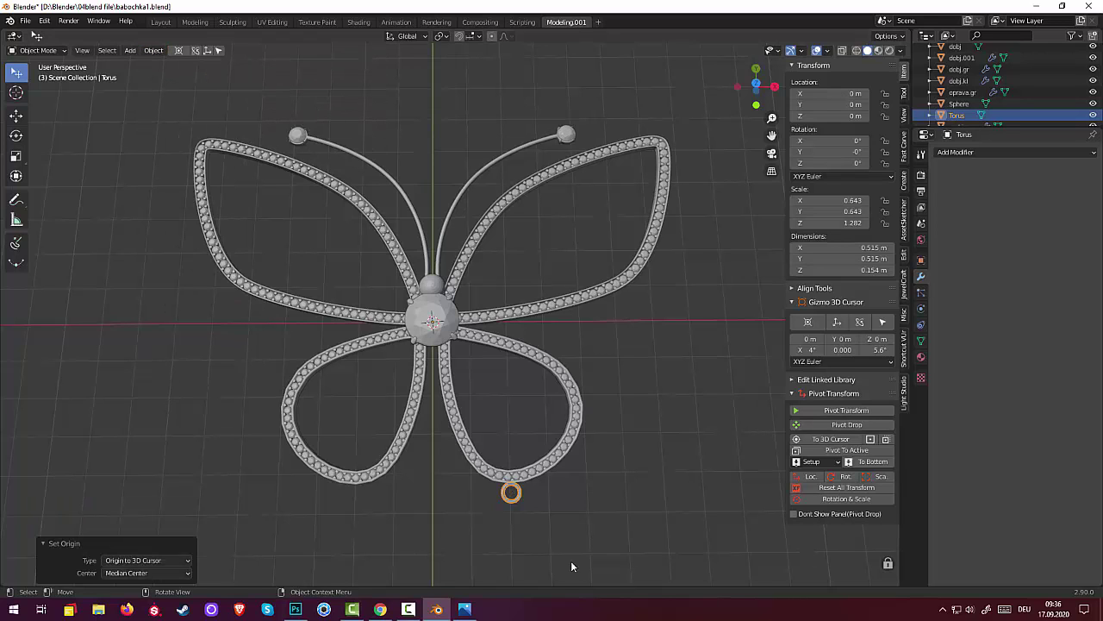
pyautogui.click(514, 501)
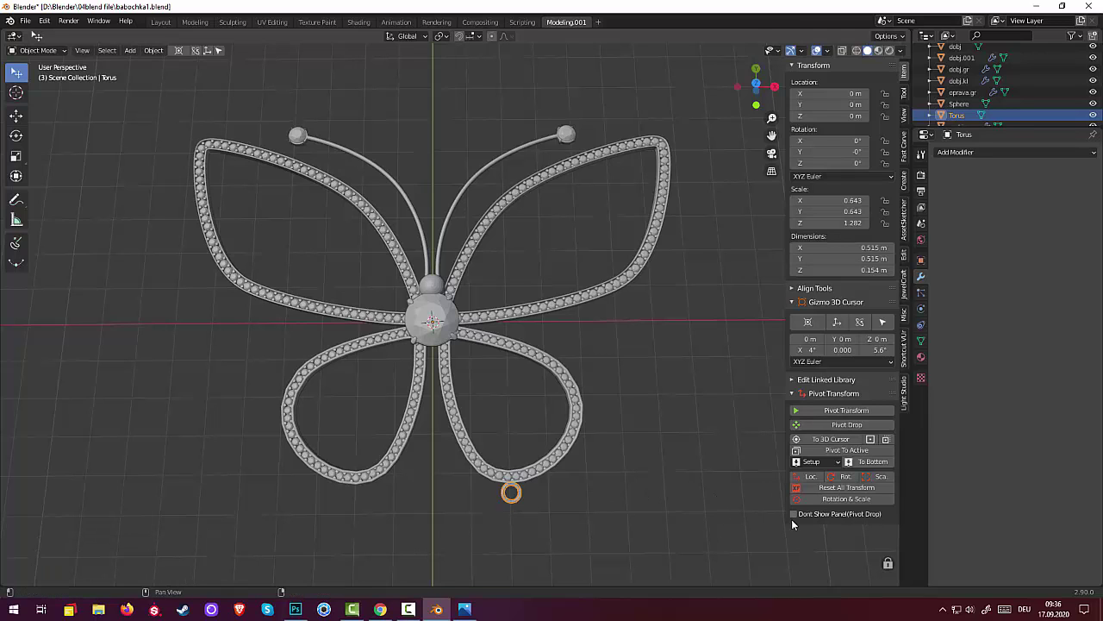
pyautogui.click(848, 500)
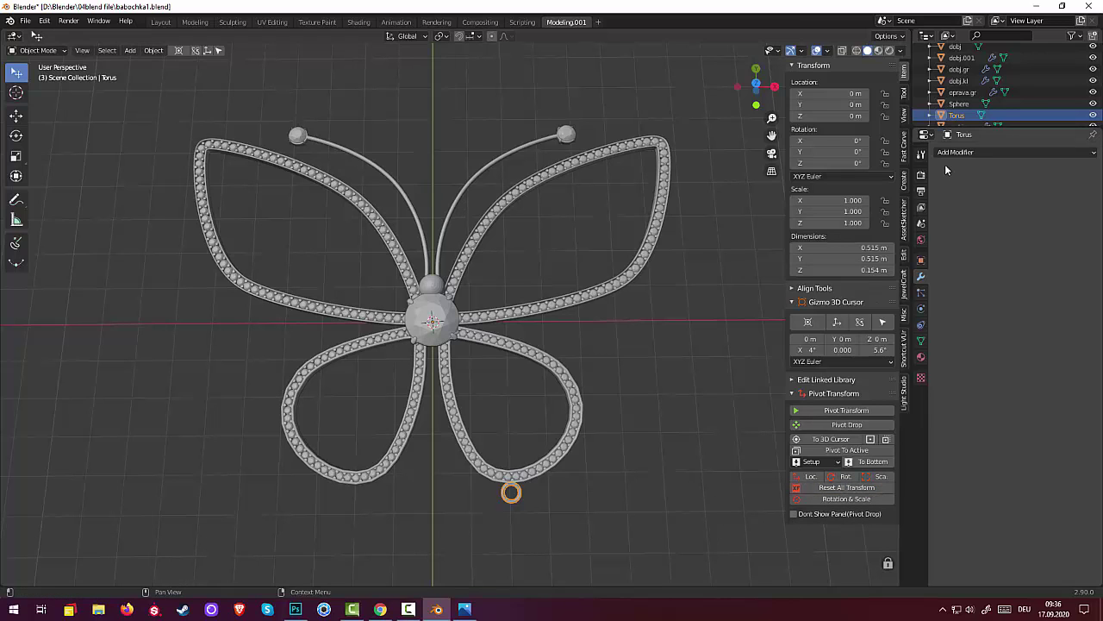
# - Add an X Mirror modifier to copy the ring under the left wing, then save babochka1.blend
pyautogui.click(954, 153)
pyautogui.click(865, 267)
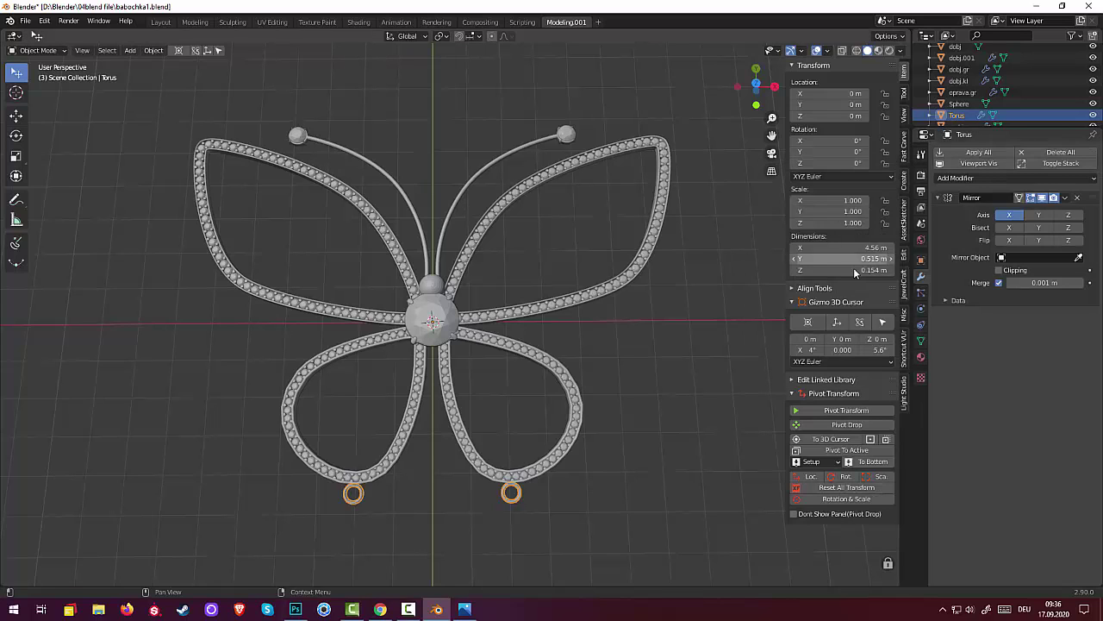
pyautogui.click(657, 369)
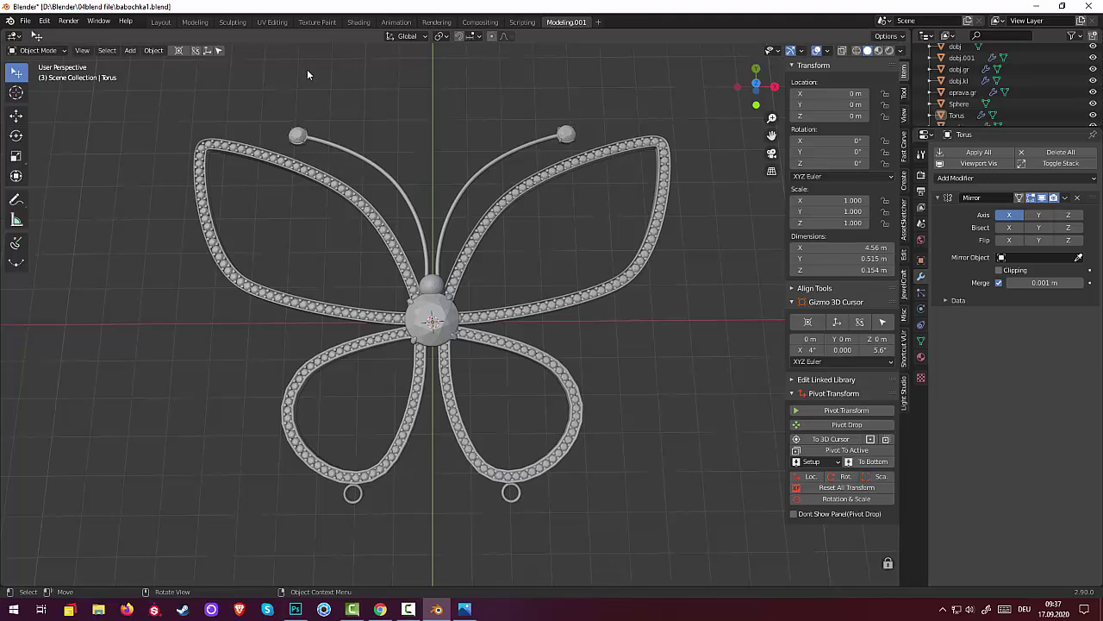
pyautogui.hotkey('ctrl', 's')
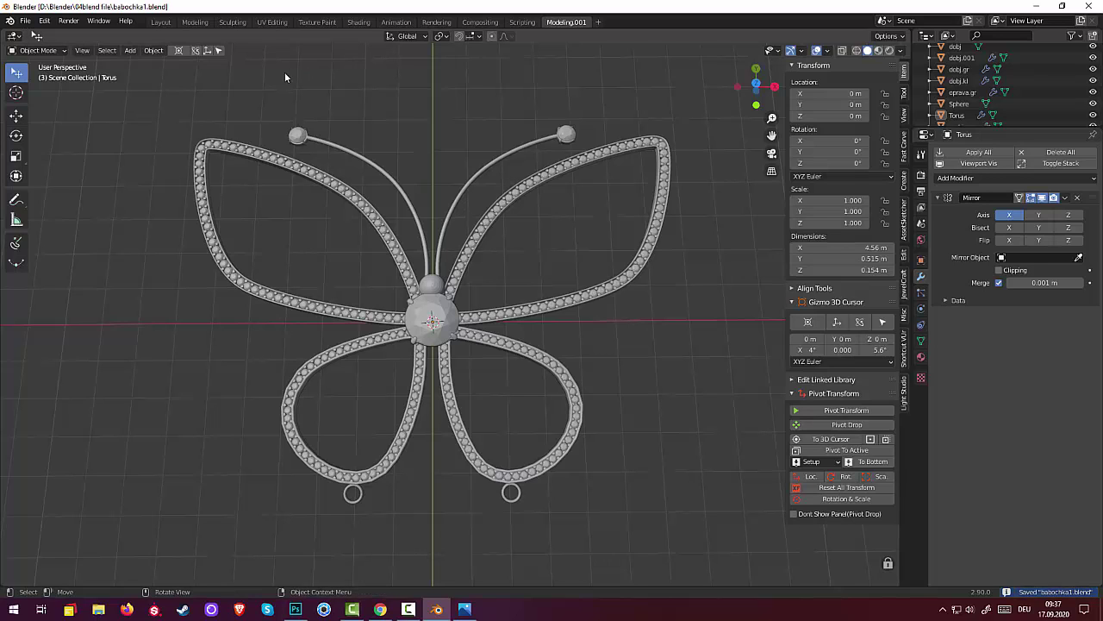
# - Start File > Append and browse the file list to locate chelnochek.blend
pyautogui.click(26, 21)
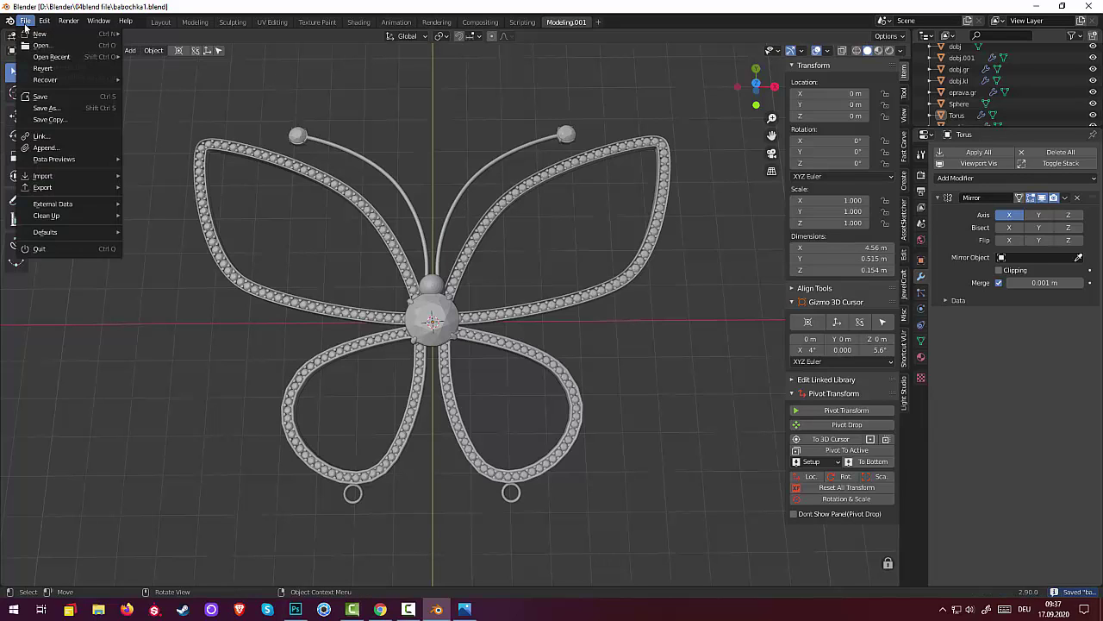
pyautogui.click(41, 148)
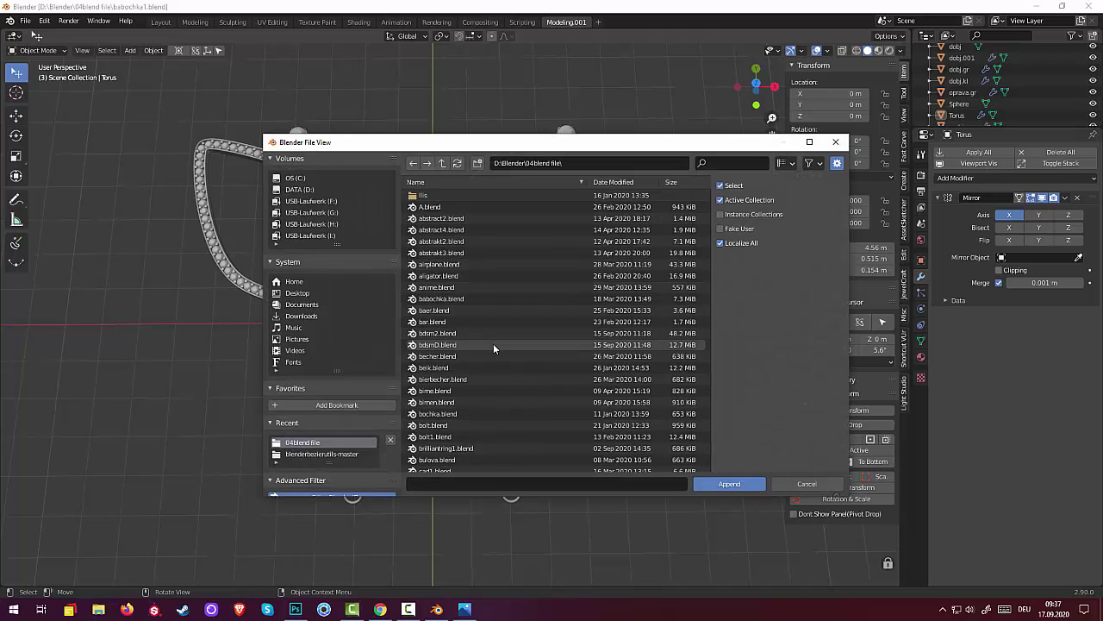
pyautogui.scroll(-2, 493, 345)
pyautogui.scroll(-2, 493, 341)
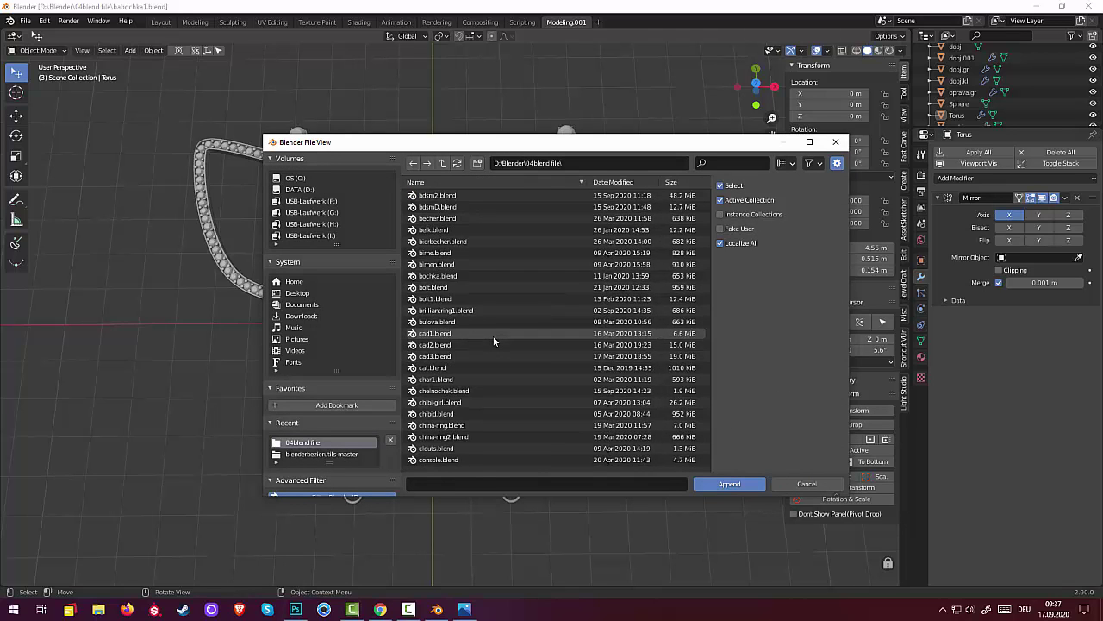
pyautogui.scroll(-1, 493, 341)
pyautogui.scroll(-3, 493, 341)
pyautogui.scroll(-3, 493, 341)
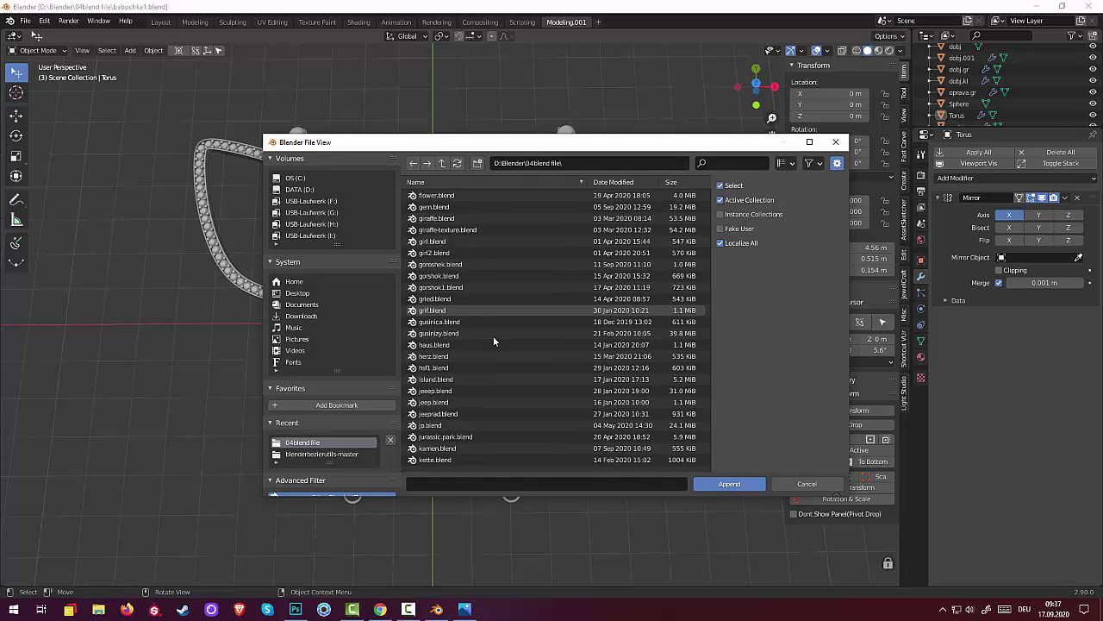
pyautogui.scroll(-3, 493, 341)
pyautogui.scroll(-3, 494, 339)
pyautogui.scroll(-3, 493, 334)
pyautogui.scroll(-3, 493, 334)
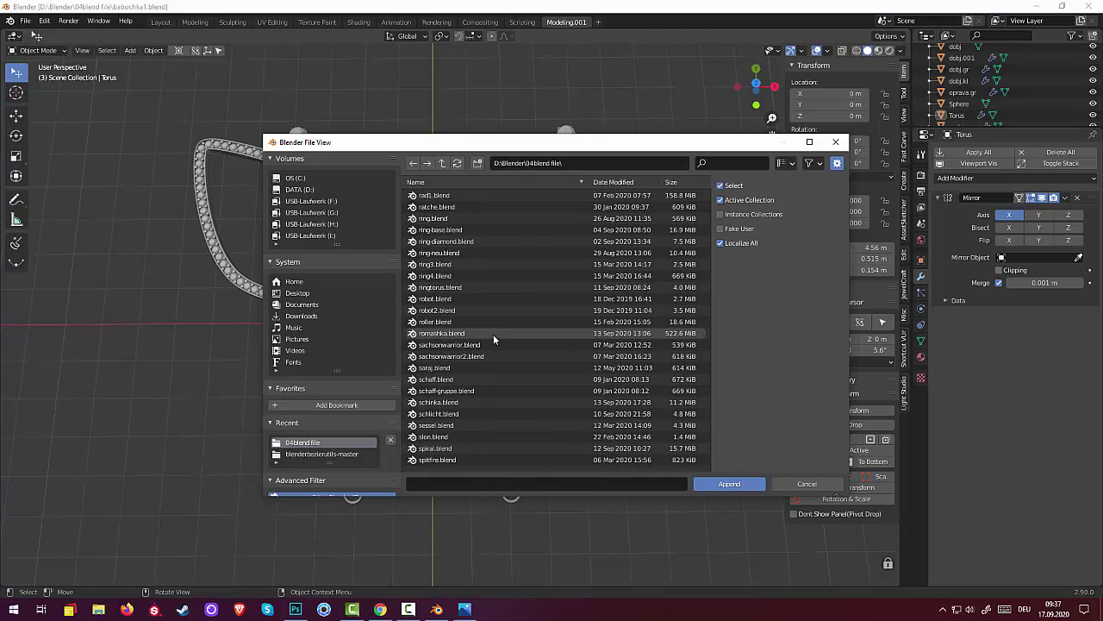
pyautogui.scroll(-3, 493, 333)
pyautogui.scroll(-3, 497, 335)
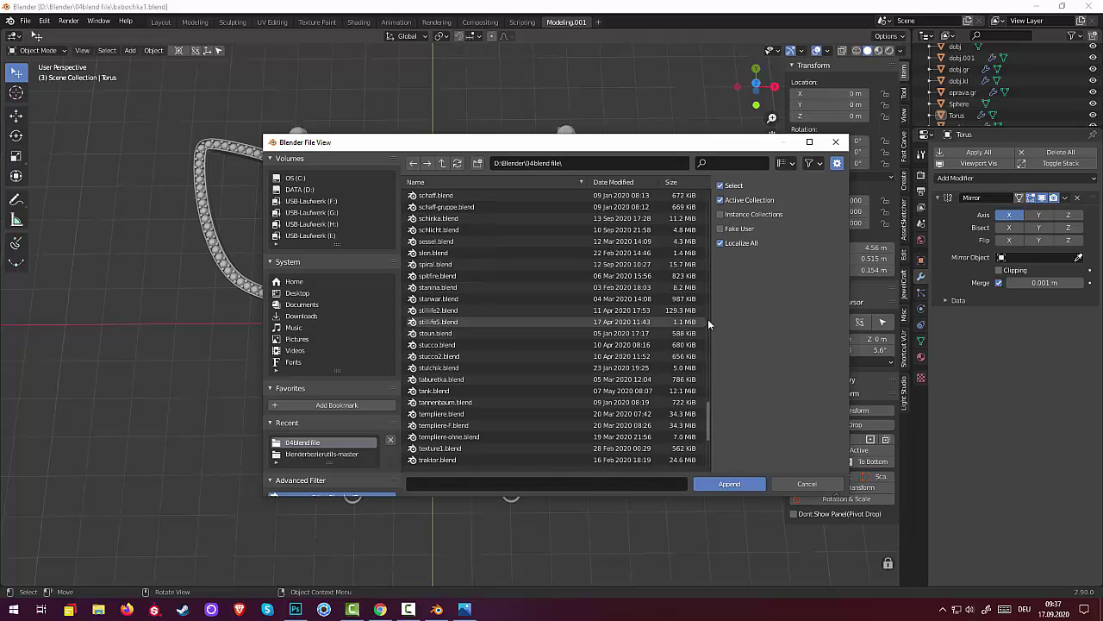
pyautogui.moveTo(708, 406); pyautogui.dragTo(700, 179)
pyautogui.scroll(-1, 700, 183)
pyautogui.scroll(-1, 700, 182)
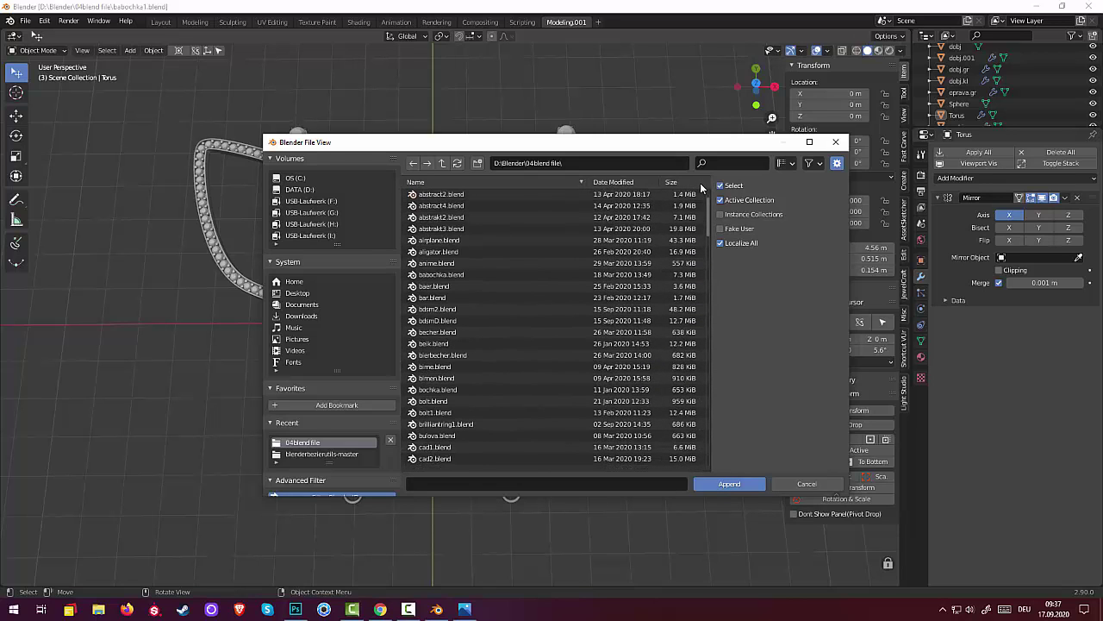
pyautogui.scroll(-1, 700, 183)
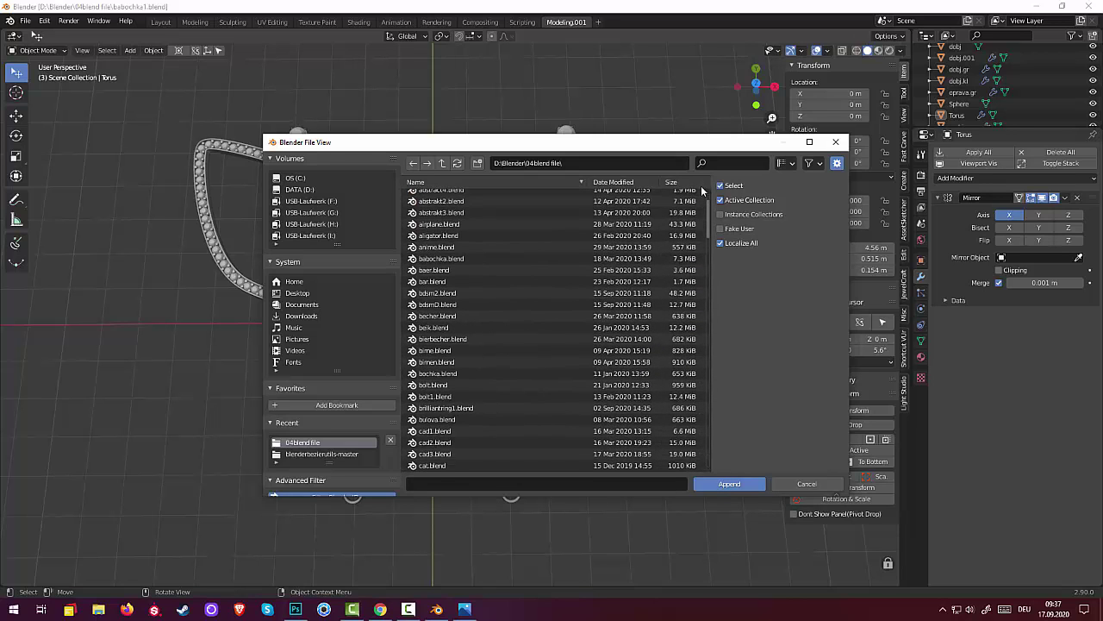
pyautogui.moveTo(701, 187); pyautogui.dragTo(706, 205)
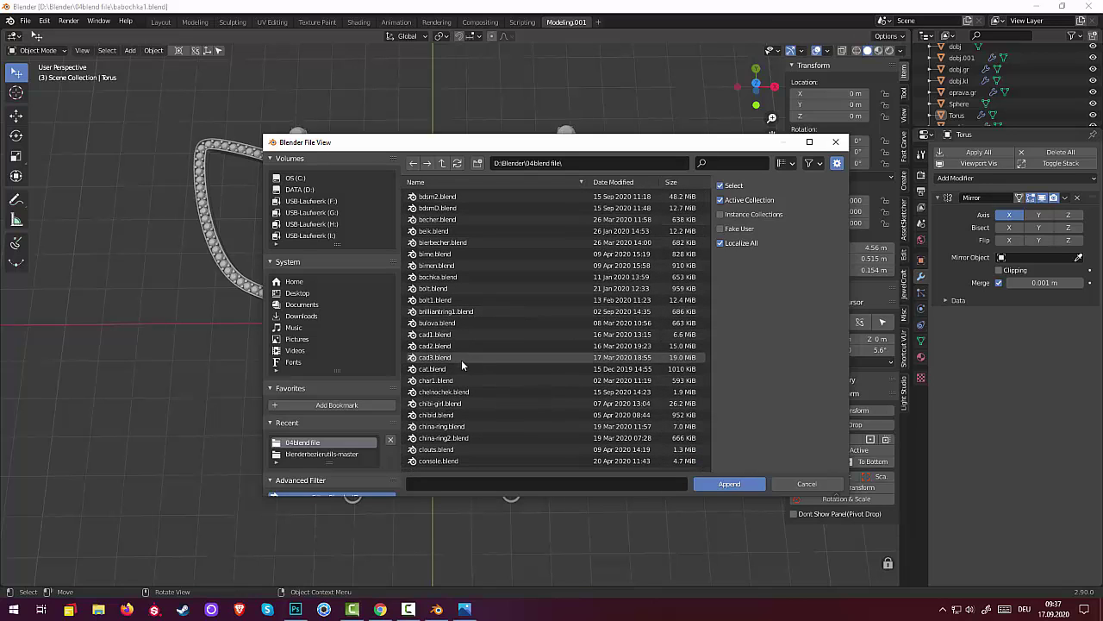
# - Append Plane.001 and Plane.002 from chelnochek.blend's Object folder
pyautogui.click(443, 393)
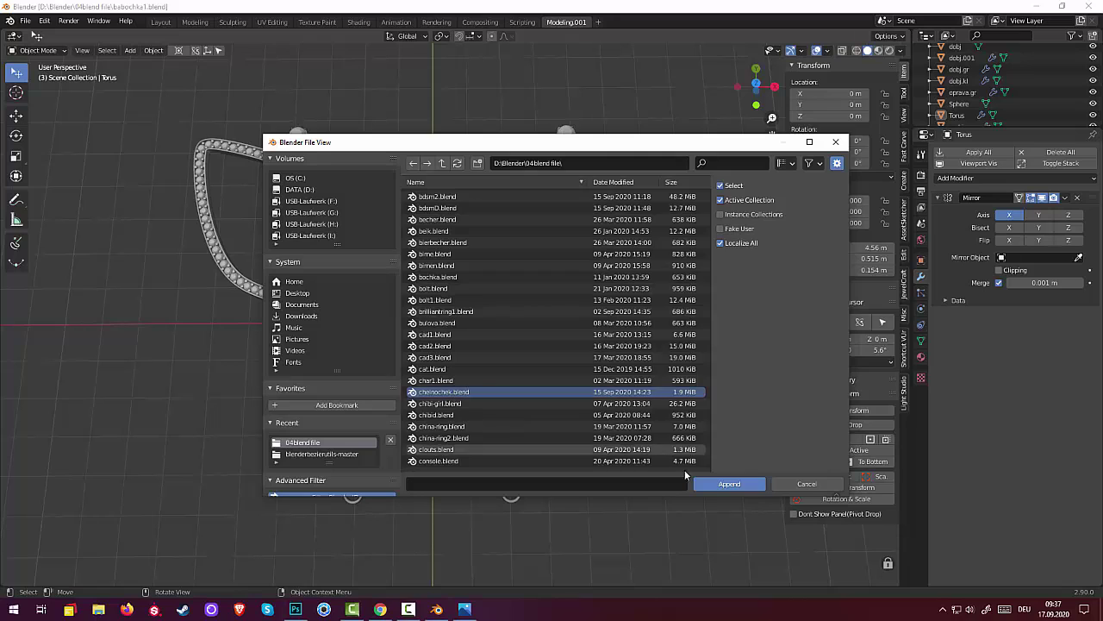
pyautogui.click(726, 484)
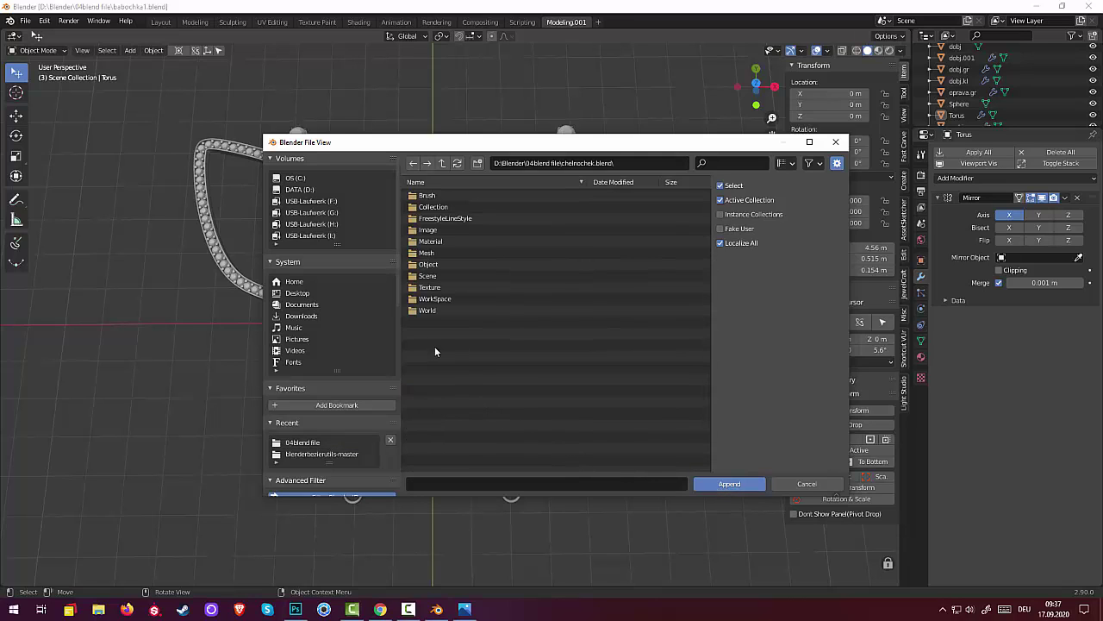
pyautogui.click(435, 264)
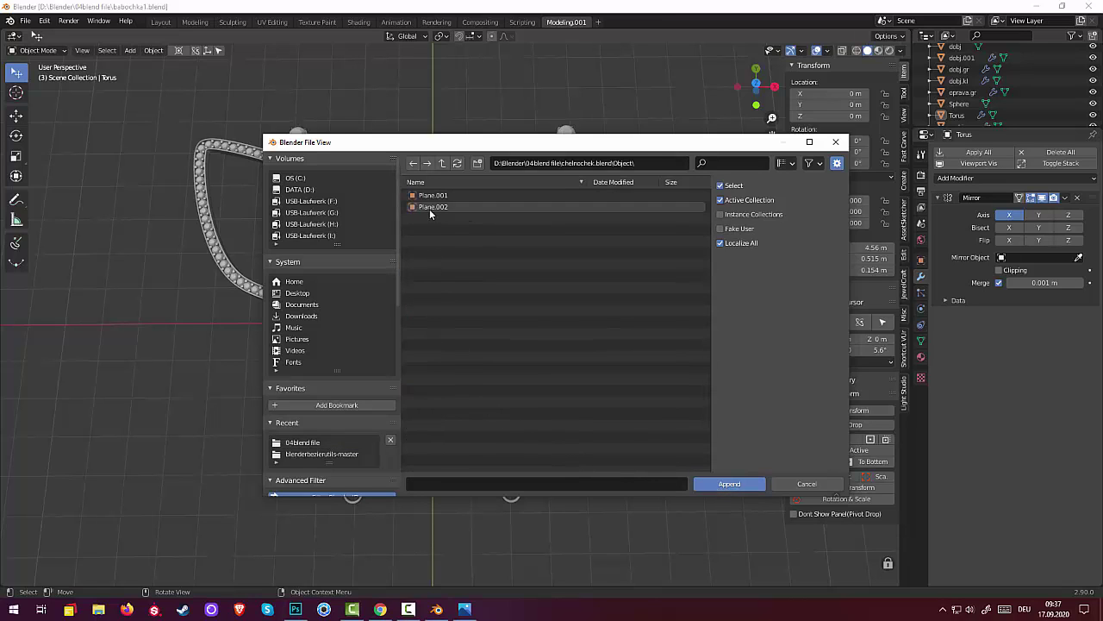
pyautogui.click(430, 207)
pyautogui.keyDown('shift'); pyautogui.click(429, 196); pyautogui.keyUp('shift')
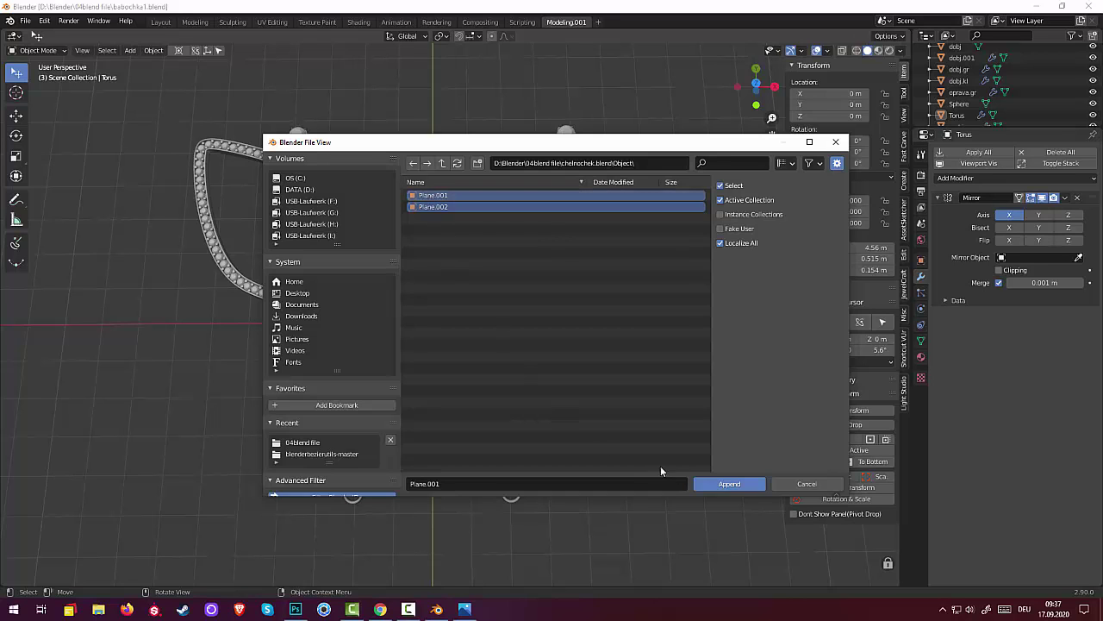
pyautogui.click(728, 484)
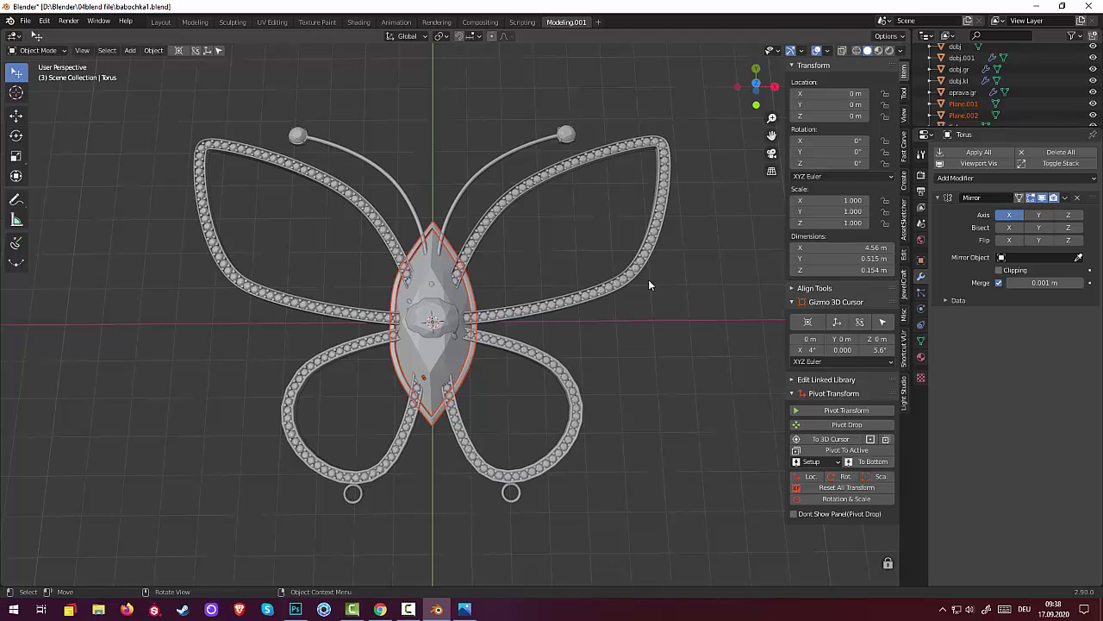
# - Scale the gem to 0.43 and move it along Y below the butterfly
pyautogui.press('s')
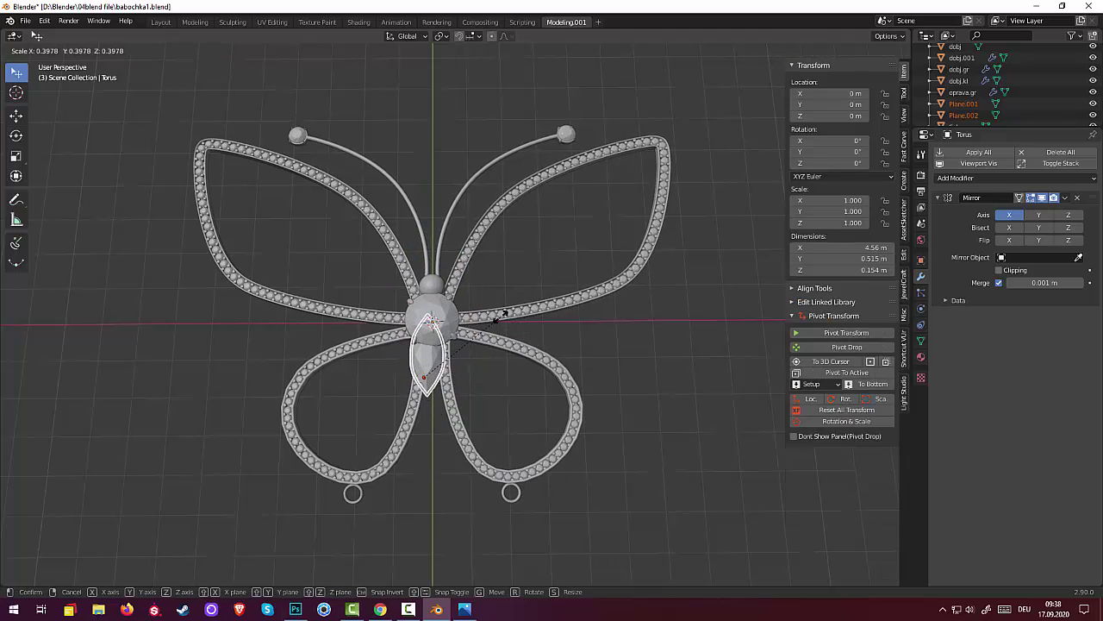
pyautogui.click(505, 316)
pyautogui.moveTo(602, 334)
pyautogui.mouseDown(button='middle')
pyautogui.moveTo(531, 306)
pyautogui.moveTo(491, 254)
pyautogui.moveTo(608, 515)
pyautogui.moveTo(619, 500)
pyautogui.mouseUp(button='middle')
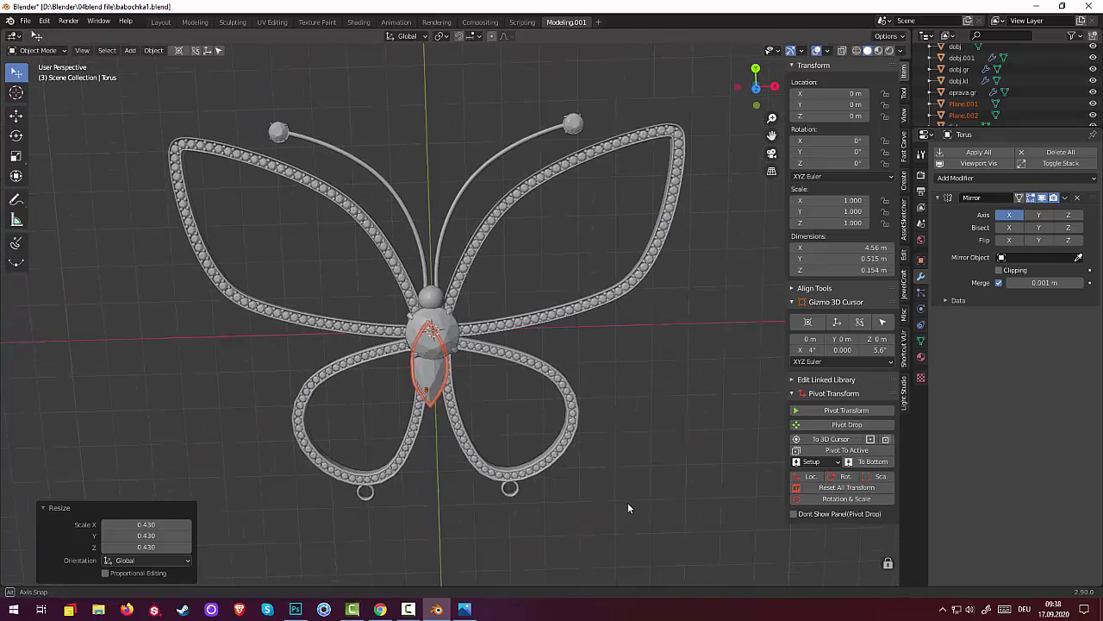
pyautogui.scroll(-3, 619, 500)
pyautogui.press('g')
pyautogui.press('z')
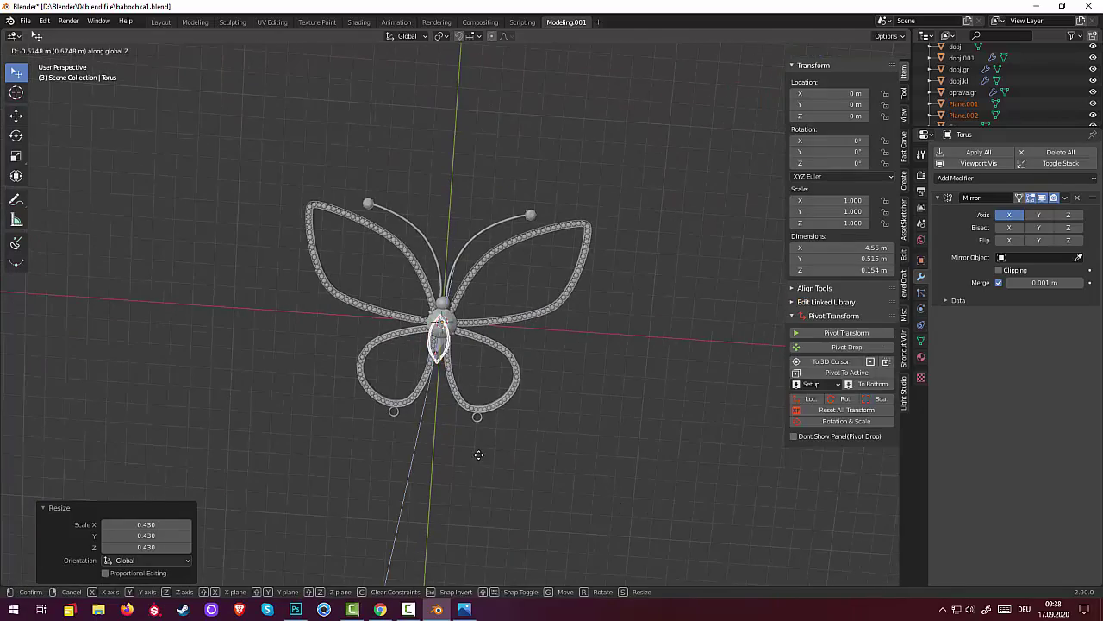
pyautogui.press('y')
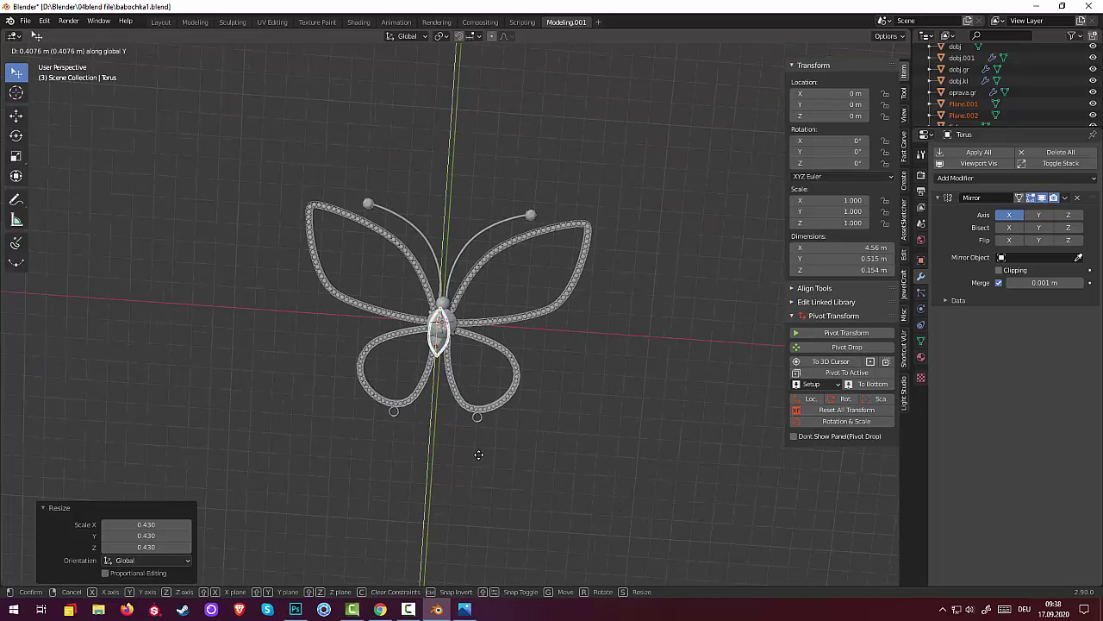
pyautogui.click(474, 569)
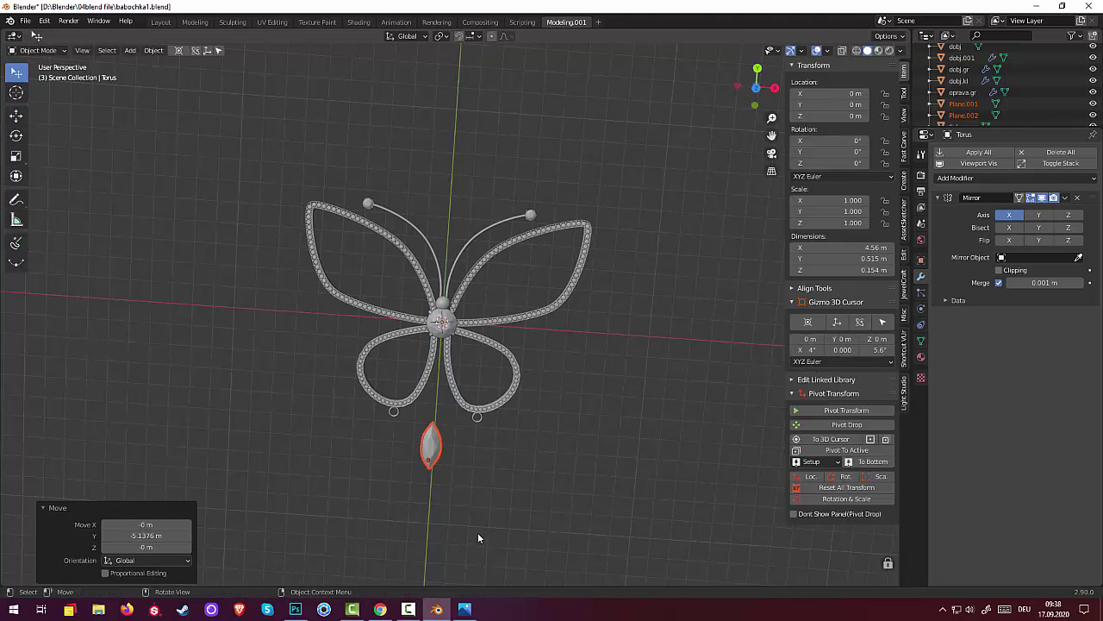
# - In top view, place the gem under the right hanging ring and scale it to 0.823
pyautogui.press('KP_7')
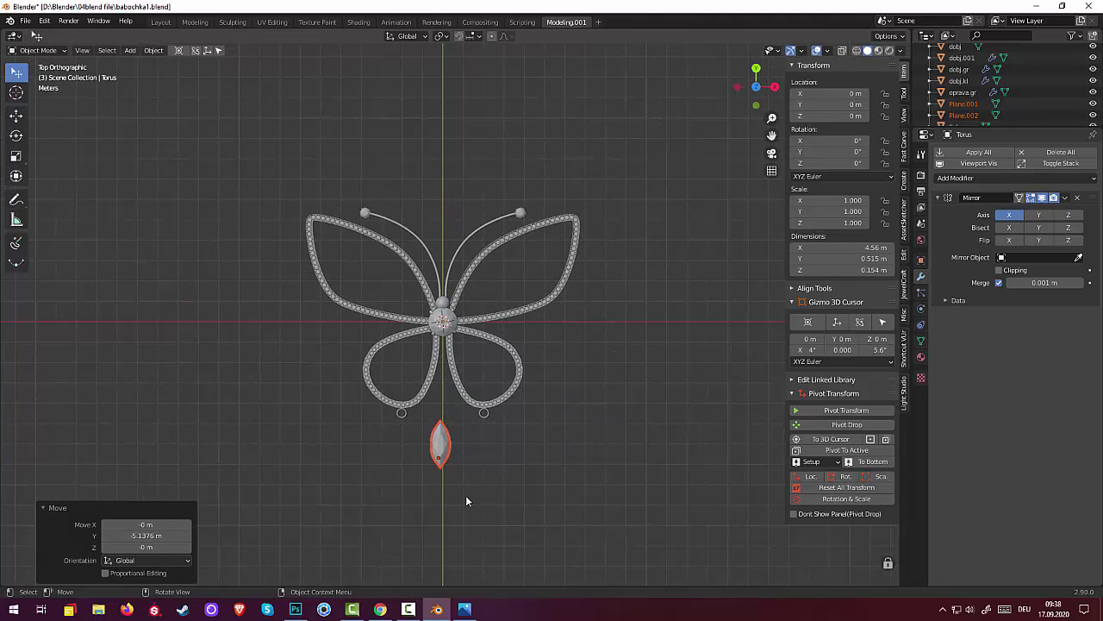
pyautogui.press('g')
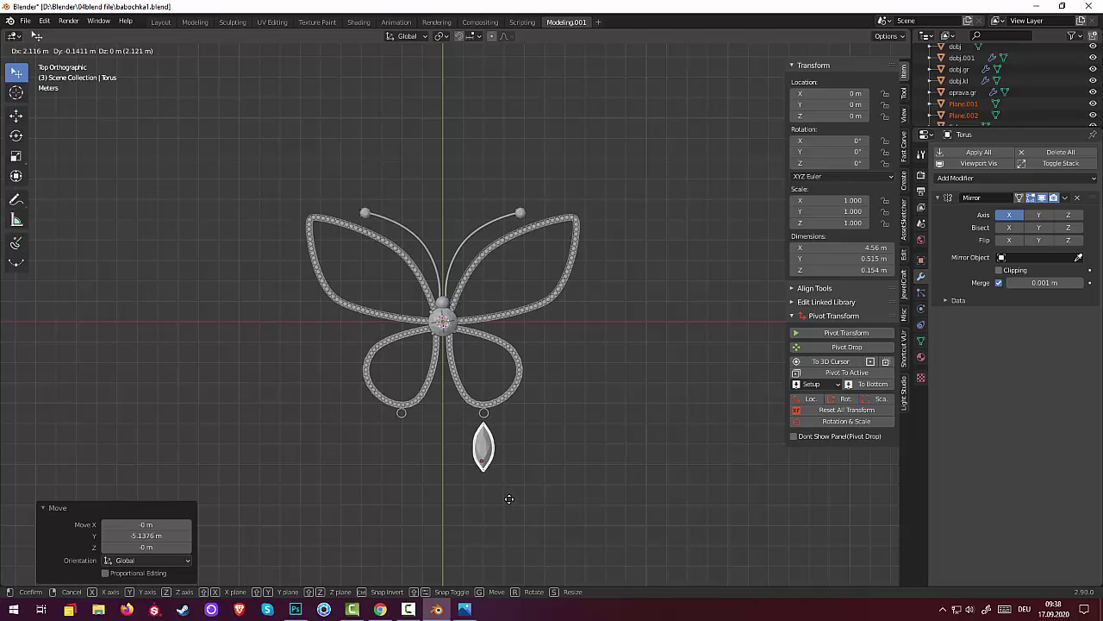
pyautogui.click(509, 499)
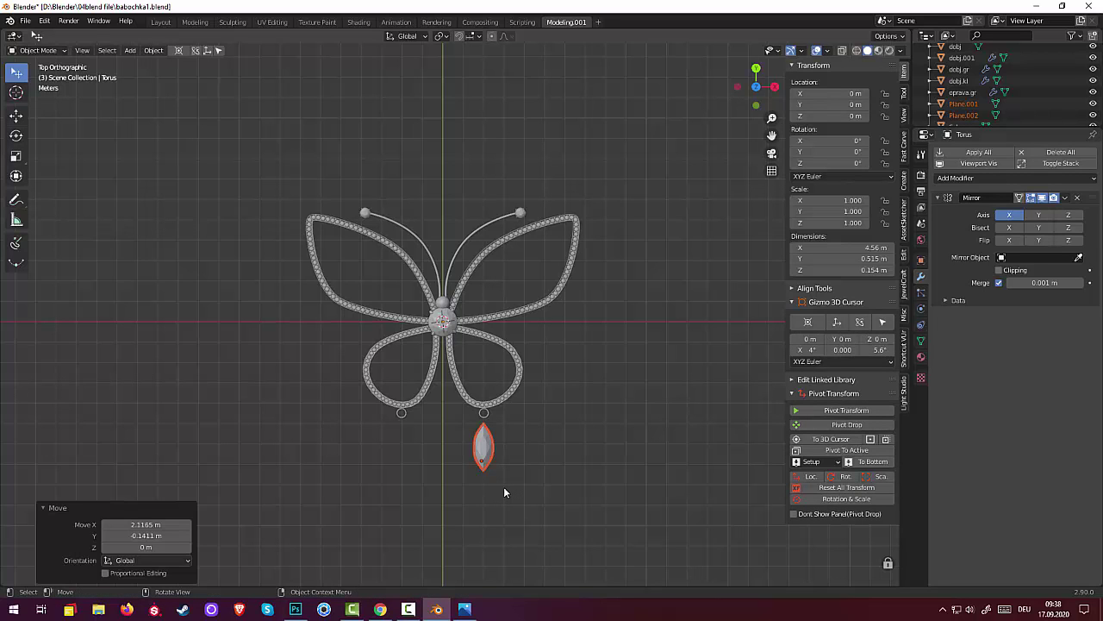
pyautogui.press('s')
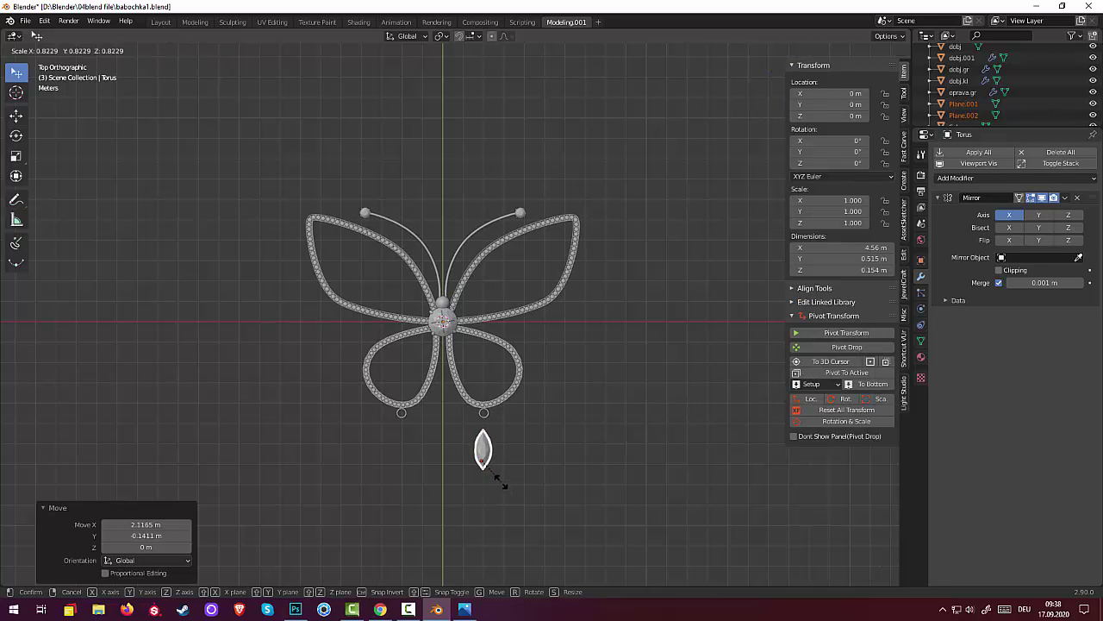
pyautogui.click(500, 481)
pyautogui.moveTo(567, 459); pyautogui.dragTo(370, 387, button='middle')
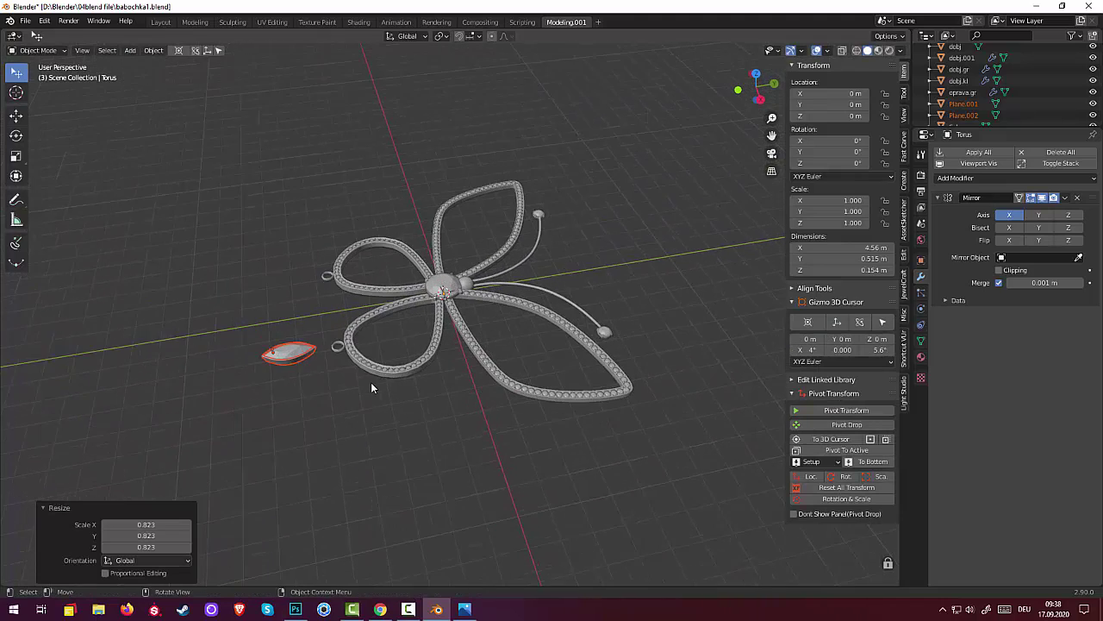
# - Select gem piece Plane.002 and nudge it along Y
pyautogui.scroll(2, 370, 387)
pyautogui.click(221, 384)
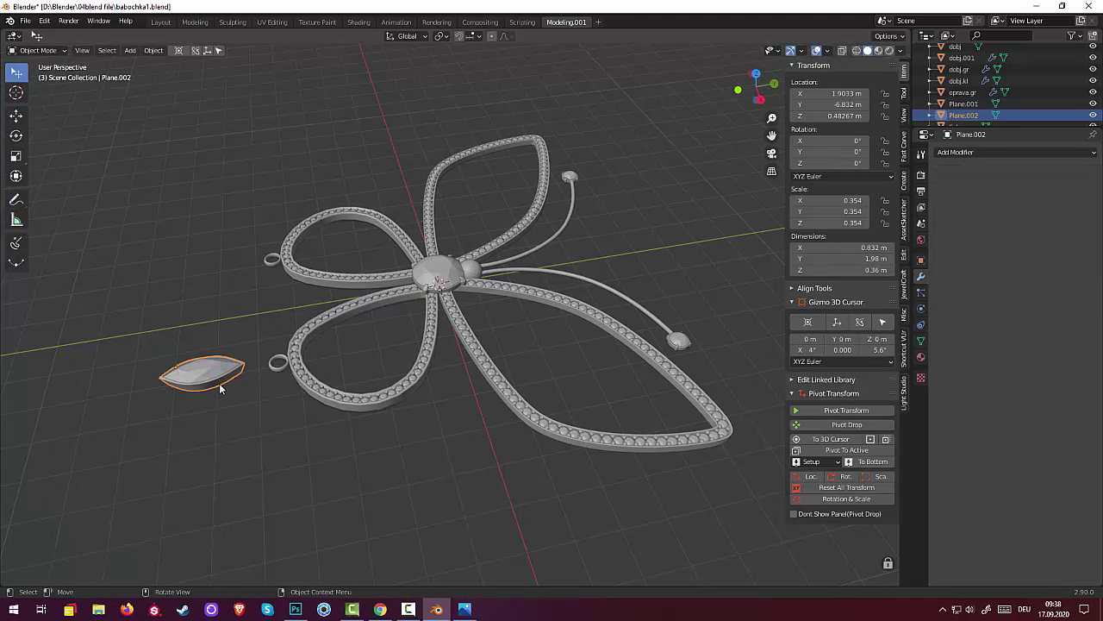
pyautogui.press('g')
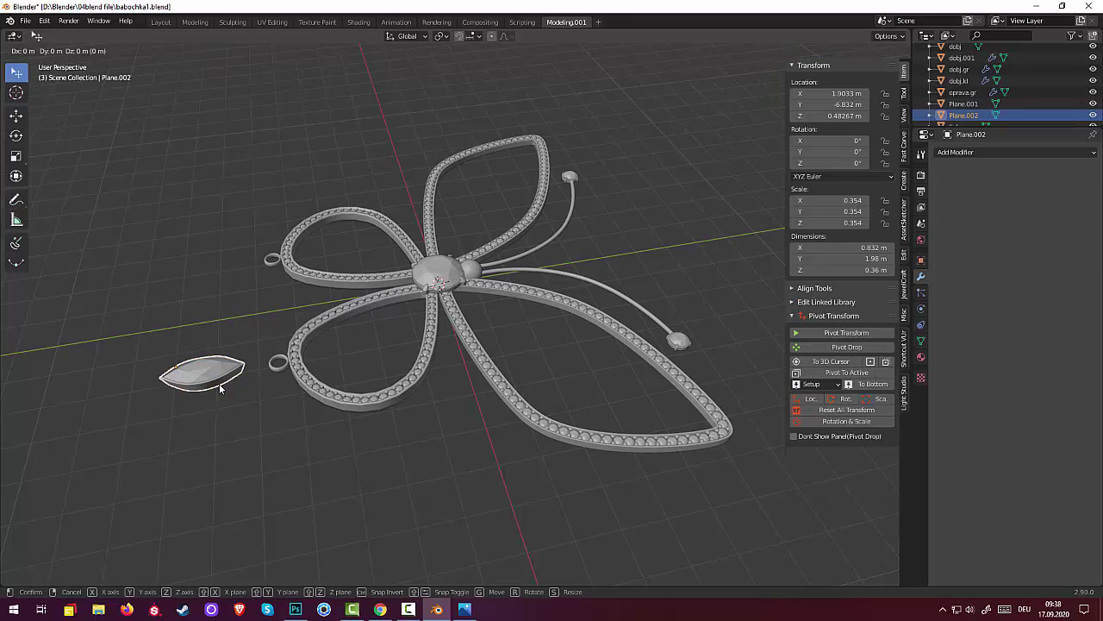
pyautogui.press('y')
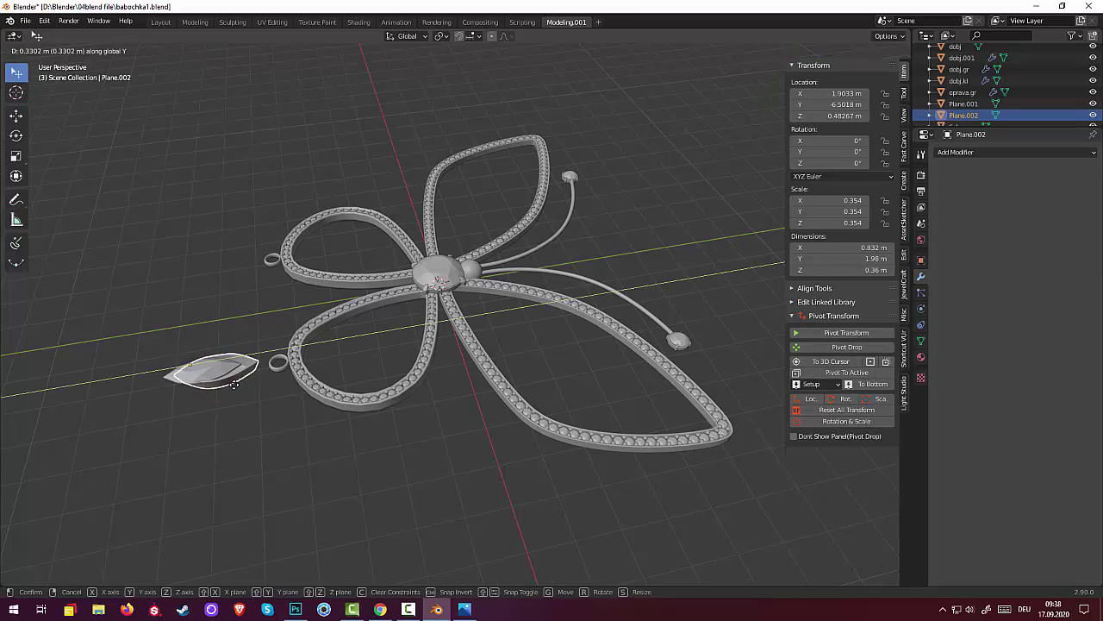
pyautogui.click(231, 383)
# - Move Plane.001 and Plane.002 together 0.48653 m along Y against the hanging ring
pyautogui.keyDown('shift'); pyautogui.click(220, 381); pyautogui.keyUp('shift')
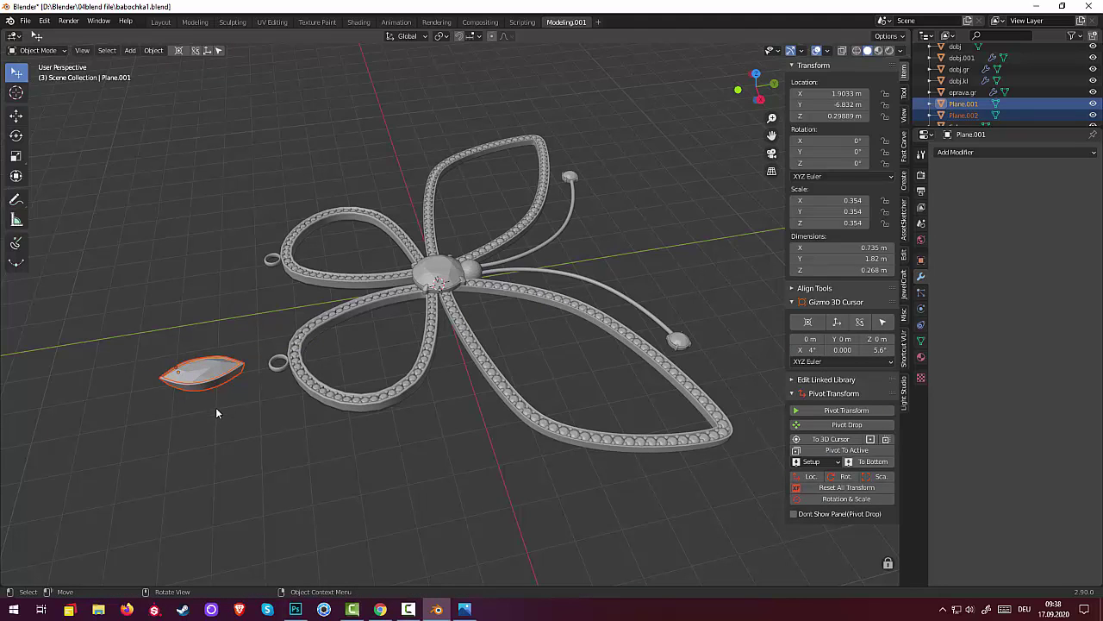
pyautogui.press('g')
pyautogui.press('y')
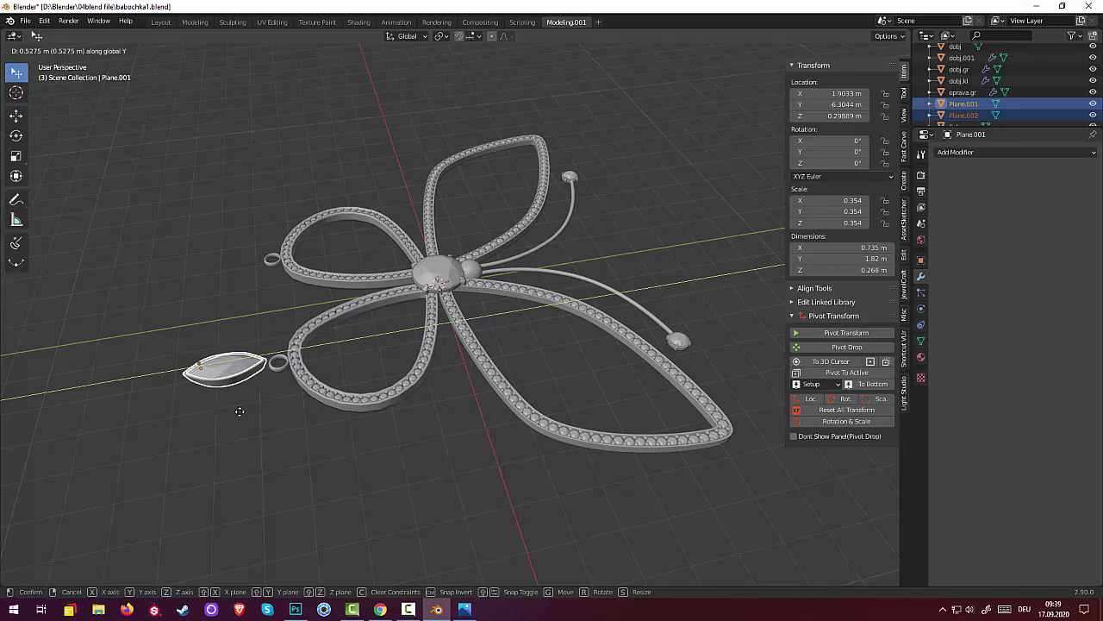
pyautogui.click(239, 412)
pyautogui.moveTo(327, 417)
pyautogui.mouseDown(button='middle')
pyautogui.moveTo(322, 377)
pyautogui.moveTo(356, 417)
pyautogui.moveTo(304, 441)
pyautogui.mouseUp(button='middle')
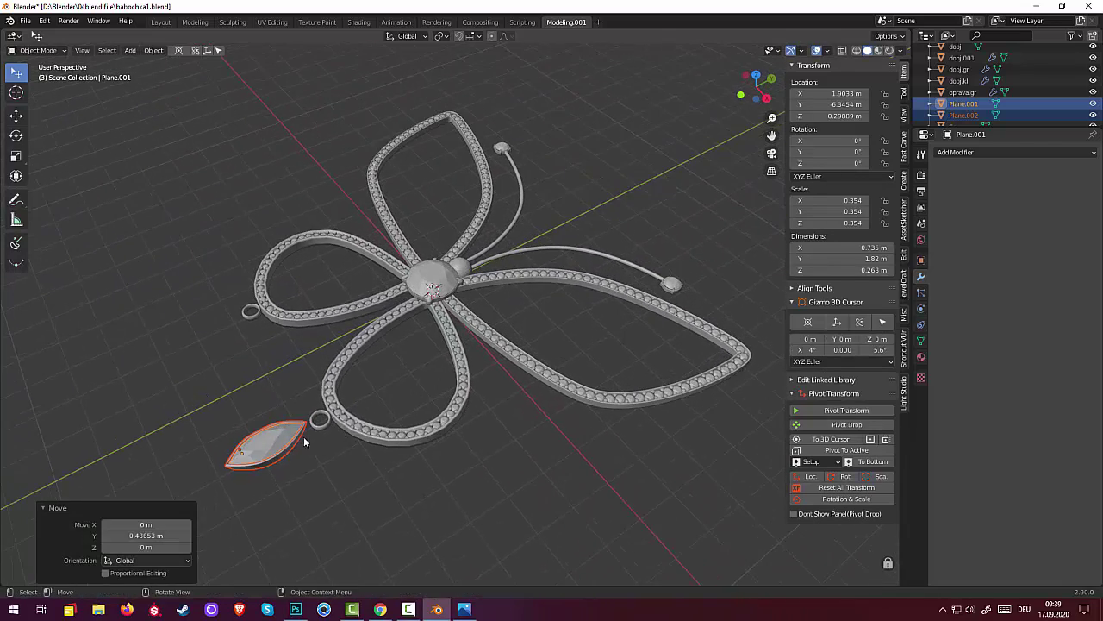
pyautogui.click(319, 426)
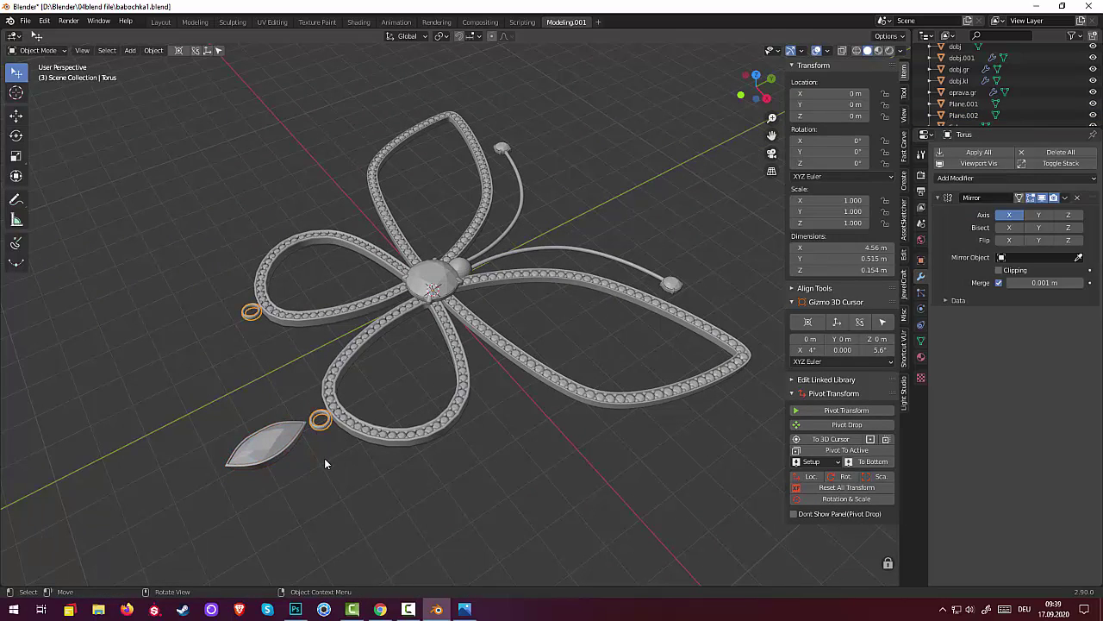
# - Hide the Mirror modifier in the viewport, duplicate the ring, and rotate the copy 90° on Y
pyautogui.click(1041, 199)
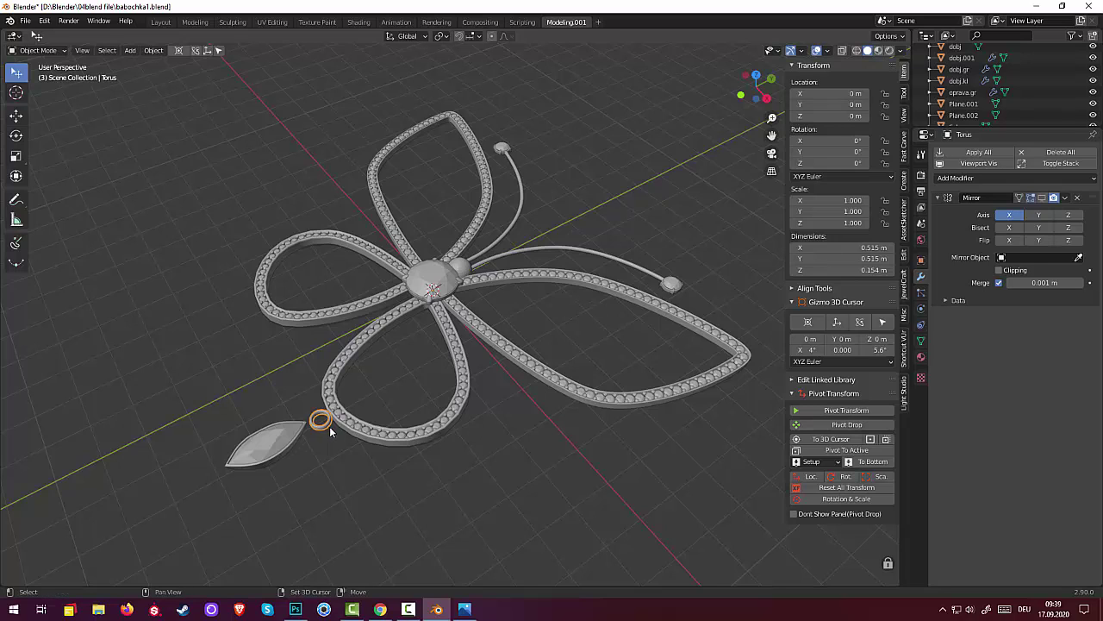
pyautogui.hotkey('shift', 'd')
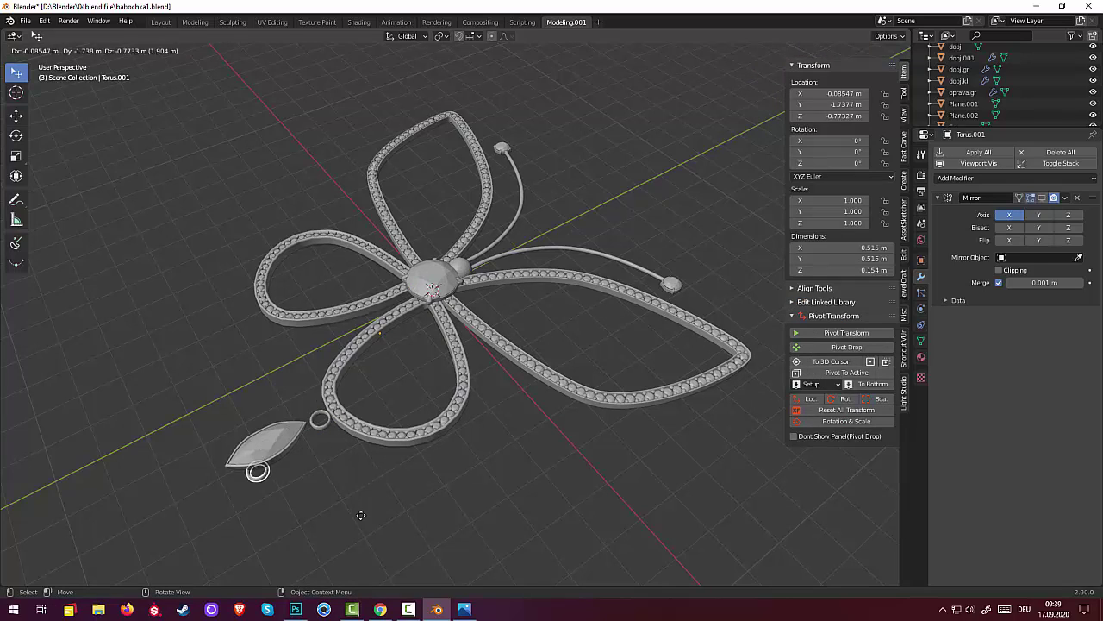
pyautogui.click(413, 518)
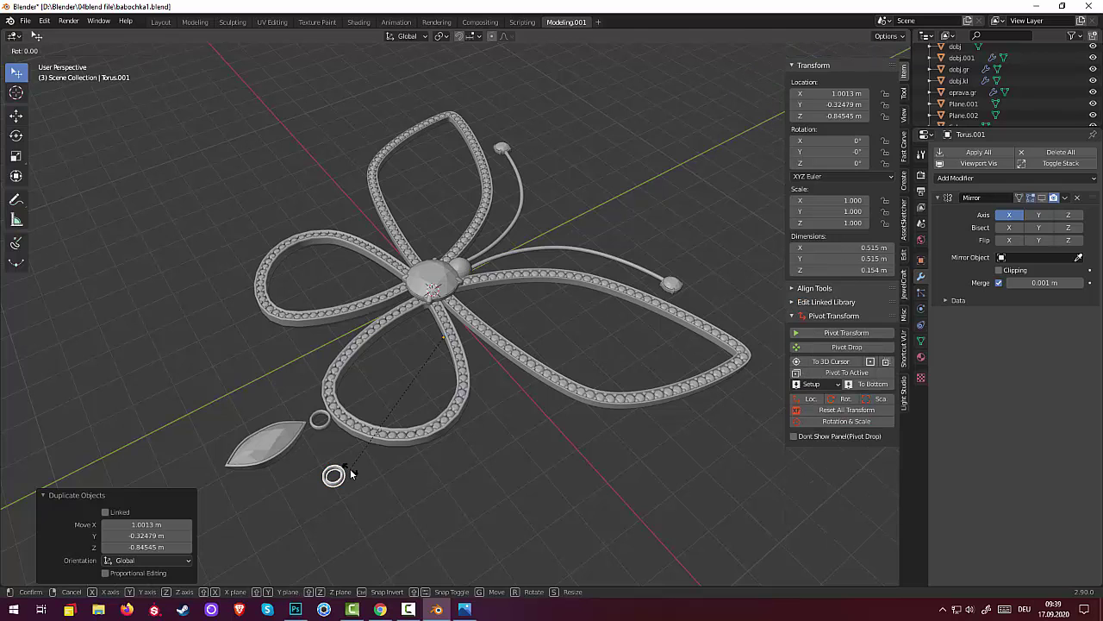
pyautogui.press('r')
pyautogui.press('y')
pyautogui.press('9')
pyautogui.press('0')
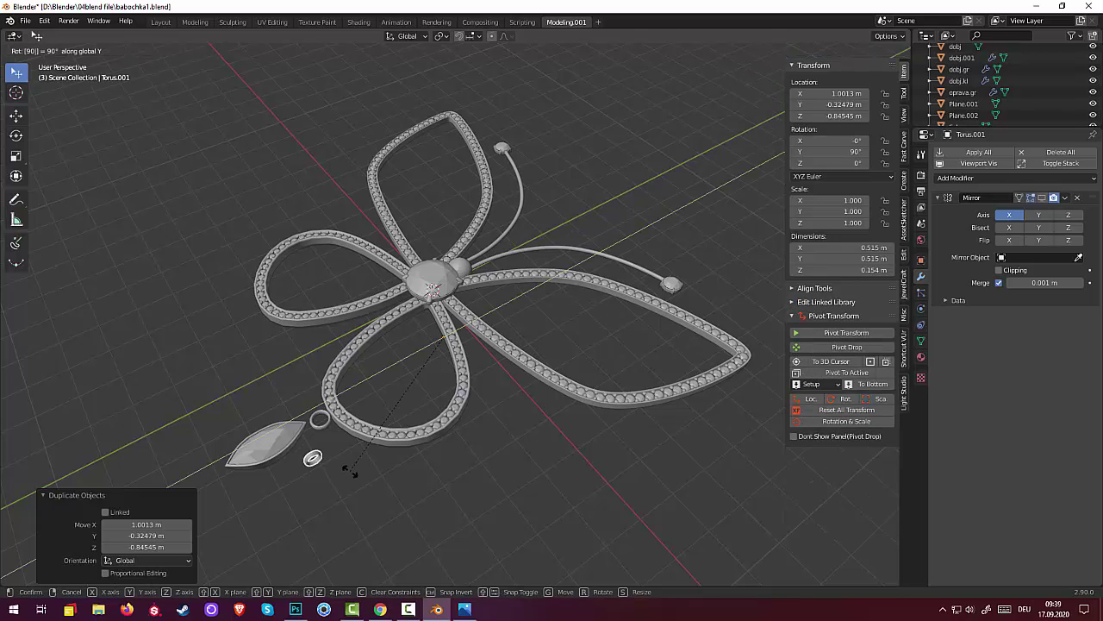
pyautogui.press('Return')
# - In Right view, raise the ring copy Torus.001 by 3.0049 m
pyautogui.moveTo(343, 469)
pyautogui.mouseDown(button='middle')
pyautogui.moveTo(324, 436)
pyautogui.moveTo(326, 403)
pyautogui.moveTo(319, 422)
pyautogui.mouseUp(button='middle')
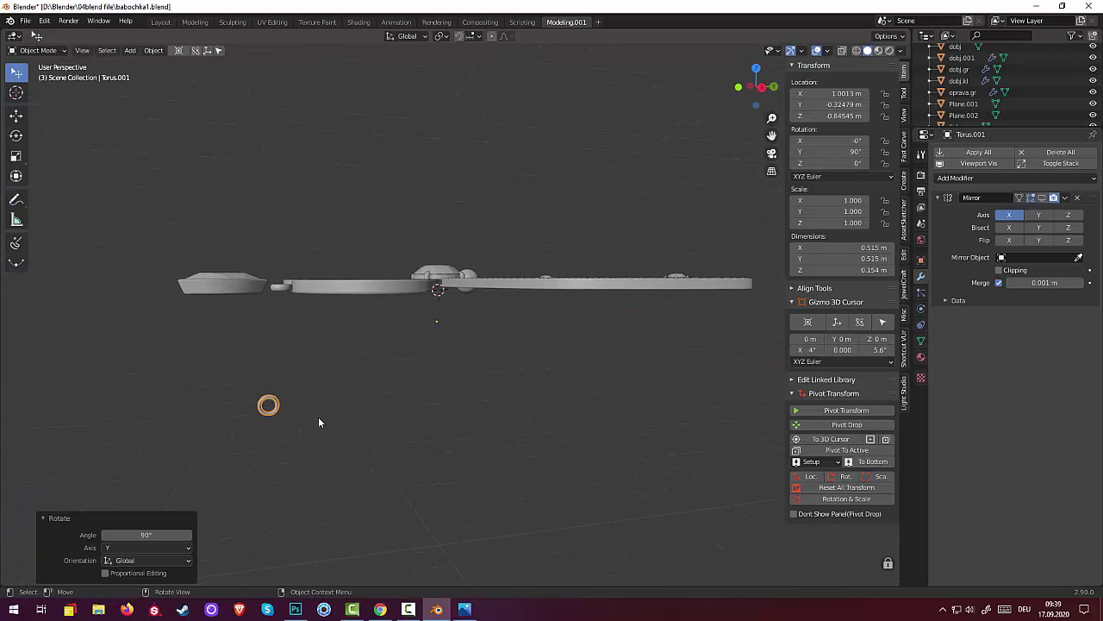
pyautogui.press('KP_1')
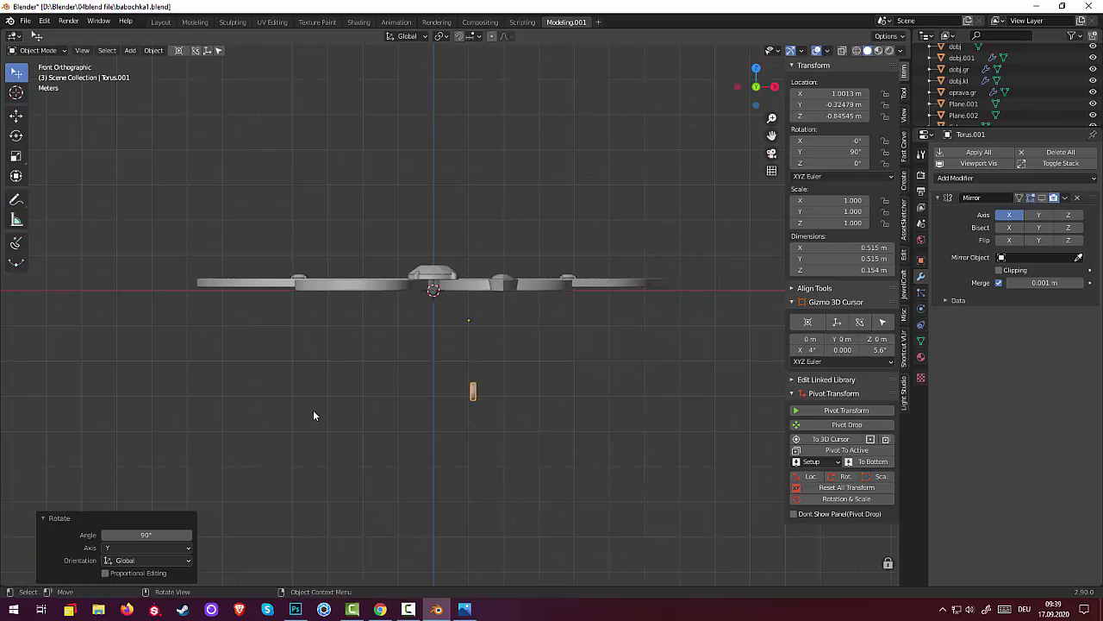
pyautogui.press('KP_3')
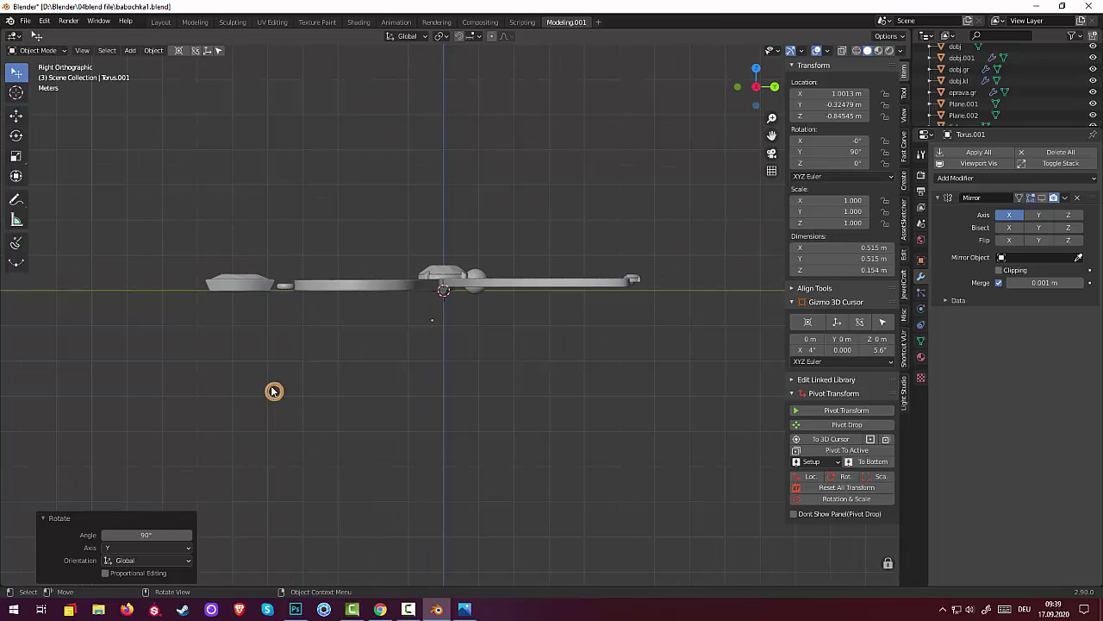
pyautogui.press('g')
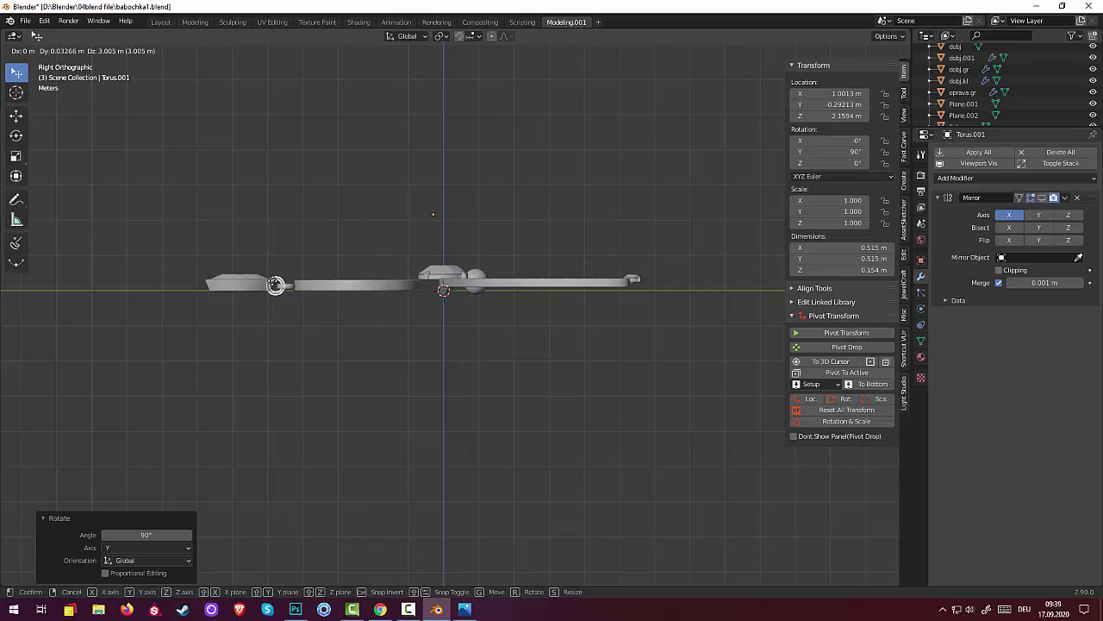
pyautogui.click(275, 285)
pyautogui.moveTo(109, 123)
pyautogui.mouseDown(button='middle')
pyautogui.moveTo(231, 202)
pyautogui.moveTo(264, 310)
pyautogui.moveTo(387, 308)
pyautogui.moveTo(374, 301)
pyautogui.moveTo(512, 485)
pyautogui.mouseUp(button='middle')
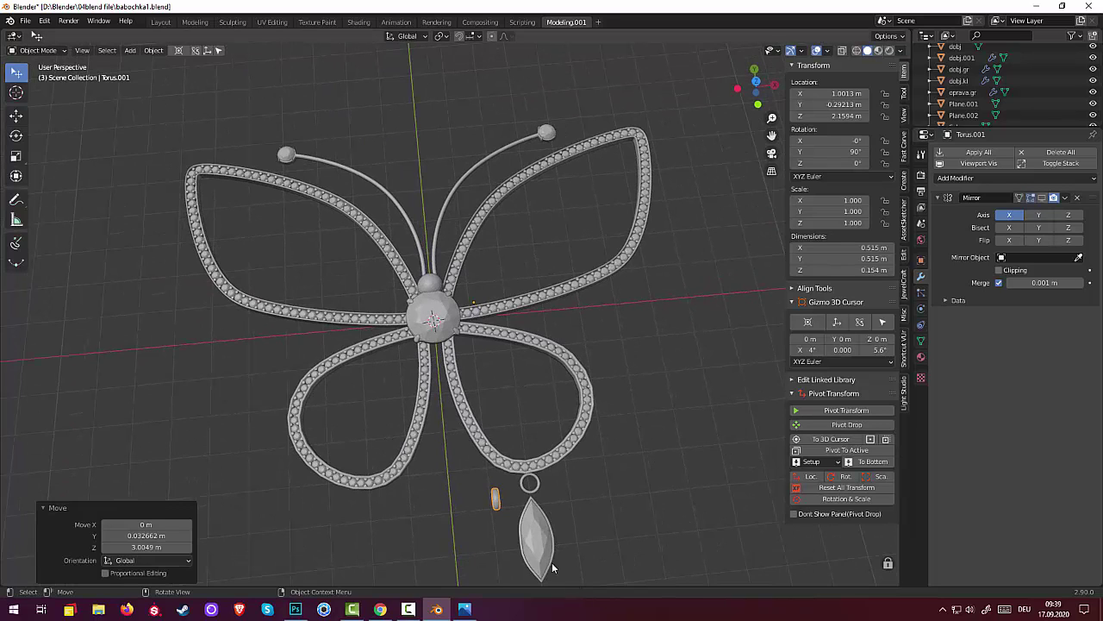
# - In top view, place the upright ring above the gem drop and scale it slightly larger
pyautogui.press('KP_7')
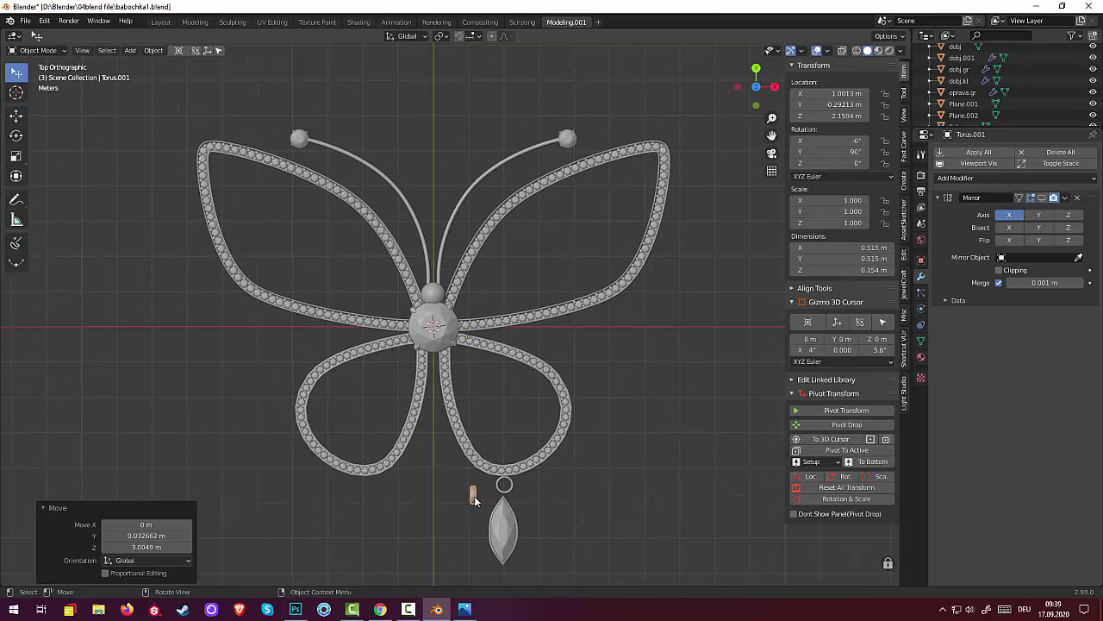
pyautogui.press('g')
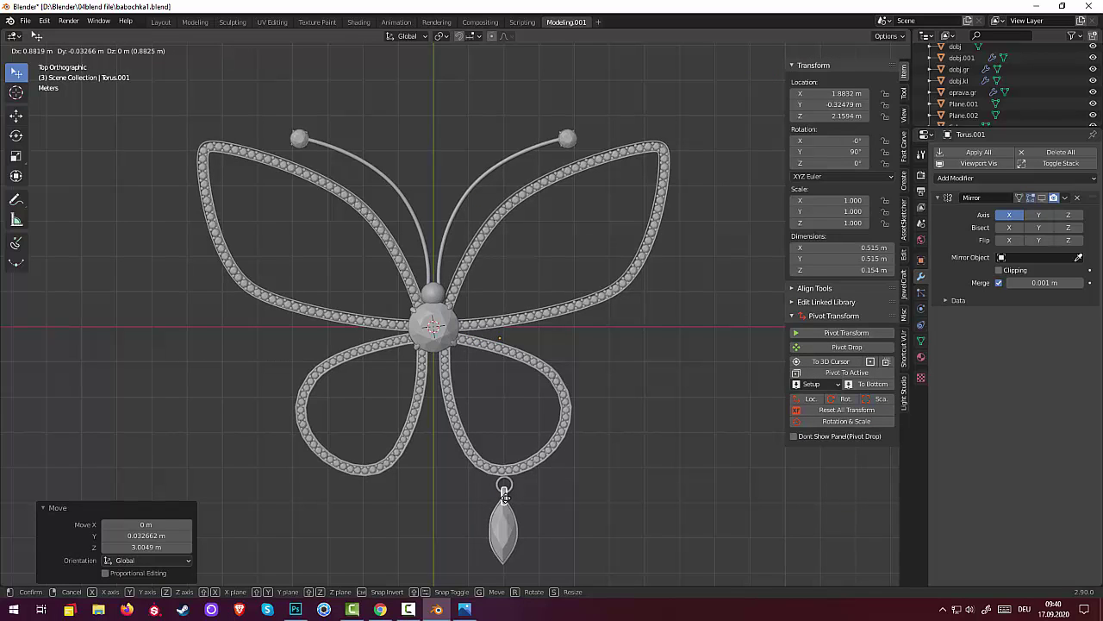
pyautogui.click(505, 497)
pyautogui.moveTo(602, 521); pyautogui.dragTo(505, 445, button='middle')
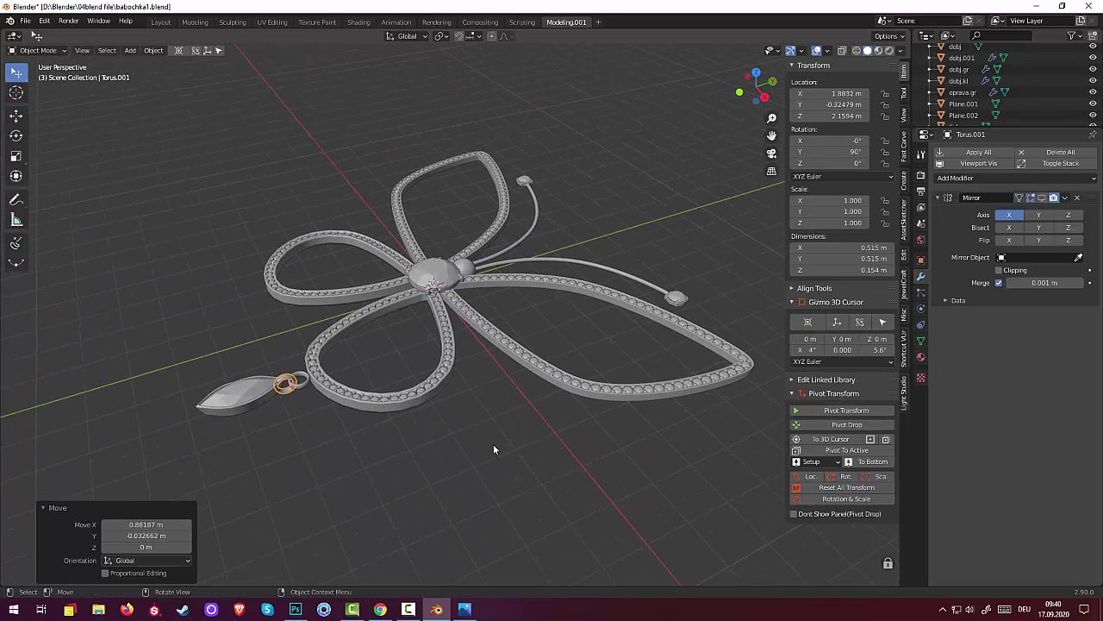
pyautogui.press('s')
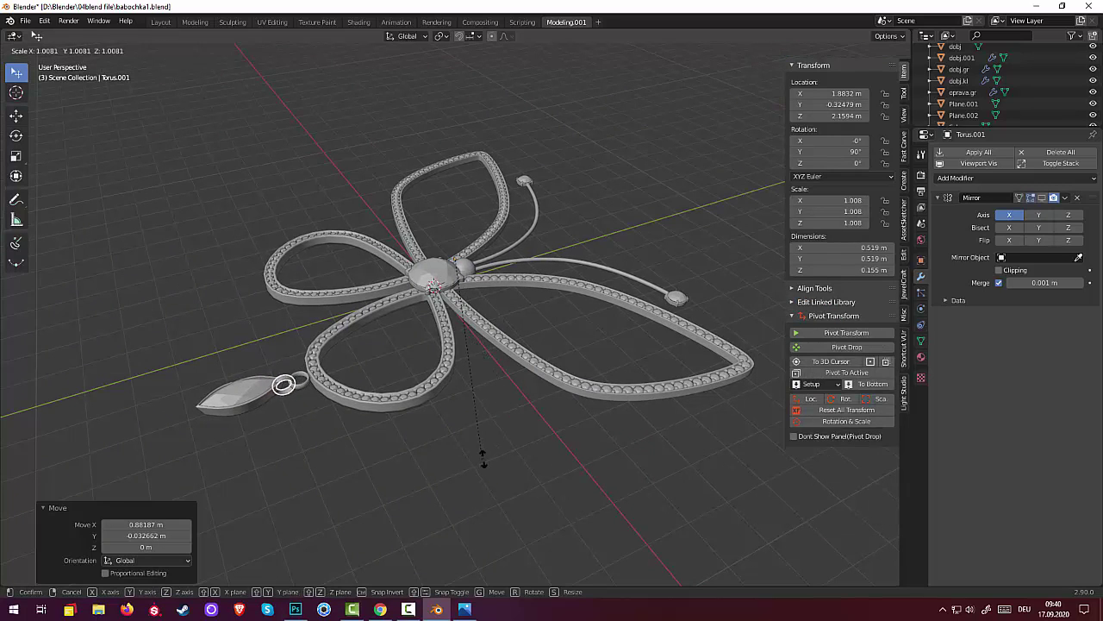
pyautogui.click(491, 454)
pyautogui.moveTo(461, 461)
pyautogui.mouseDown(button='middle')
pyautogui.moveTo(503, 488)
pyautogui.moveTo(478, 516)
pyautogui.moveTo(483, 528)
pyautogui.mouseUp(button='middle')
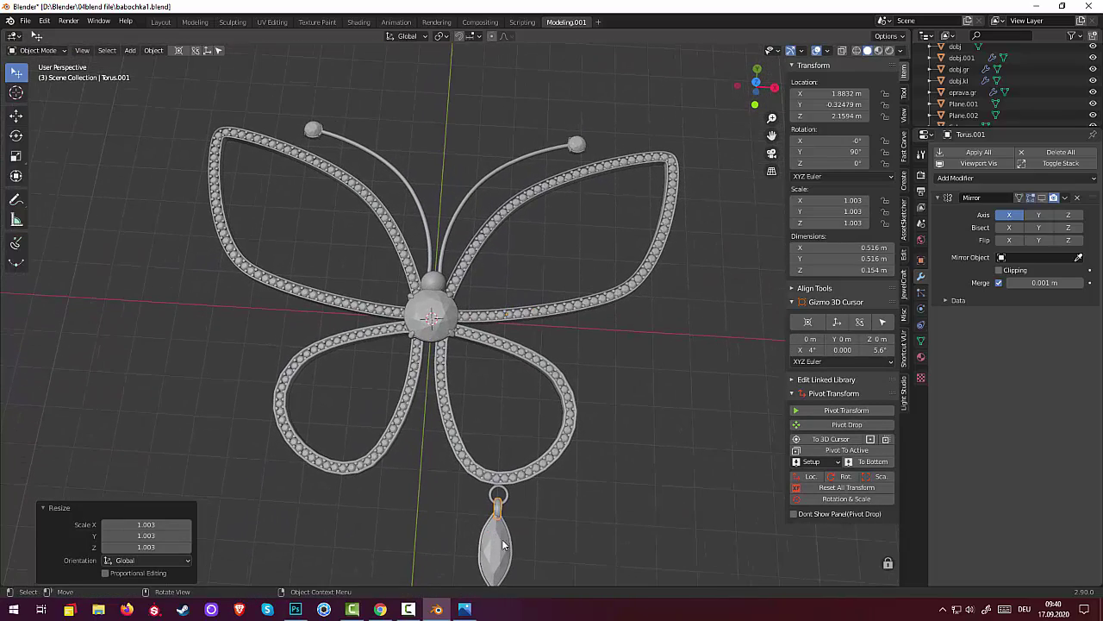
# - Move both drop planes 0.033 m on X and −0.147 m on Y beneath the upright ring
pyautogui.click(510, 540)
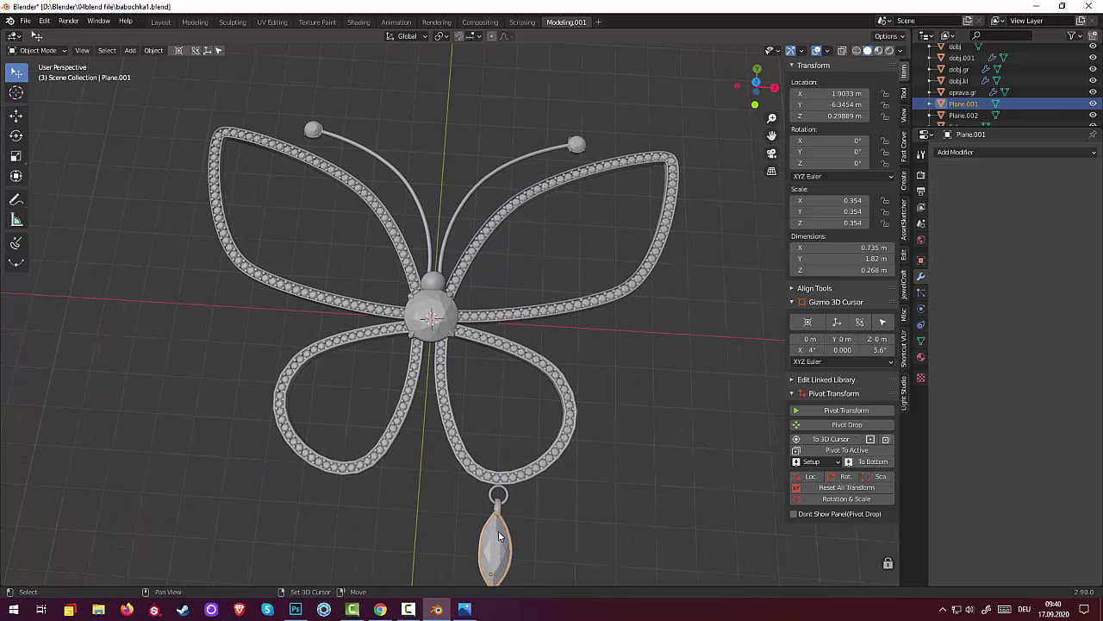
pyautogui.keyDown('shift'); pyautogui.click(501, 540); pyautogui.keyUp('shift')
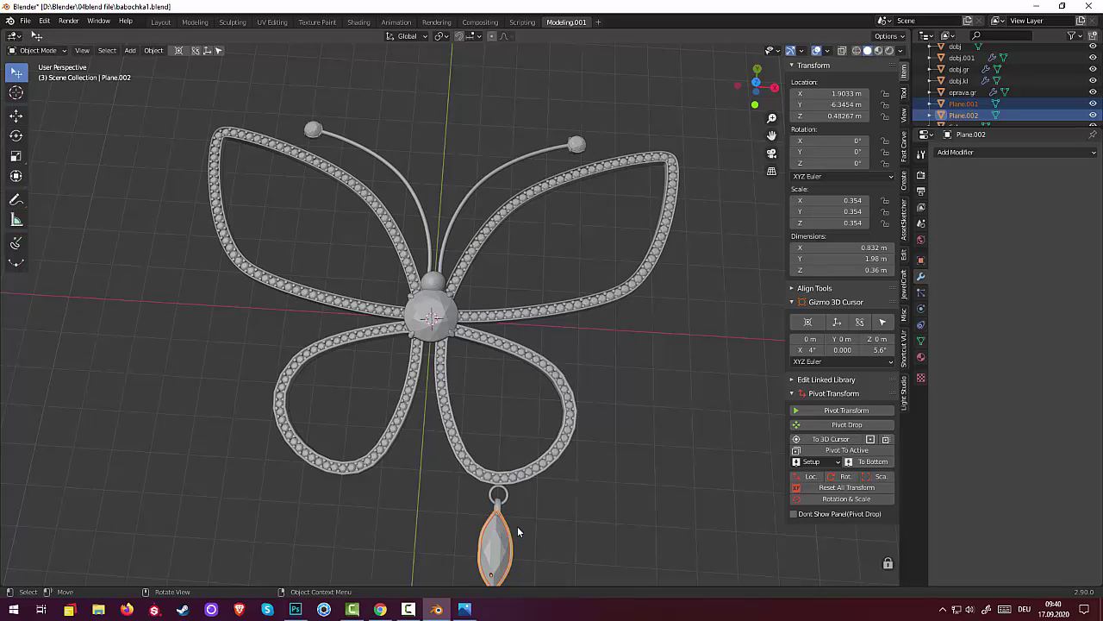
pyautogui.press('KP_7')
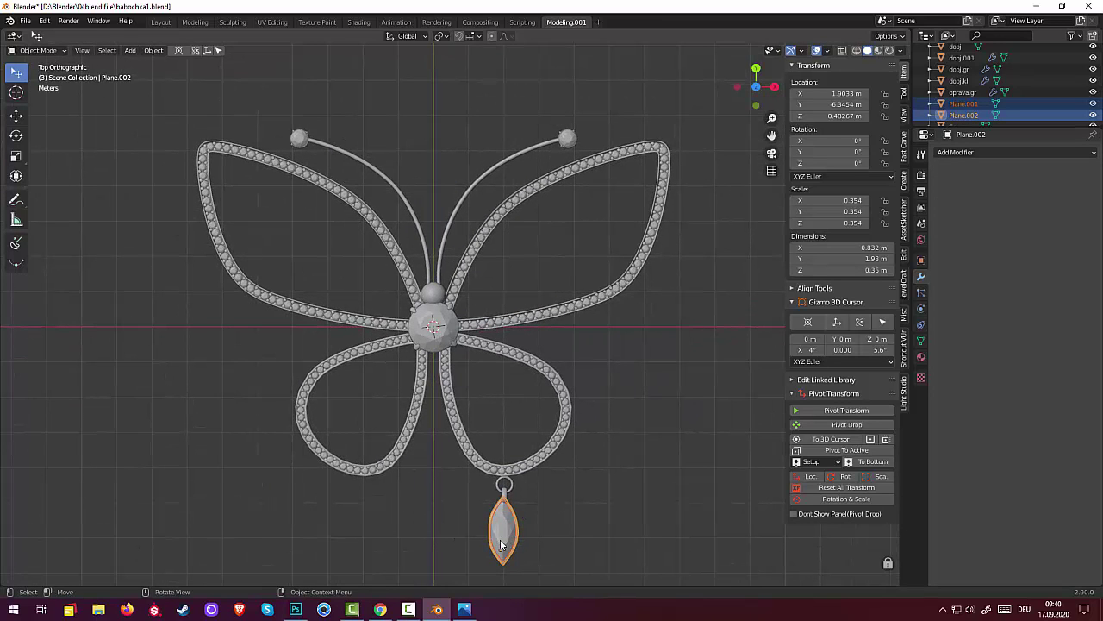
pyautogui.press('g')
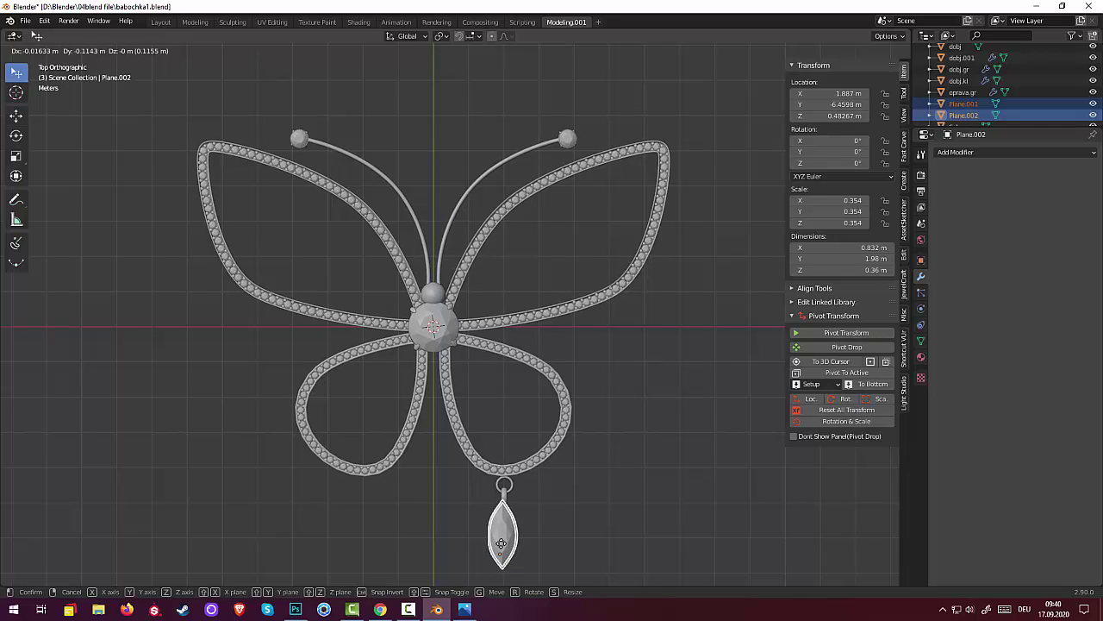
pyautogui.click(501, 545)
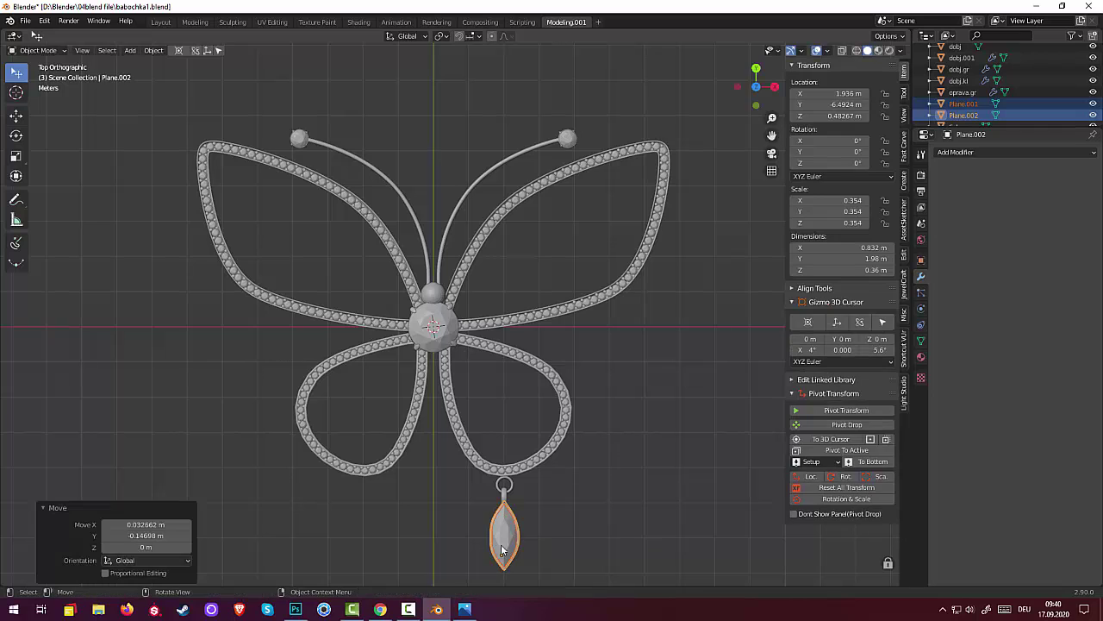
pyautogui.scroll(-2, 636, 512)
pyautogui.scroll(-2, 637, 510)
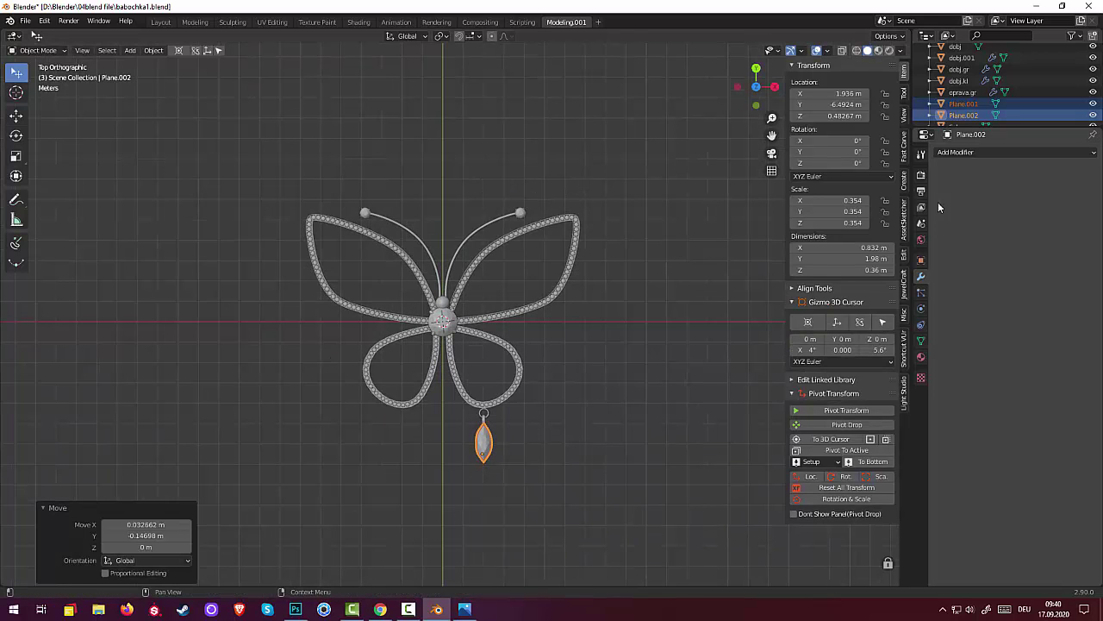
pyautogui.click(484, 417)
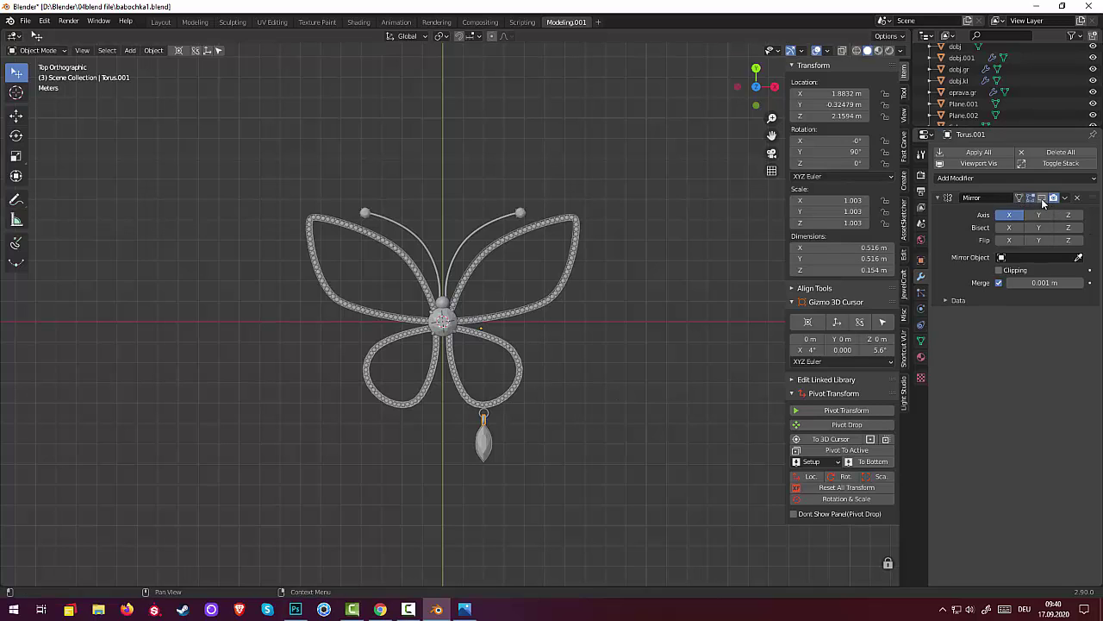
# - Turn the Mirror modifiers' viewport display back on for both rings
pyautogui.click(1042, 198)
pyautogui.click(485, 415)
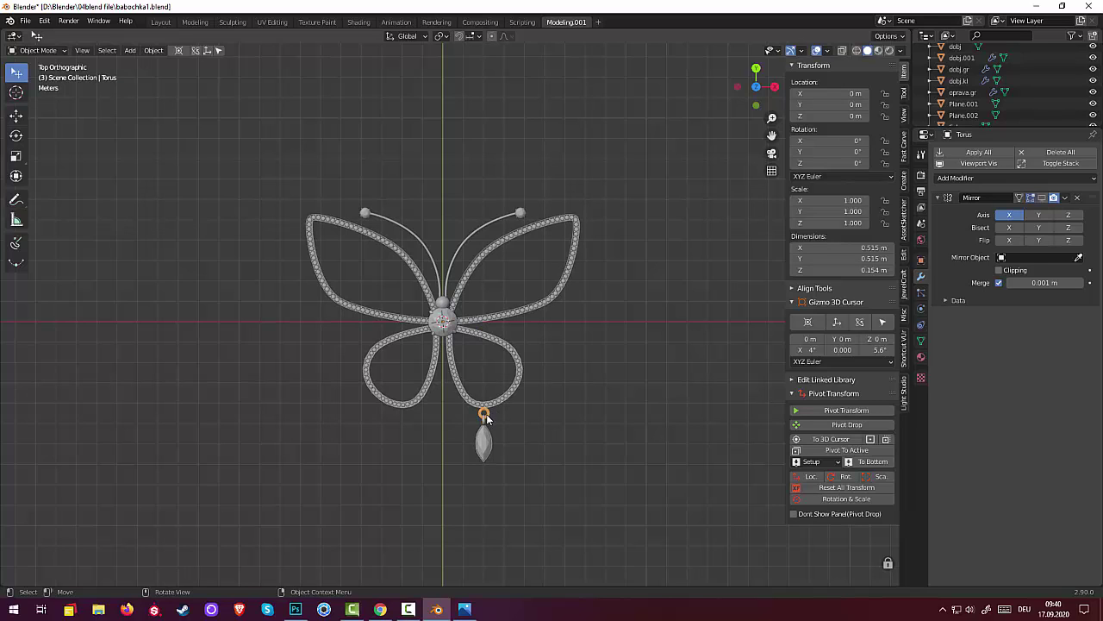
pyautogui.click(1042, 197)
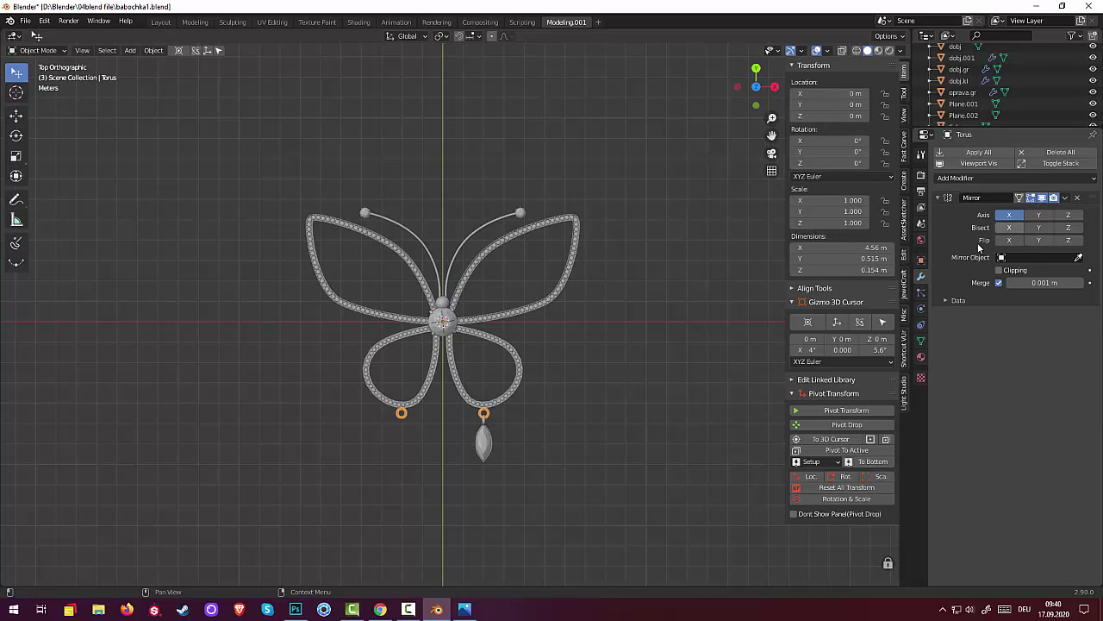
pyautogui.click(480, 414)
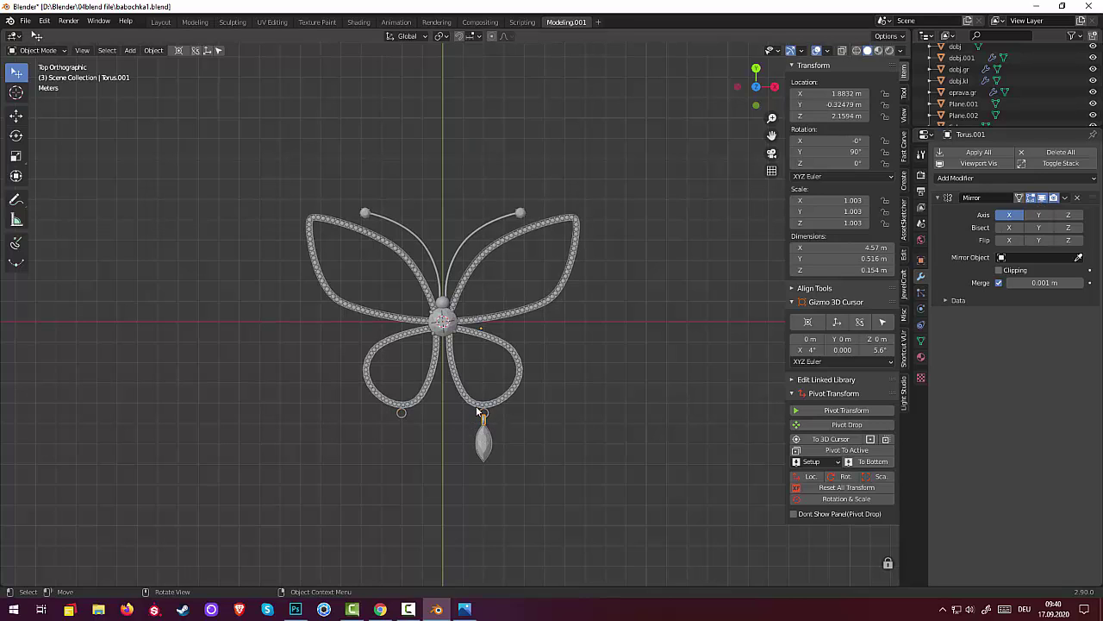
# - Set Torus.001's origin to the 3D cursor, add Mirror.001 on X, and reset its rotation and scale
pyautogui.click(153, 50)
pyautogui.moveTo(171, 75)
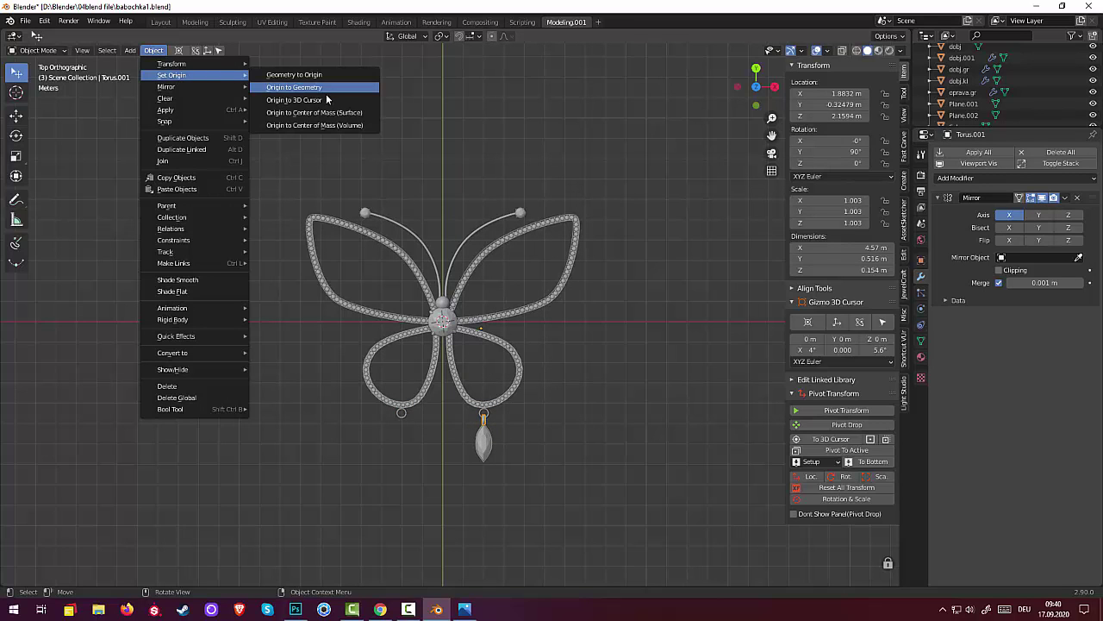
pyautogui.click(323, 100)
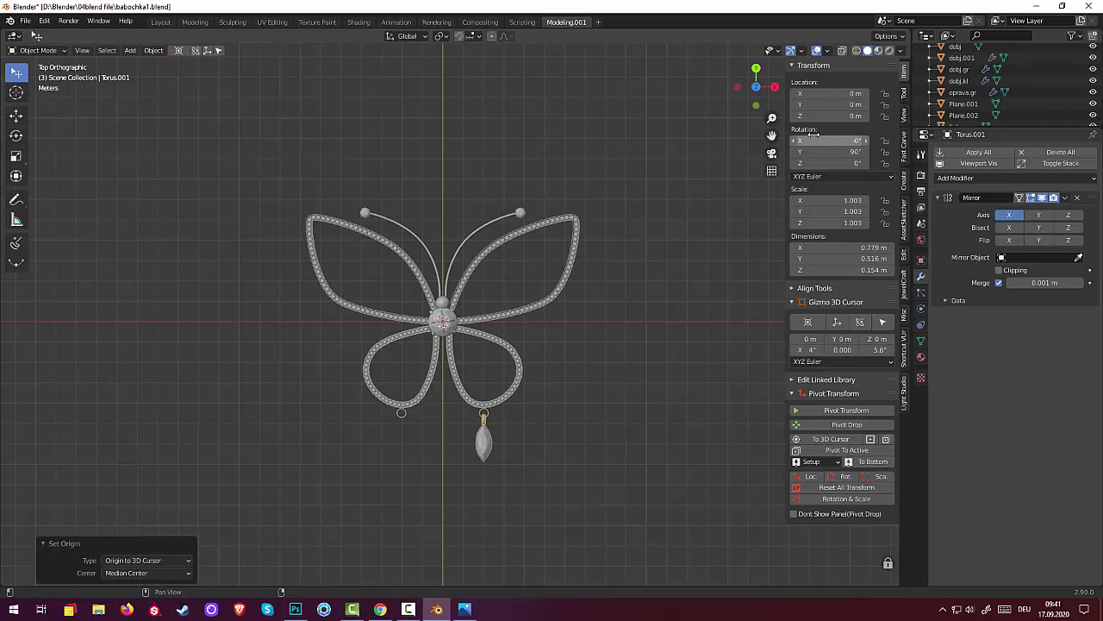
pyautogui.click(966, 179)
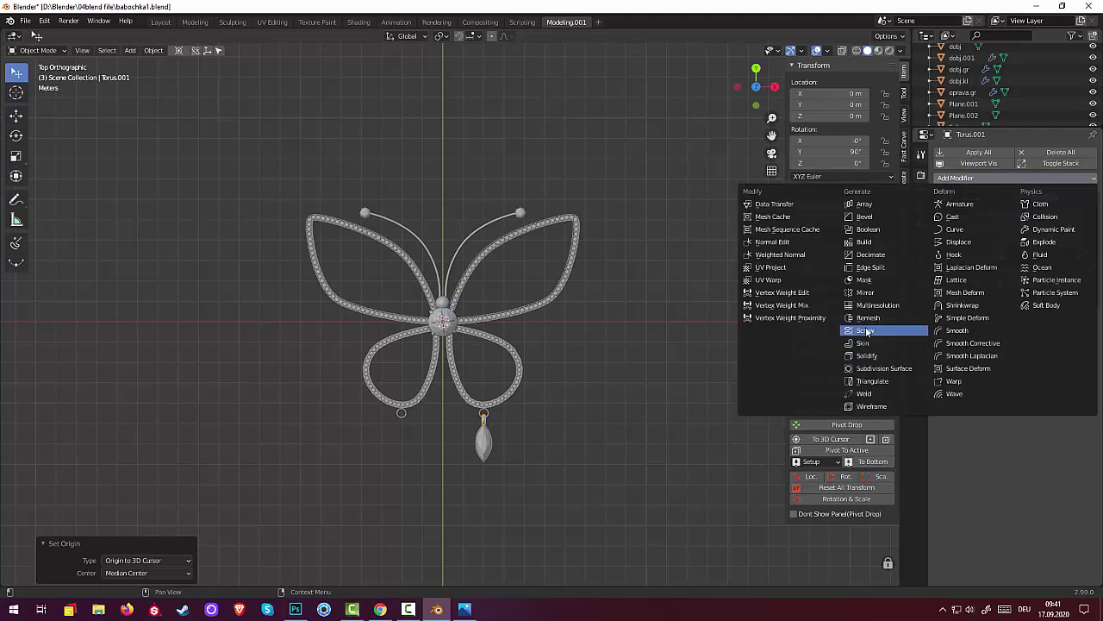
pyautogui.click(865, 293)
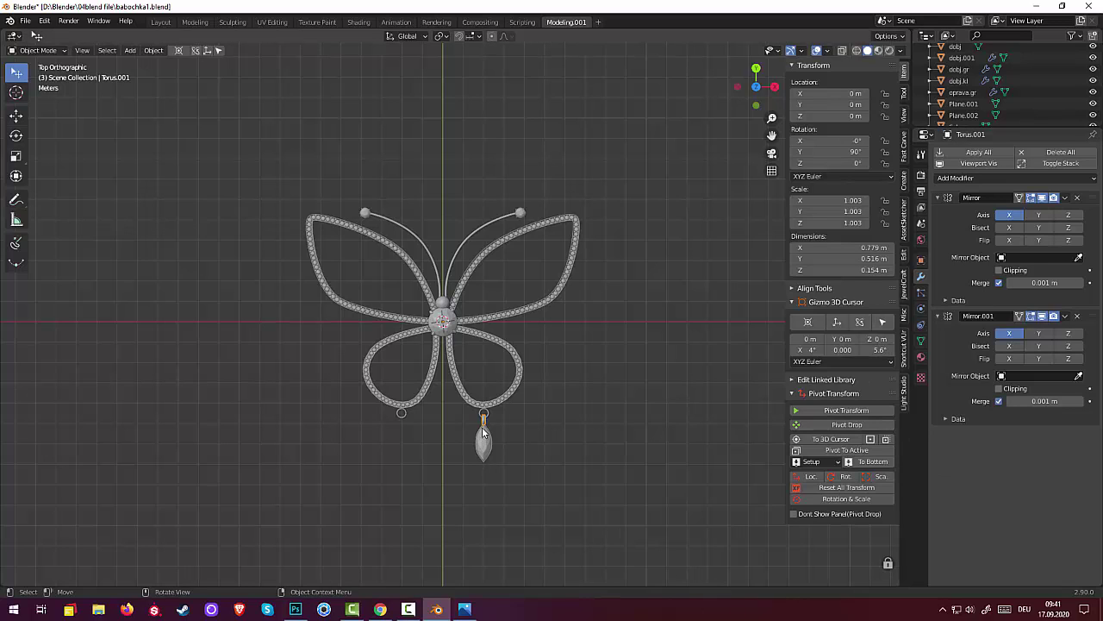
pyautogui.click(852, 489)
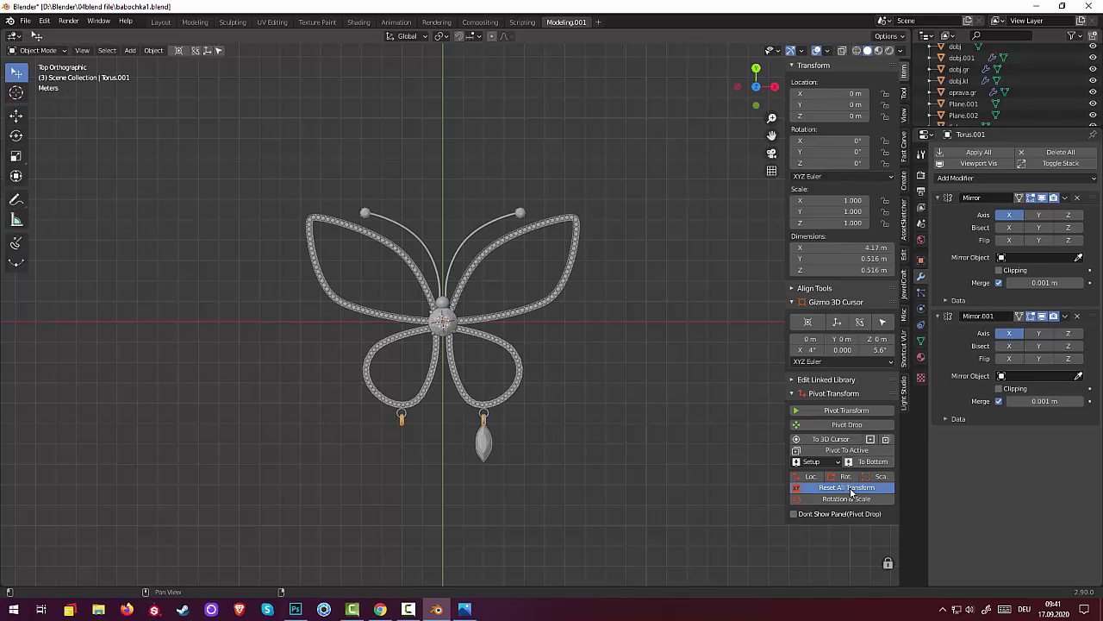
pyautogui.click(531, 514)
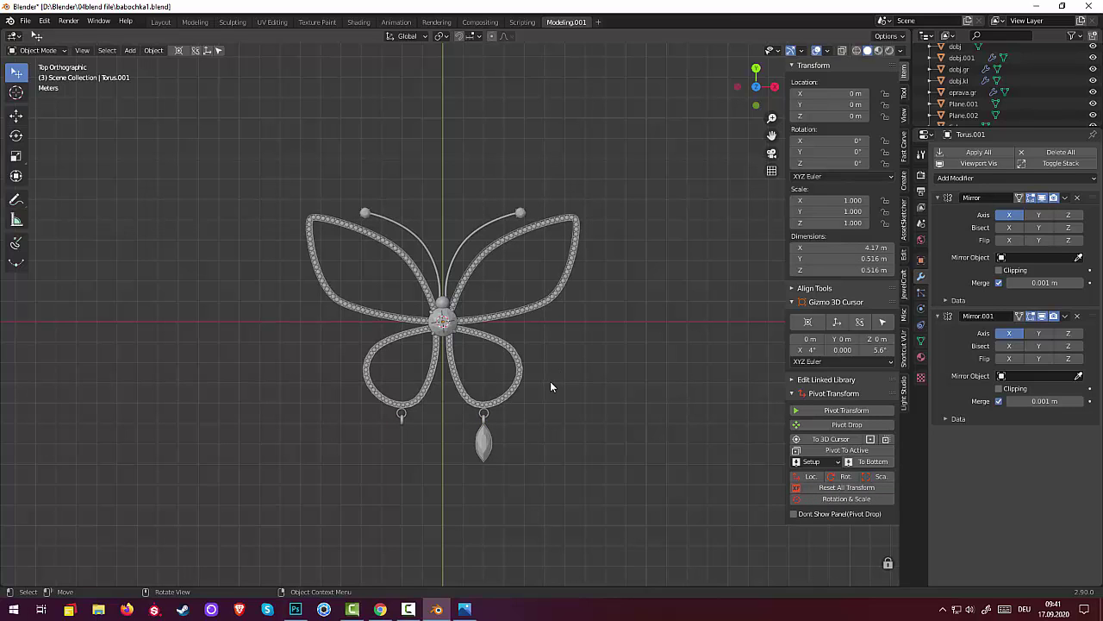
pyautogui.moveTo(556, 375)
pyautogui.mouseDown(button='middle')
pyautogui.moveTo(544, 488)
pyautogui.moveTo(560, 460)
pyautogui.moveTo(559, 428)
pyautogui.moveTo(546, 480)
pyautogui.mouseUp(button='middle')
pyautogui.click(480, 490)
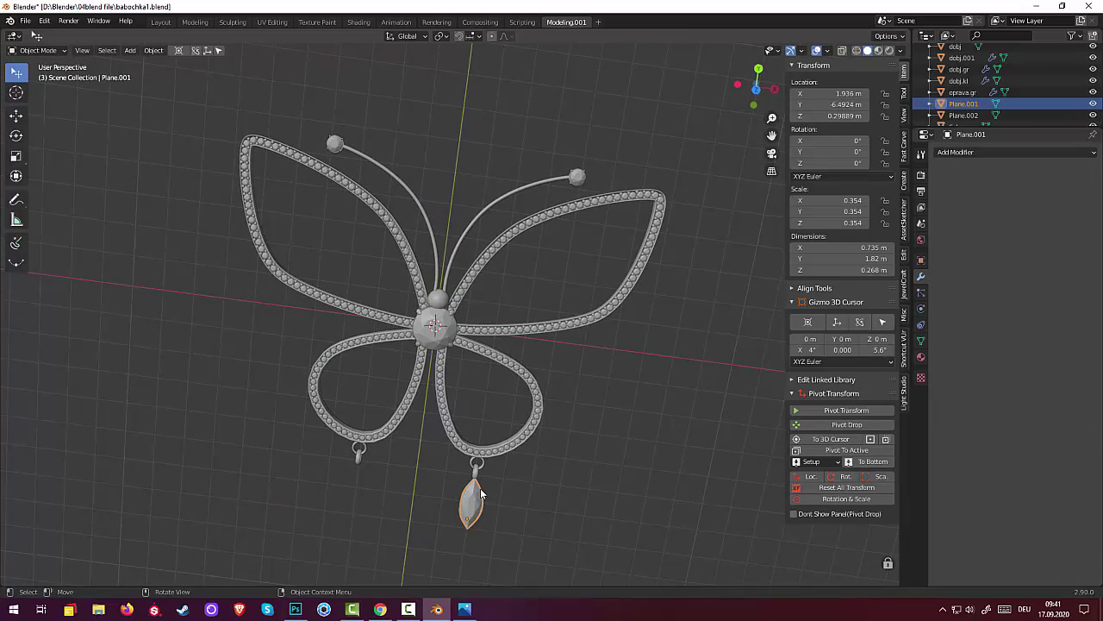
pyautogui.keyDown('shift'); pyautogui.click(480, 488); pyautogui.keyUp('shift')
pyautogui.moveTo(487, 495)
pyautogui.mouseDown(button='middle')
pyautogui.moveTo(592, 521)
pyautogui.moveTo(548, 495)
pyautogui.moveTo(536, 501)
pyautogui.mouseUp(button='middle')
pyautogui.scroll(-2, 535, 515)
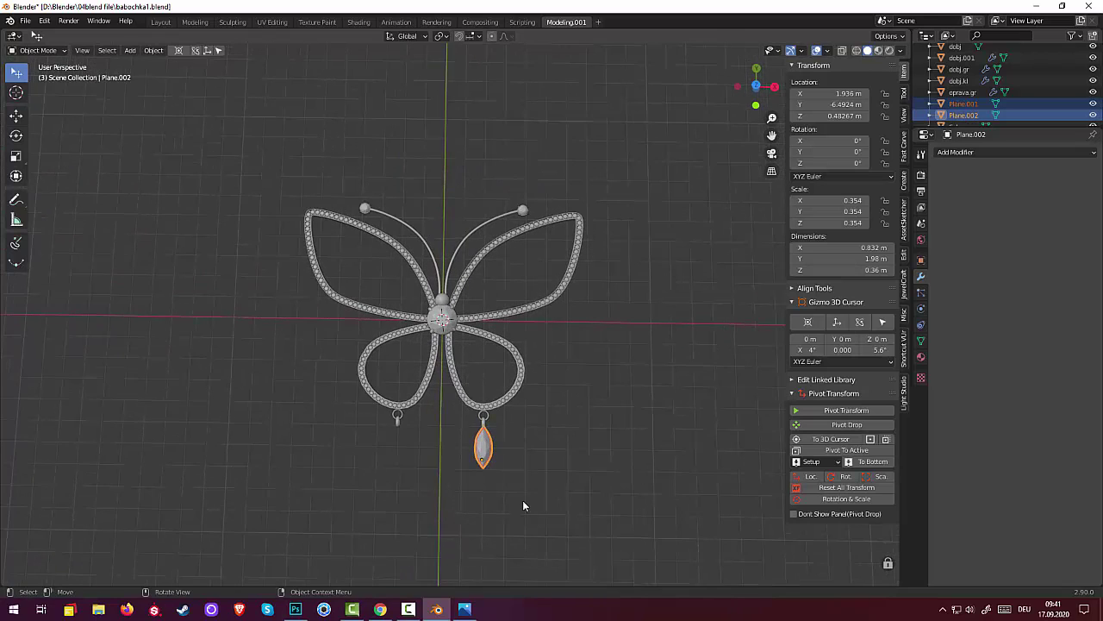
pyautogui.press('KP_7')
pyautogui.press('ctrl')
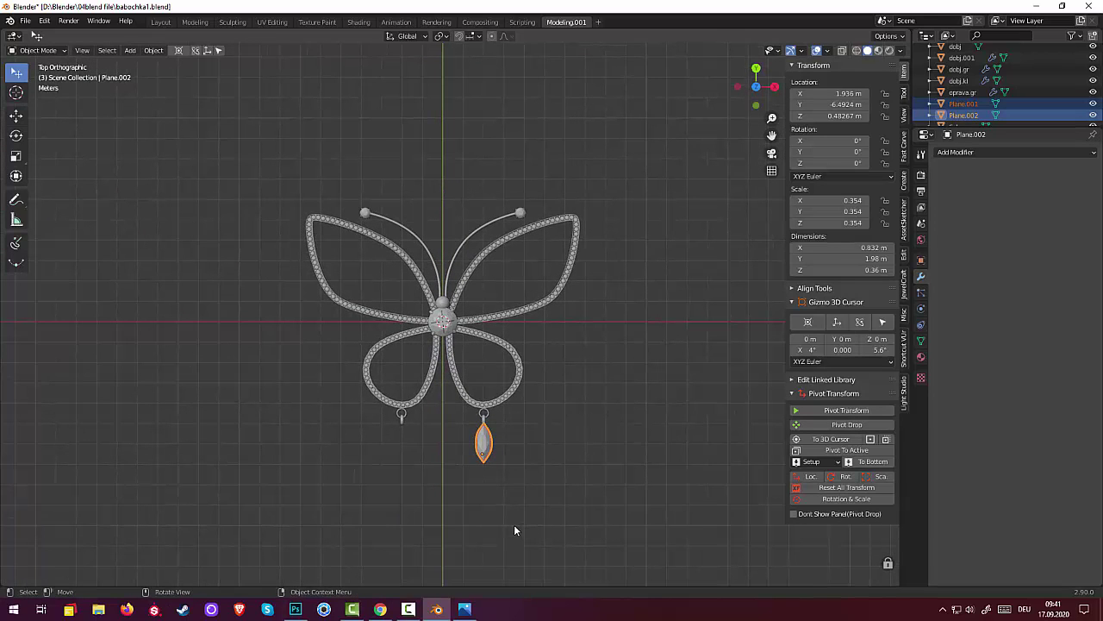
pyautogui.press('g')
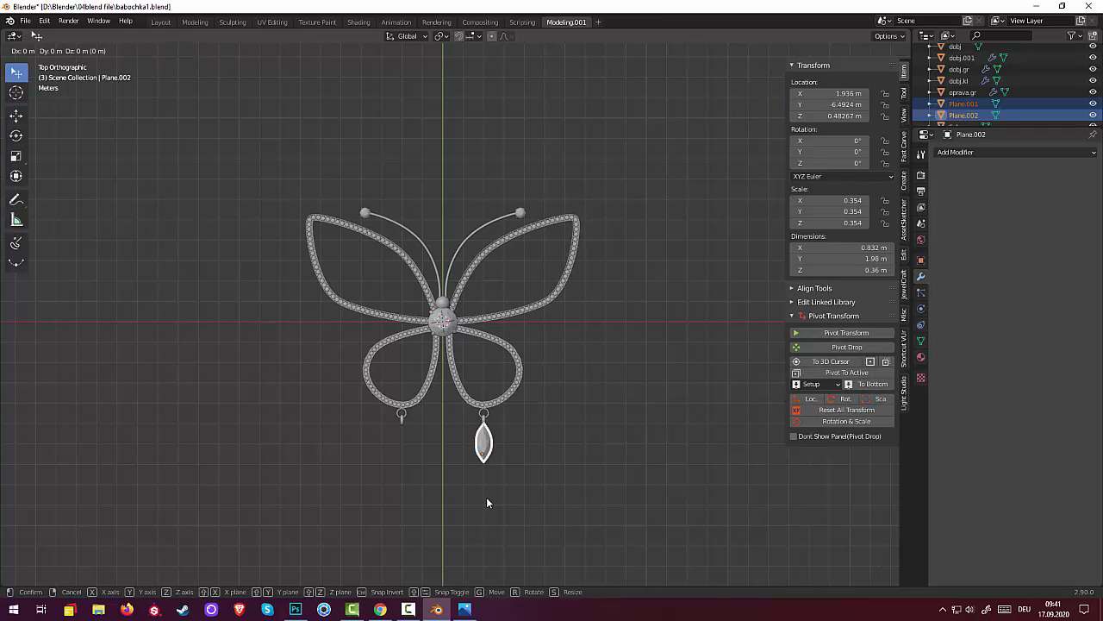
pyautogui.press('x')
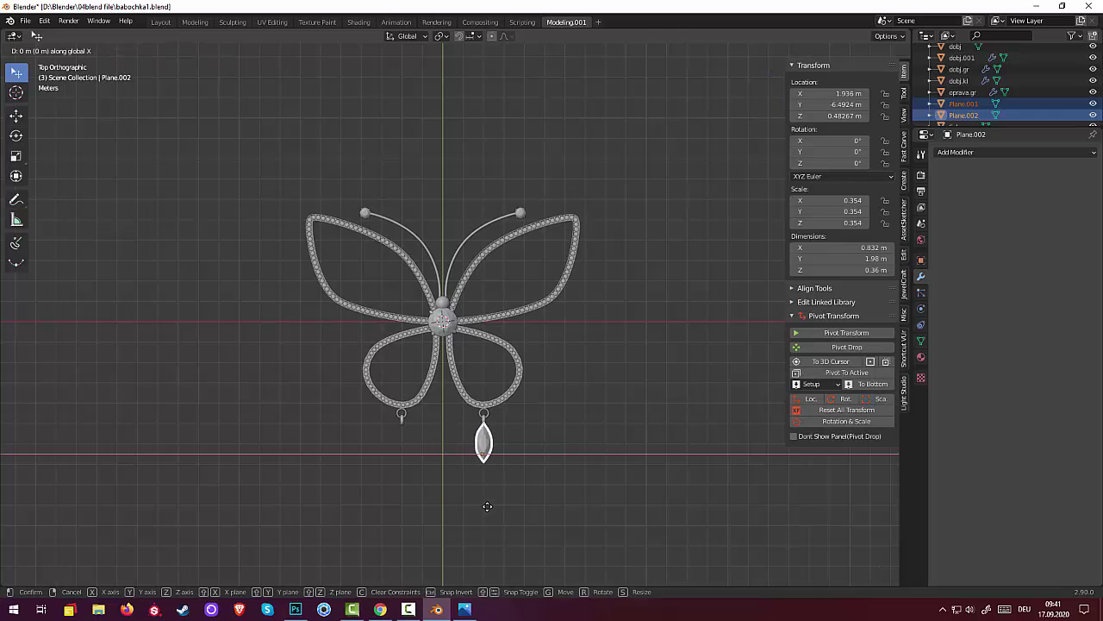
pyautogui.rightClick(486, 512)
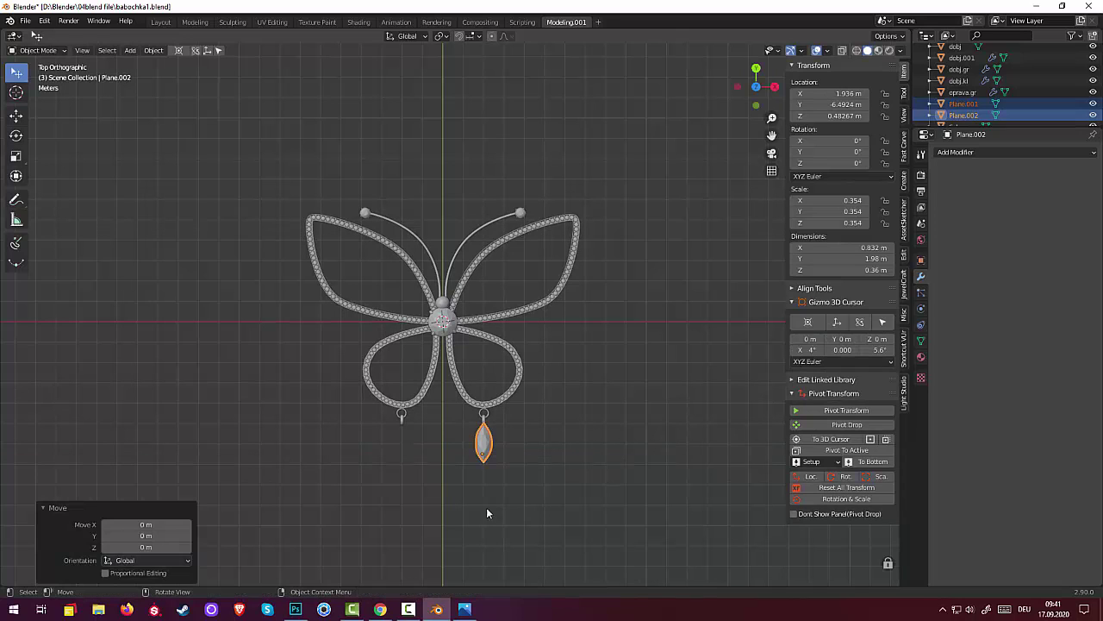
# - Duplicate the right drop's gem and place the copy under the left lower-wing ring
pyautogui.click(487, 459)
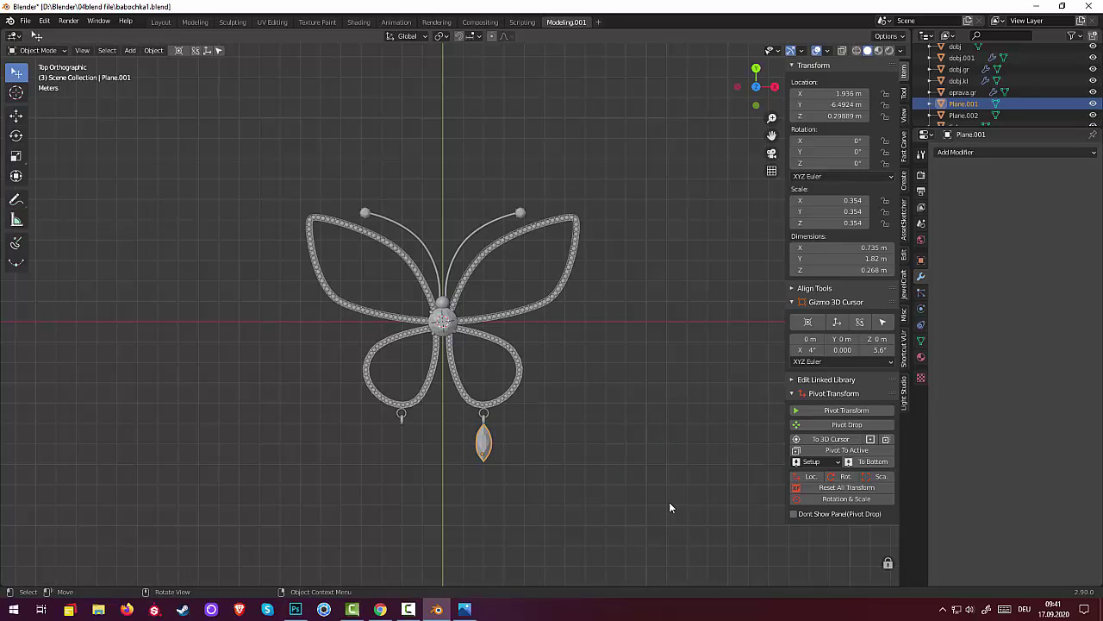
pyautogui.hotkey('shift', 'd')
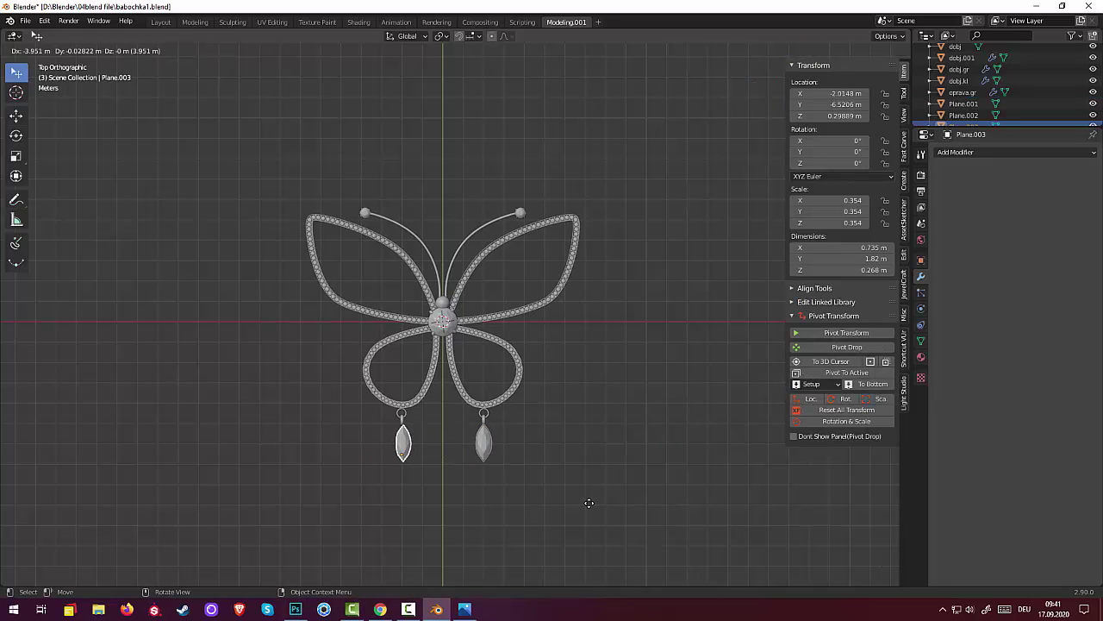
pyautogui.click(586, 502)
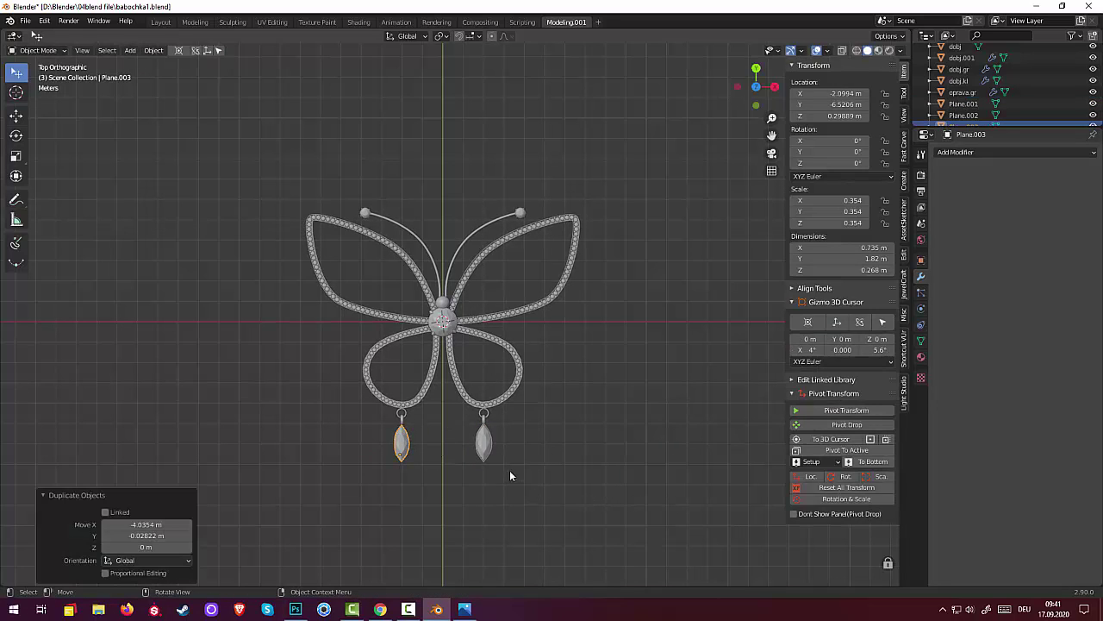
# - Duplicate the drop's setting along X so it hangs under the left ring with the gem
pyautogui.click(488, 455)
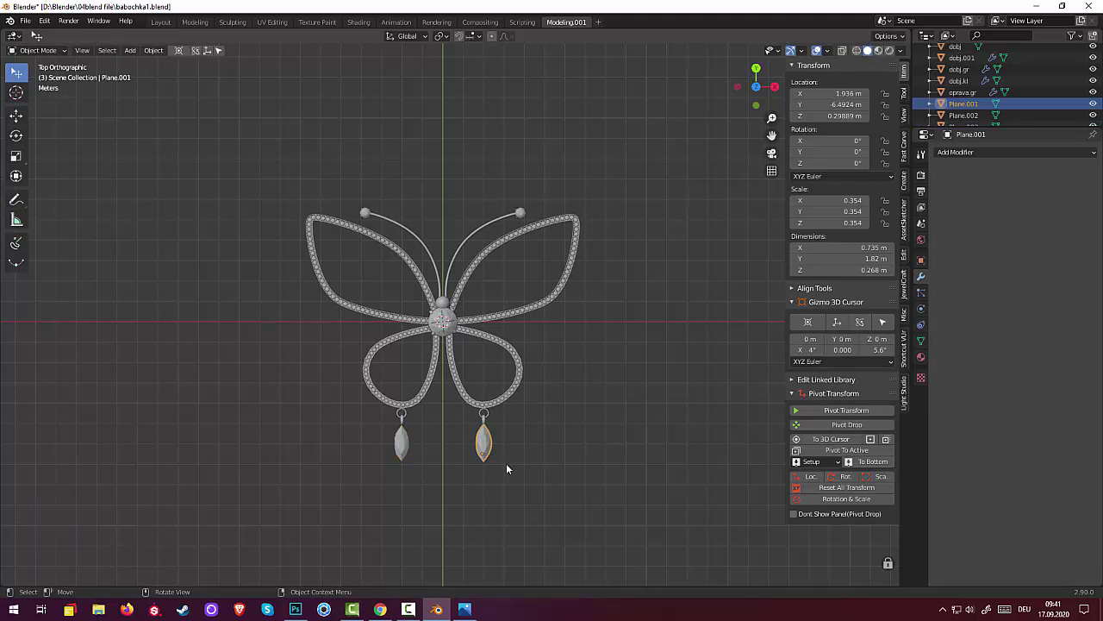
pyautogui.moveTo(506, 463)
pyautogui.mouseDown(button='middle')
pyautogui.moveTo(523, 353)
pyautogui.moveTo(586, 472)
pyautogui.mouseUp(button='middle')
pyautogui.click(506, 354)
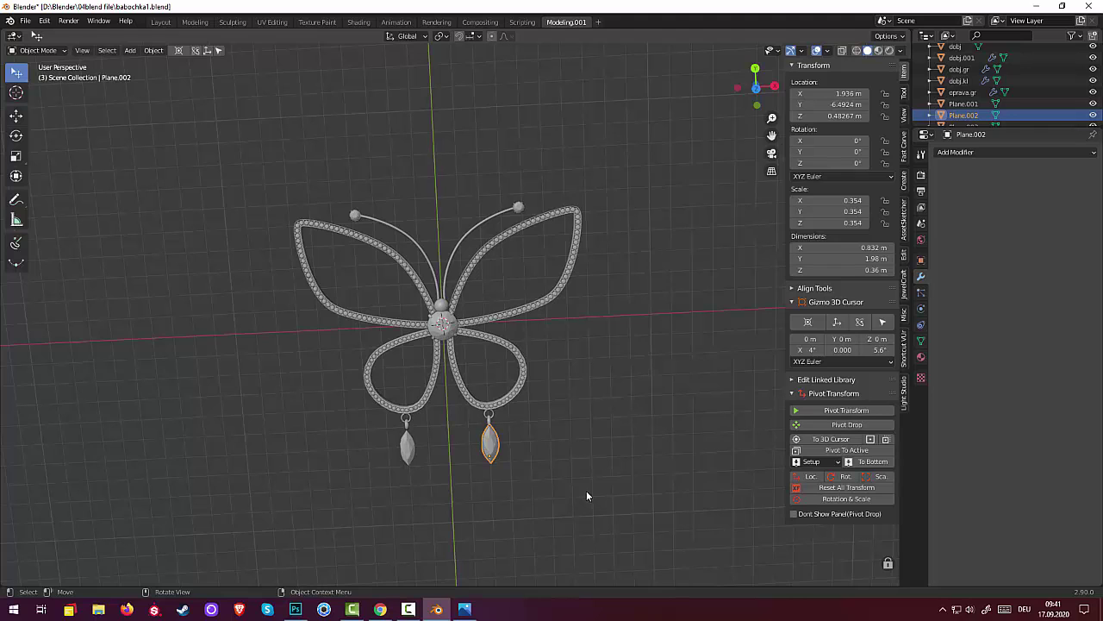
pyautogui.hotkey('shift', 'd')
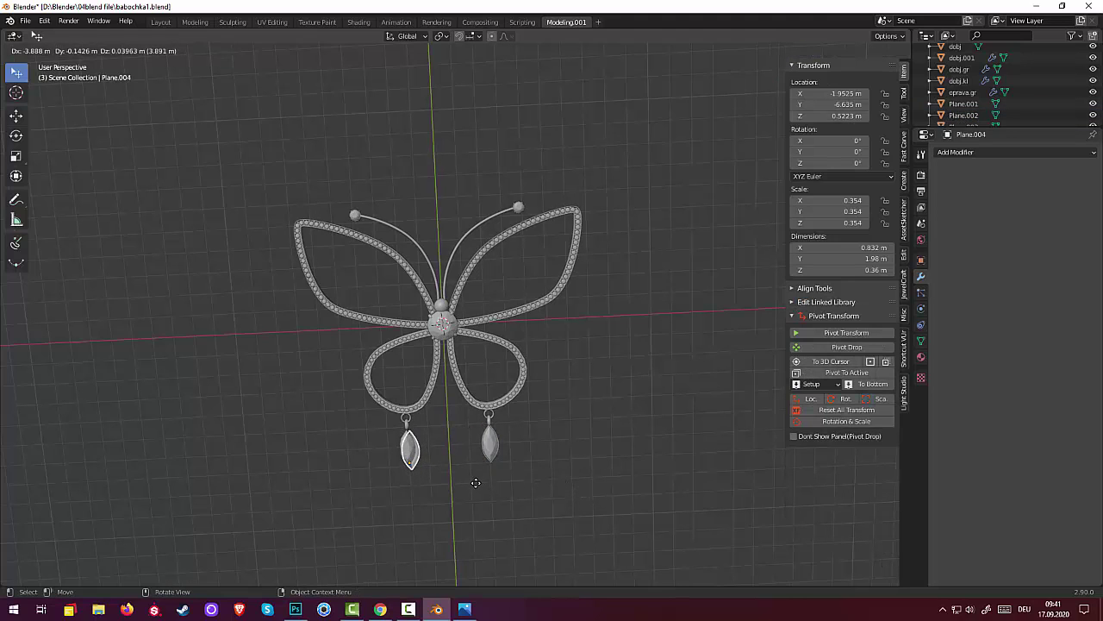
pyautogui.press('x')
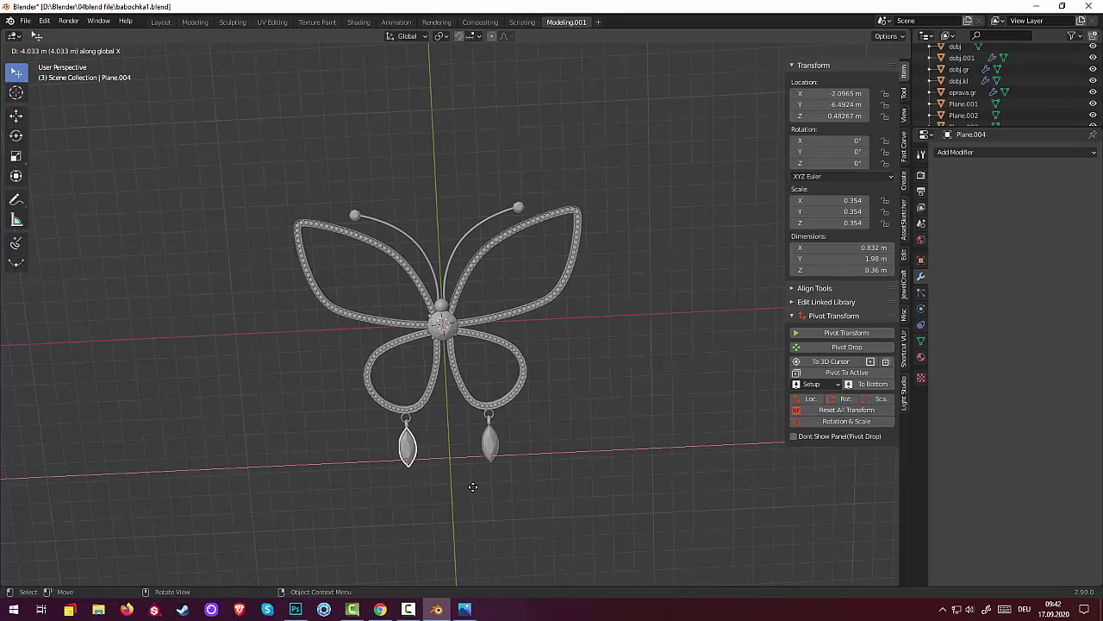
pyautogui.click(472, 487)
pyautogui.click(523, 531)
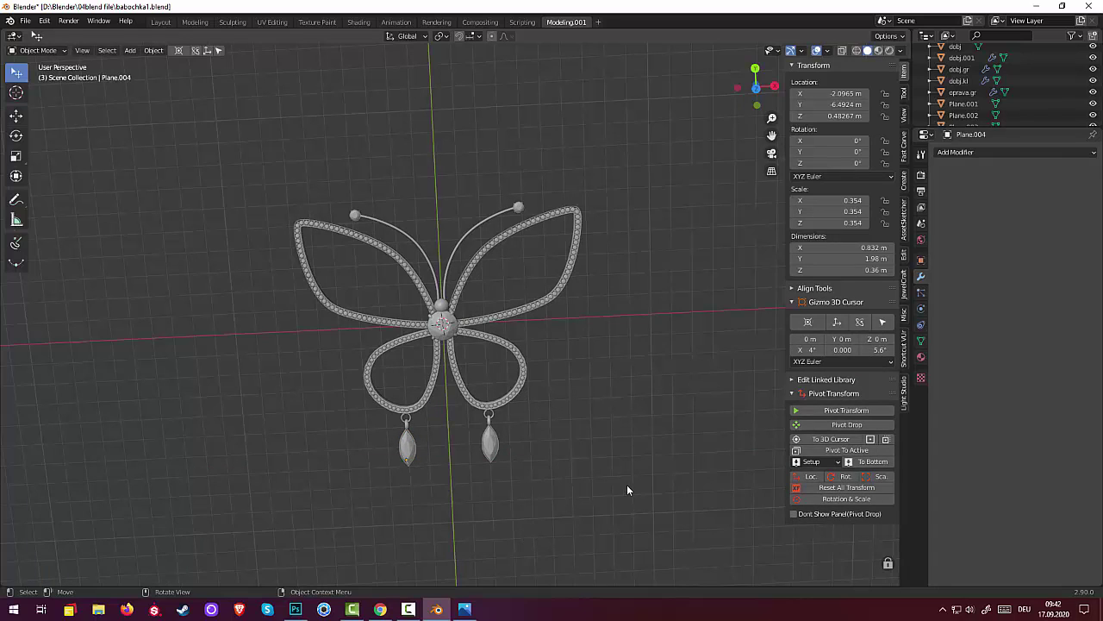
pyautogui.moveTo(627, 484)
pyautogui.mouseDown(button='middle')
pyautogui.moveTo(645, 509)
pyautogui.moveTo(667, 455)
pyautogui.moveTo(751, 463)
pyautogui.moveTo(736, 377)
pyautogui.moveTo(576, 443)
pyautogui.moveTo(601, 423)
pyautogui.moveTo(628, 438)
pyautogui.mouseUp(button='middle')
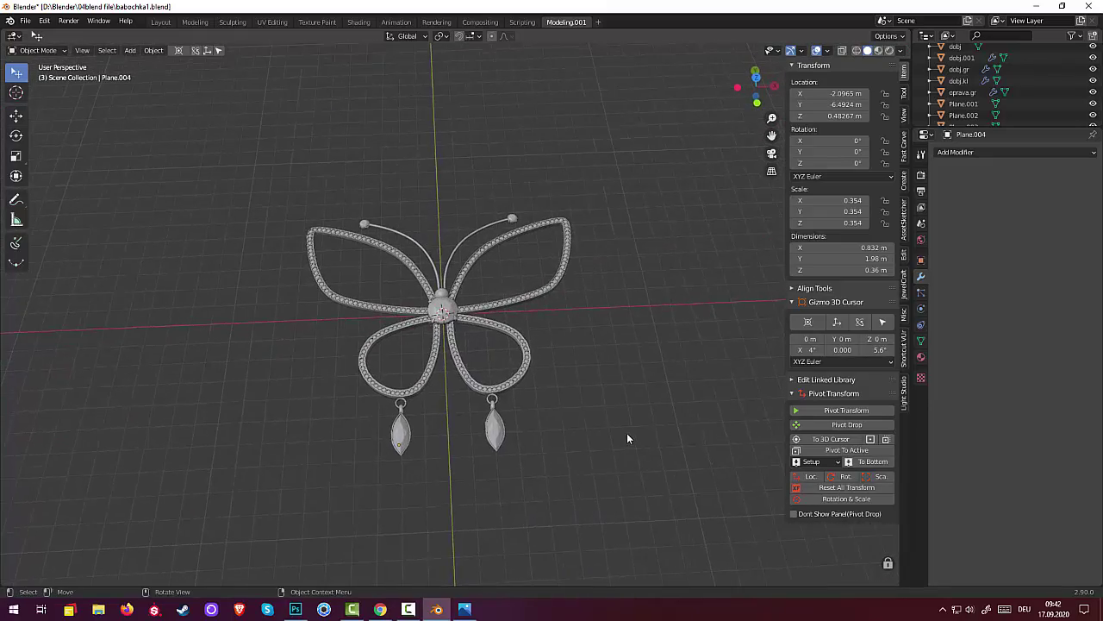
# - Duplicate the right drop gem and place the copy on the upper right wing
pyautogui.click(505, 426)
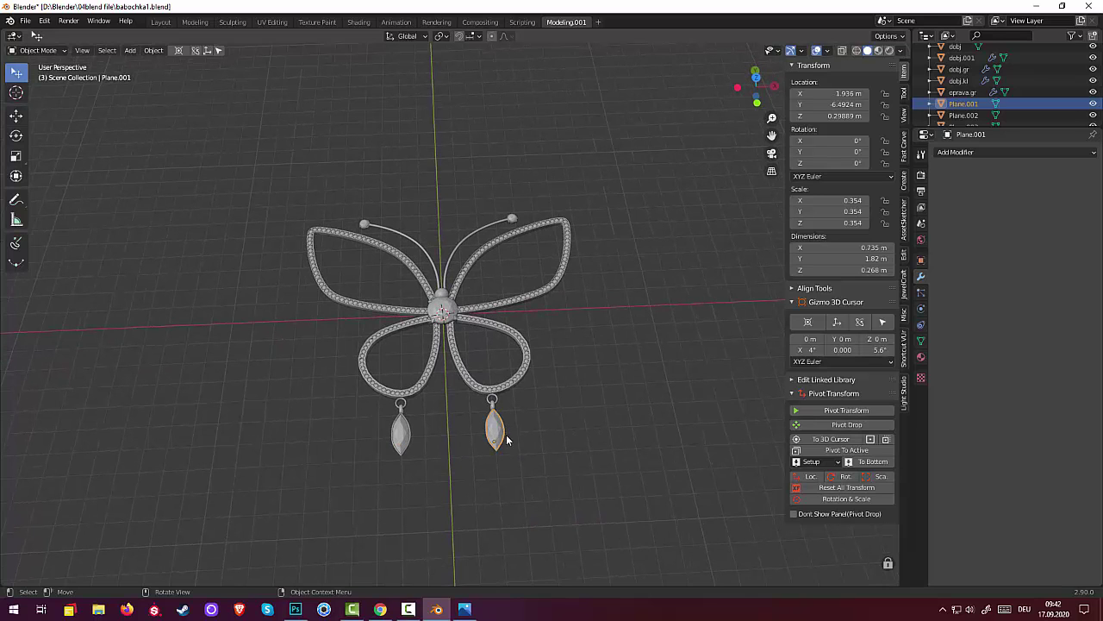
pyautogui.keyDown('shift'); pyautogui.click(504, 425); pyautogui.keyUp('shift')
pyautogui.moveTo(553, 438); pyautogui.dragTo(540, 465, button='middle')
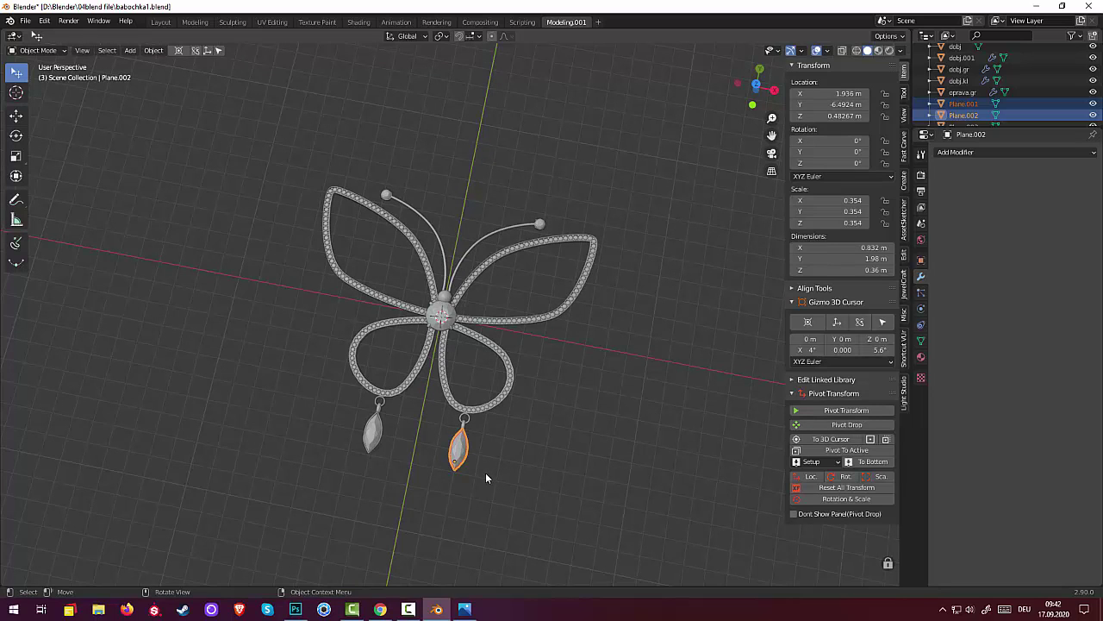
pyautogui.hotkey('shift', 'd')
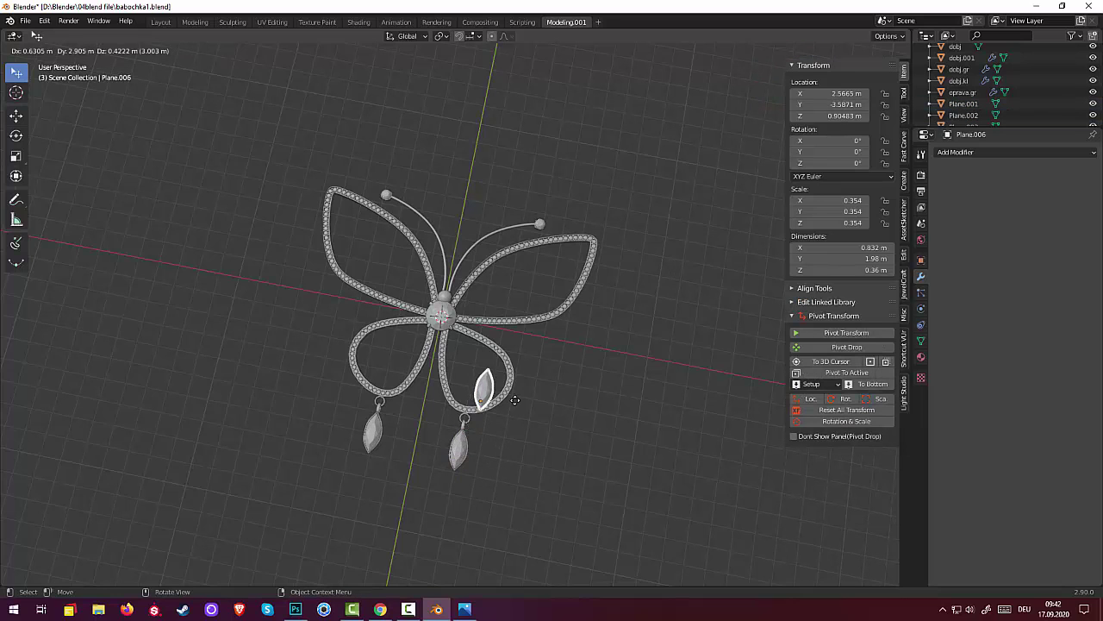
pyautogui.click(514, 317)
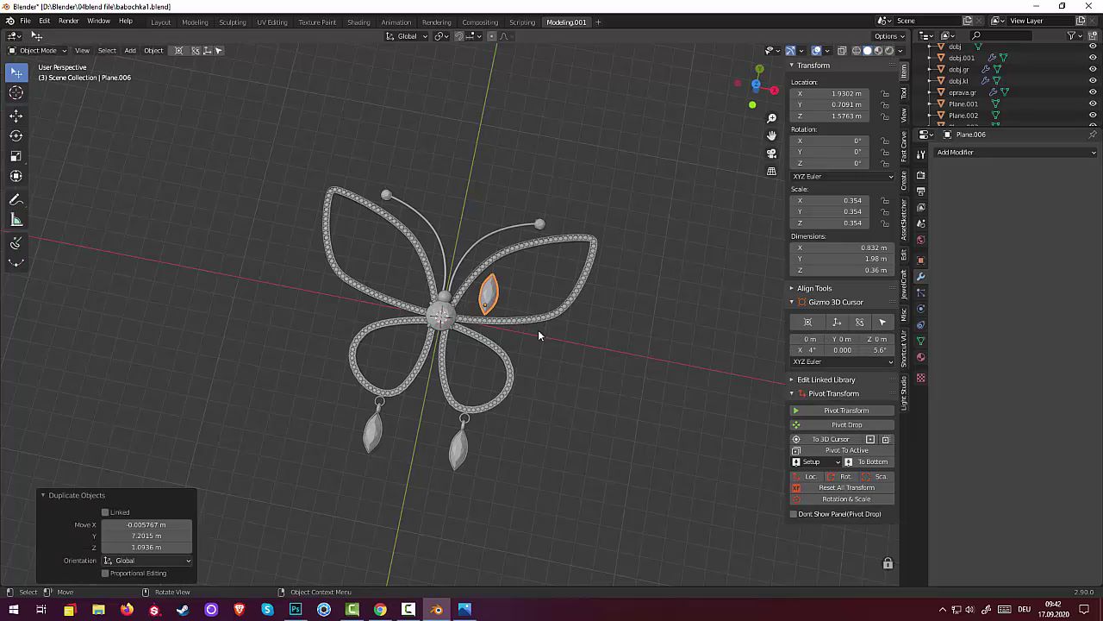
pyautogui.press('g')
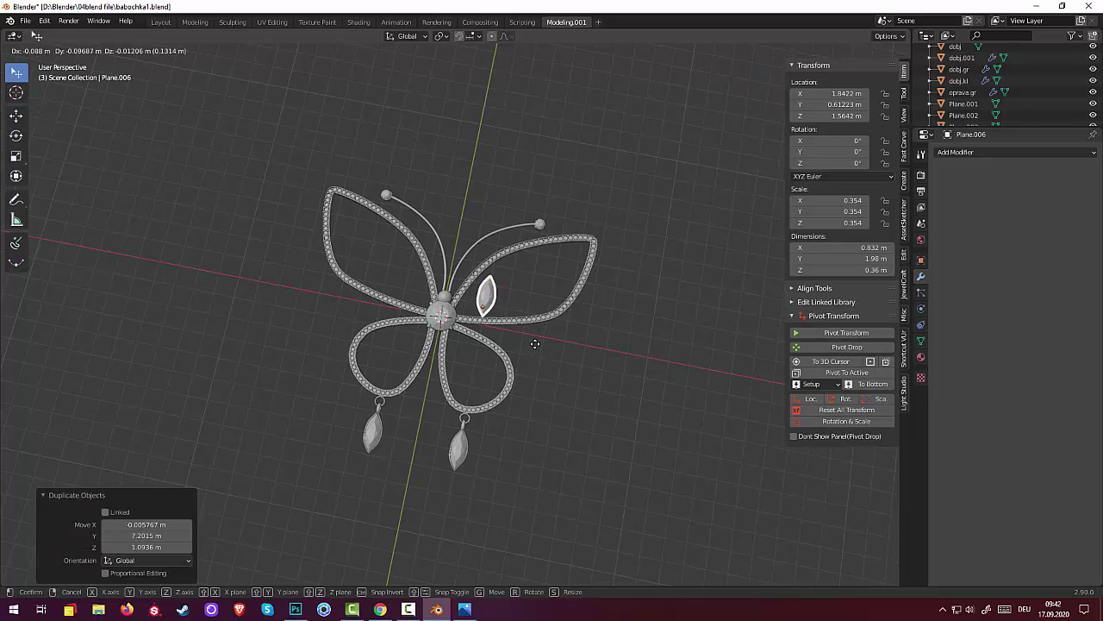
pyautogui.click(553, 353)
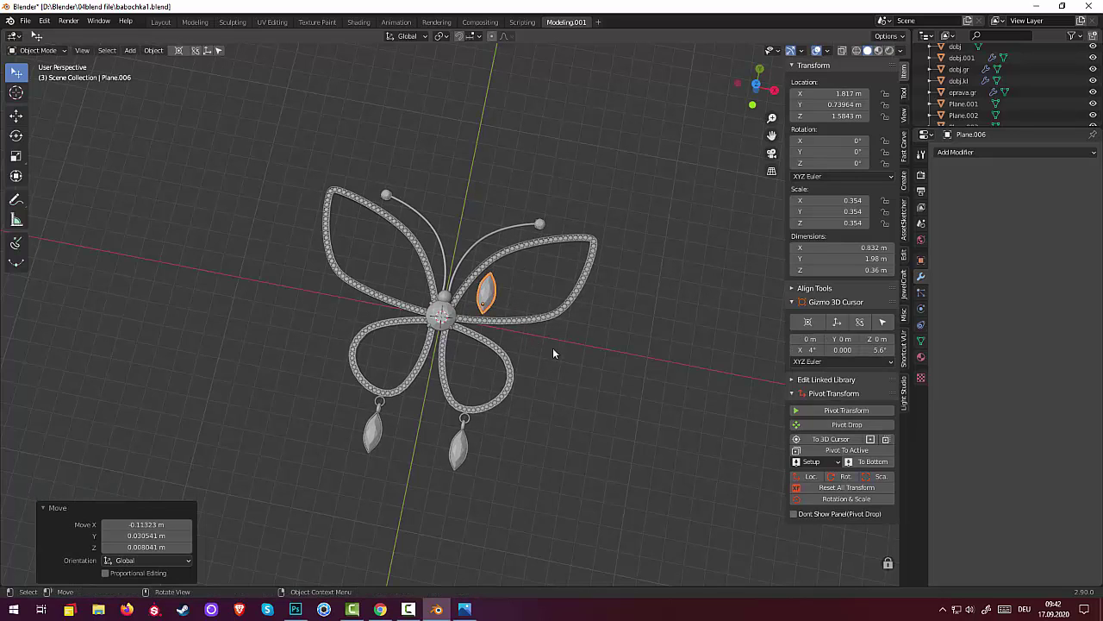
# - Tilt the wing gem about 30° and move it close to the body
pyautogui.press('r')
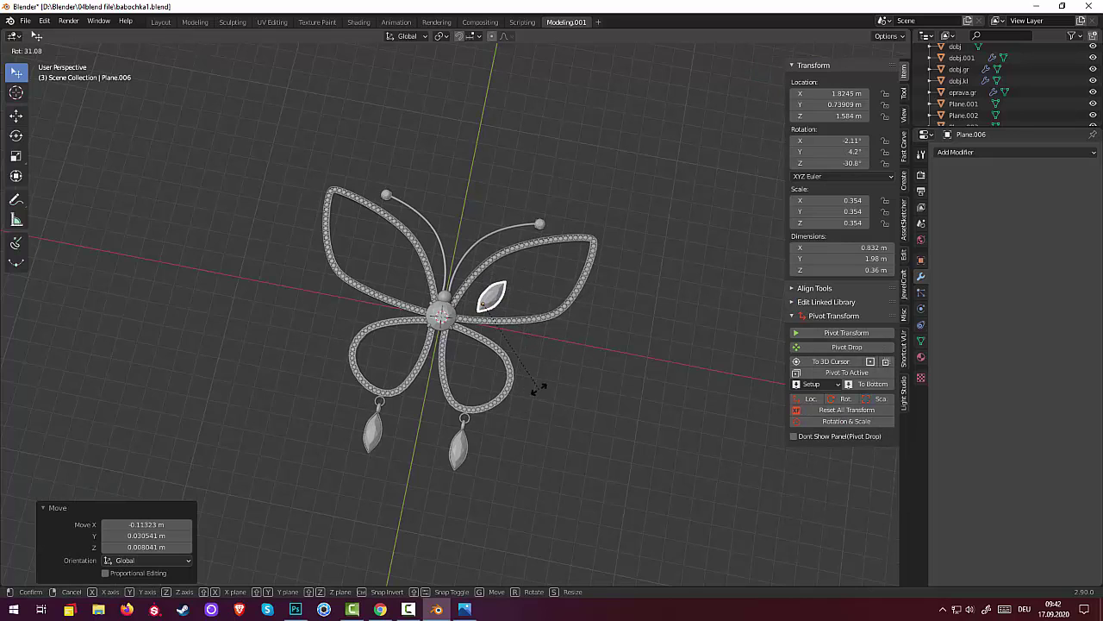
pyautogui.click(538, 387)
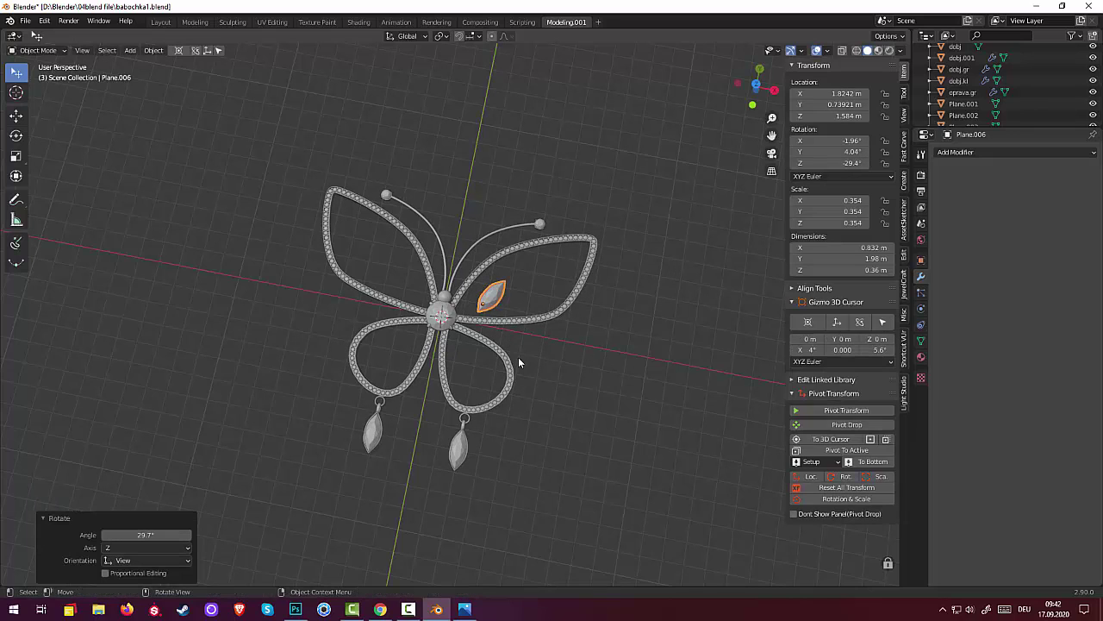
pyautogui.press('g')
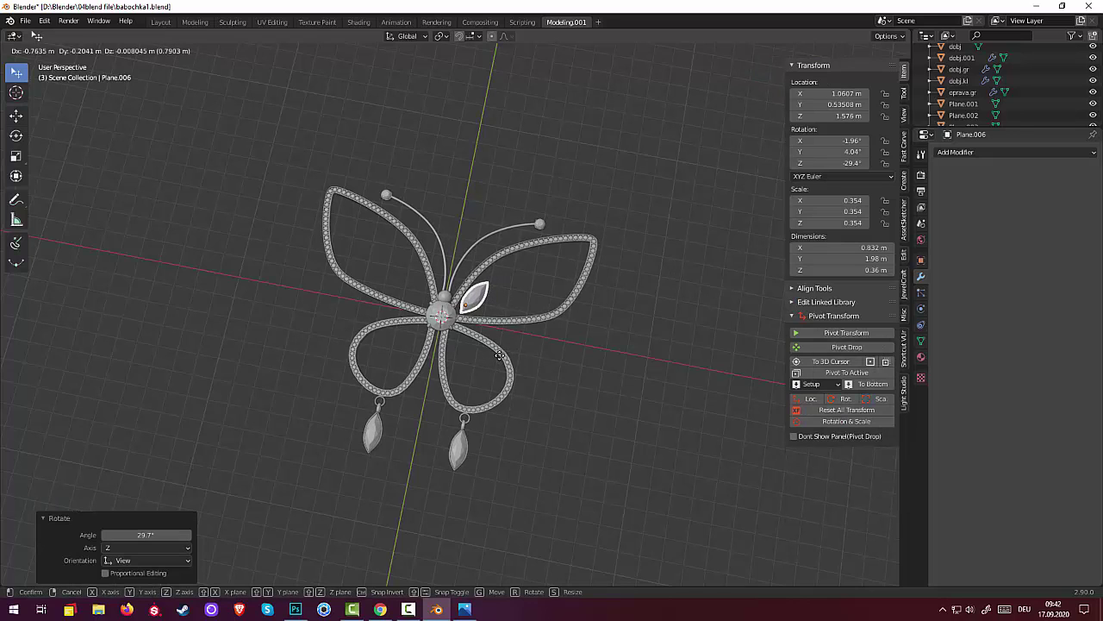
pyautogui.click(500, 361)
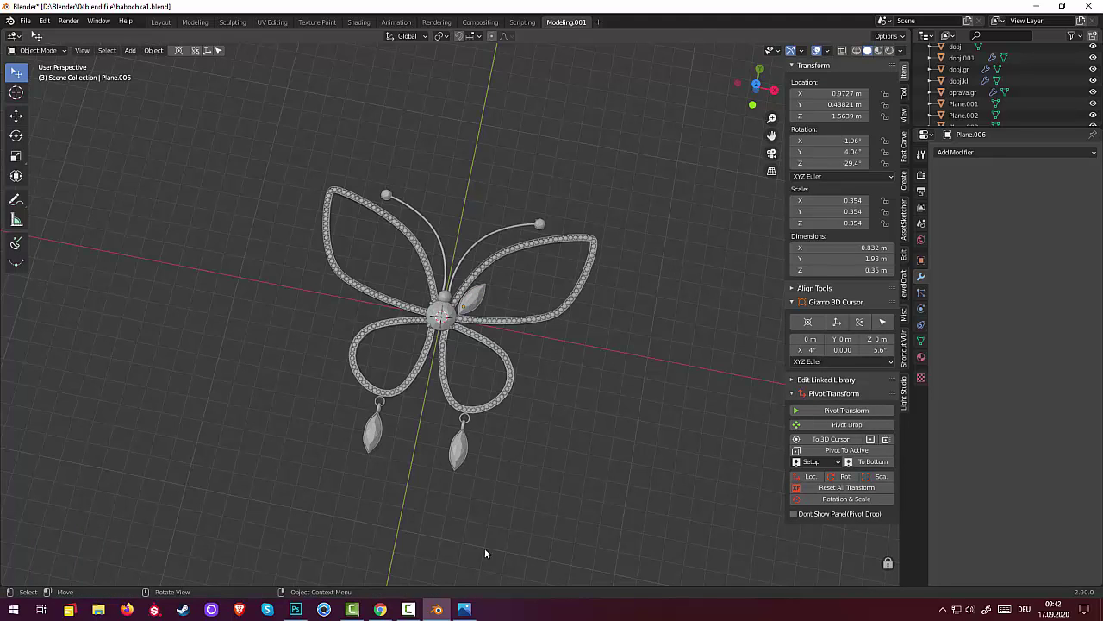
pyautogui.click(409, 608)
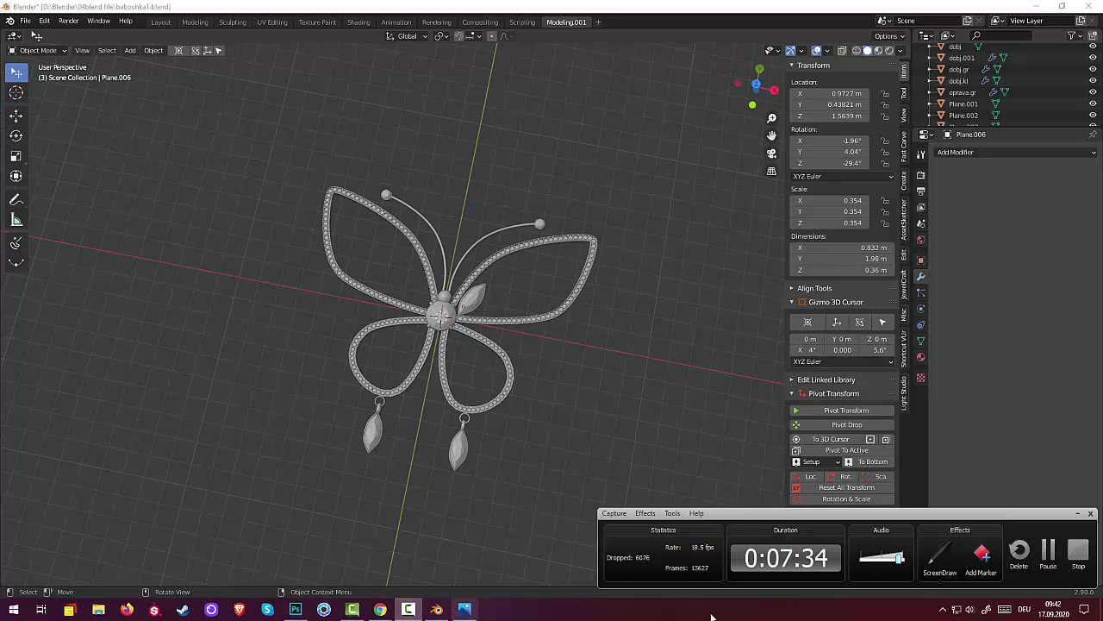
pyautogui.click(1048, 553)
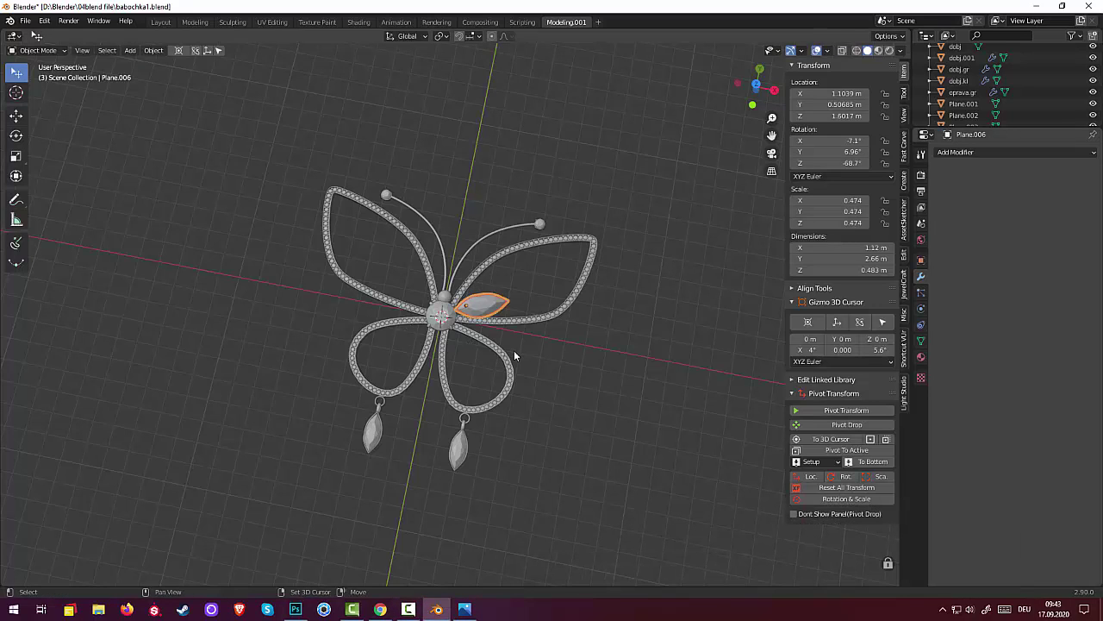
# - Add a second gem copy on the upper wing, angled to the wing's curve
pyautogui.hotkey('shift', 'd')
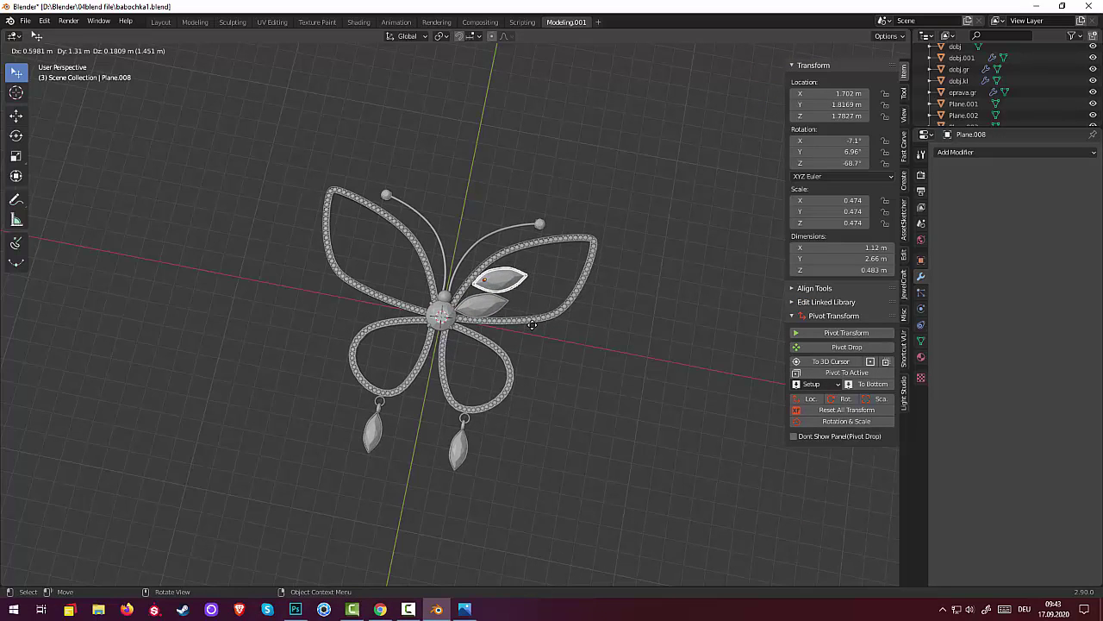
pyautogui.click(534, 325)
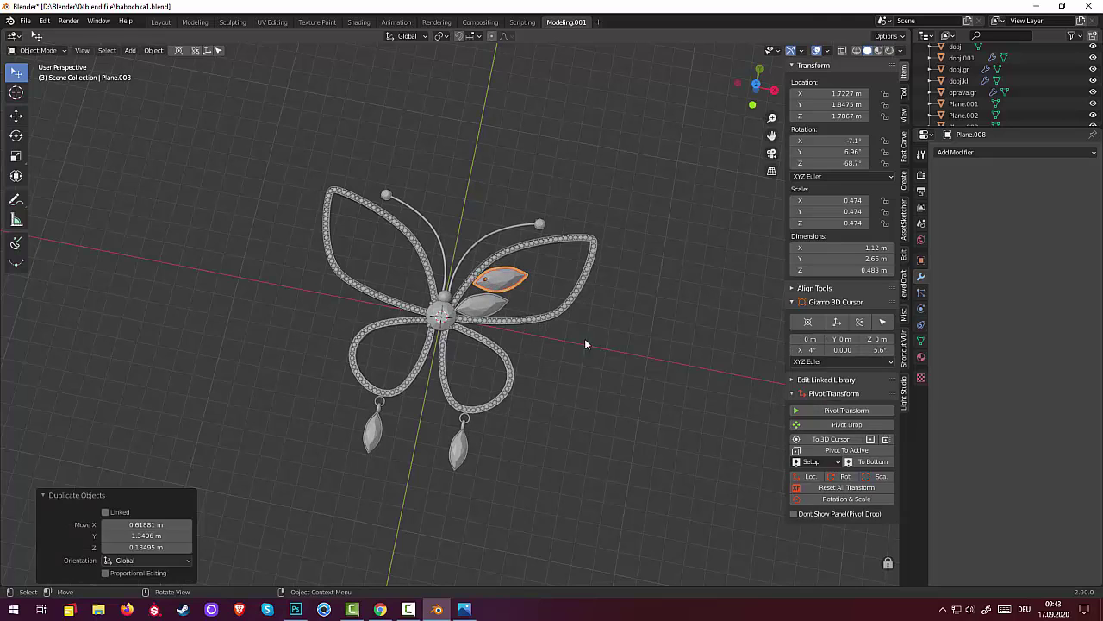
pyautogui.press('r')
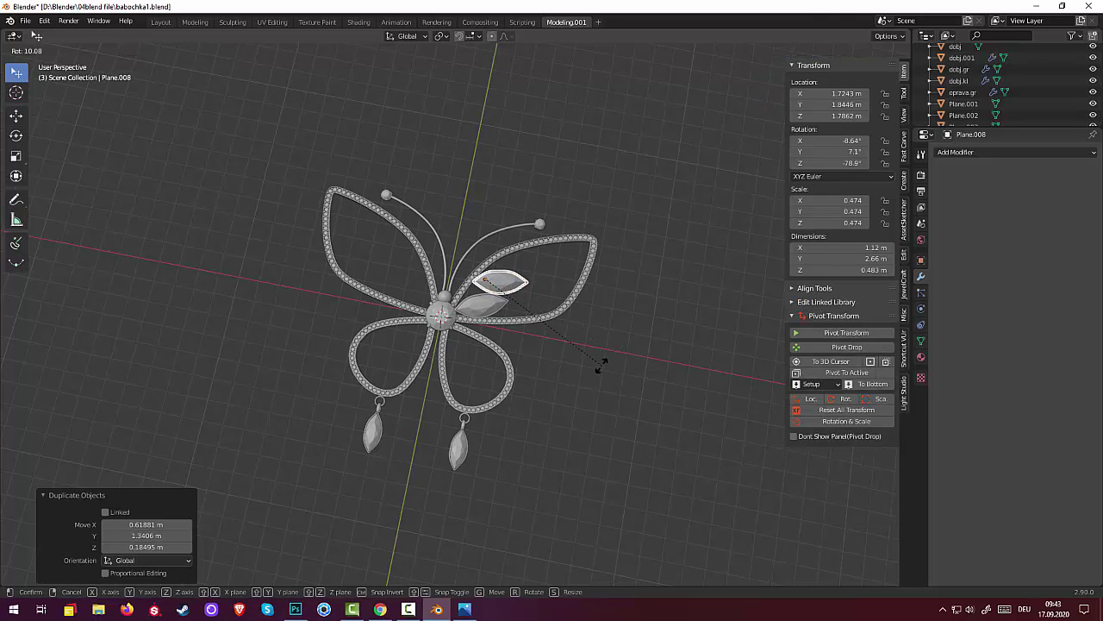
pyautogui.click(610, 353)
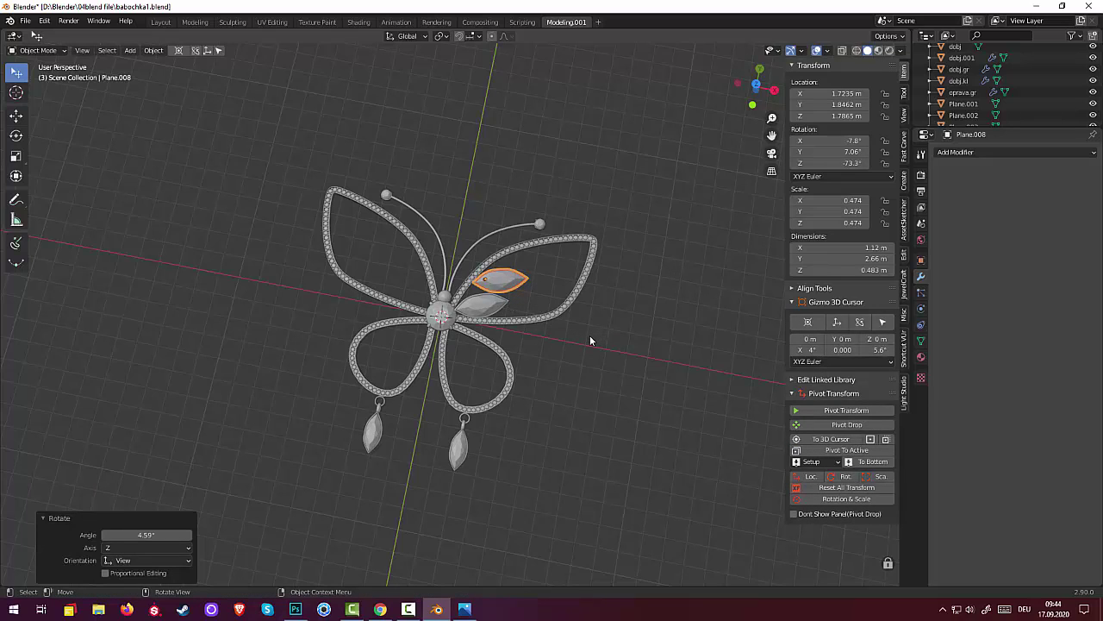
# - Place a third gem further along the wing, rotated and nudged into line
pyautogui.hotkey('shift', 'd')
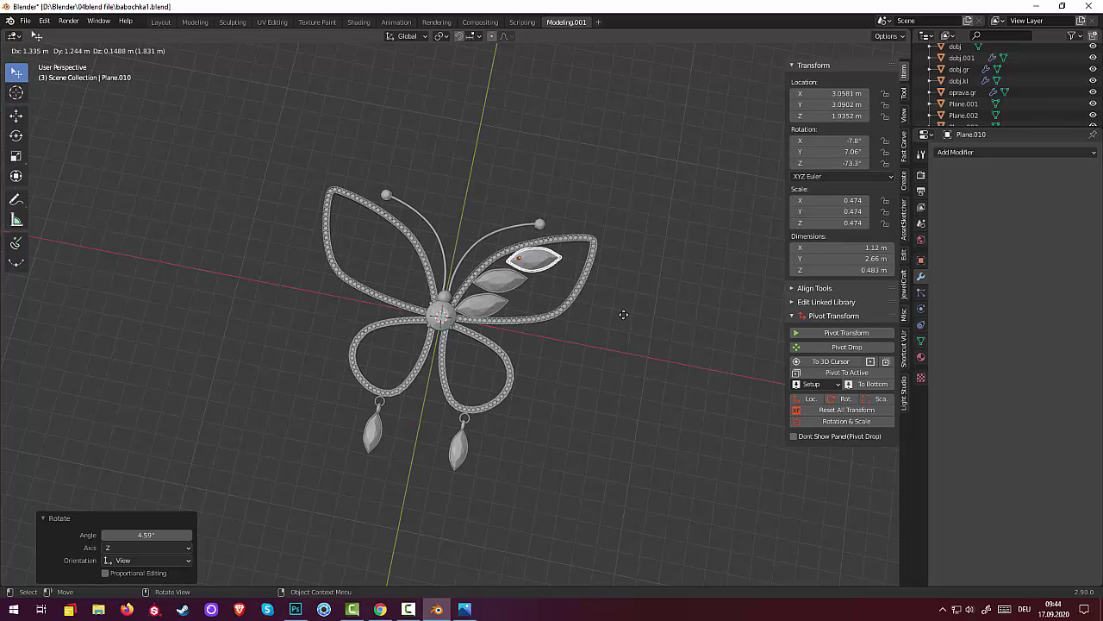
pyautogui.click(622, 316)
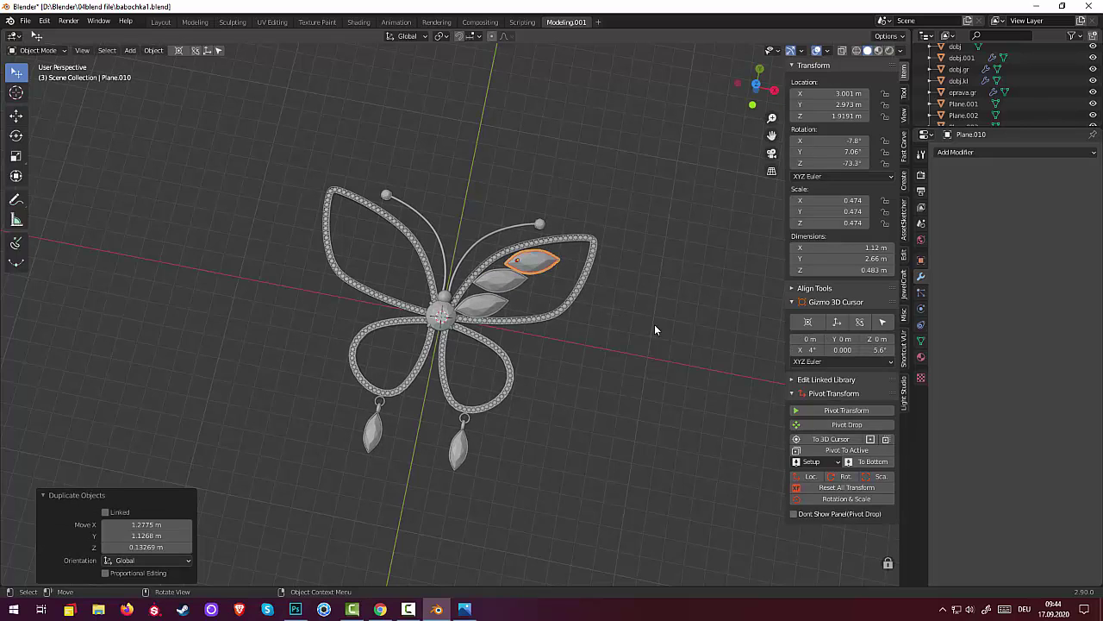
pyautogui.press('r')
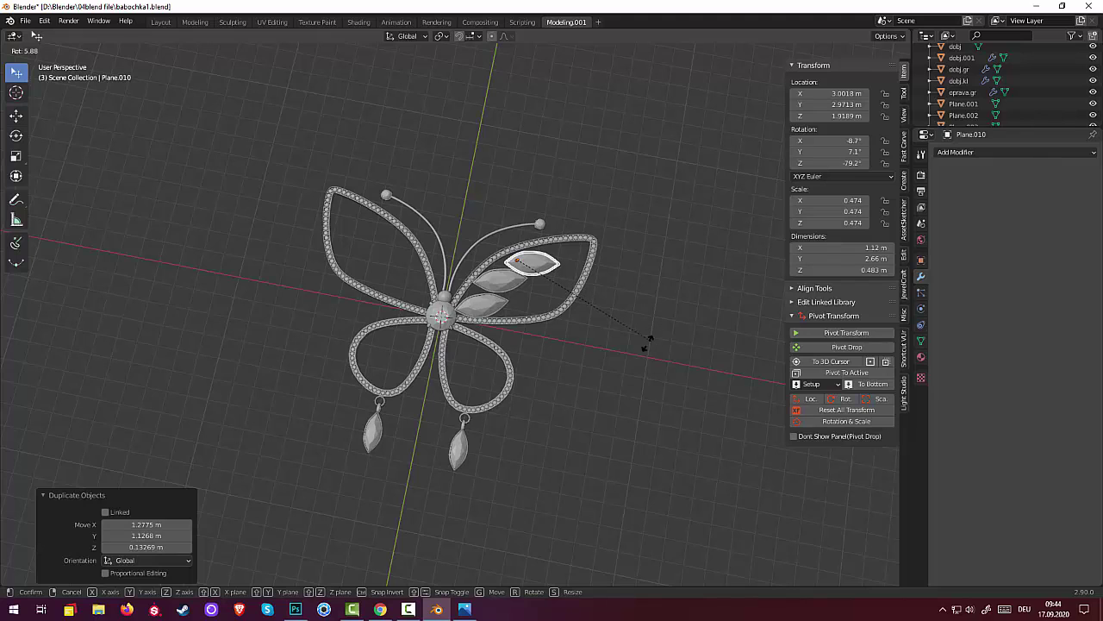
pyautogui.click(620, 342)
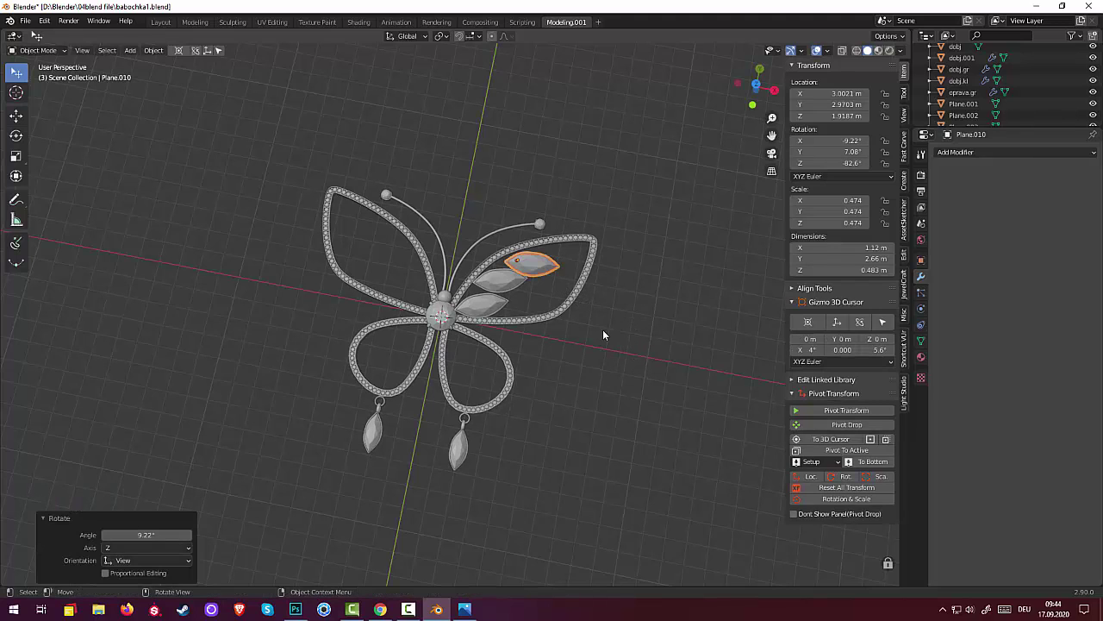
pyautogui.press('g')
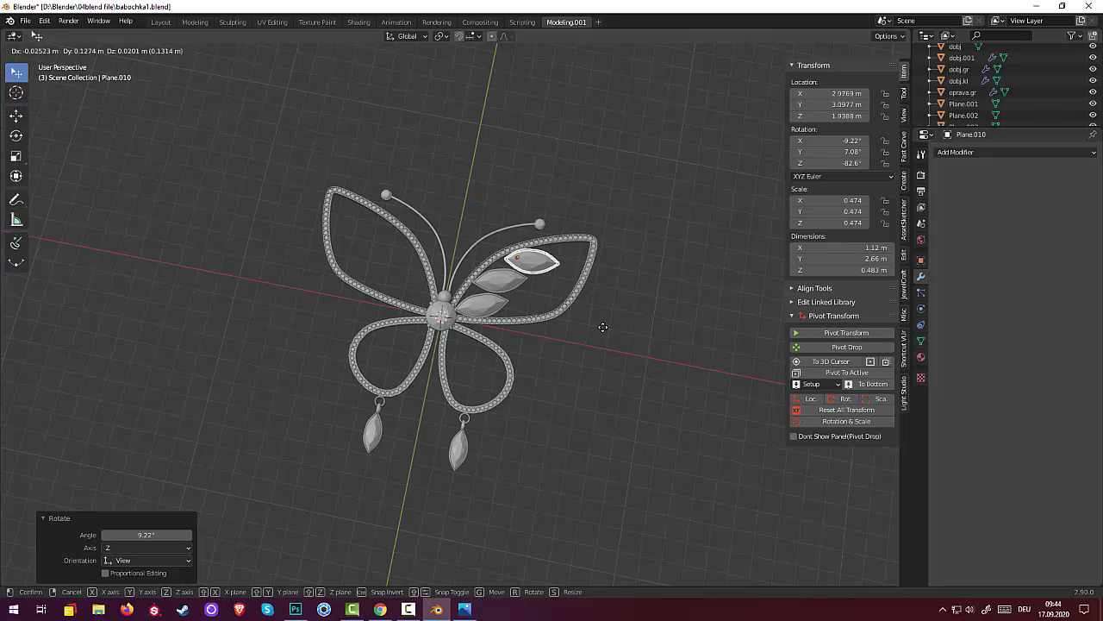
pyautogui.click(602, 331)
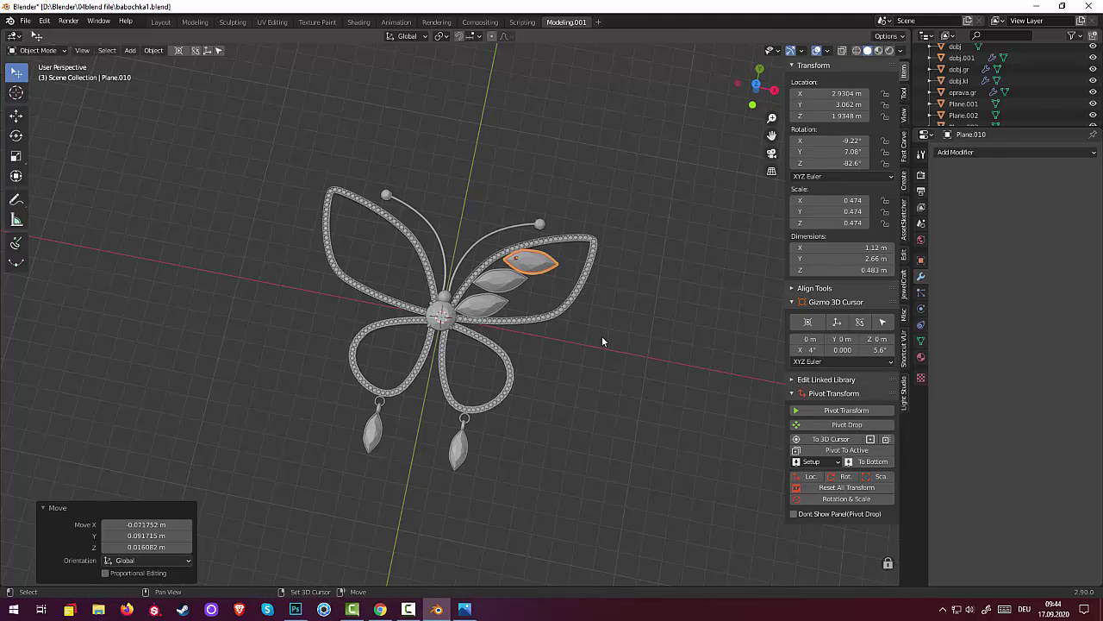
# - Add the fourth gem copy, Plane.012, near the wing tip
pyautogui.hotkey('shift', 'd')
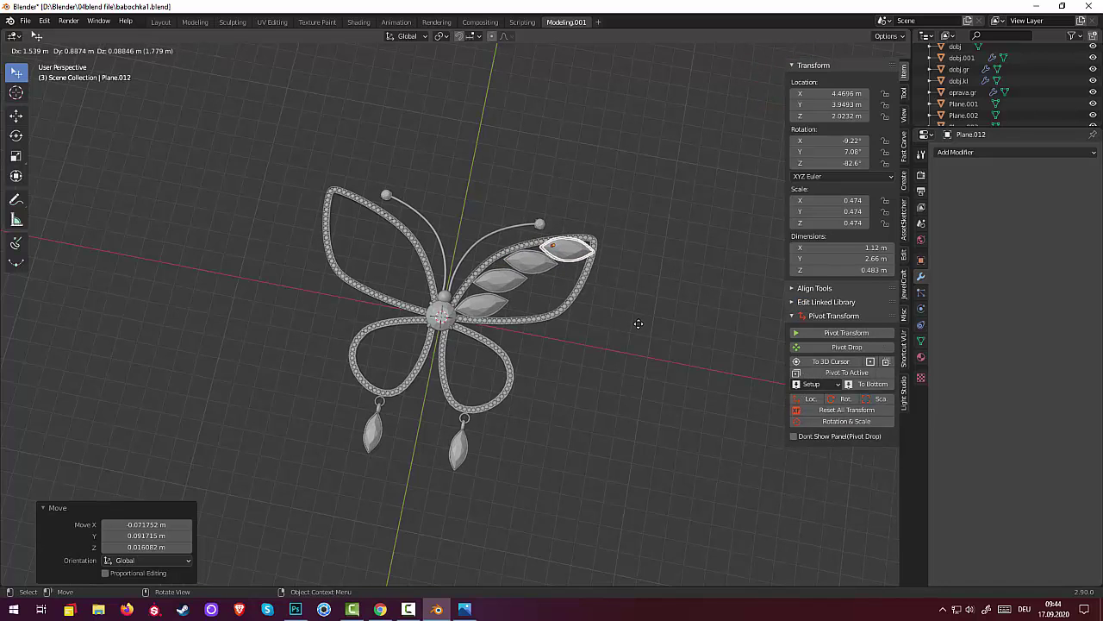
pyautogui.click(638, 323)
pyautogui.moveTo(664, 416)
pyautogui.mouseDown(button='middle')
pyautogui.moveTo(705, 389)
pyautogui.moveTo(685, 276)
pyautogui.moveTo(655, 340)
pyautogui.moveTo(696, 382)
pyautogui.moveTo(682, 438)
pyautogui.moveTo(665, 402)
pyautogui.moveTo(701, 345)
pyautogui.moveTo(607, 331)
pyautogui.moveTo(588, 341)
pyautogui.mouseUp(button='middle')
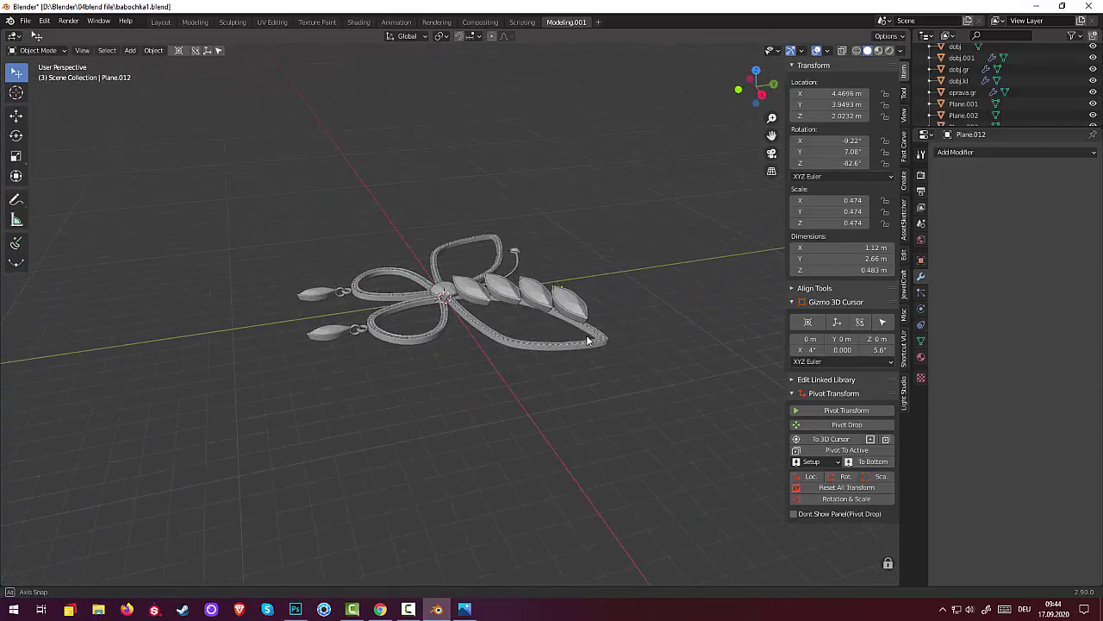
# - Select the four upper-wing gems and move them together as a group
pyautogui.click(476, 293)
pyautogui.keyDown('shift'); pyautogui.click(509, 293); pyautogui.keyUp('shift')
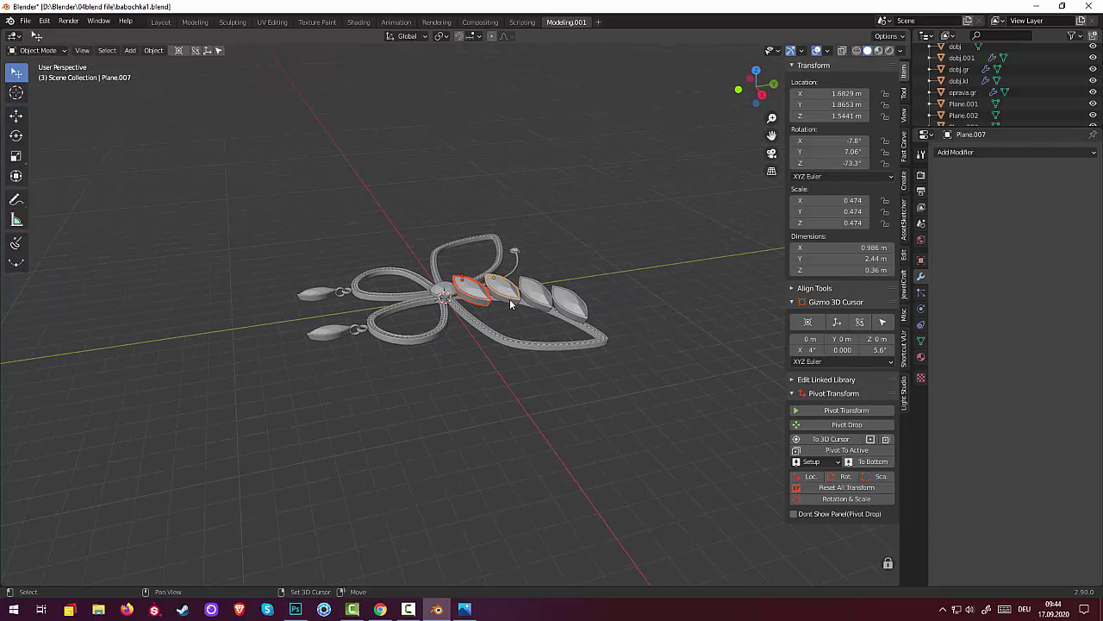
pyautogui.keyDown('shift'); pyautogui.click(538, 303); pyautogui.keyUp('shift')
pyautogui.keyDown('shift'); pyautogui.click(569, 308); pyautogui.keyUp('shift')
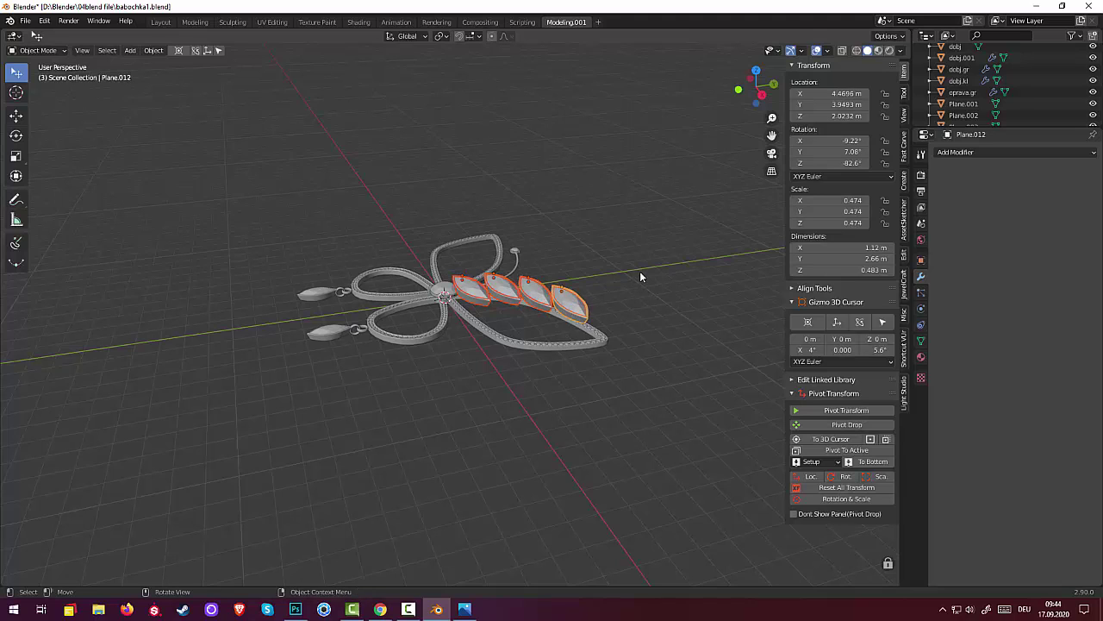
pyautogui.press('g')
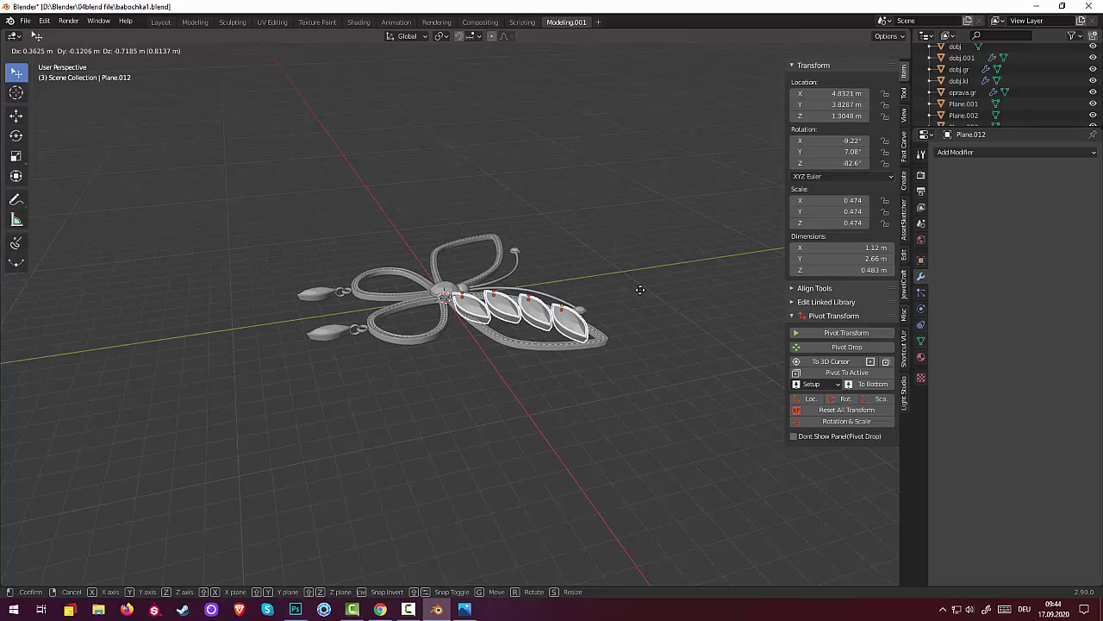
pyautogui.click(641, 291)
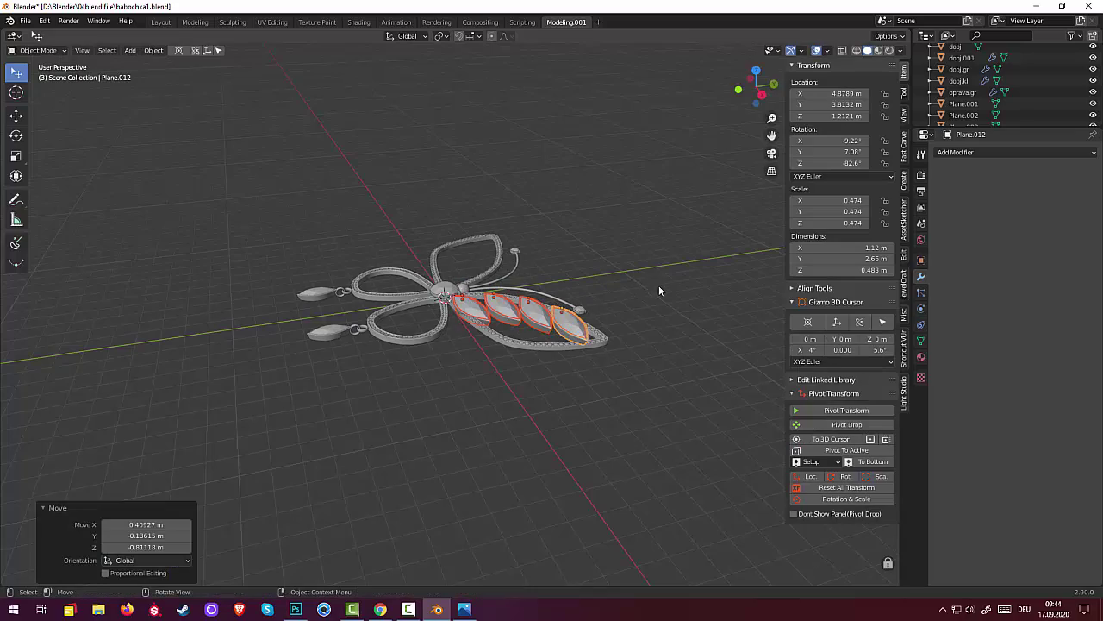
# - Undo the group move and view the butterfly edge-on in Right Orthographic (Numpad 3)
pyautogui.moveTo(658, 285)
pyautogui.mouseDown(button='middle')
pyautogui.moveTo(732, 346)
pyautogui.moveTo(771, 334)
pyautogui.moveTo(752, 369)
pyautogui.moveTo(746, 350)
pyautogui.mouseUp(button='middle')
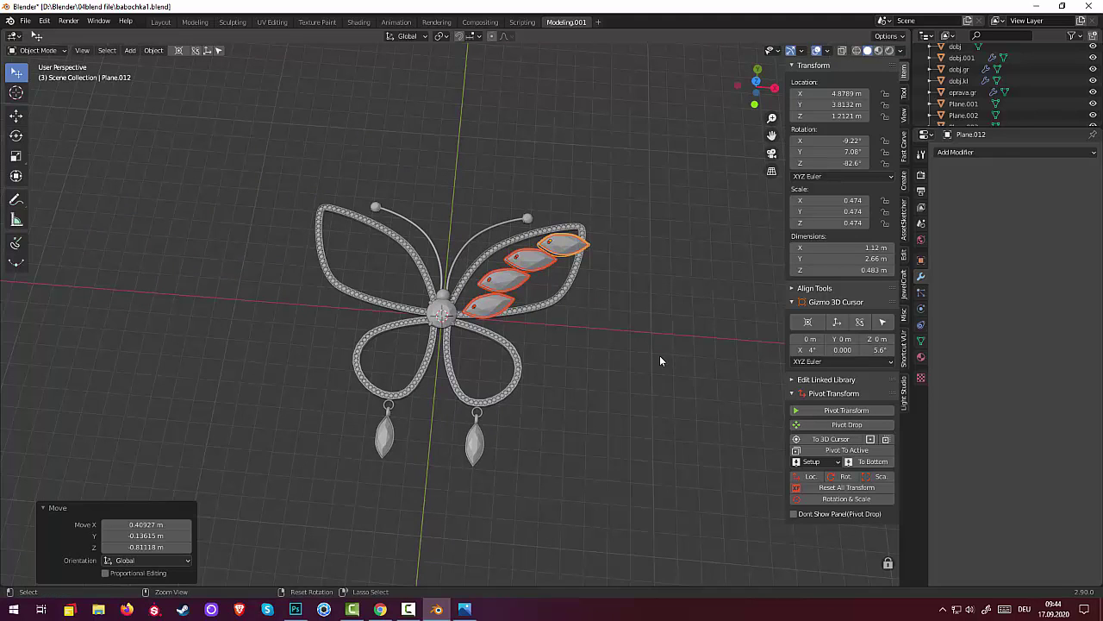
pyautogui.hotkey('ctrl', 'z')
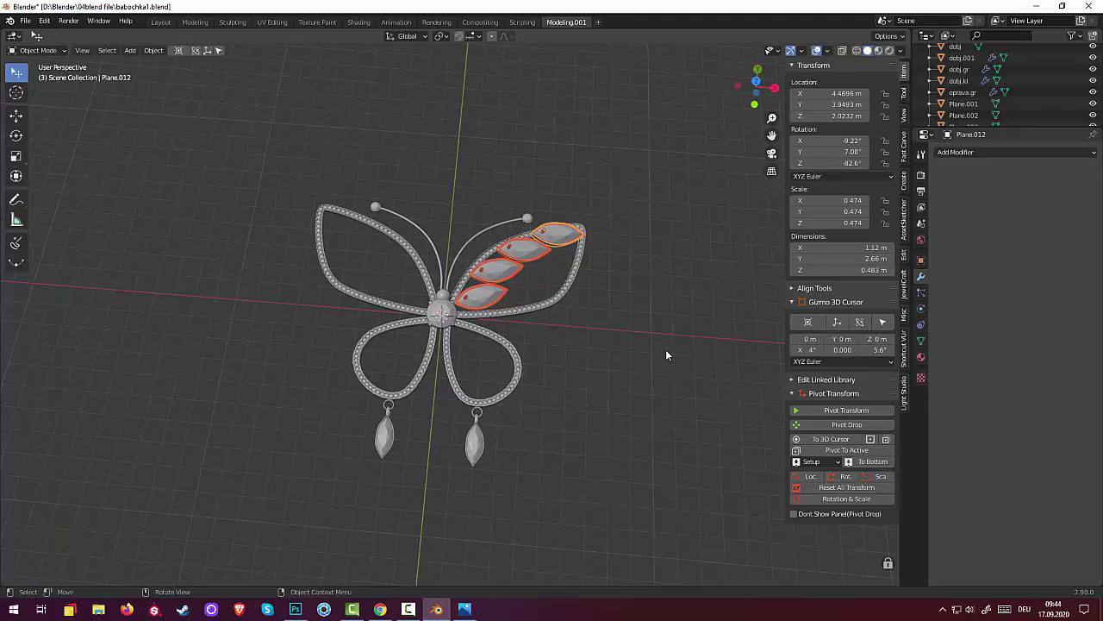
pyautogui.press('KP_3')
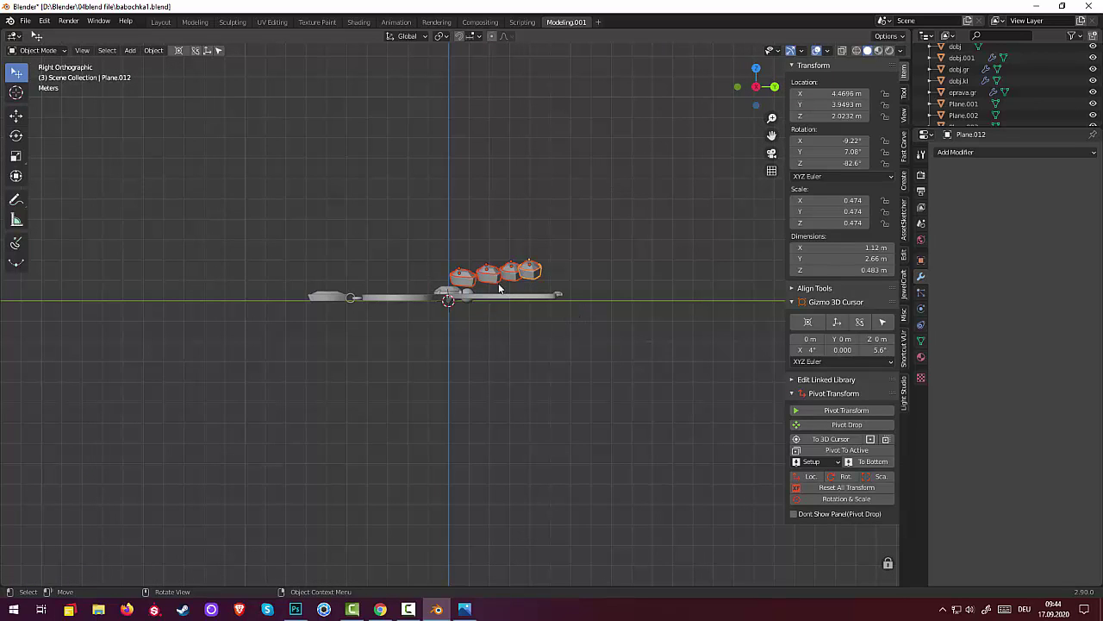
# - Lower the innermost and second gems straight down along Z onto the wing
pyautogui.click(470, 289)
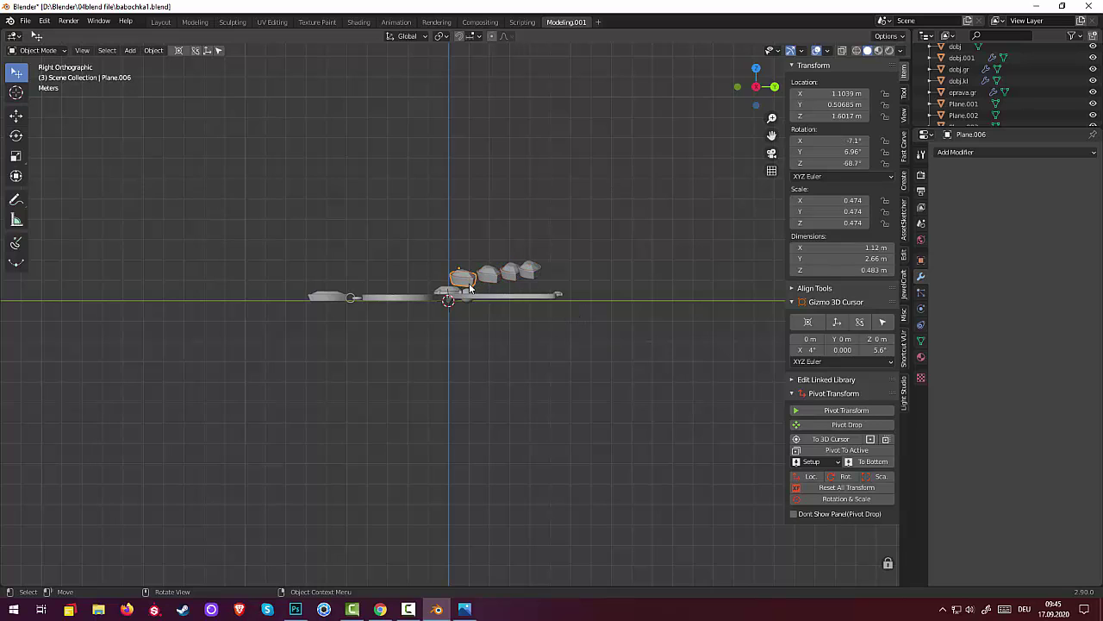
pyautogui.click(468, 277)
pyautogui.press('g')
pyautogui.press('z')
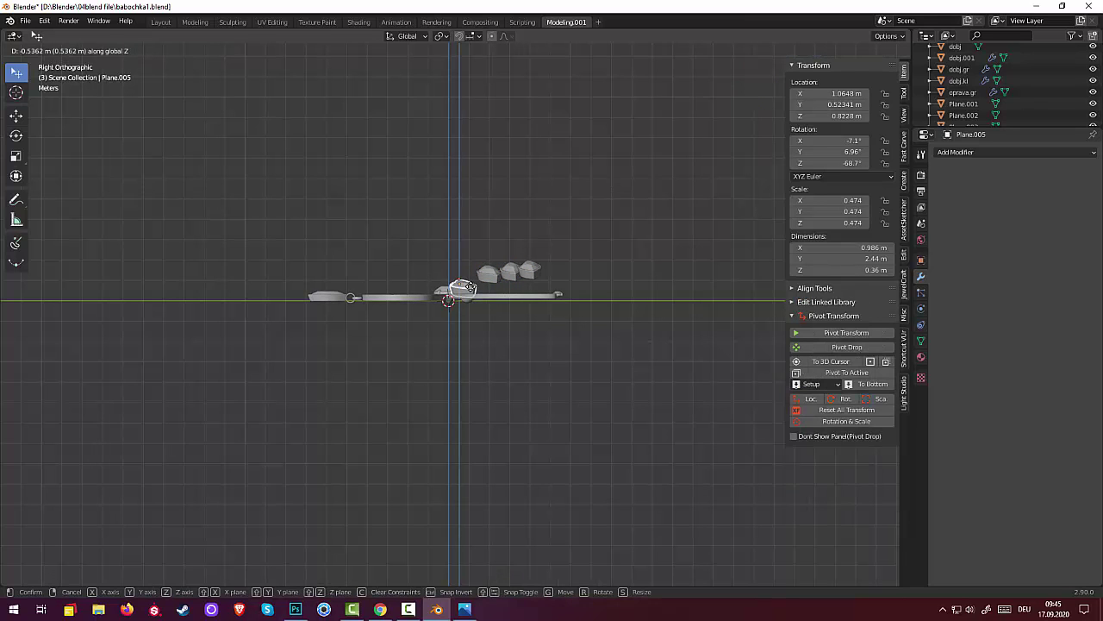
pyautogui.click(470, 288)
pyautogui.click(495, 281)
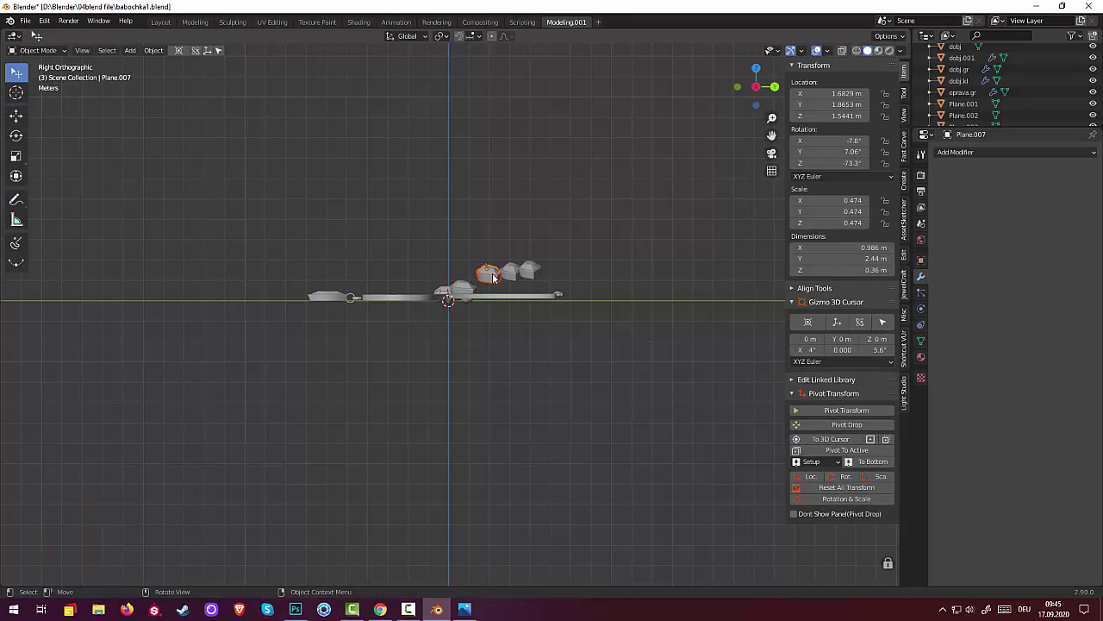
pyautogui.press('g')
pyautogui.press('z')
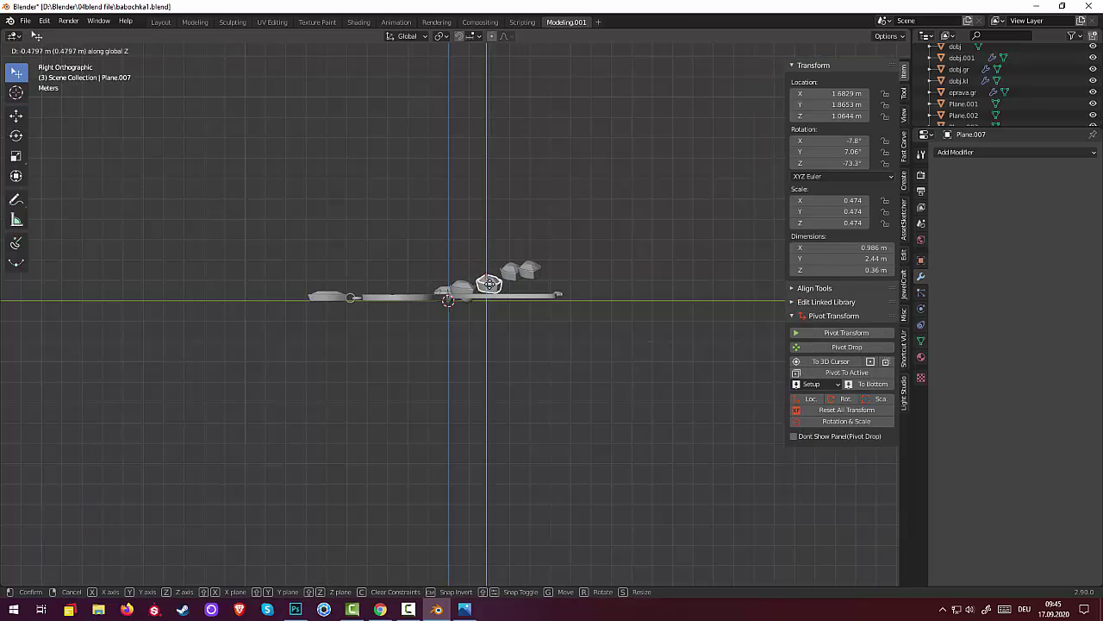
pyautogui.click(487, 290)
# - Lower the third and wing-tip gems along Z to rest on the wing
pyautogui.click(512, 274)
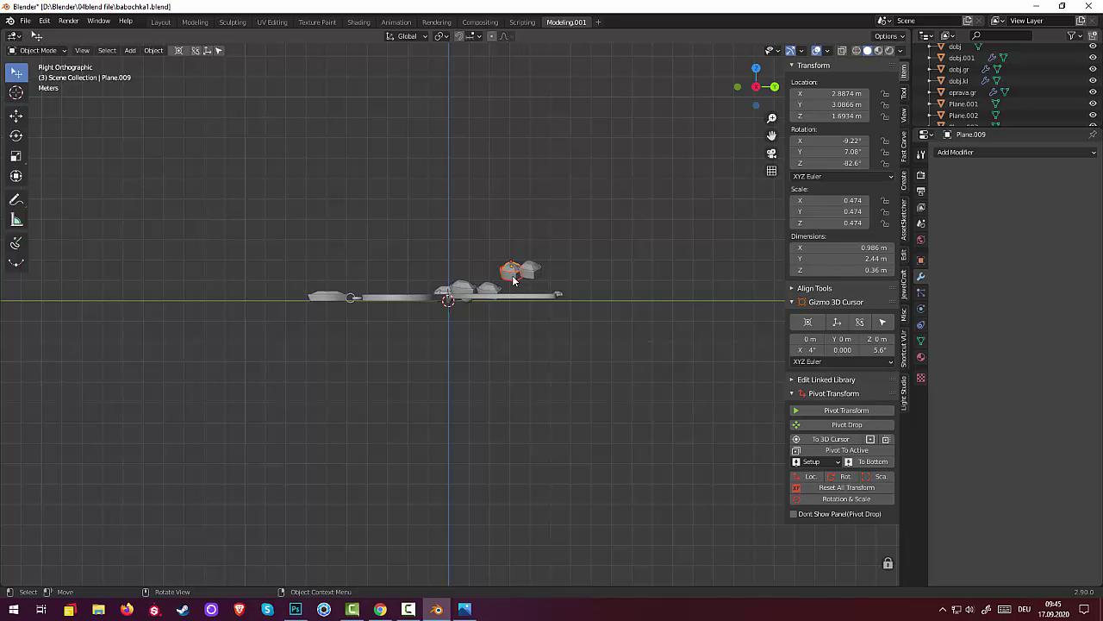
pyautogui.press('g')
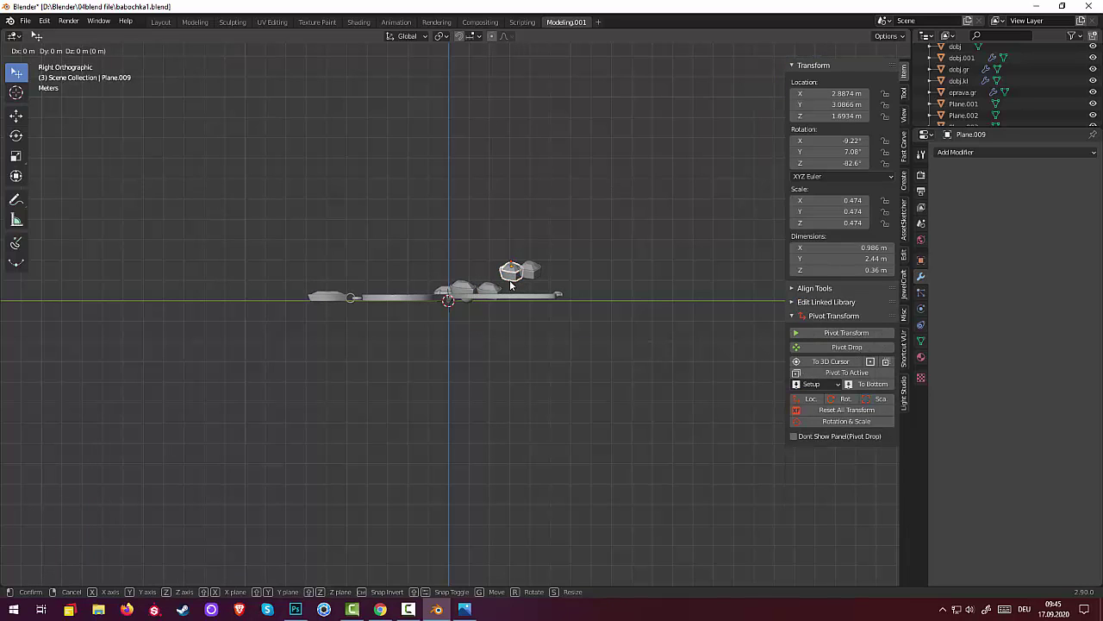
pyautogui.press('z')
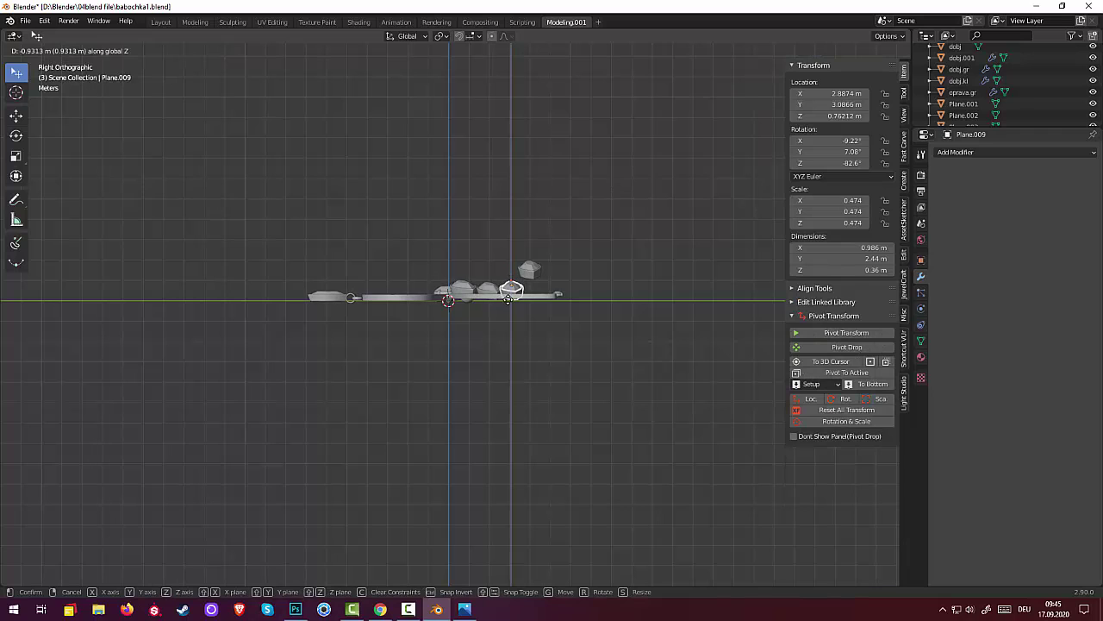
pyautogui.click(509, 299)
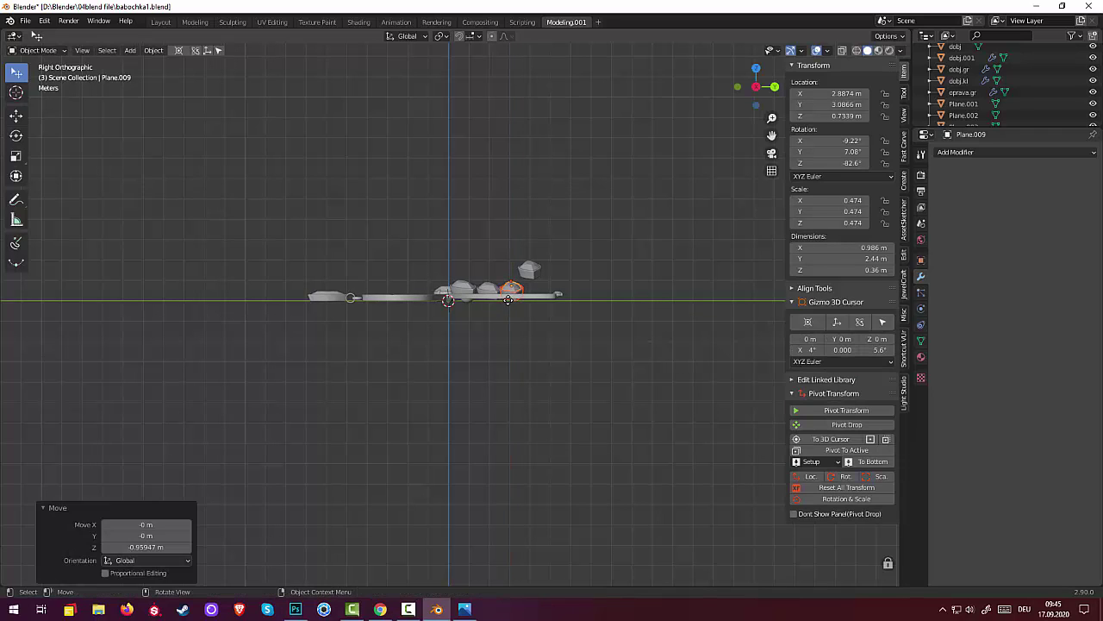
pyautogui.click(534, 272)
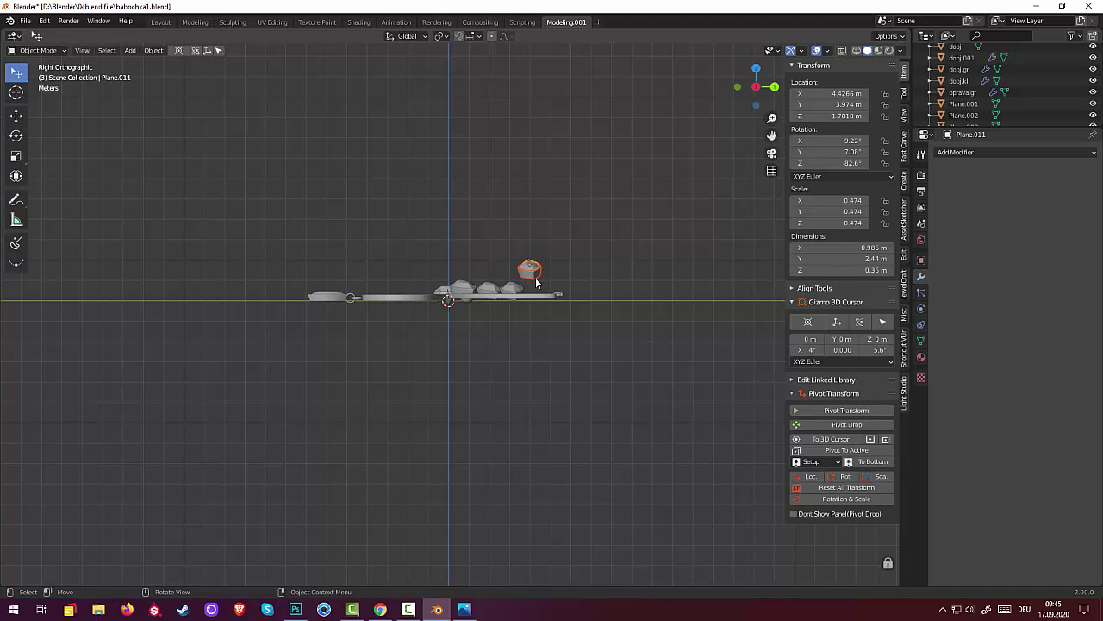
pyautogui.press('g')
pyautogui.press('z')
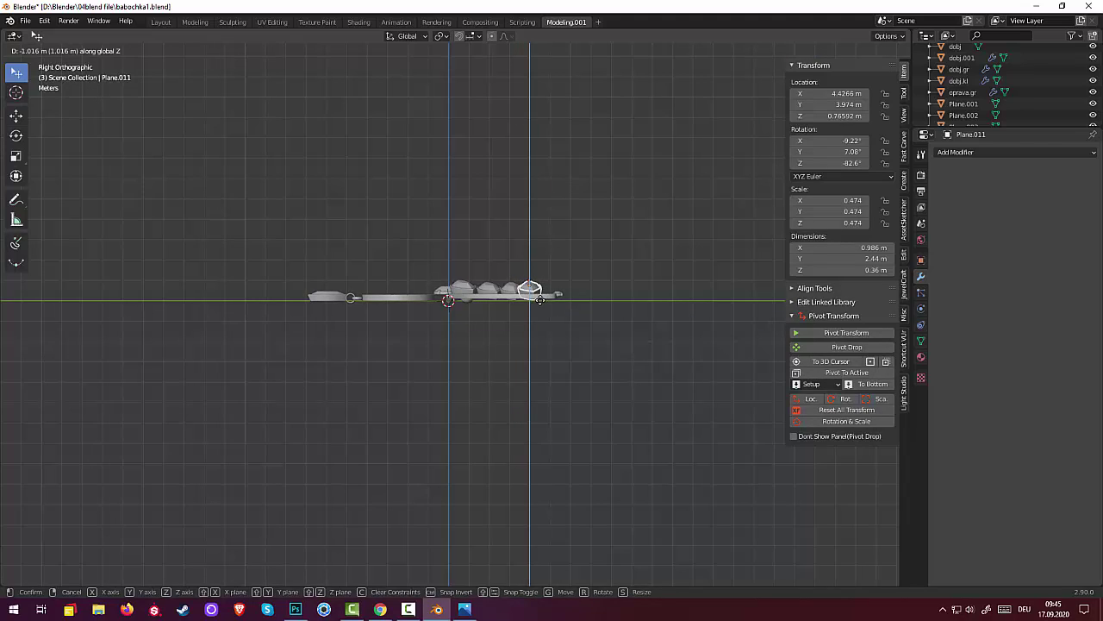
pyautogui.click(540, 299)
pyautogui.moveTo(602, 337)
pyautogui.mouseDown(button='middle')
pyautogui.moveTo(794, 332)
pyautogui.moveTo(664, 324)
pyautogui.mouseUp(button='middle')
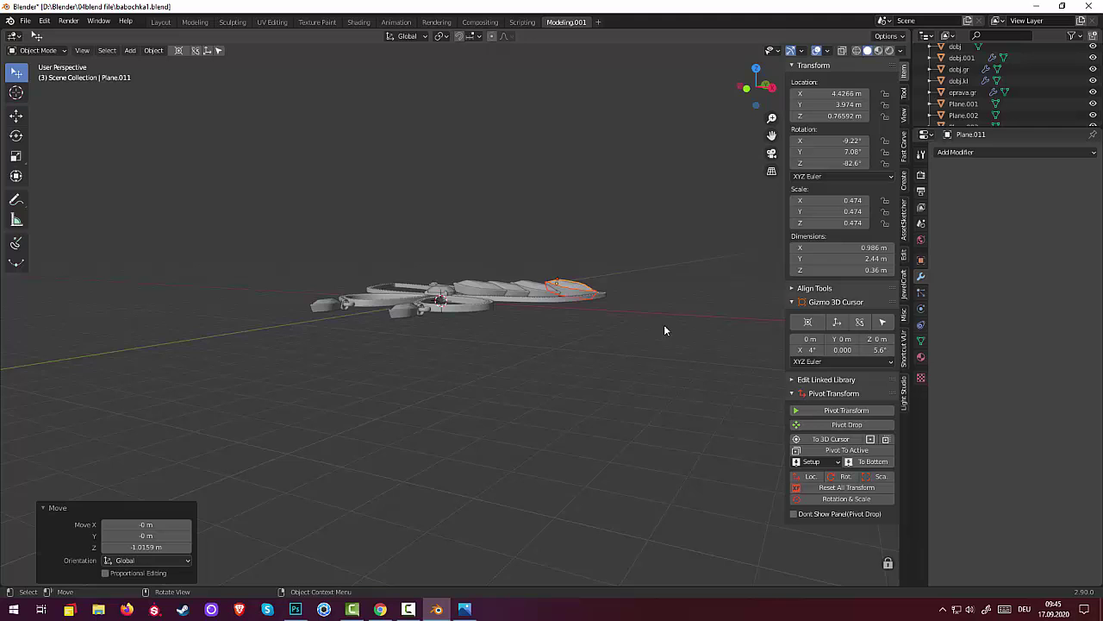
# - Tilt the inner marquise gem to match the wing's slope
pyautogui.click(487, 294)
pyautogui.click(485, 291)
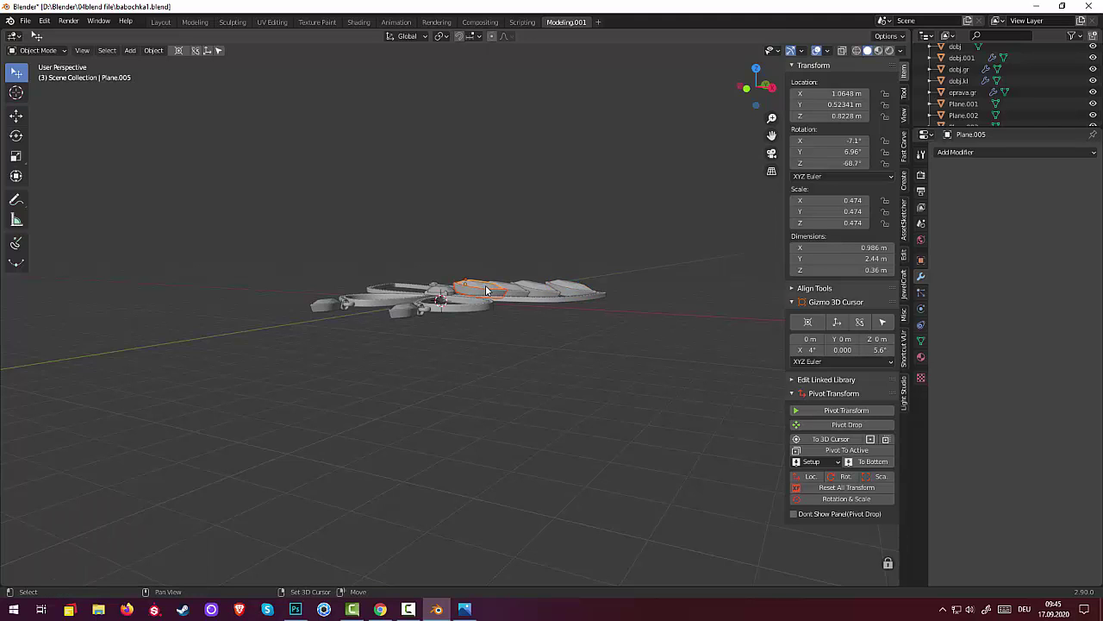
pyautogui.press('r')
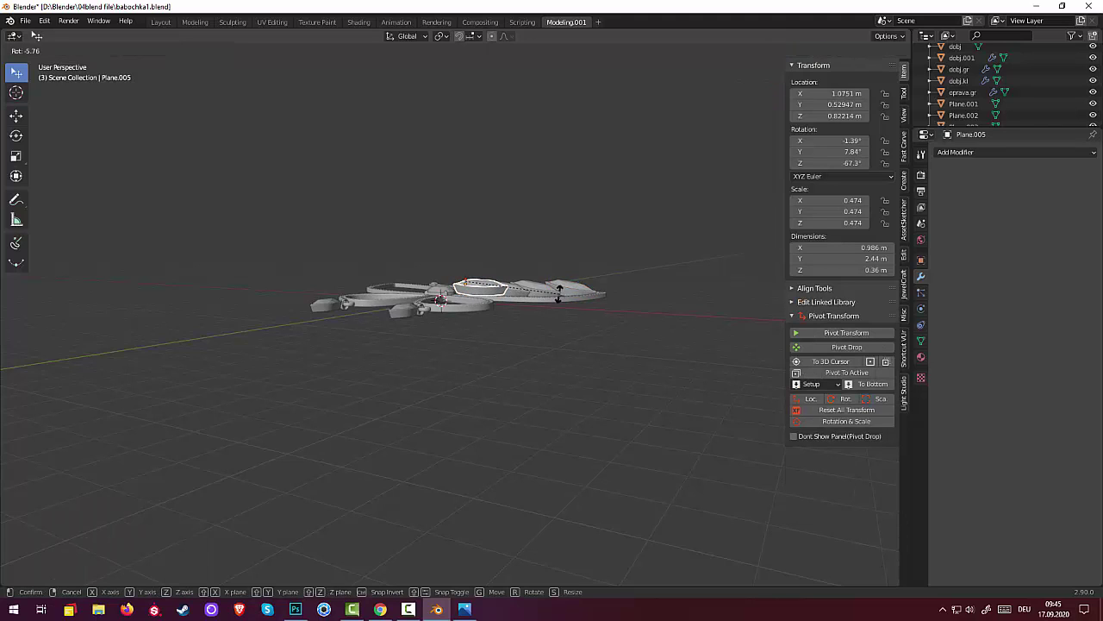
pyautogui.click(522, 291)
pyautogui.click(519, 294)
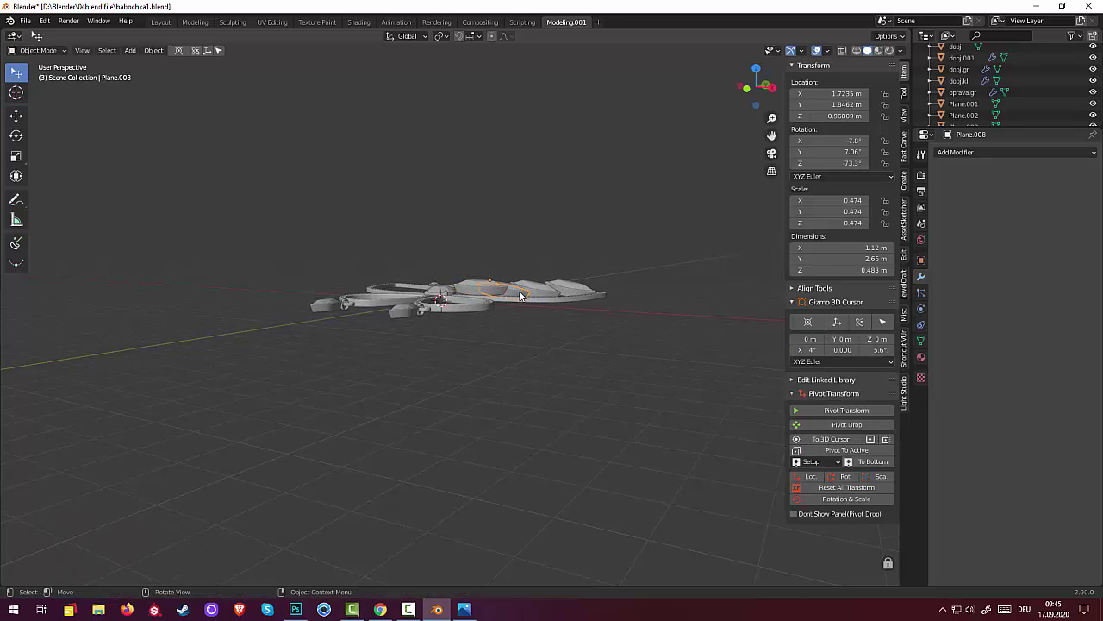
pyautogui.moveTo(519, 298); pyautogui.dragTo(571, 333, button='middle')
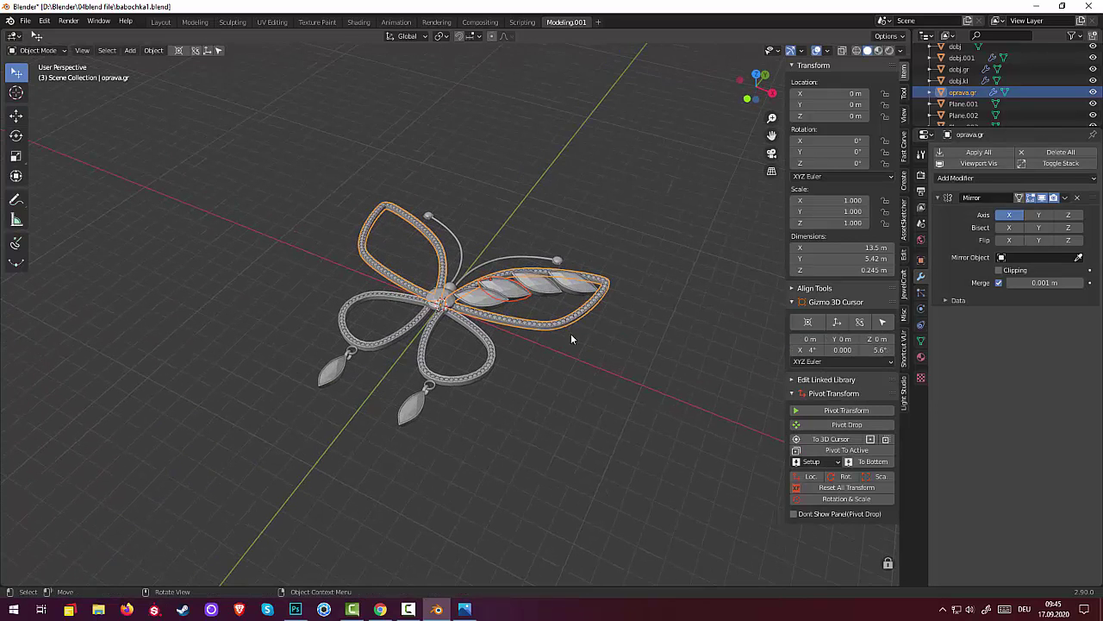
# - Rotate gem Plane.008 to follow the wing
pyautogui.click(522, 302)
pyautogui.click(520, 295)
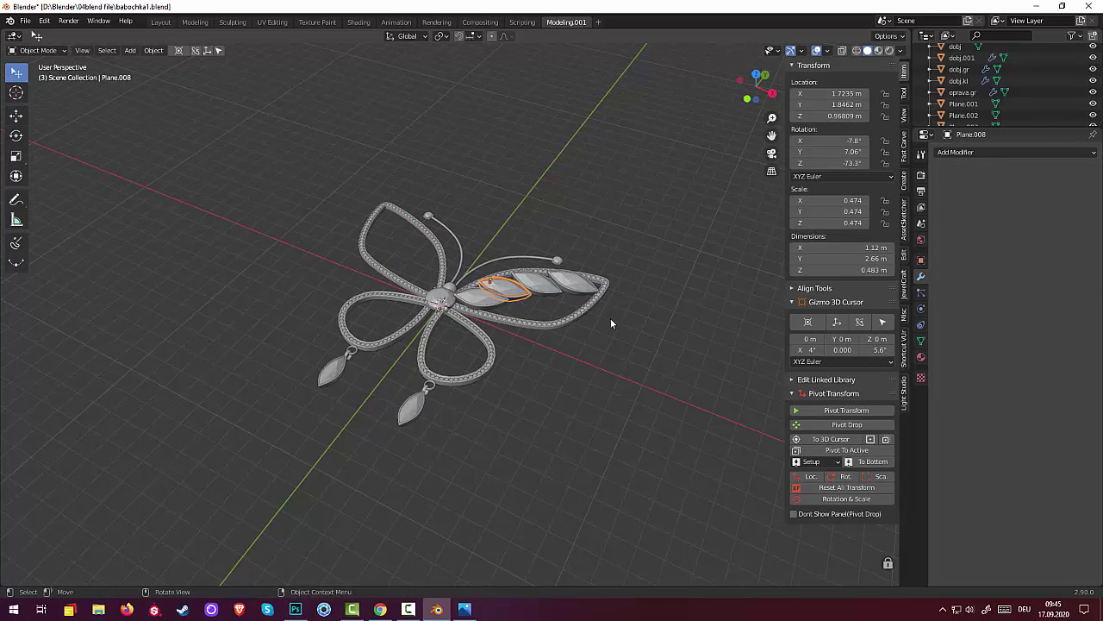
pyautogui.press('r')
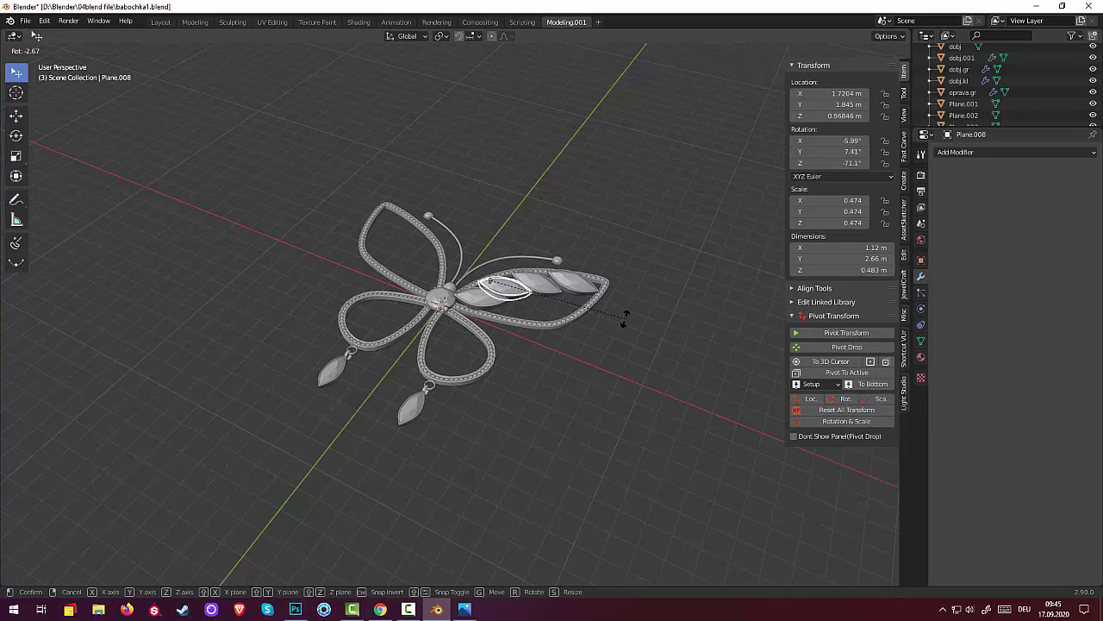
pyautogui.click(621, 322)
pyautogui.moveTo(620, 322)
pyautogui.mouseDown(button='middle')
pyautogui.moveTo(671, 334)
pyautogui.moveTo(737, 317)
pyautogui.moveTo(684, 376)
pyautogui.moveTo(628, 377)
pyautogui.moveTo(655, 253)
pyautogui.mouseUp(button='middle')
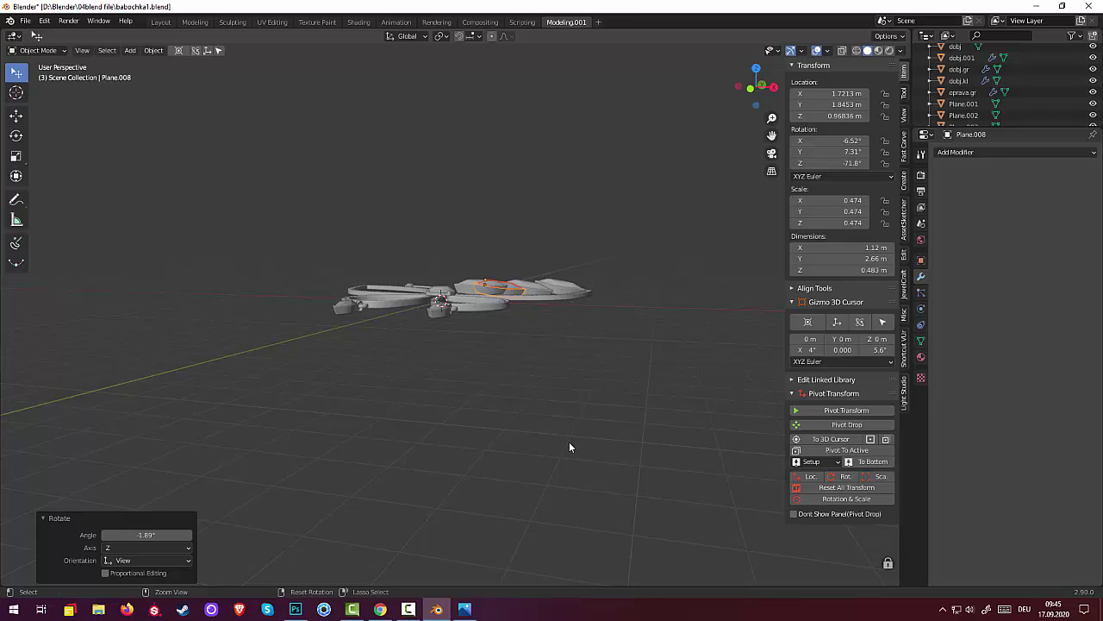
# - Undo four times, reverting the gem rotations and earlier placements
pyautogui.hotkey('ctrl', 'z')
pyautogui.hotkey('ctrl', 'z')
pyautogui.hotkey('ctrl', 'z')
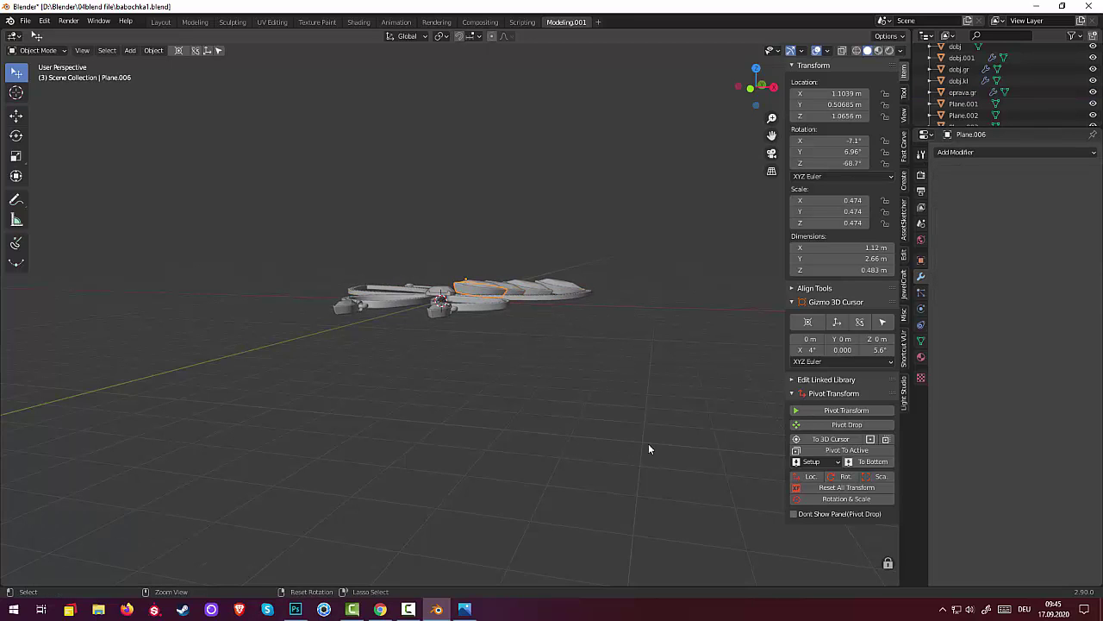
pyautogui.hotkey('ctrl', 'z')
pyautogui.hotkey('ctrl', 'z')
pyautogui.hotkey('ctrl', 'z')
pyautogui.hotkey('ctrl', 'z')
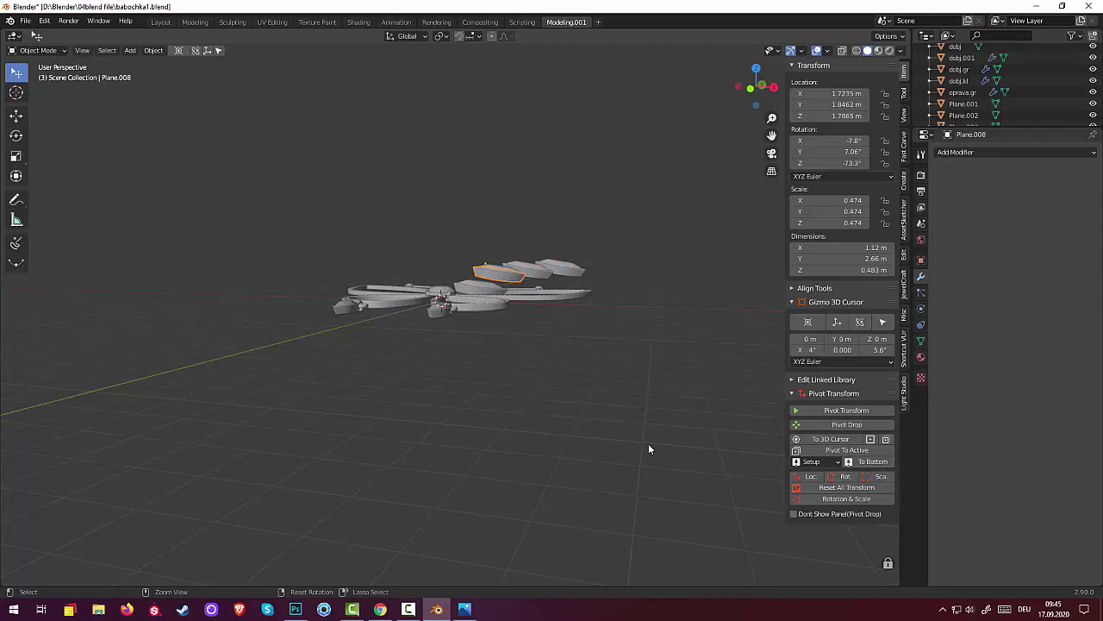
pyautogui.hotkey('ctrl', 'z')
pyautogui.hotkey('ctrl', 'z')
pyautogui.hotkey('ctrl', 'z')
pyautogui.hotkey('ctrl', 'z')
pyautogui.hotkey('ctrl', 'z')
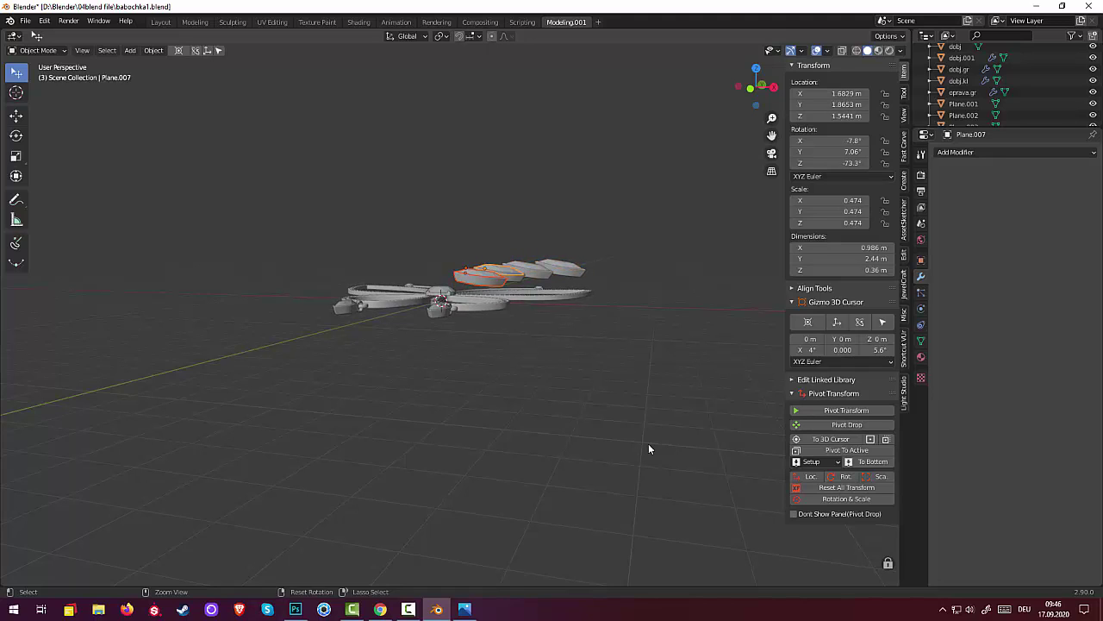
pyautogui.hotkey('ctrl', 'z')
pyautogui.hotkey('ctrl', 'z')
pyautogui.hotkey('ctrl', 'z')
pyautogui.hotkey('ctrl', 'z')
pyautogui.hotkey('ctrl', 'z')
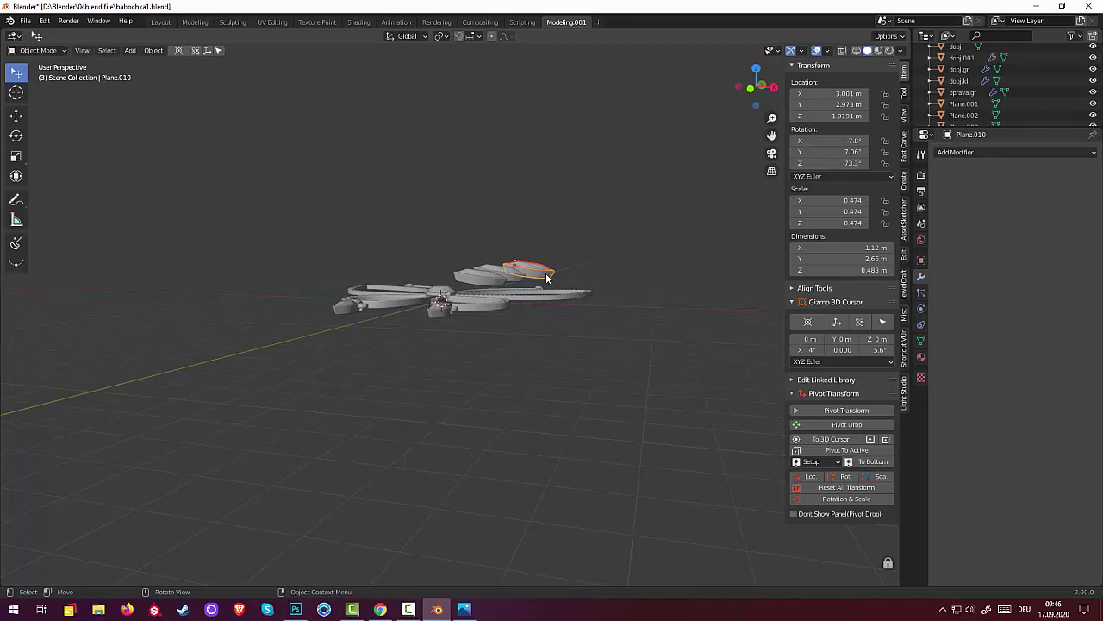
# - Delete the stray raised gem copies, including Plane.007
pyautogui.press('Delete')
pyautogui.click(513, 279)
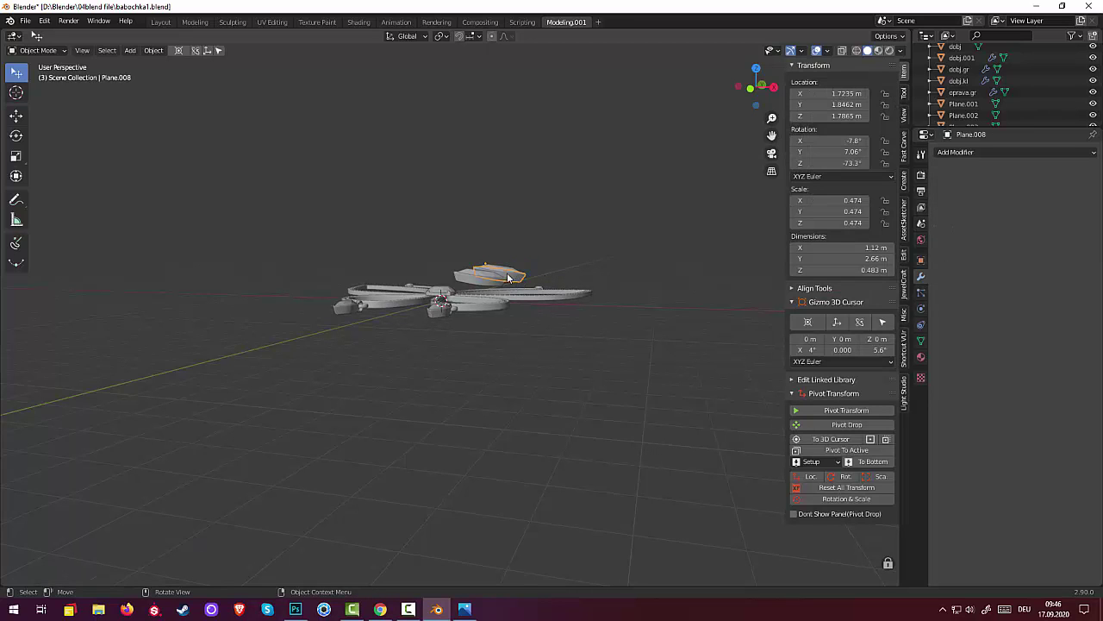
pyautogui.click(510, 273)
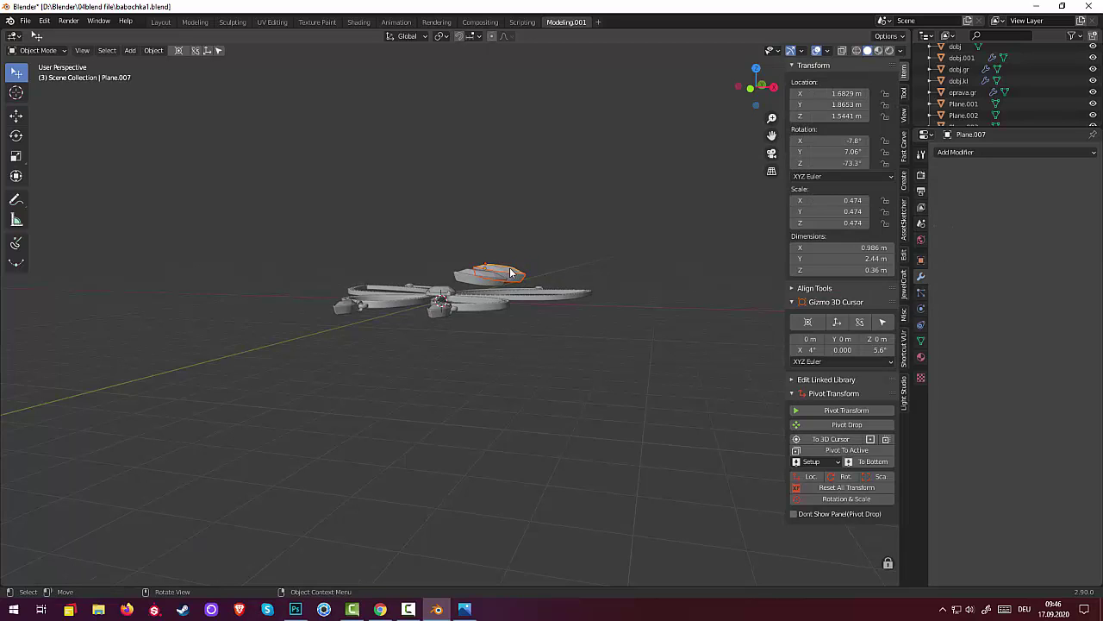
pyautogui.press('Delete')
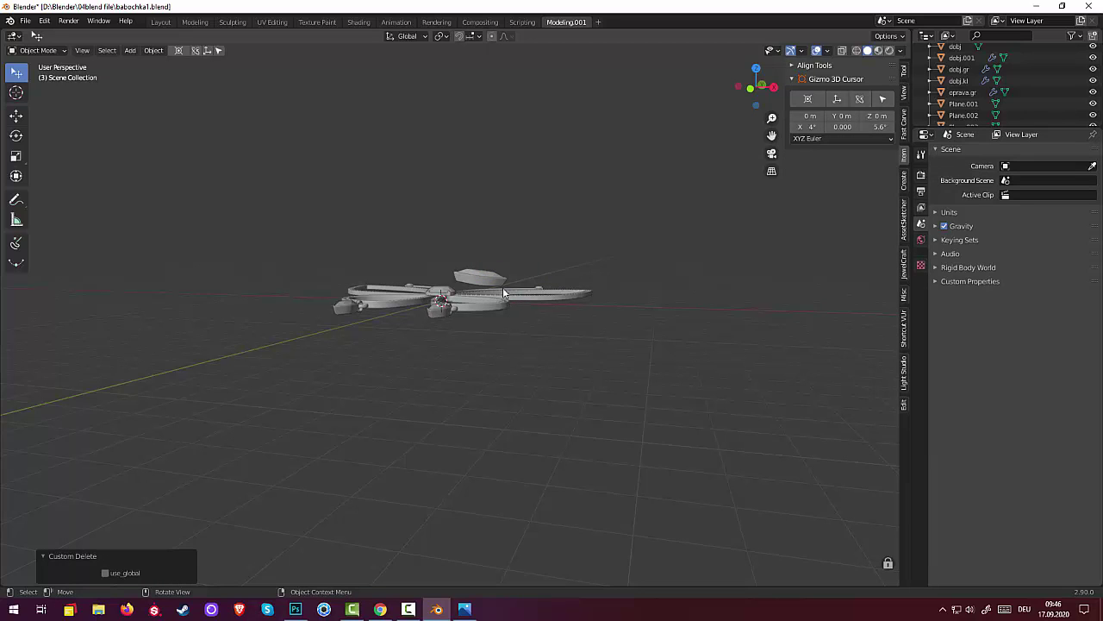
# - Rotate gem Plane.005 by 6.04° in front view to level it, then view from top
pyautogui.click(504, 294)
pyautogui.keyDown('shift'); pyautogui.click(487, 278); pyautogui.keyUp('shift')
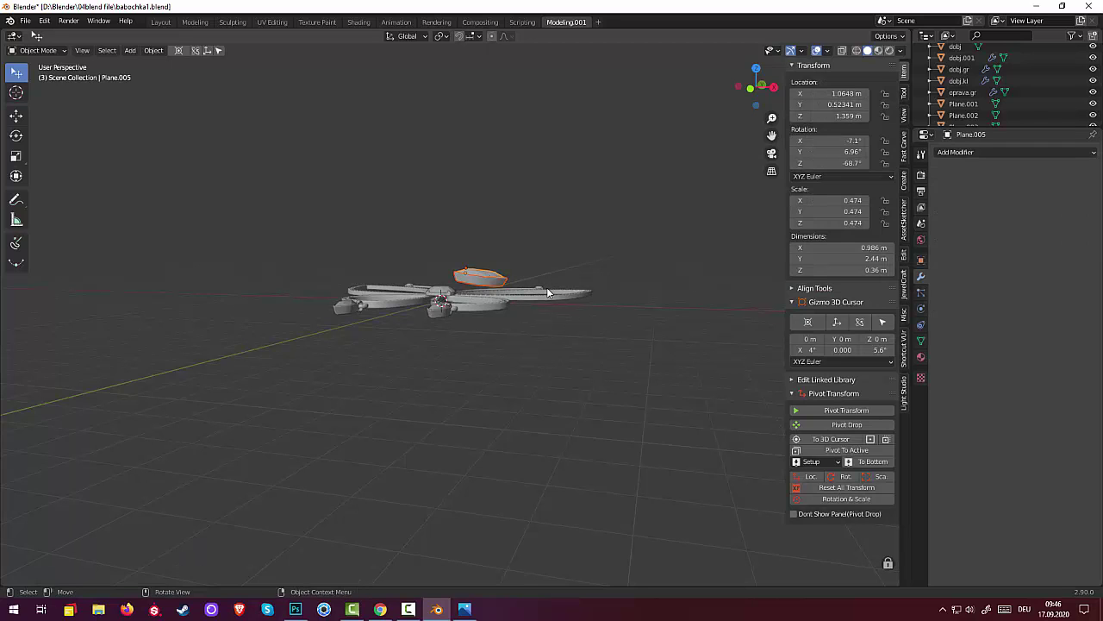
pyautogui.press('KP_1')
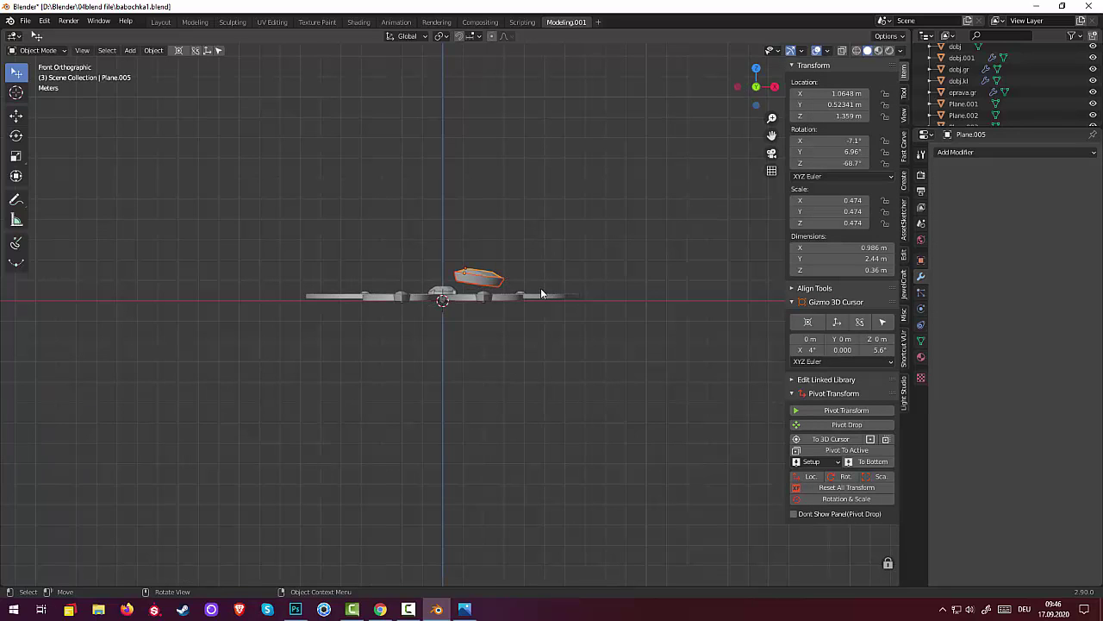
pyautogui.press('r')
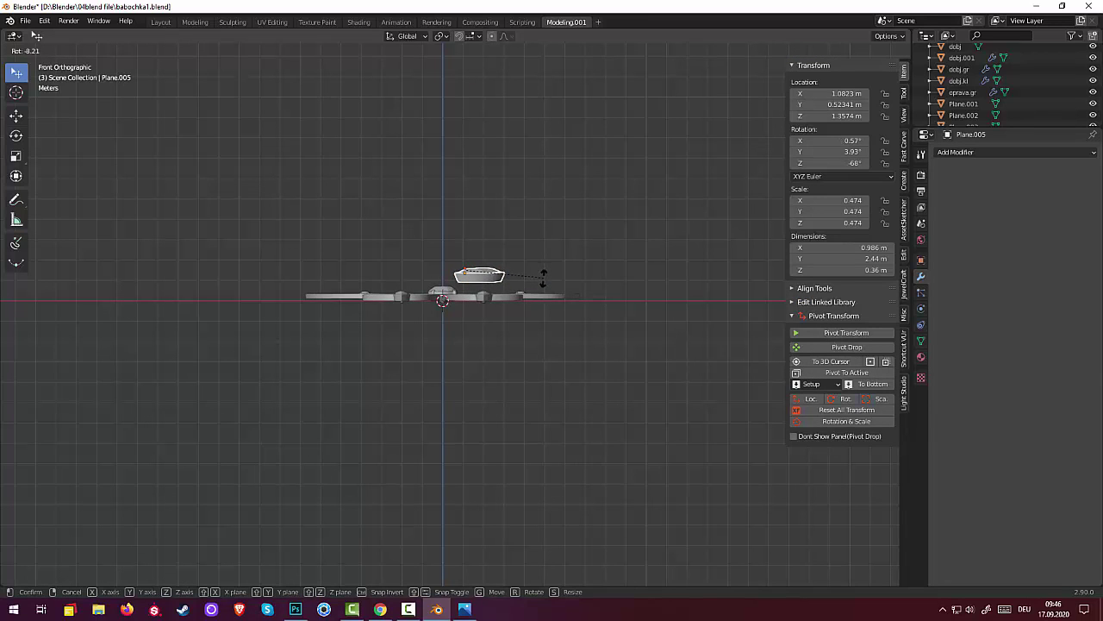
pyautogui.click(542, 276)
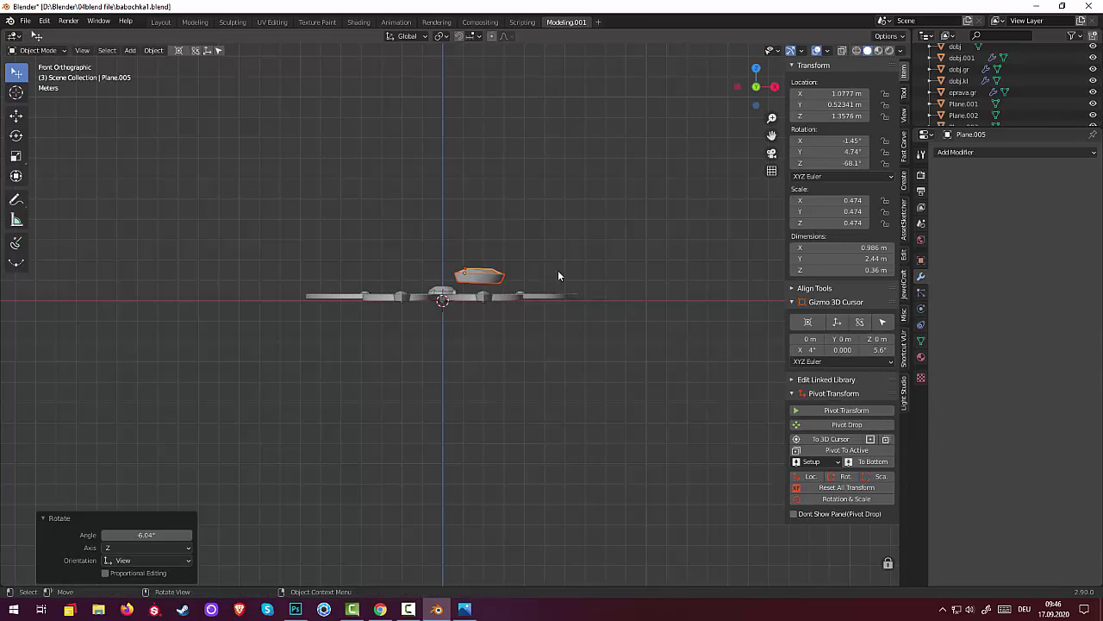
pyautogui.press('KP_7')
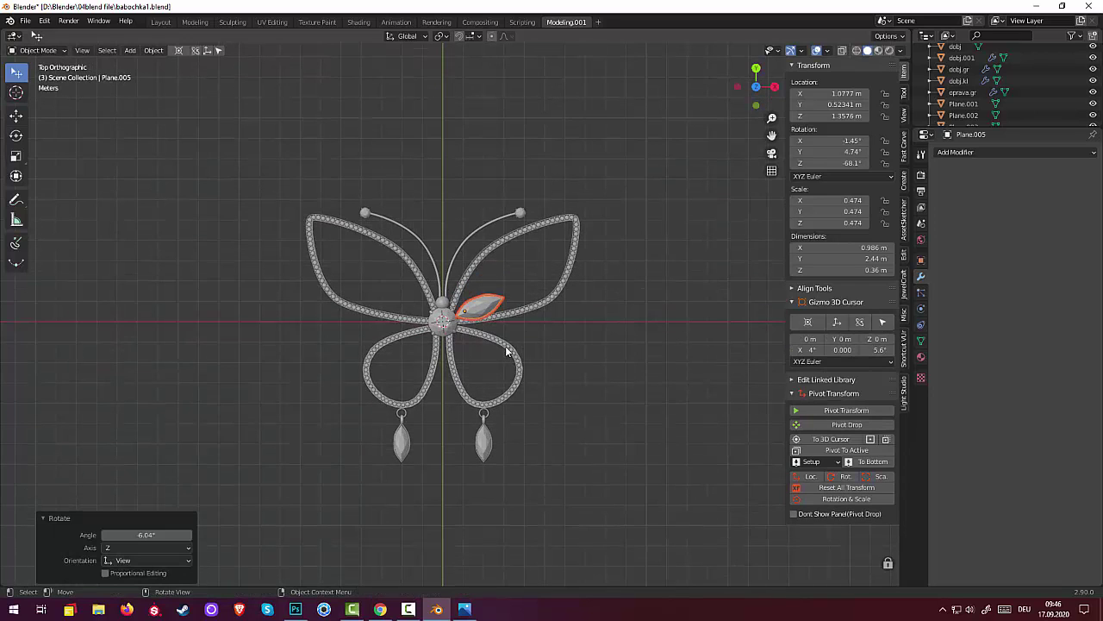
# - Turn the outer gem Plane.007 to about −80.7° and nudge it onto the wing
pyautogui.press('r')
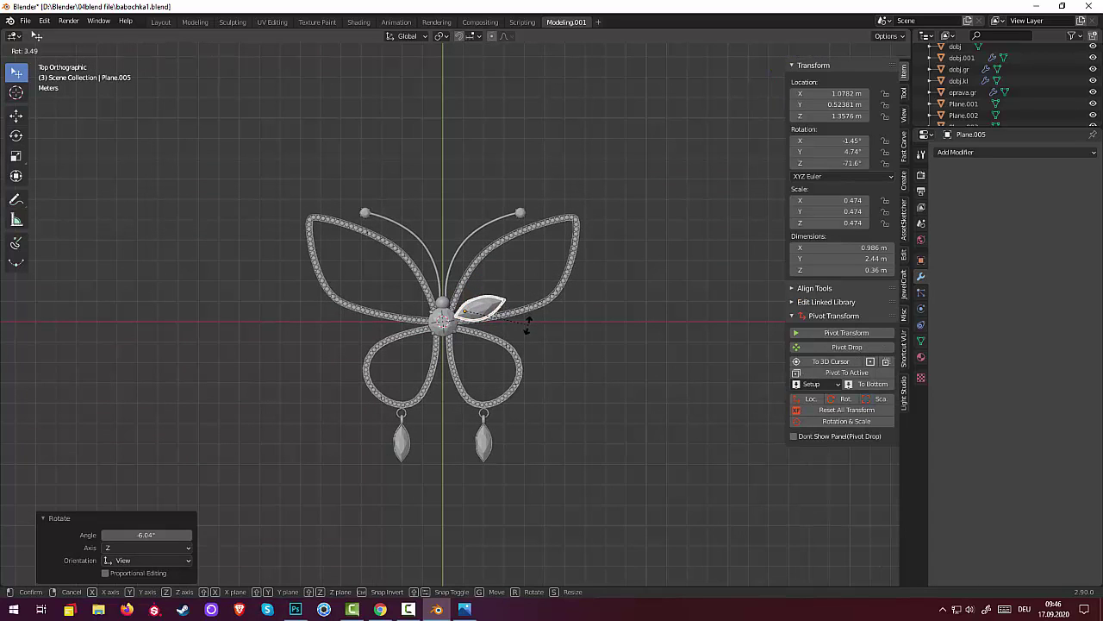
pyautogui.click(524, 335)
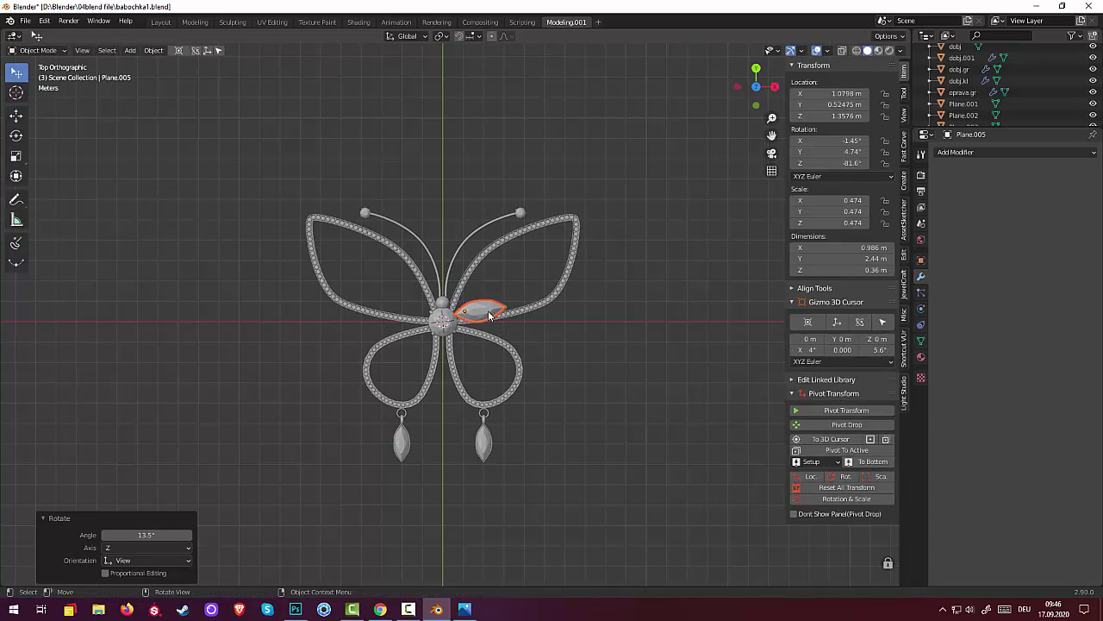
pyautogui.press('g')
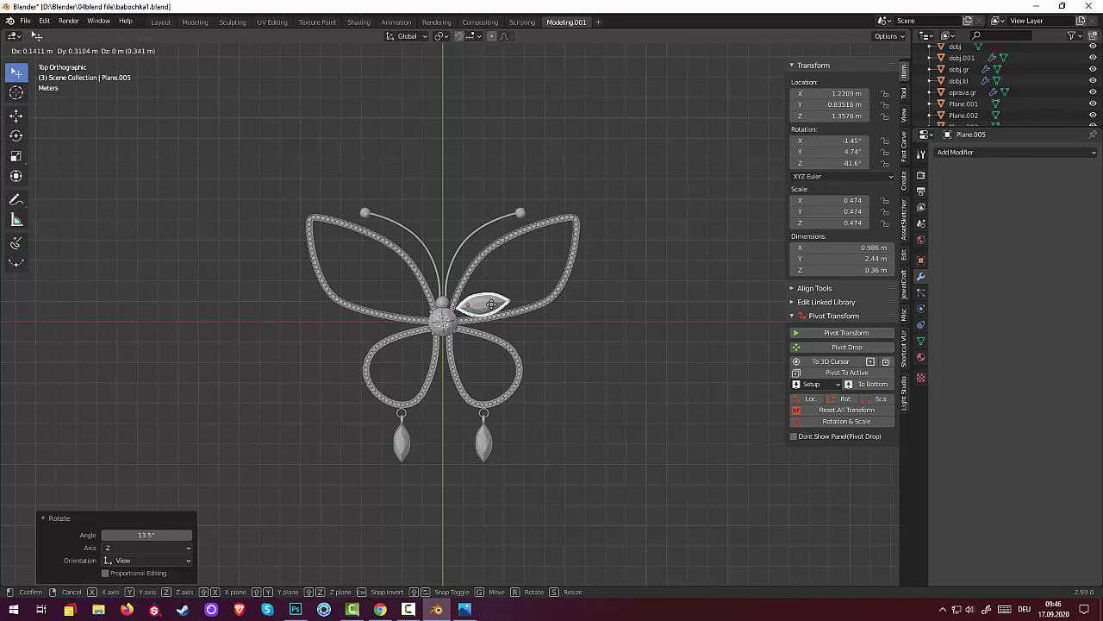
pyautogui.click(490, 304)
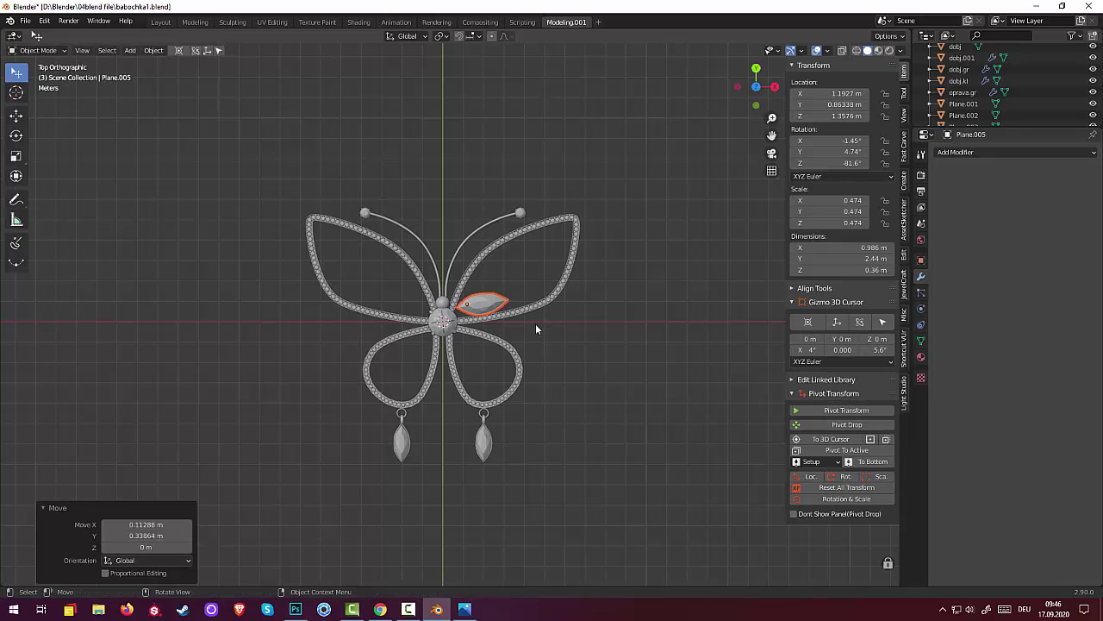
pyautogui.press('r')
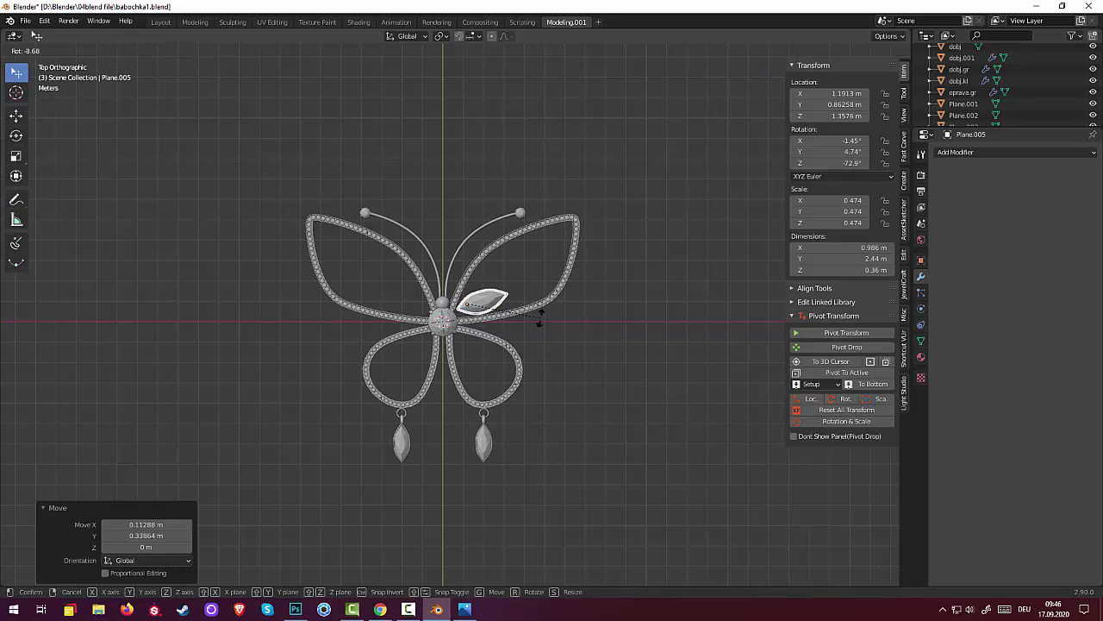
pyautogui.click(541, 321)
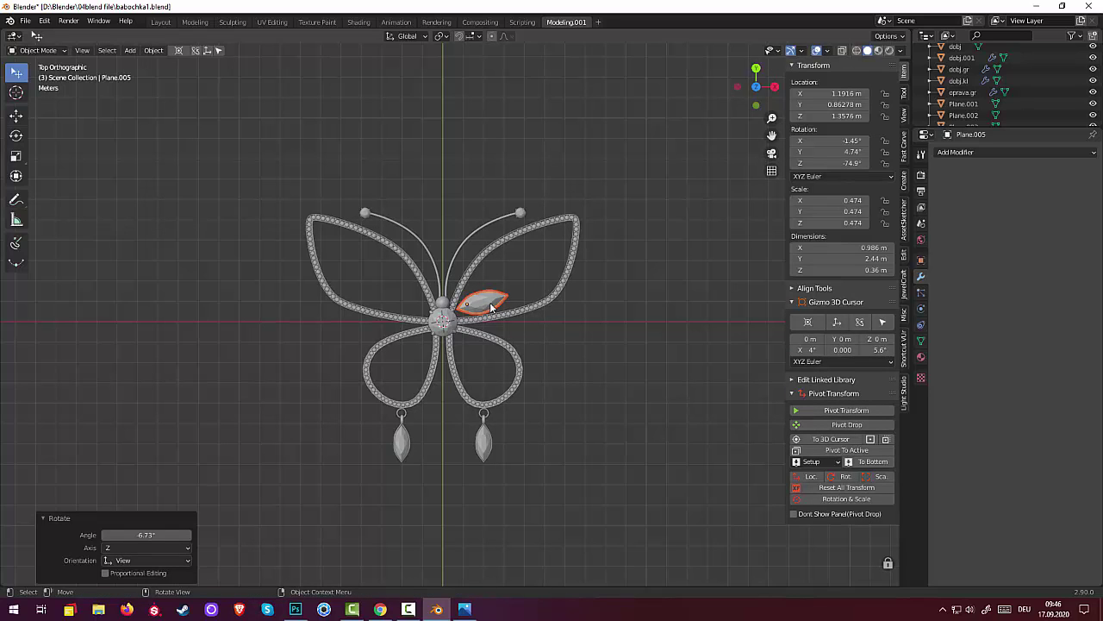
pyautogui.press('g')
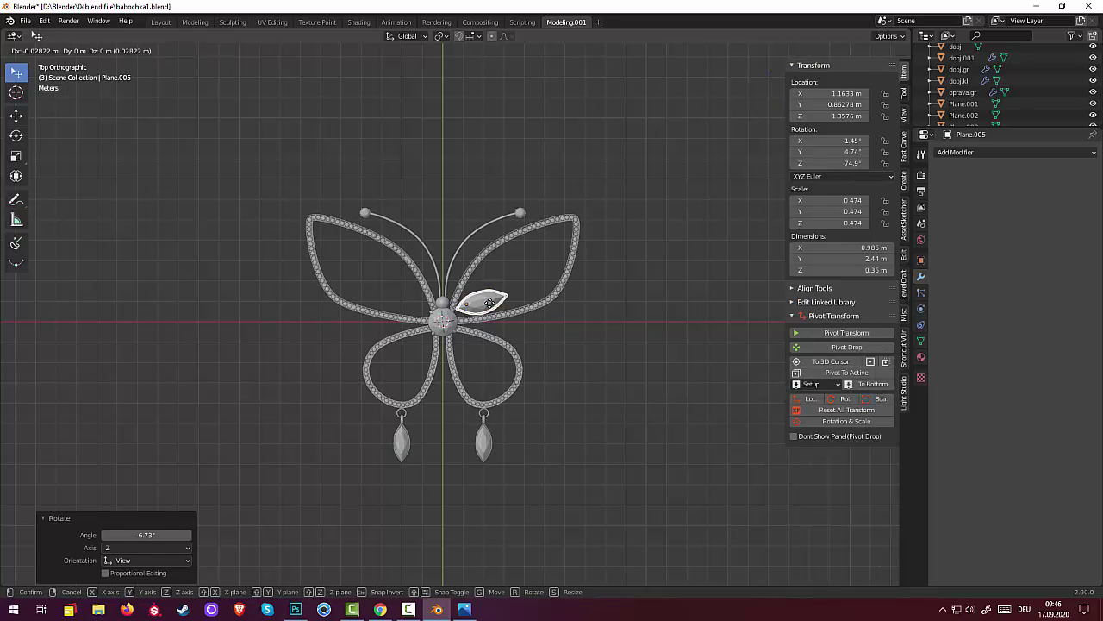
pyautogui.click(488, 303)
# - Duplicate the gem into the next wing slot, cancelling an attempted rotation
pyautogui.press('shift')
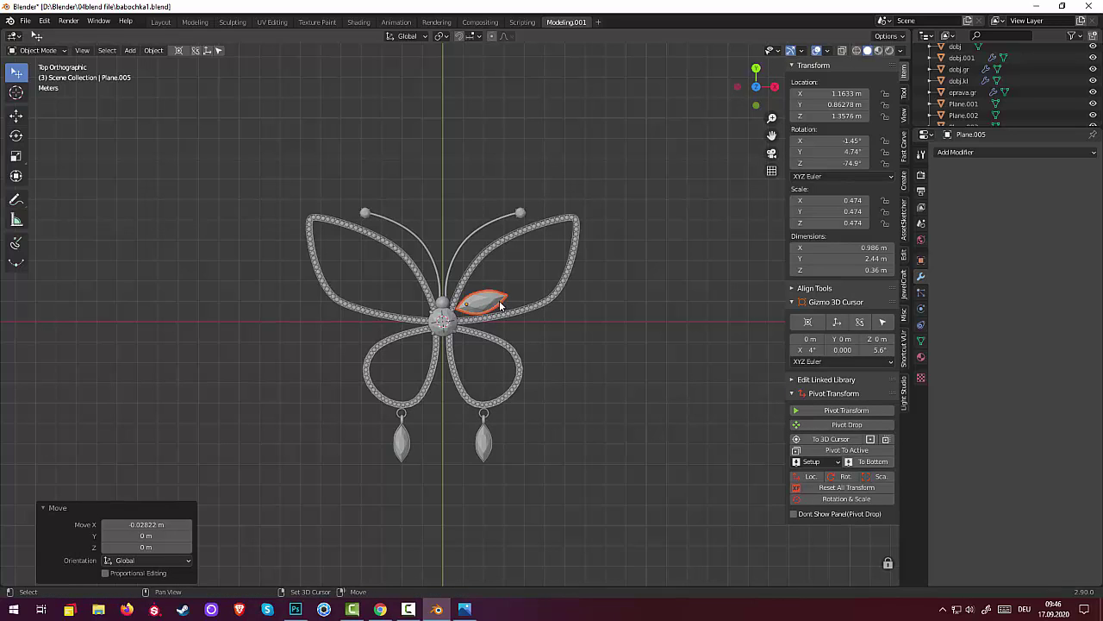
pyautogui.hotkey('shift', 'd')
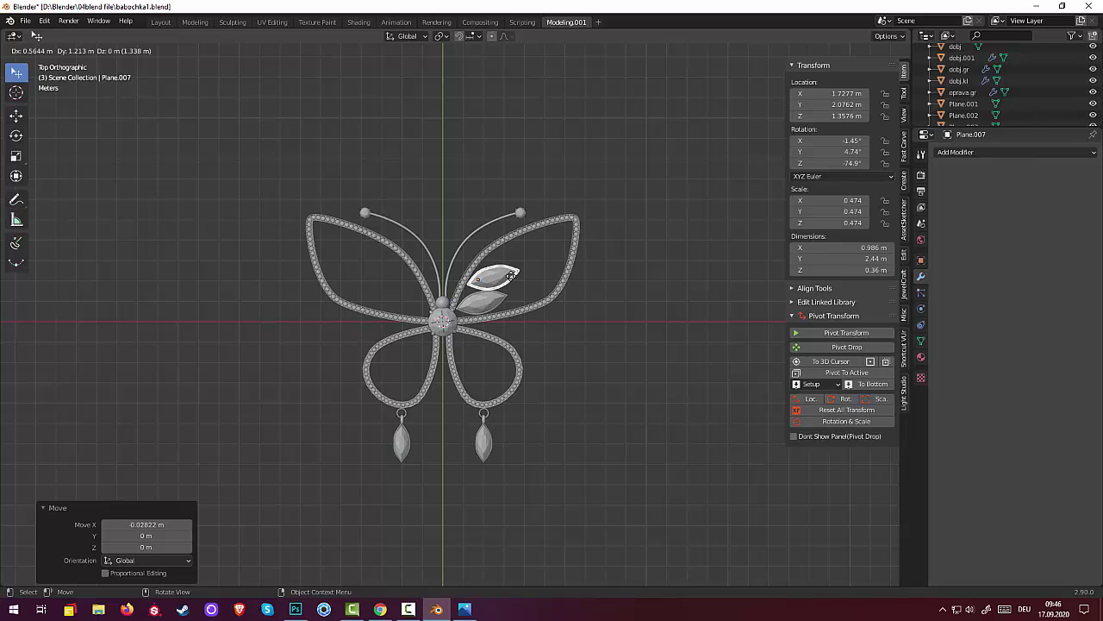
pyautogui.click(511, 275)
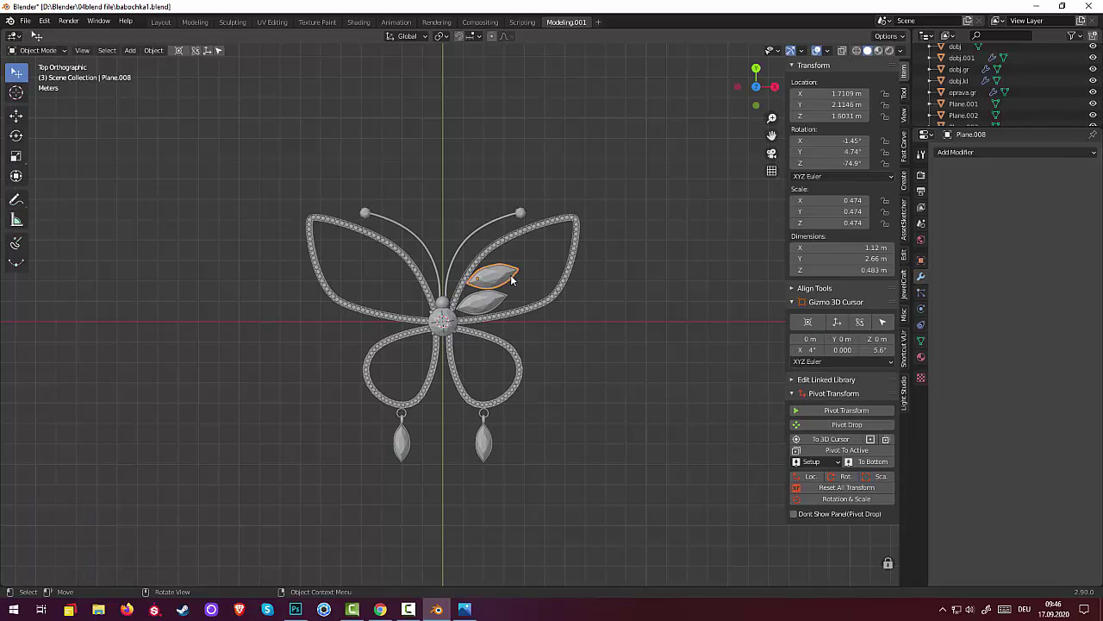
pyautogui.press('r')
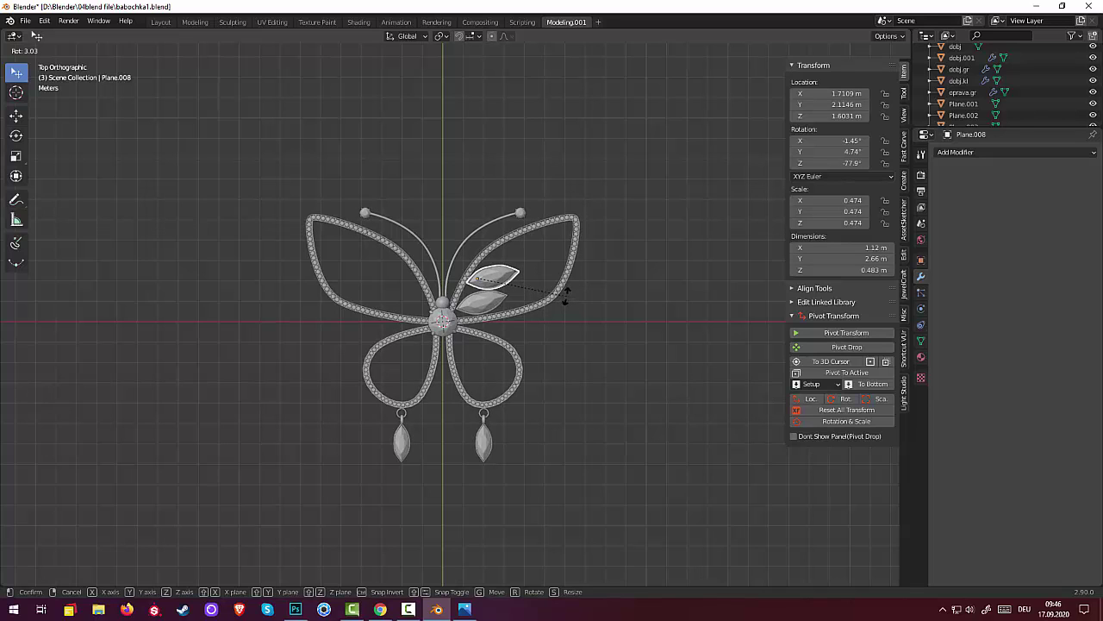
pyautogui.rightClick(561, 298)
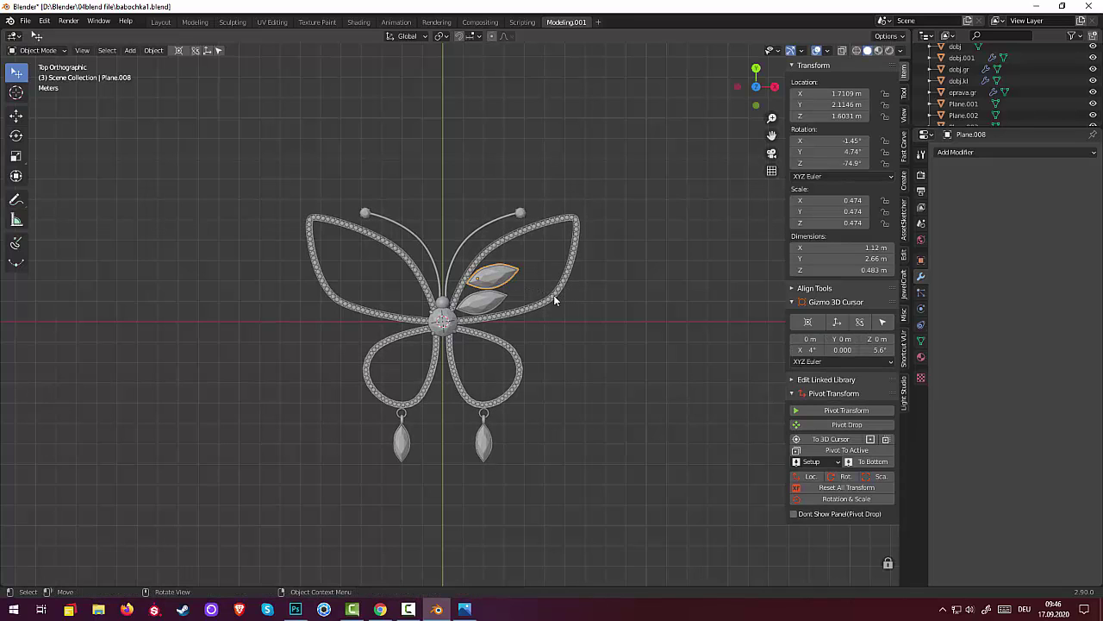
# - Tilt the other overlapping gem piece a few degrees and start another duplicate
pyautogui.click(510, 279)
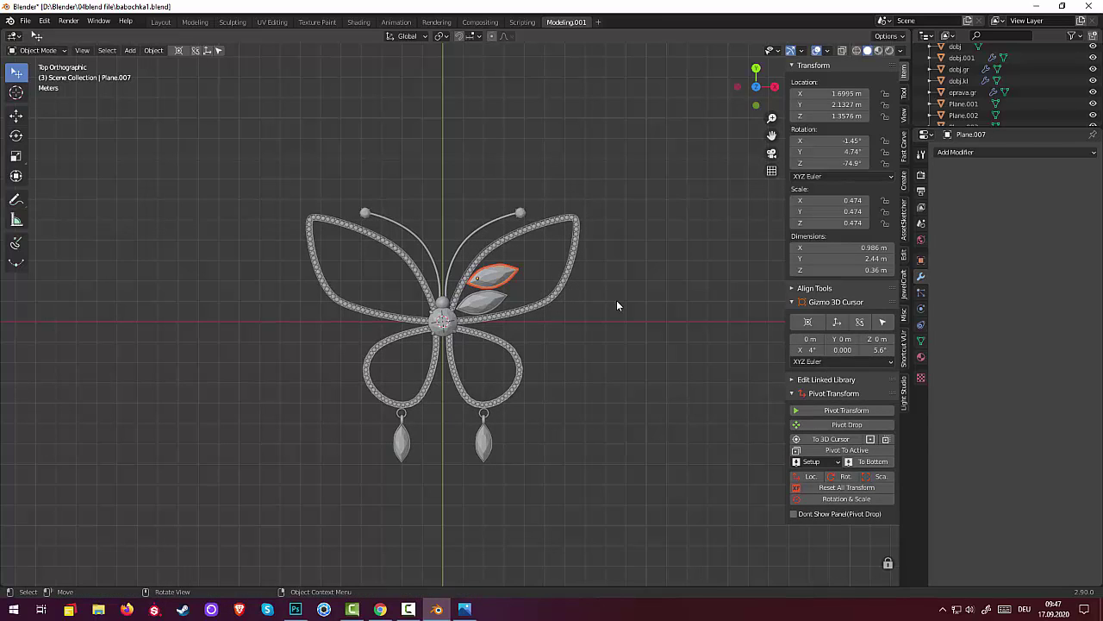
pyautogui.press('r')
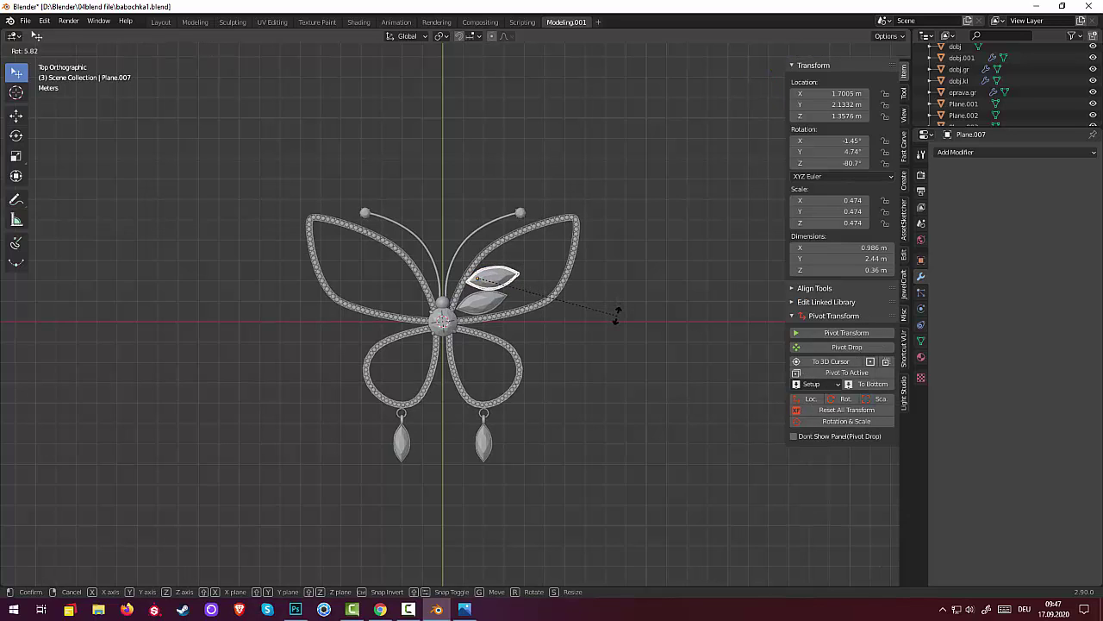
pyautogui.click(616, 315)
pyautogui.press('shift')
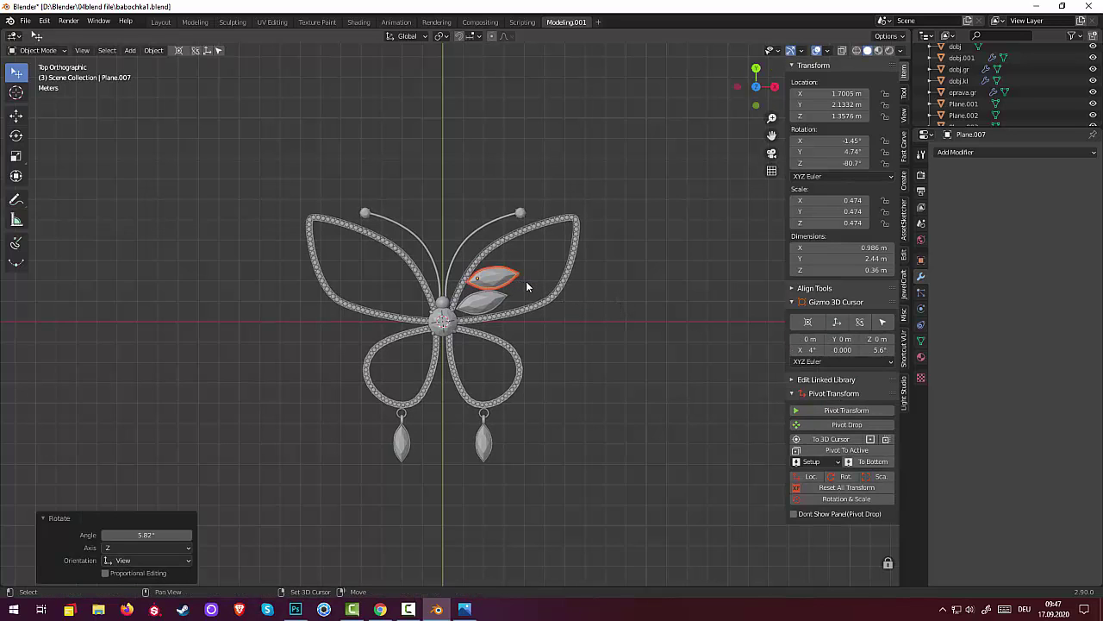
pyautogui.hotkey('shift', 'd')
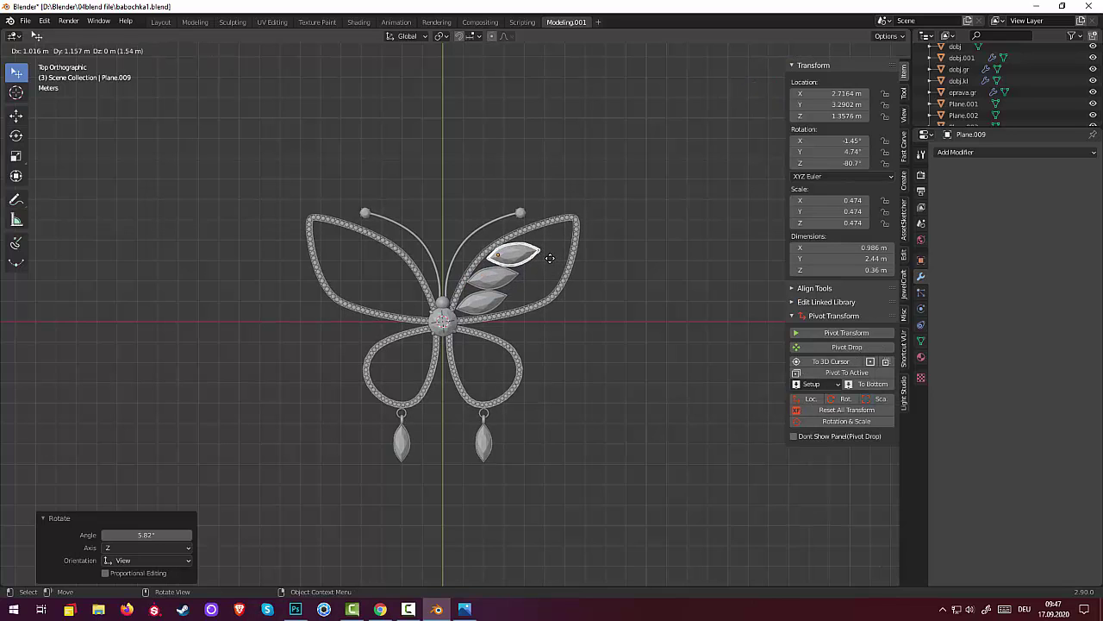
# - Place the gem copy further up the wing and select the larger gem piece
pyautogui.click(550, 258)
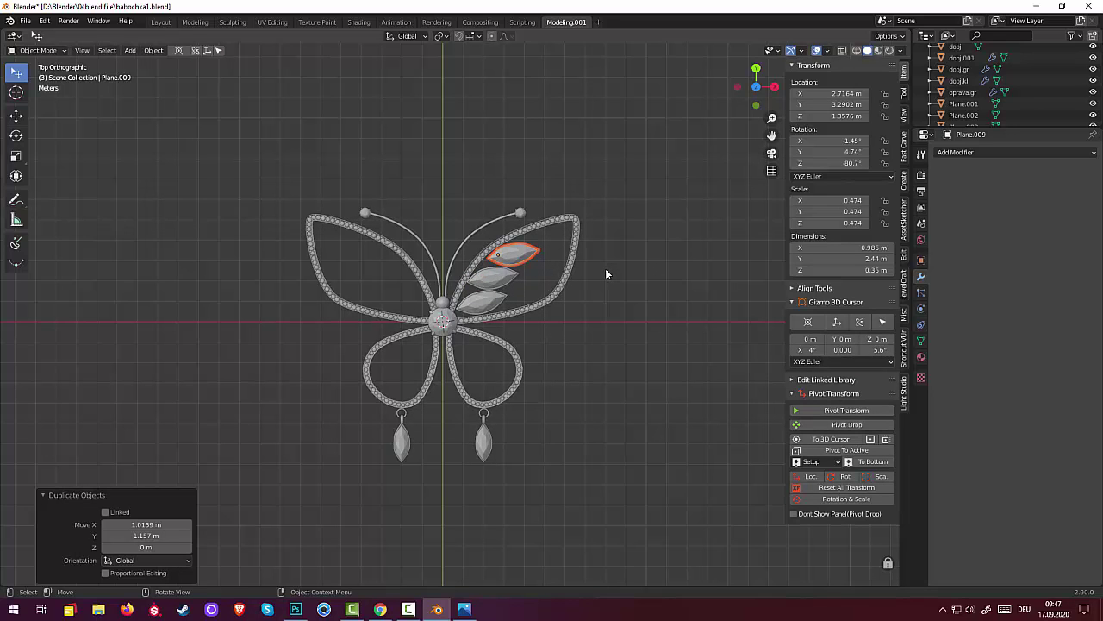
pyautogui.press('r')
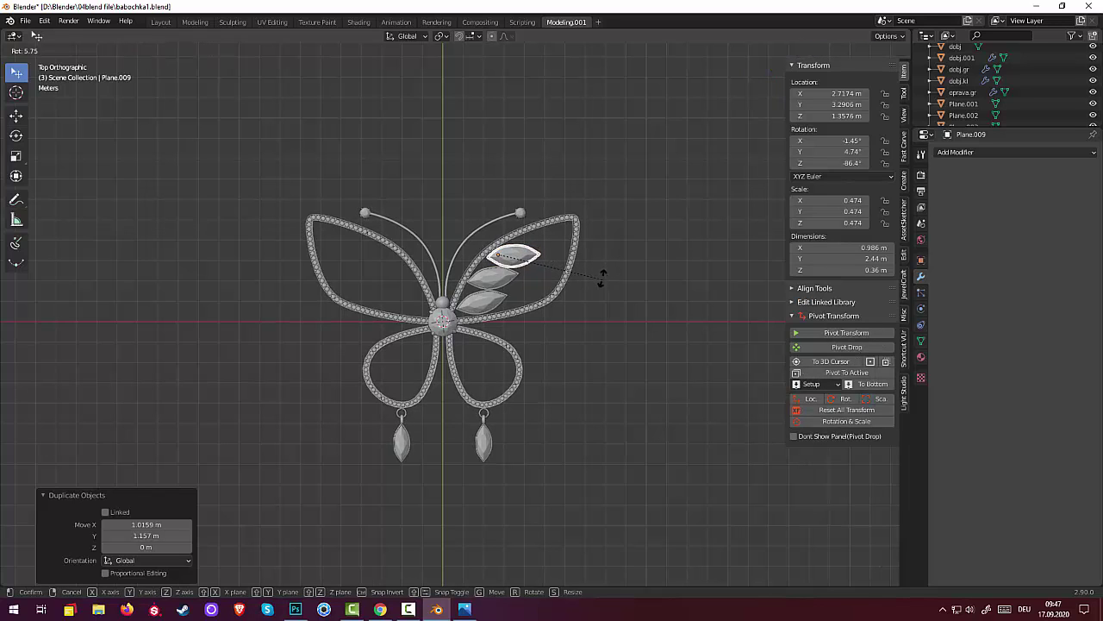
pyautogui.press('Escape')
pyautogui.click(524, 263)
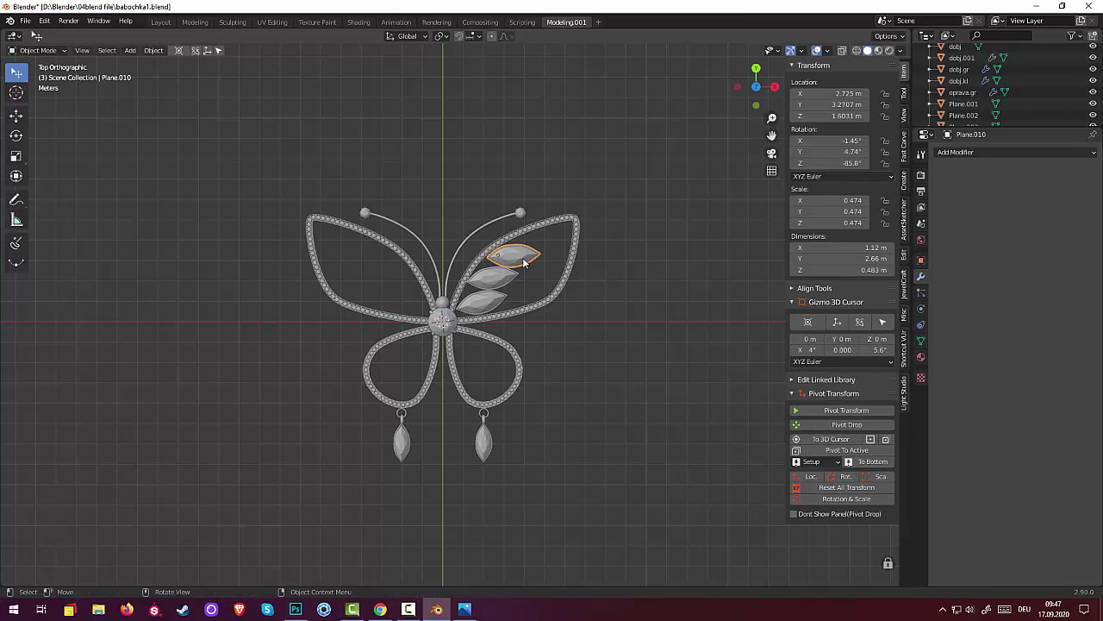
pyautogui.hotkey('shift', 'd')
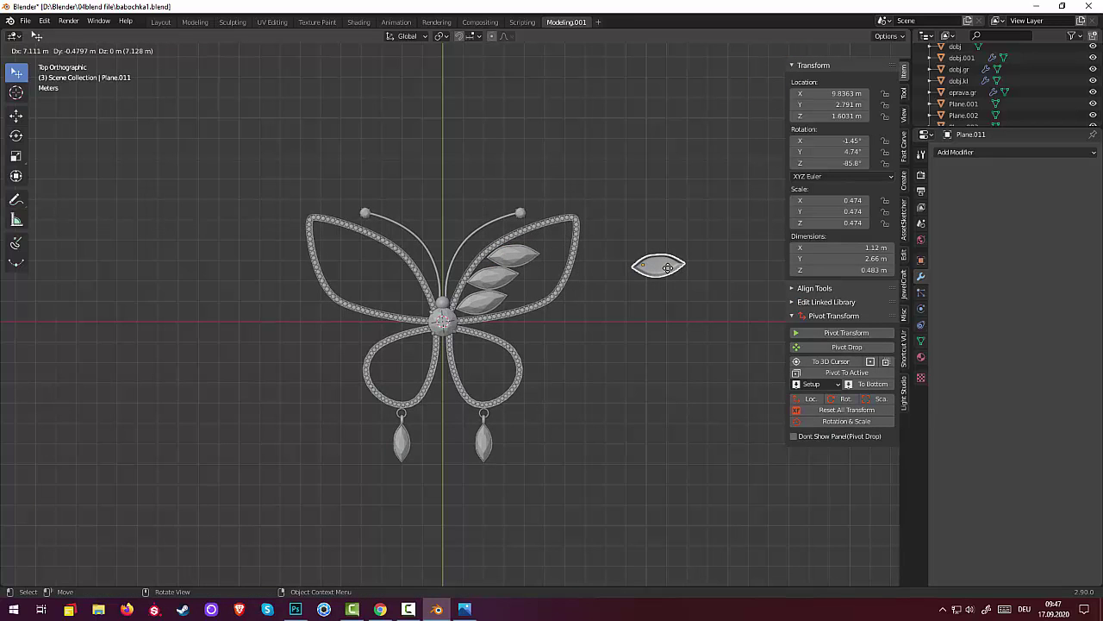
pyautogui.press('Escape')
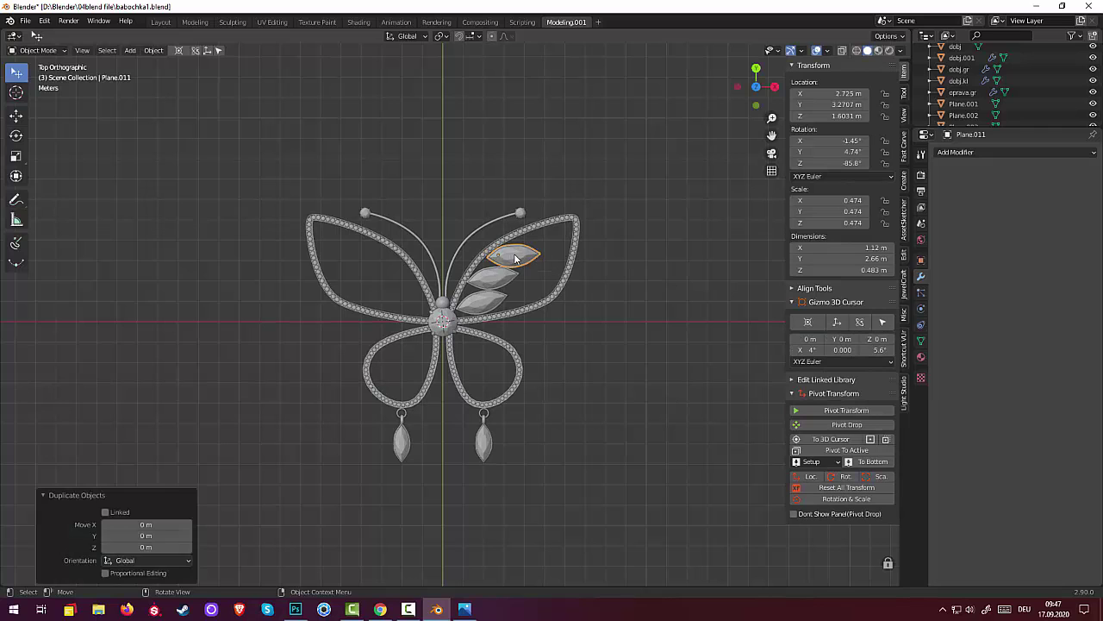
# - Duplicate the top gem piece into Plane.013 near the wingtip, completing the four-gem row
pyautogui.click(515, 258)
pyautogui.click(534, 262)
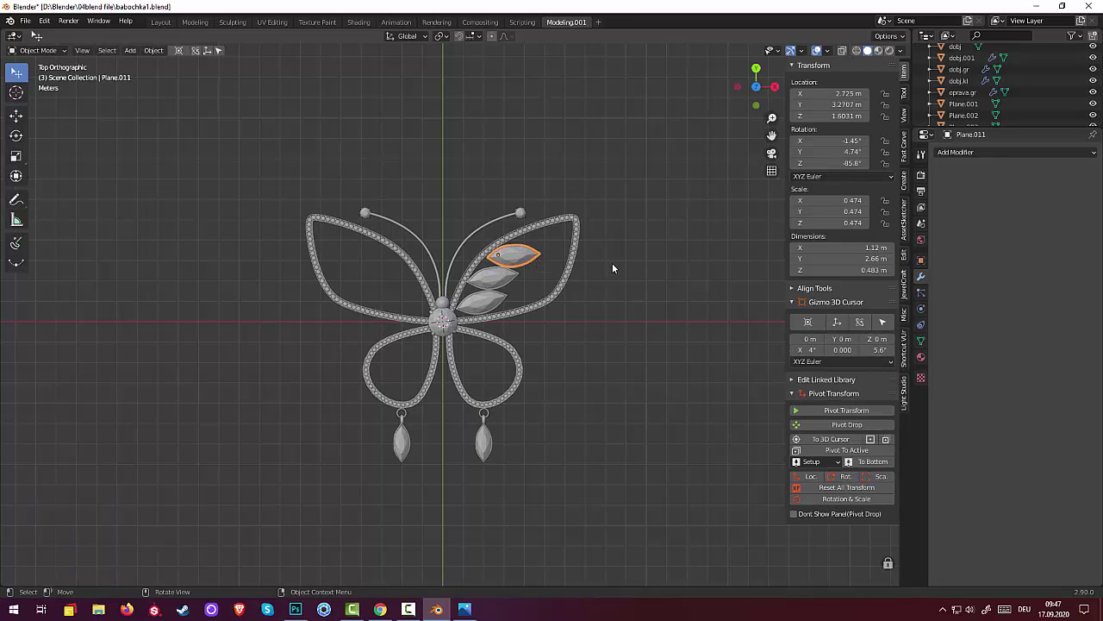
pyautogui.hotkey('shift', 'd')
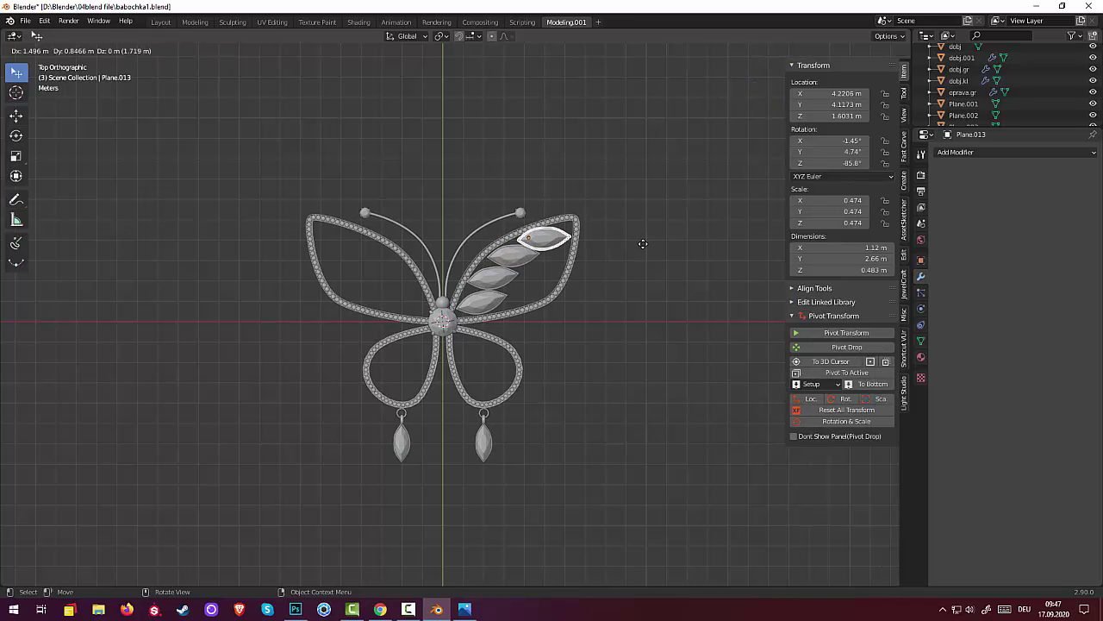
pyautogui.click(643, 244)
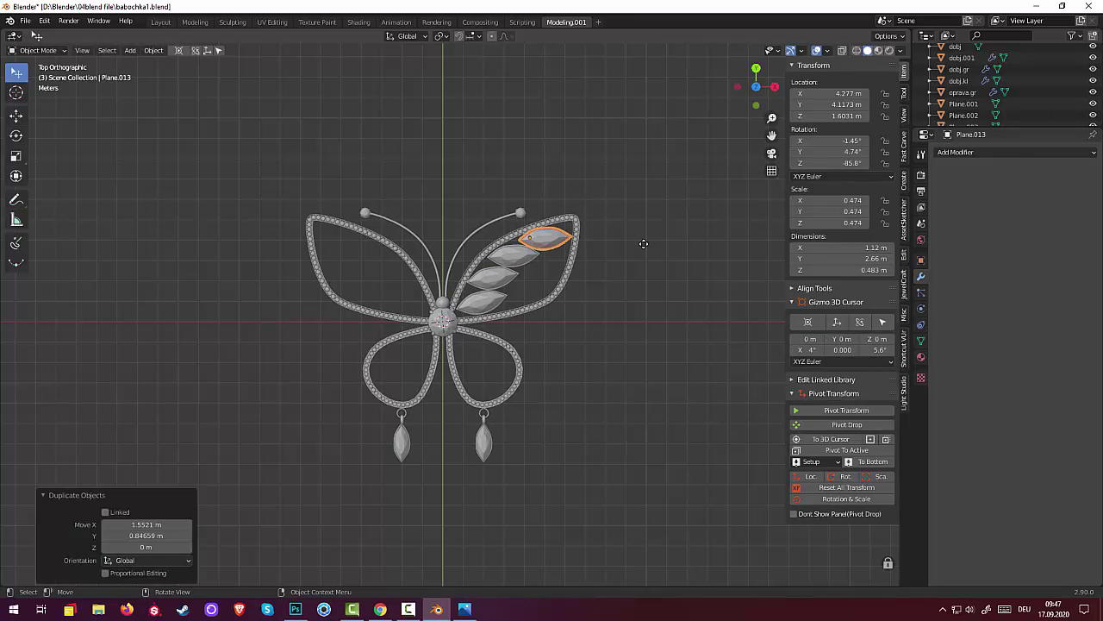
pyautogui.click(653, 299)
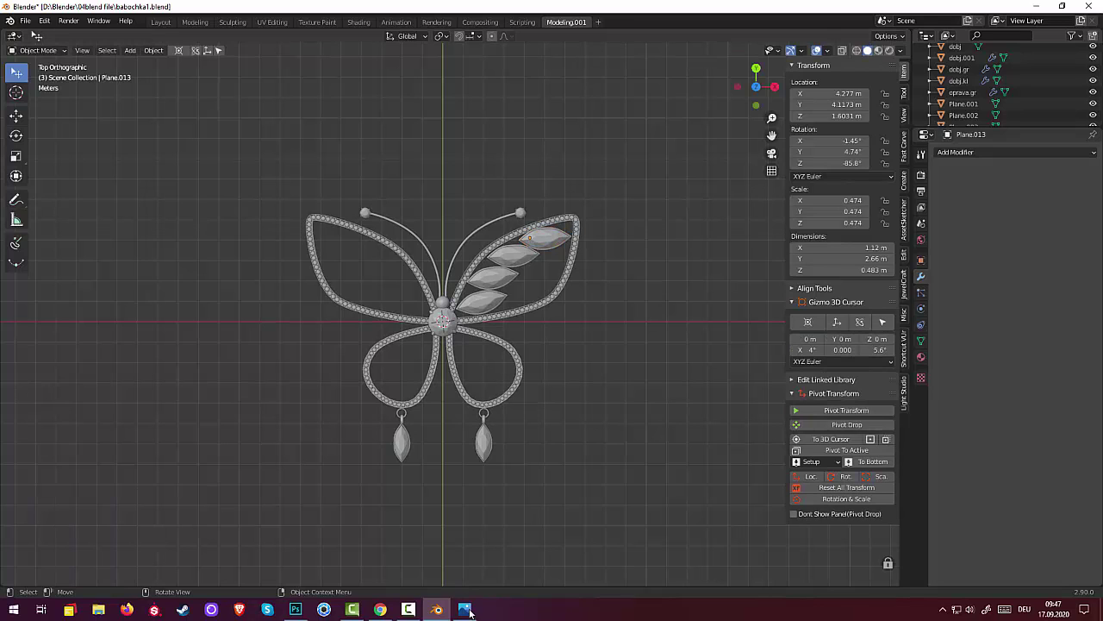
pyautogui.click(409, 610)
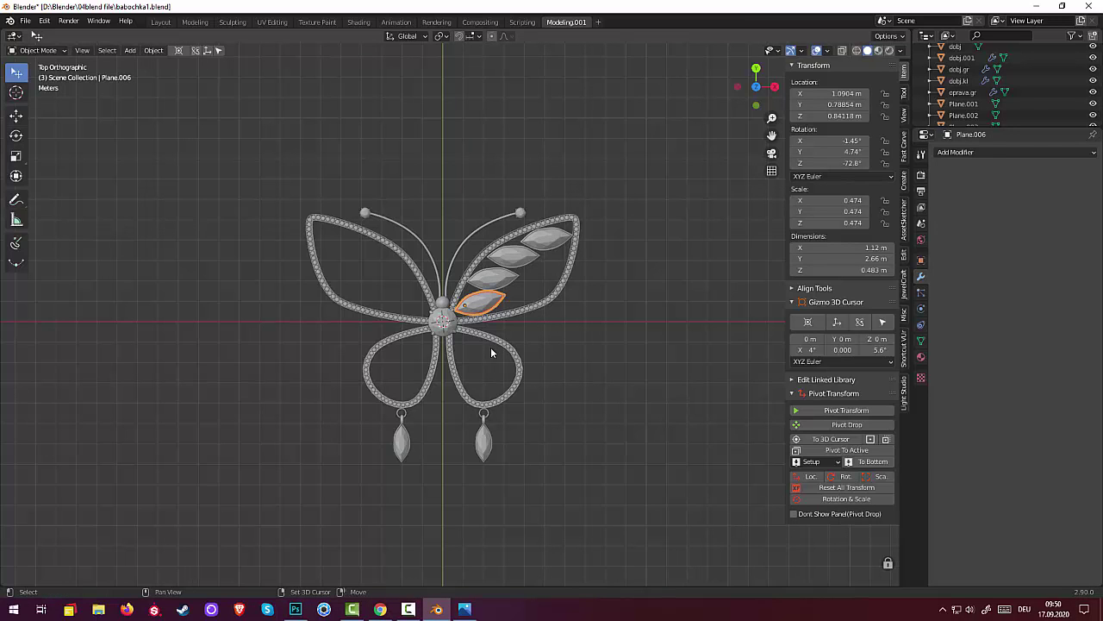
# - Copy the innermost gem into the lower right wing as Plane.014, rotated about 65°
pyautogui.hotkey('shift', 'd')
pyautogui.click(494, 402)
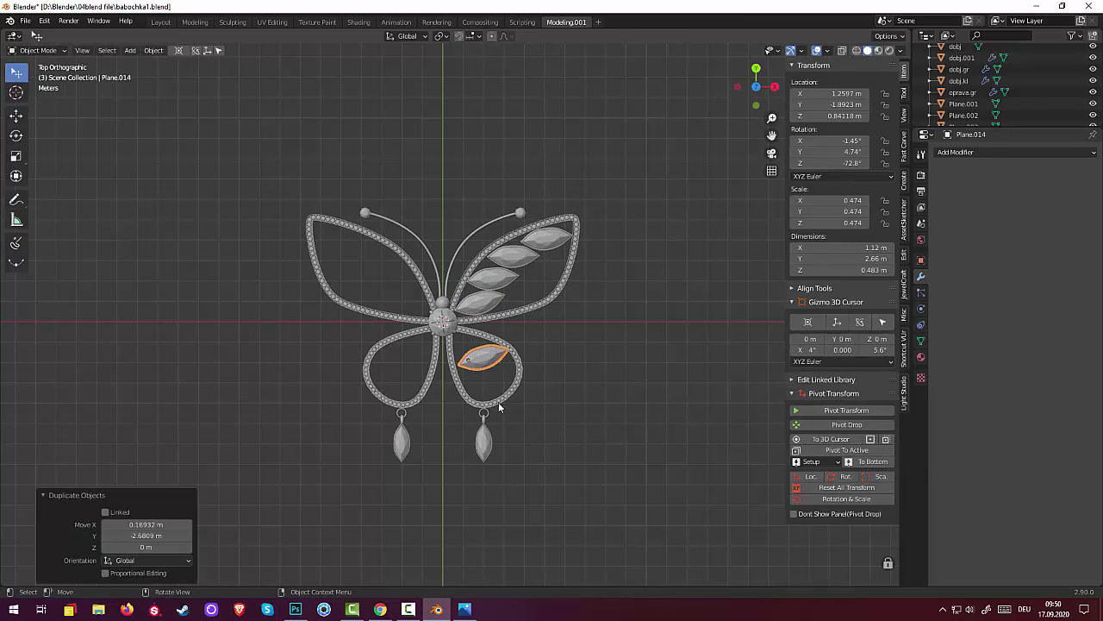
pyautogui.press('r')
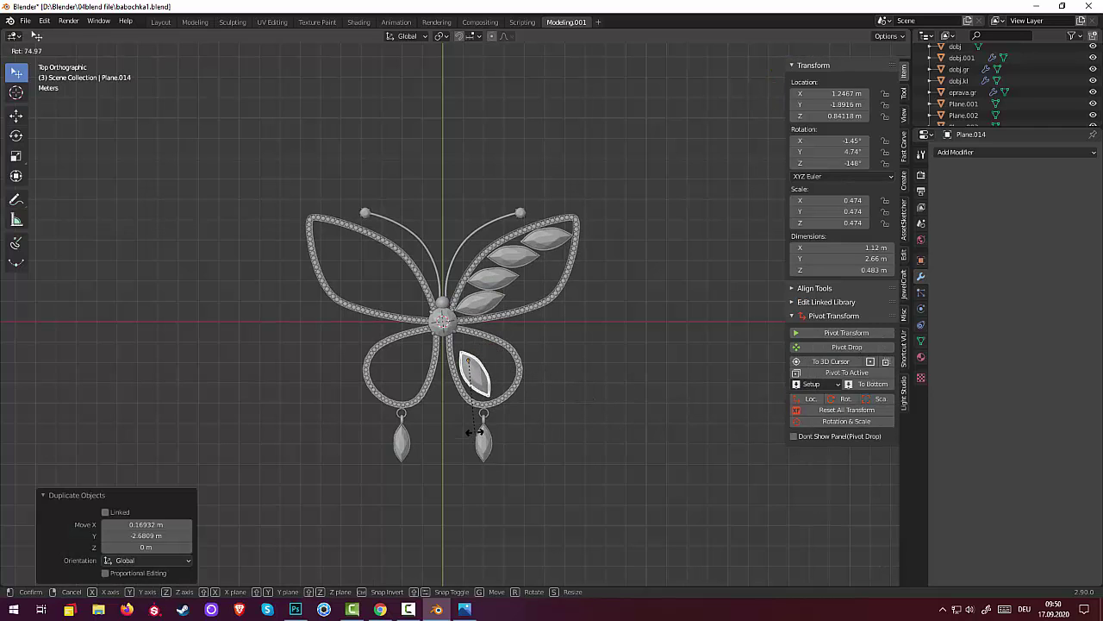
pyautogui.click(487, 431)
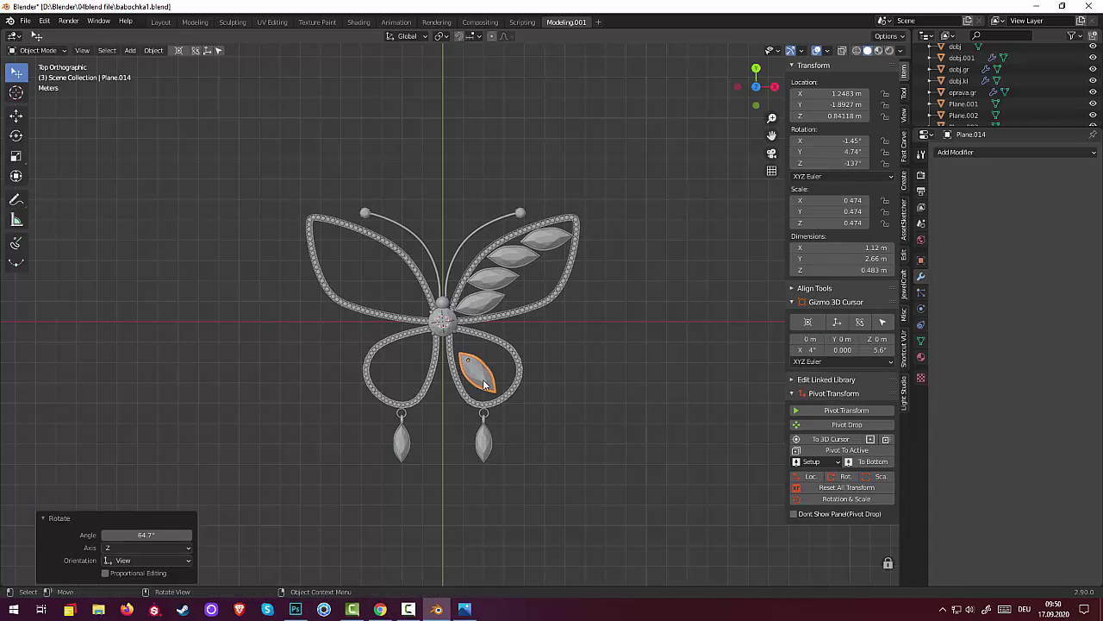
pyautogui.press('g')
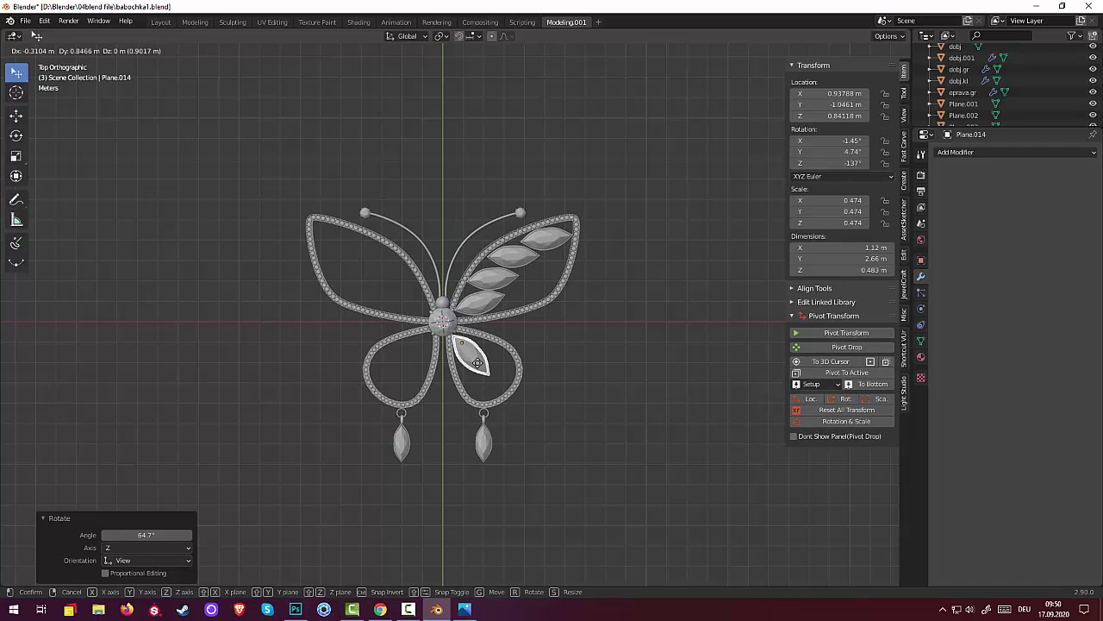
pyautogui.click(476, 360)
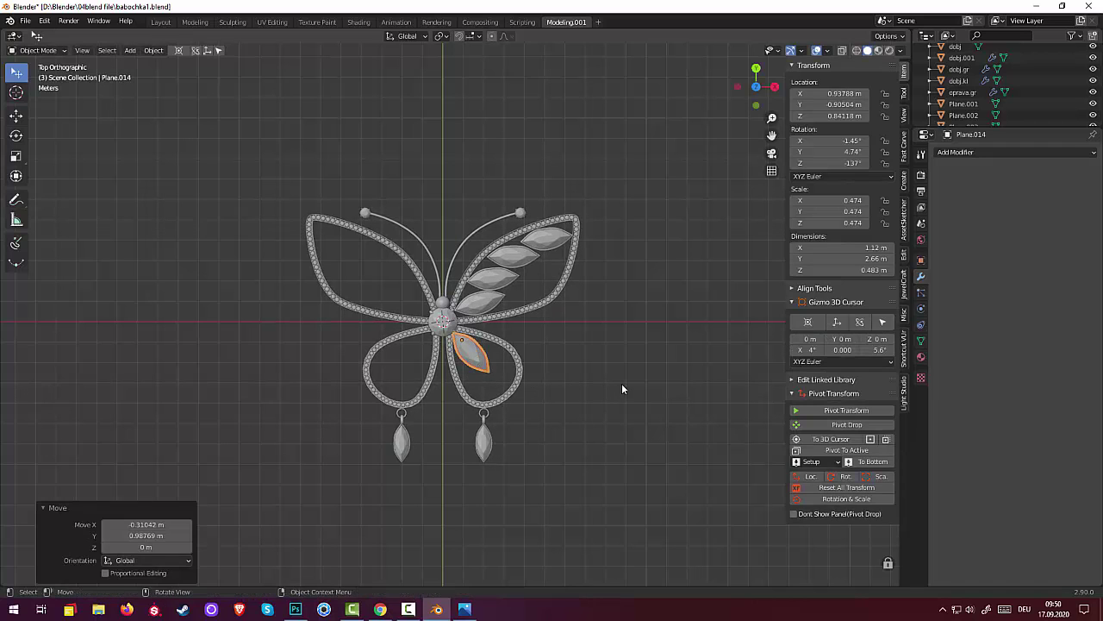
pyautogui.moveTo(621, 383)
pyautogui.mouseDown(button='middle')
pyautogui.moveTo(663, 369)
pyautogui.moveTo(721, 281)
pyautogui.moveTo(611, 330)
pyautogui.moveTo(607, 390)
pyautogui.moveTo(616, 321)
pyautogui.mouseUp(button='middle')
# - Select five right-wing marquise gems and join them, then undo the join
pyautogui.click(558, 268)
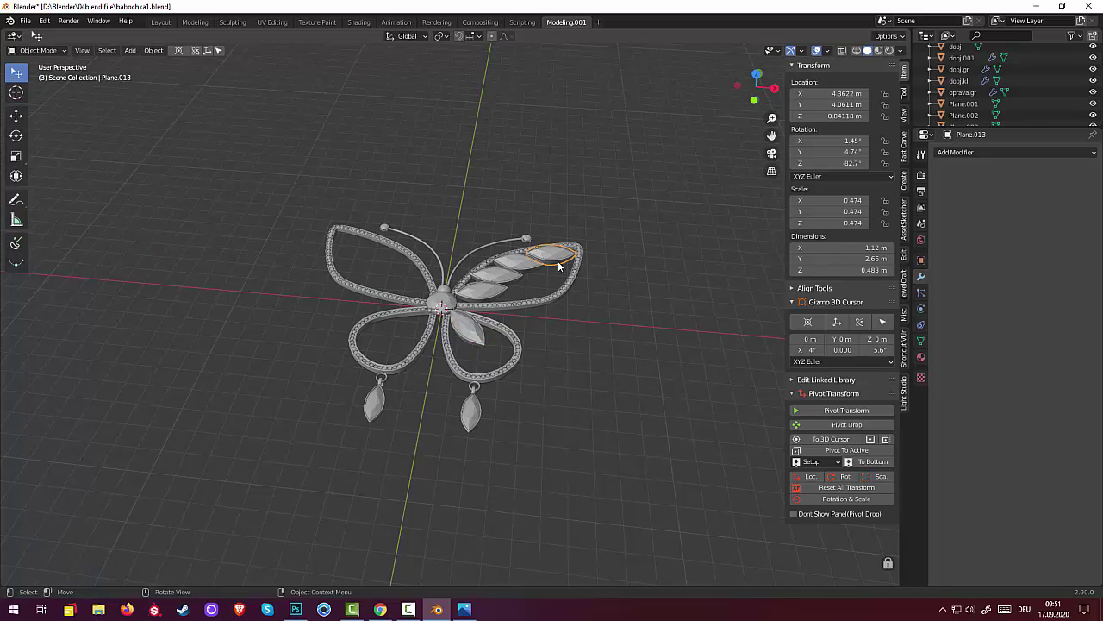
pyautogui.keyDown('shift'); pyautogui.click(535, 277); pyautogui.keyUp('shift')
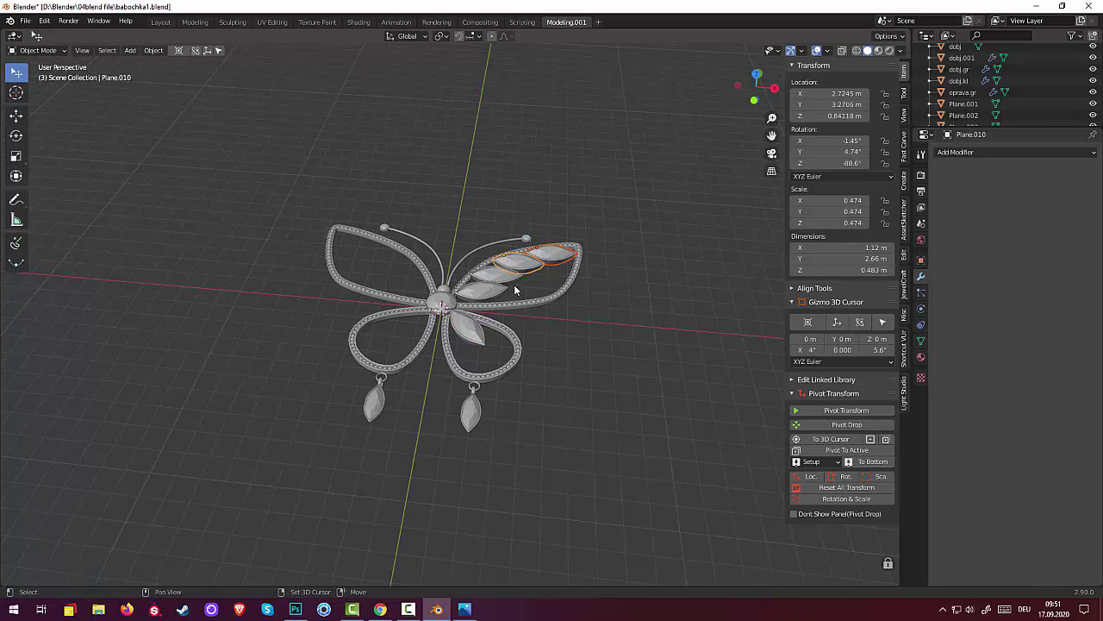
pyautogui.keyDown('shift'); pyautogui.click(515, 286); pyautogui.keyUp('shift')
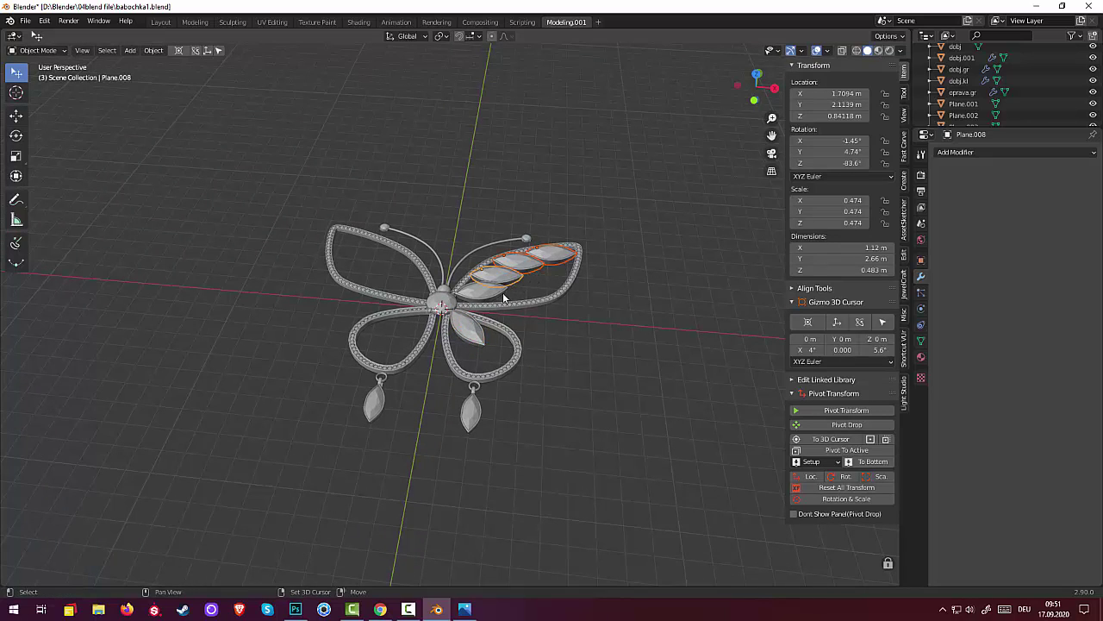
pyautogui.keyDown('shift'); pyautogui.click(504, 297); pyautogui.keyUp('shift')
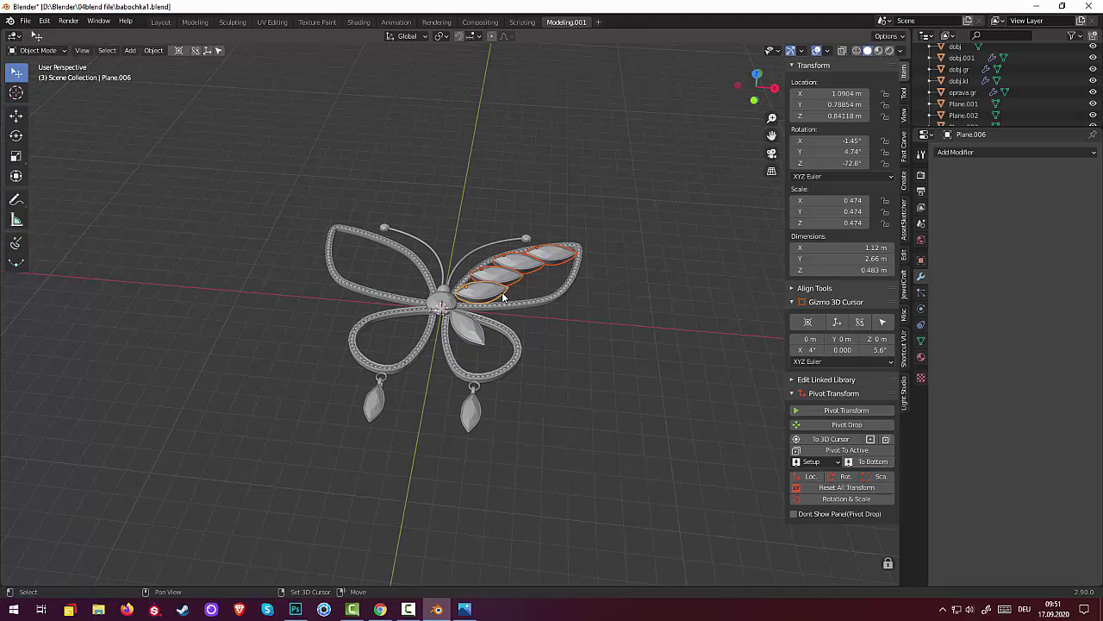
pyautogui.keyDown('shift'); pyautogui.click(470, 341); pyautogui.keyUp('shift')
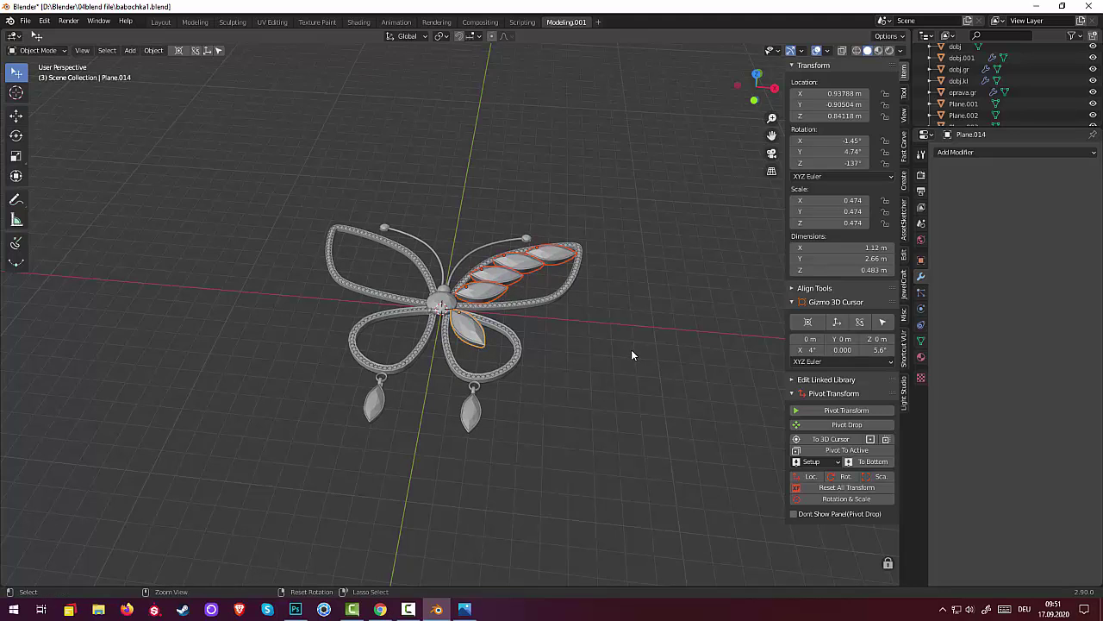
pyautogui.hotkey('ctrl', 'j')
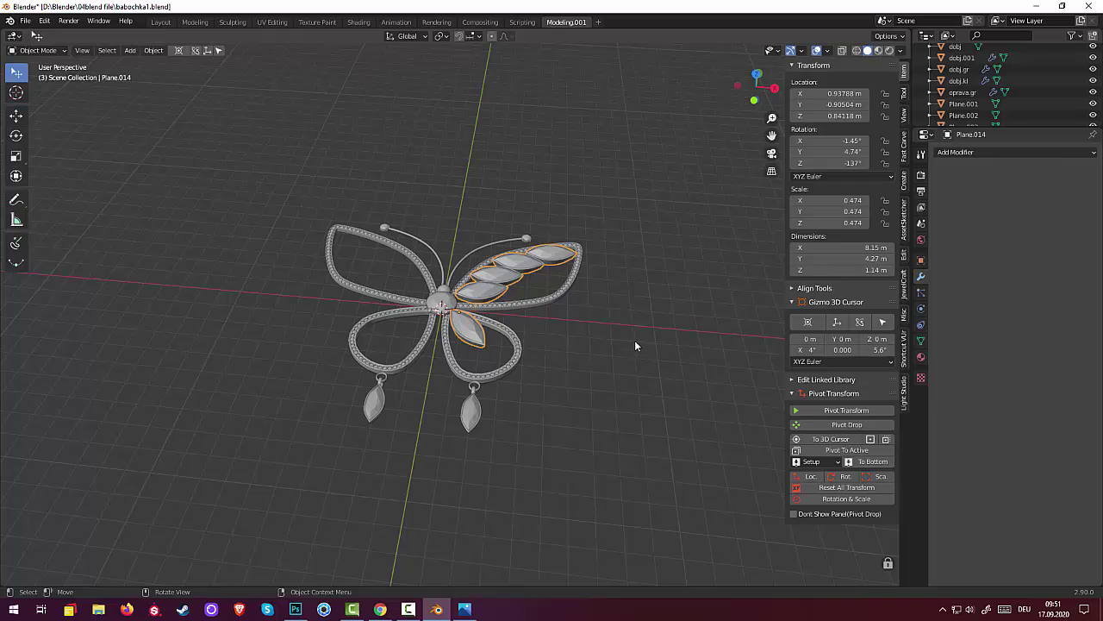
pyautogui.moveTo(631, 353); pyautogui.dragTo(653, 404, button='middle')
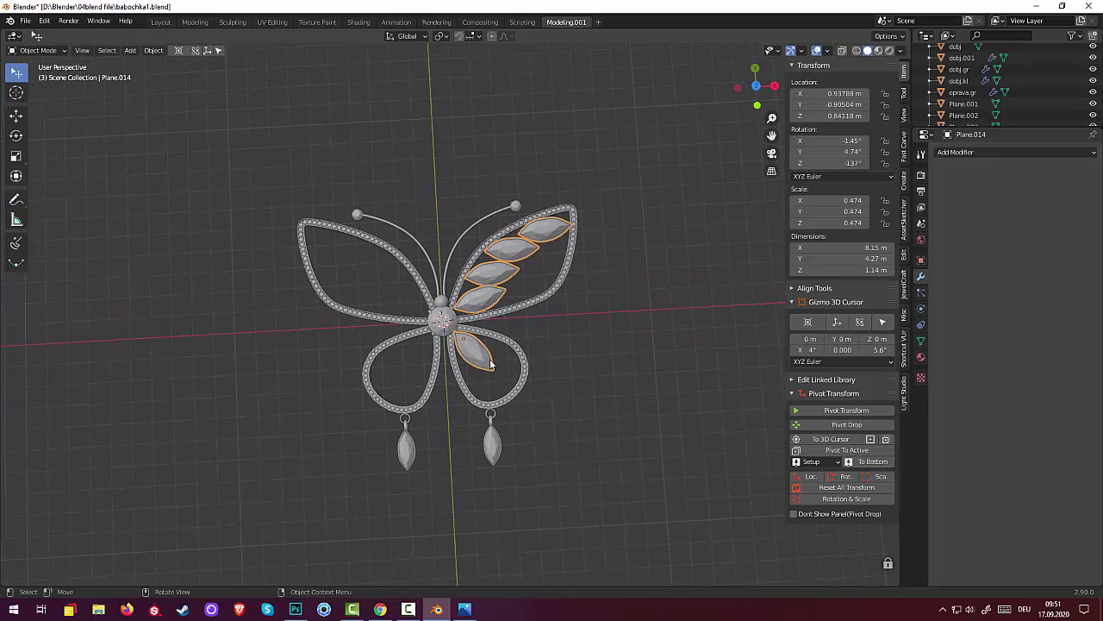
pyautogui.hotkey('ctrl', 'z')
# - Reselect the right-wing gems, join them into Plane.012, and reset location, rotation and scale to 0 m, 0°, 1
pyautogui.keyDown('shift'); pyautogui.click(486, 297); pyautogui.keyUp('shift')
pyautogui.keyDown('shift'); pyautogui.click(498, 277); pyautogui.keyUp('shift')
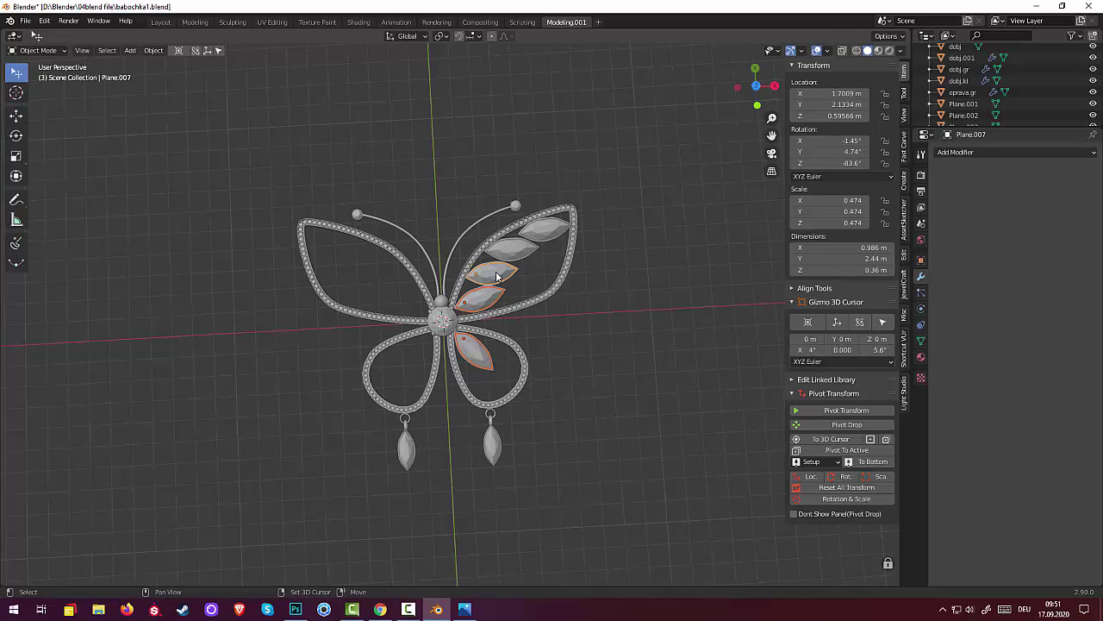
pyautogui.keyDown('shift'); pyautogui.click(516, 253); pyautogui.keyUp('shift')
pyautogui.keyDown('shift'); pyautogui.click(542, 237); pyautogui.keyUp('shift')
pyautogui.keyDown('shift'); pyautogui.click(542, 235); pyautogui.keyUp('shift')
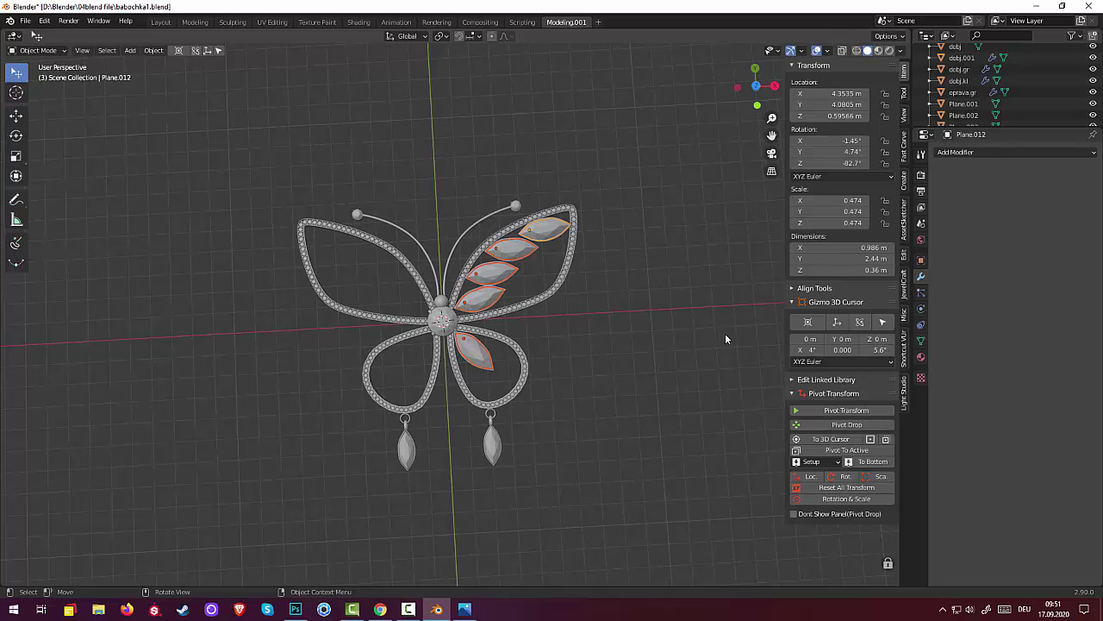
pyautogui.hotkey('ctrl', 'j')
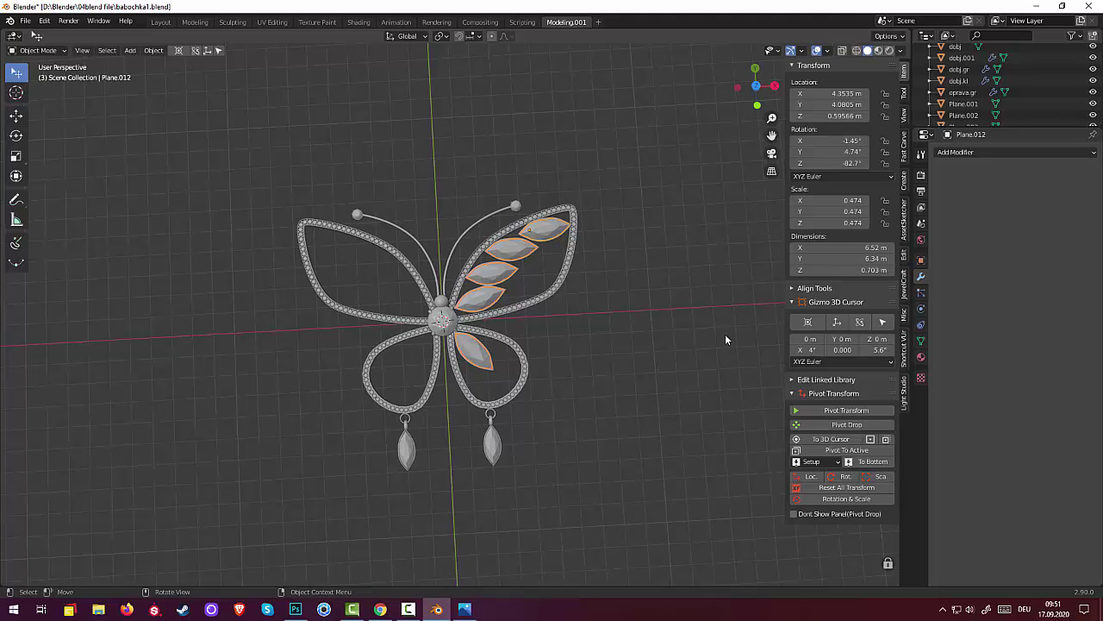
pyautogui.click(844, 488)
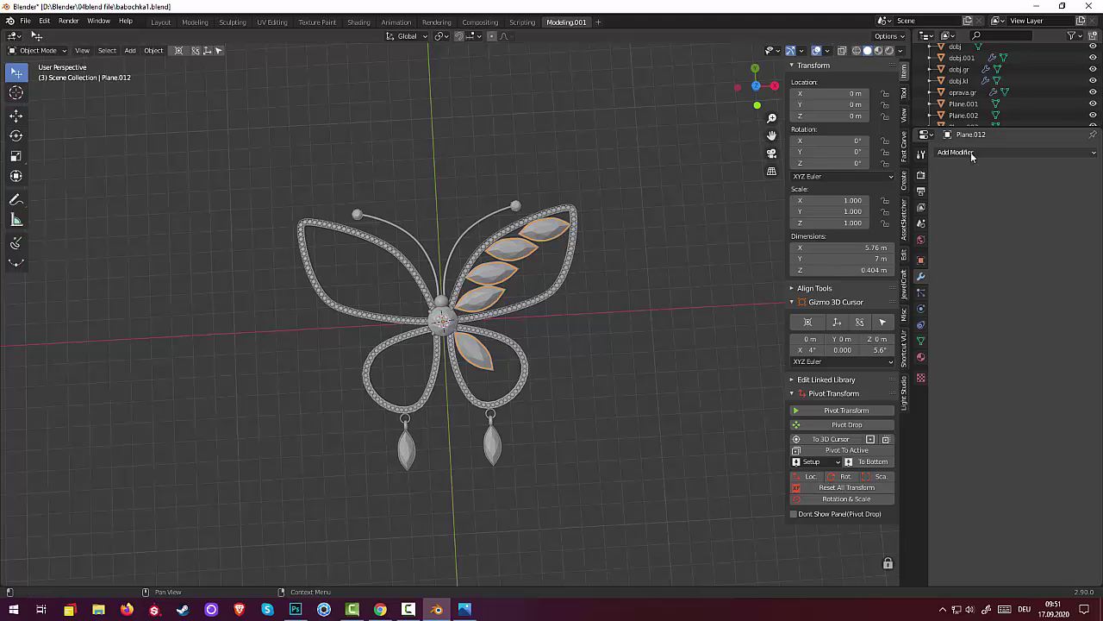
# - Add a Mirror modifier on X to Plane.012 so the gems also appear on the left wings
pyautogui.click(969, 151)
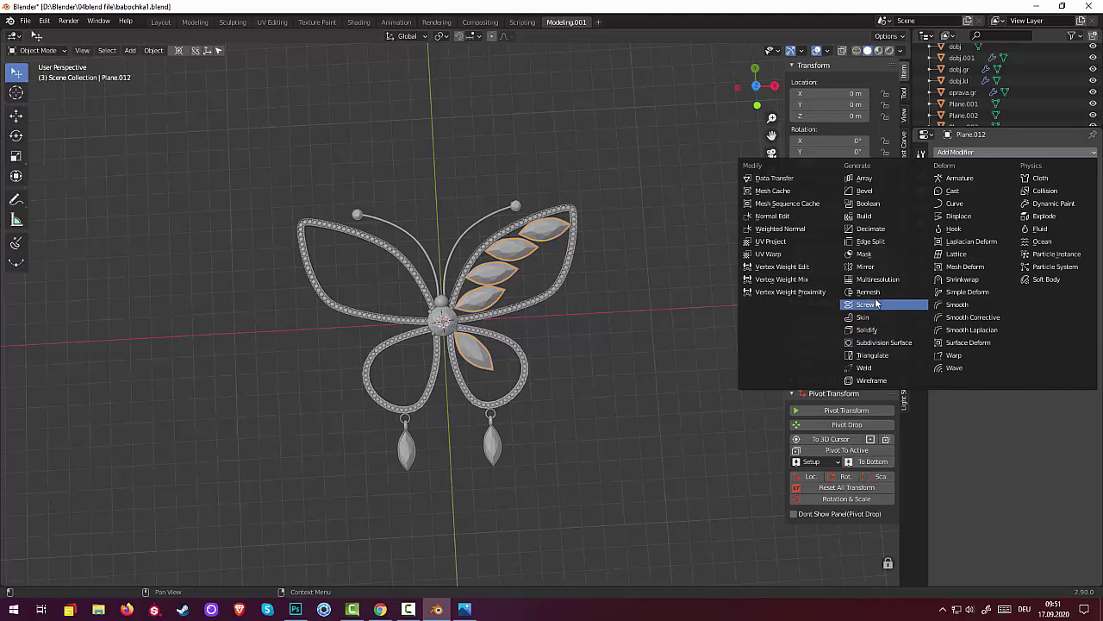
pyautogui.click(862, 267)
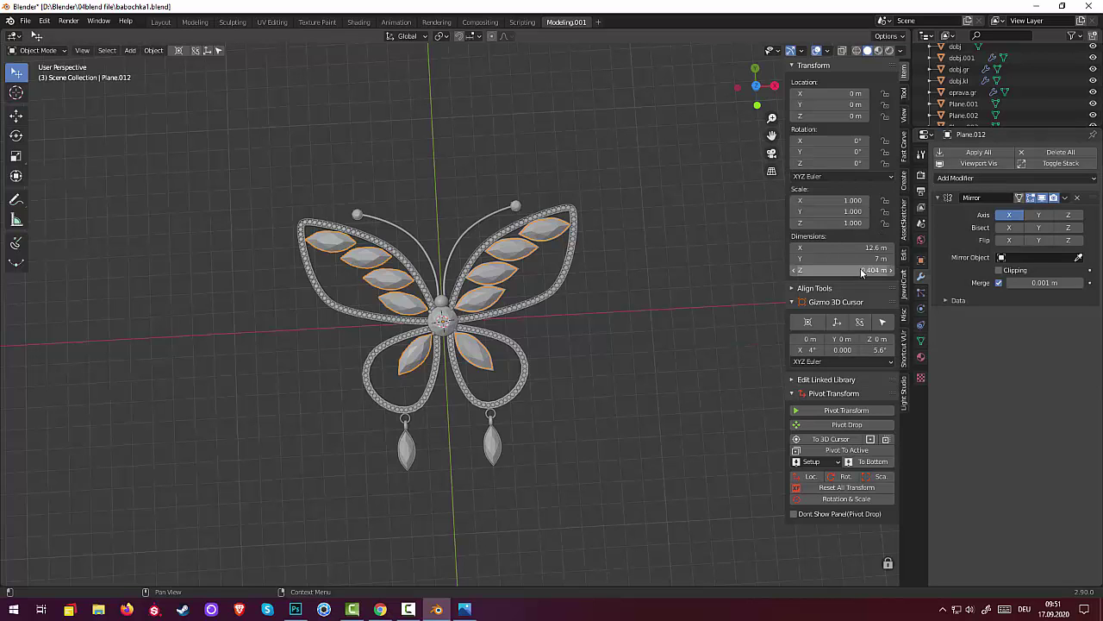
pyautogui.click(635, 380)
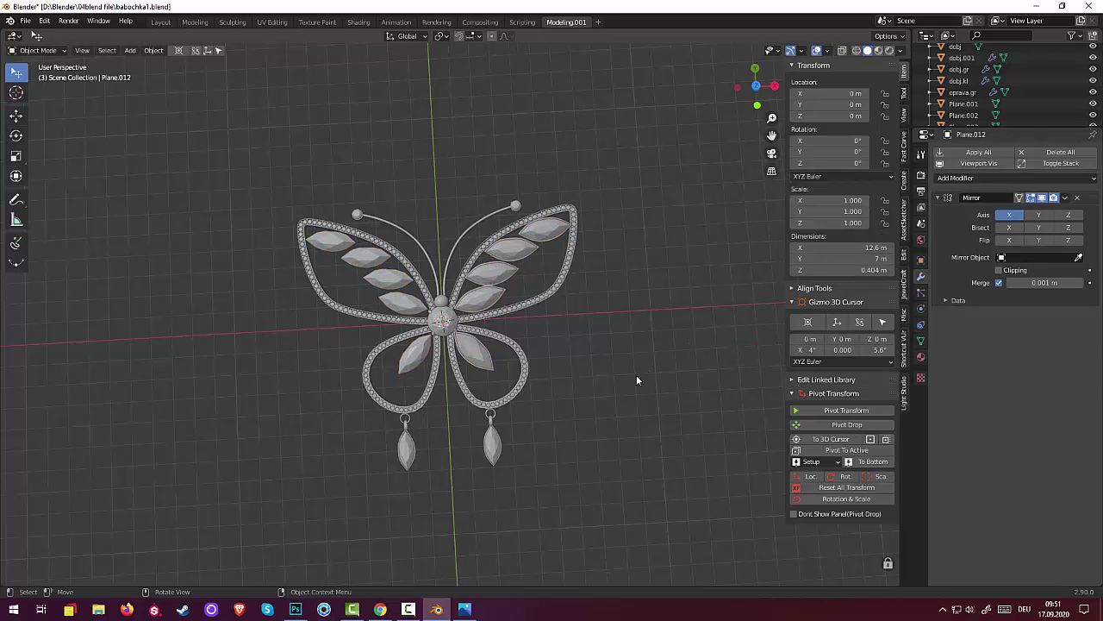
pyautogui.moveTo(635, 379); pyautogui.dragTo(540, 318, button='middle')
# - Undo the misplaced Mirror modifier and reset Plane.014 to 0 m location, 0° rotation, scale 1.000
pyautogui.click(529, 299)
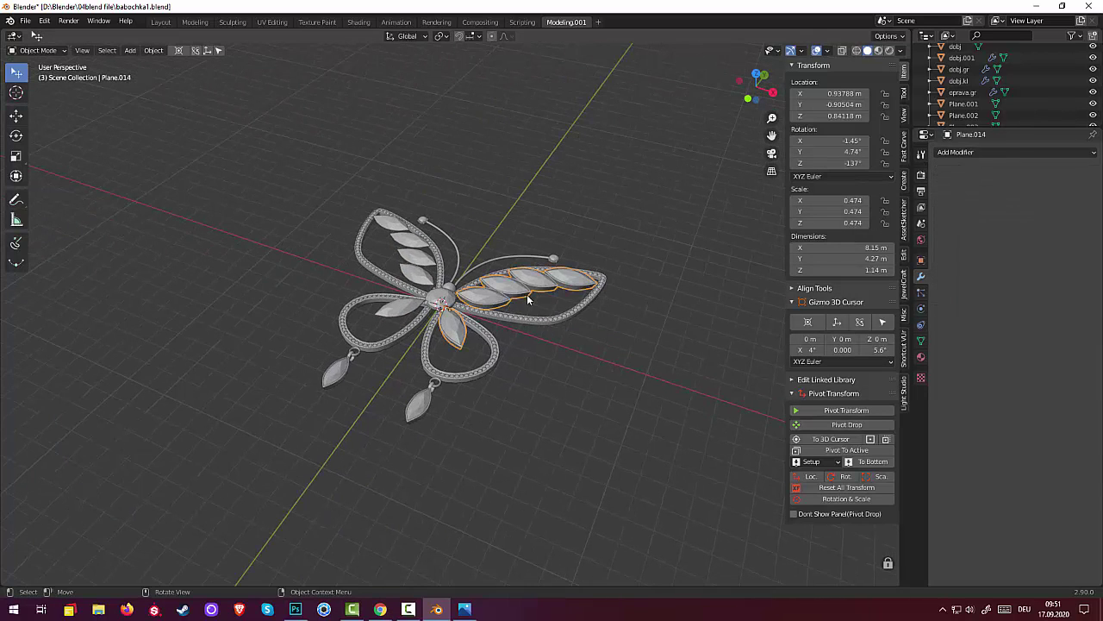
pyautogui.moveTo(597, 326)
pyautogui.mouseDown(button='middle')
pyautogui.moveTo(649, 384)
pyautogui.moveTo(634, 371)
pyautogui.mouseUp(button='middle')
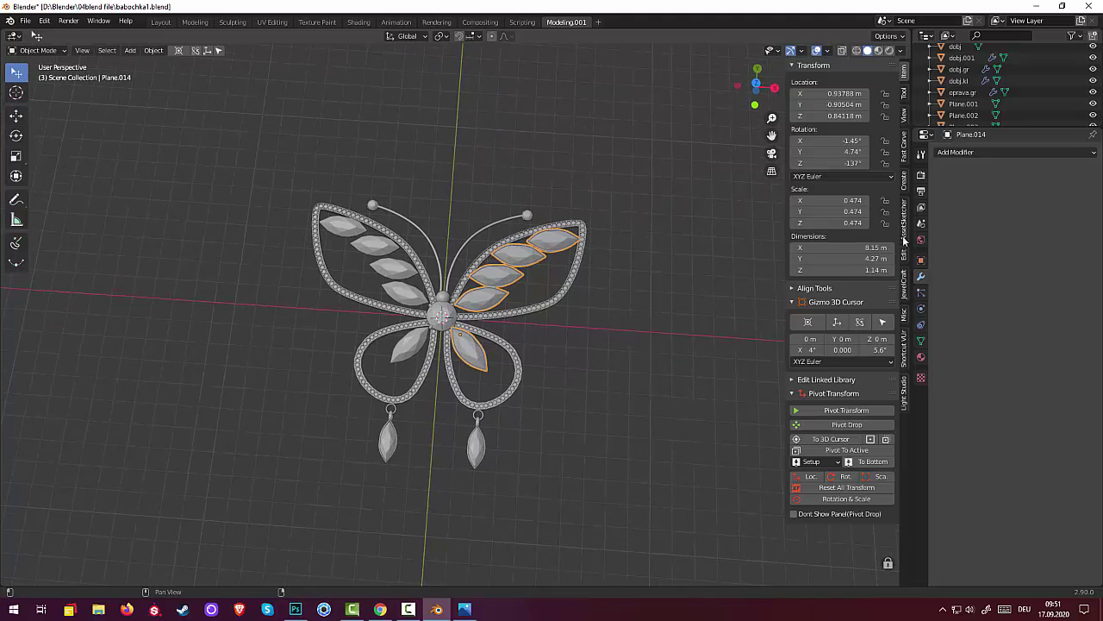
pyautogui.click(964, 159)
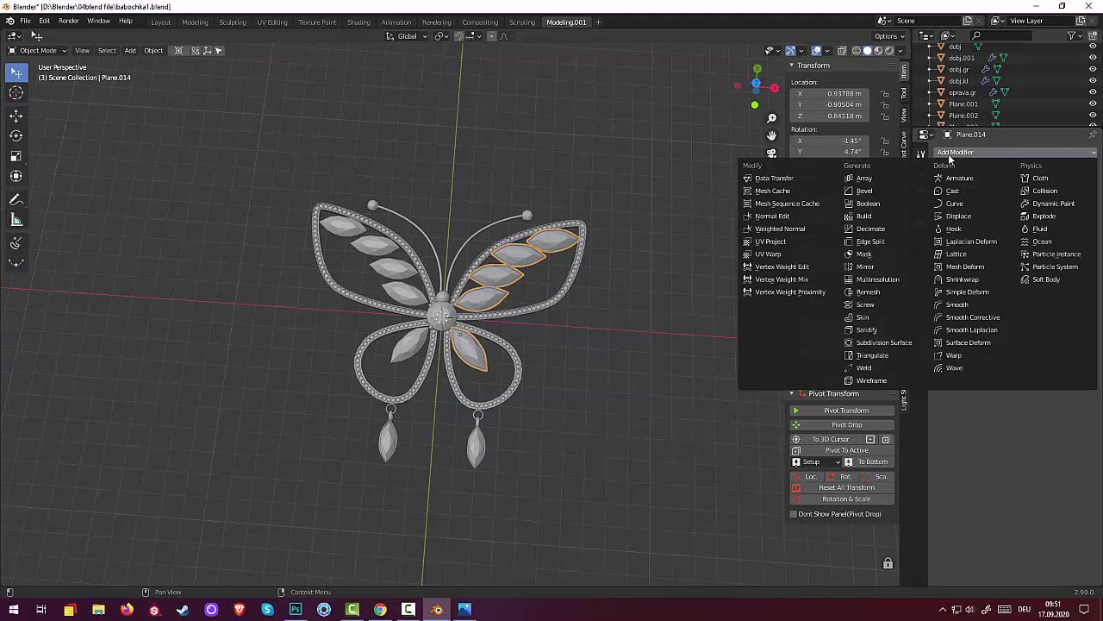
pyautogui.click(887, 269)
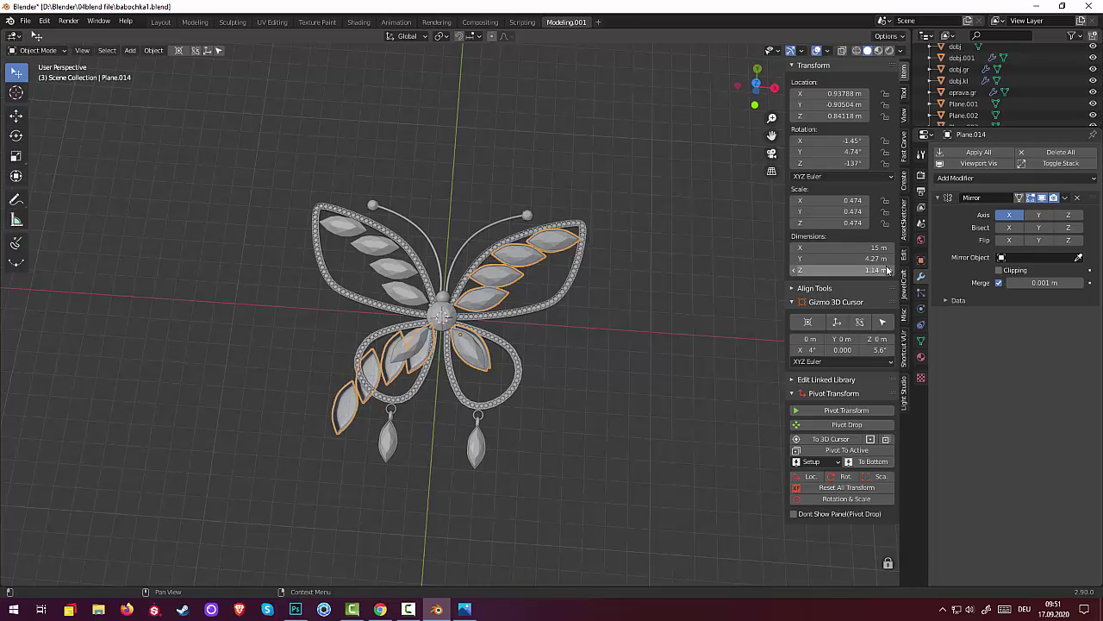
pyautogui.hotkey('ctrl', 'z')
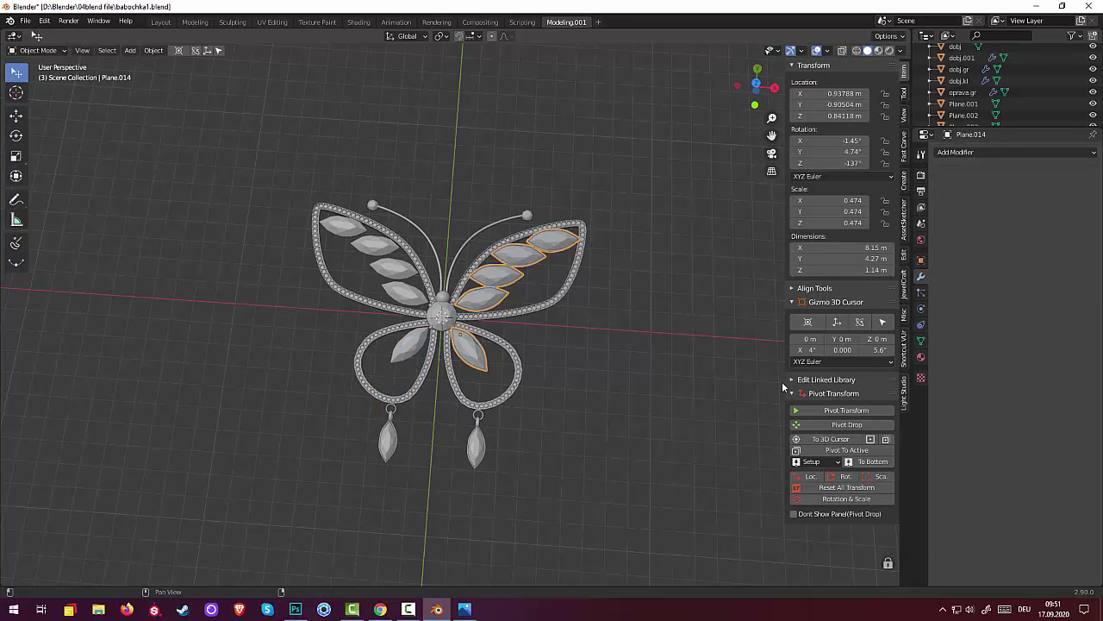
pyautogui.click(844, 488)
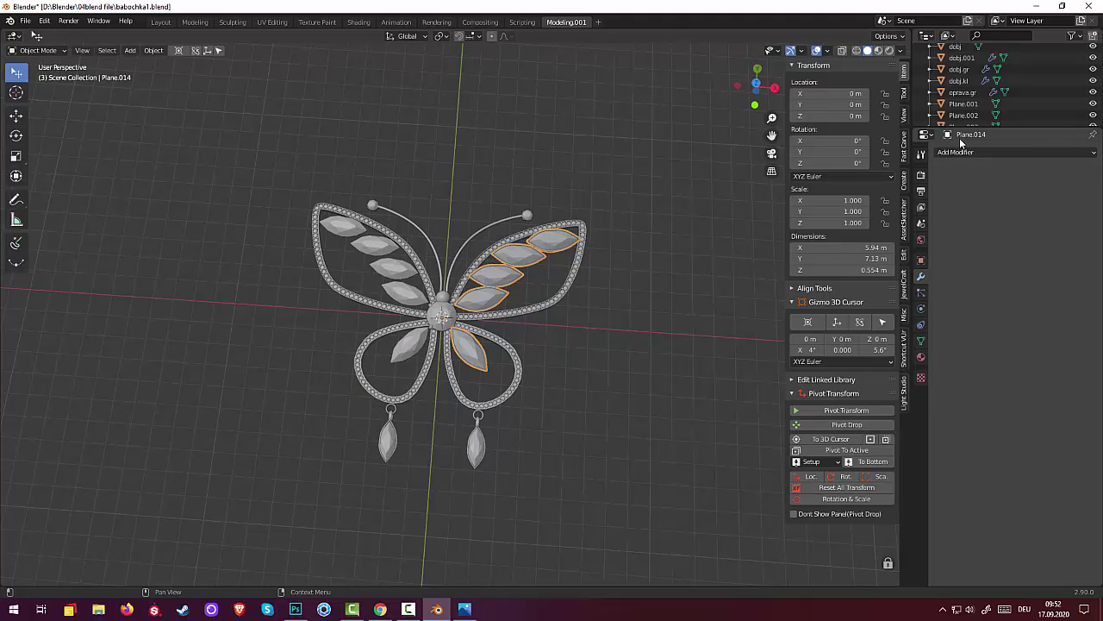
# - Add a Mirror modifier to Plane.014 so matching gems fill both wings, then bring up the Add menu
pyautogui.click(963, 153)
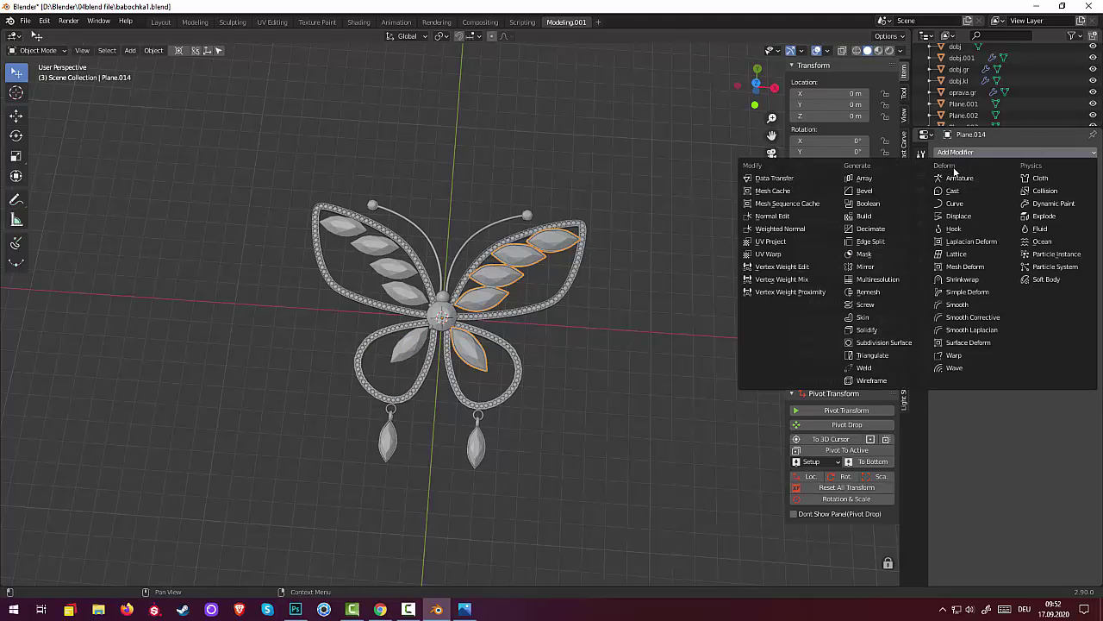
pyautogui.click(865, 266)
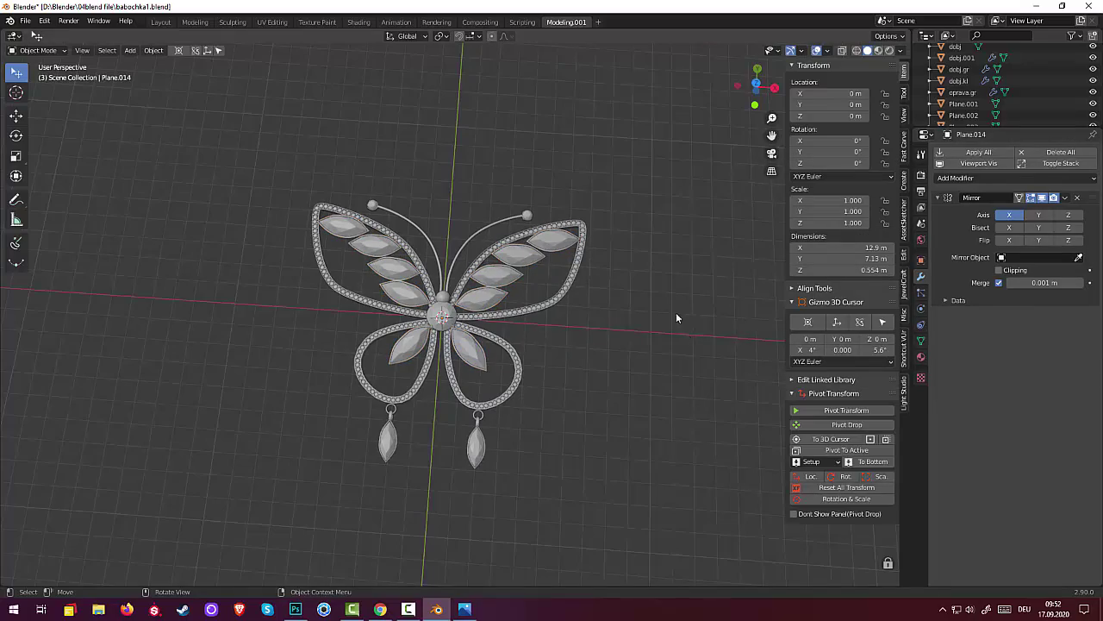
pyautogui.moveTo(676, 318)
pyautogui.mouseDown(button='middle')
pyautogui.moveTo(635, 582)
pyautogui.moveTo(700, 348)
pyautogui.mouseUp(button='middle')
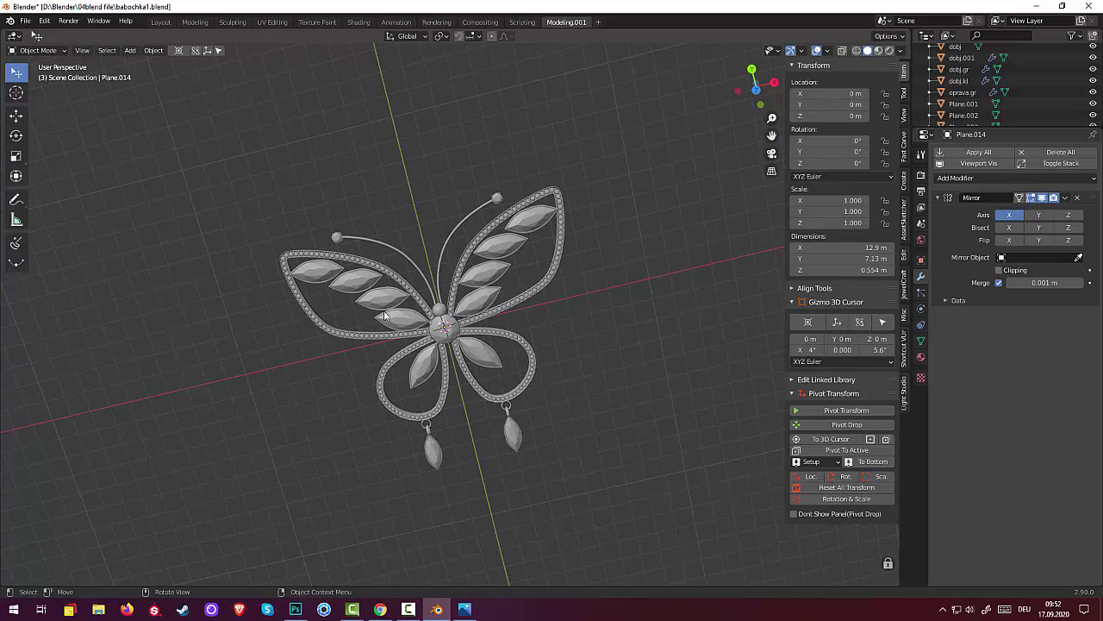
pyautogui.moveTo(540, 338)
pyautogui.mouseDown(button='middle')
pyautogui.moveTo(608, 278)
pyautogui.moveTo(594, 257)
pyautogui.moveTo(524, 300)
pyautogui.moveTo(508, 293)
pyautogui.moveTo(534, 265)
pyautogui.mouseUp(button='middle')
pyautogui.scroll(2, 525, 295)
pyautogui.scroll(3, 531, 285)
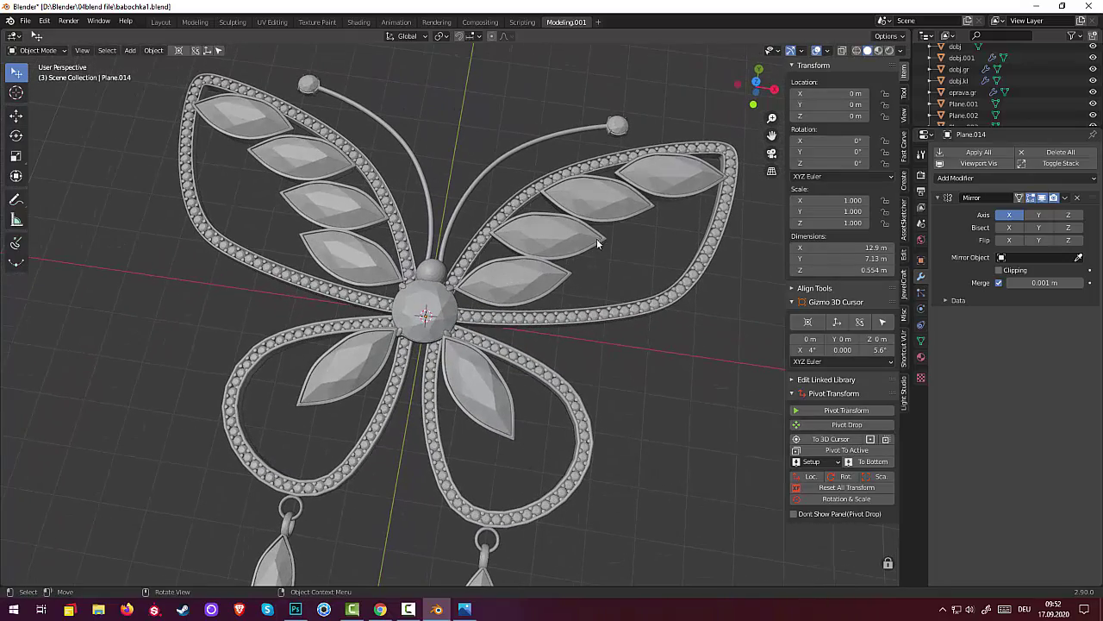
pyautogui.moveTo(640, 255); pyautogui.dragTo(640, 268, button='middle')
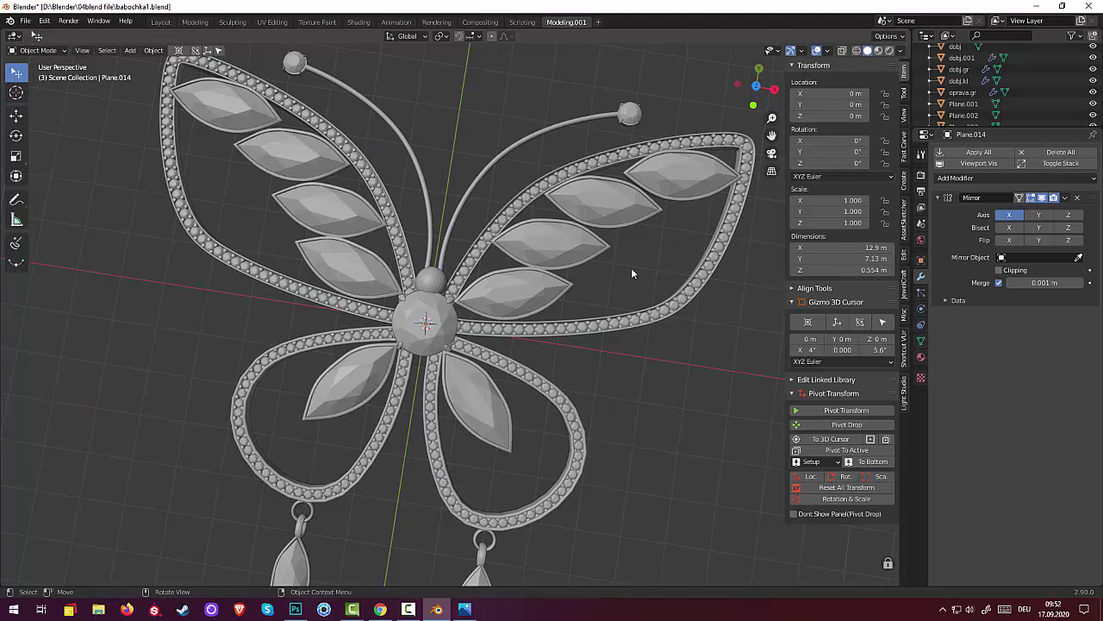
pyautogui.hotkey('shift', 'a')
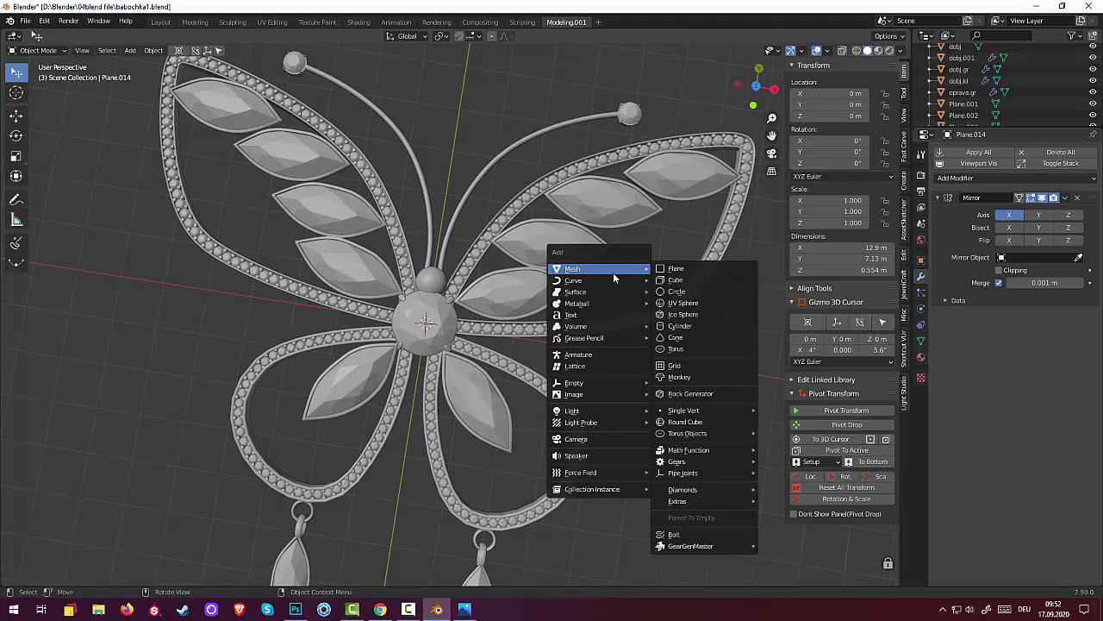
# - Add a cylinder, scale it uniformly to 0.101, then stretch it 2.32 times along Z
pyautogui.click(691, 325)
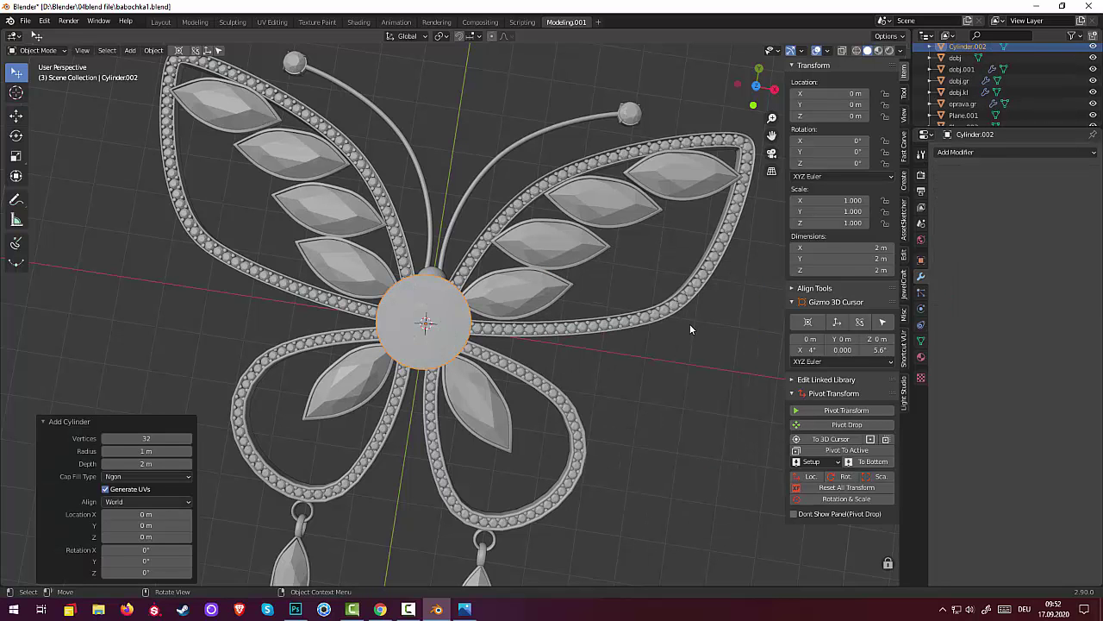
pyautogui.moveTo(623, 300); pyautogui.dragTo(612, 205, button='middle')
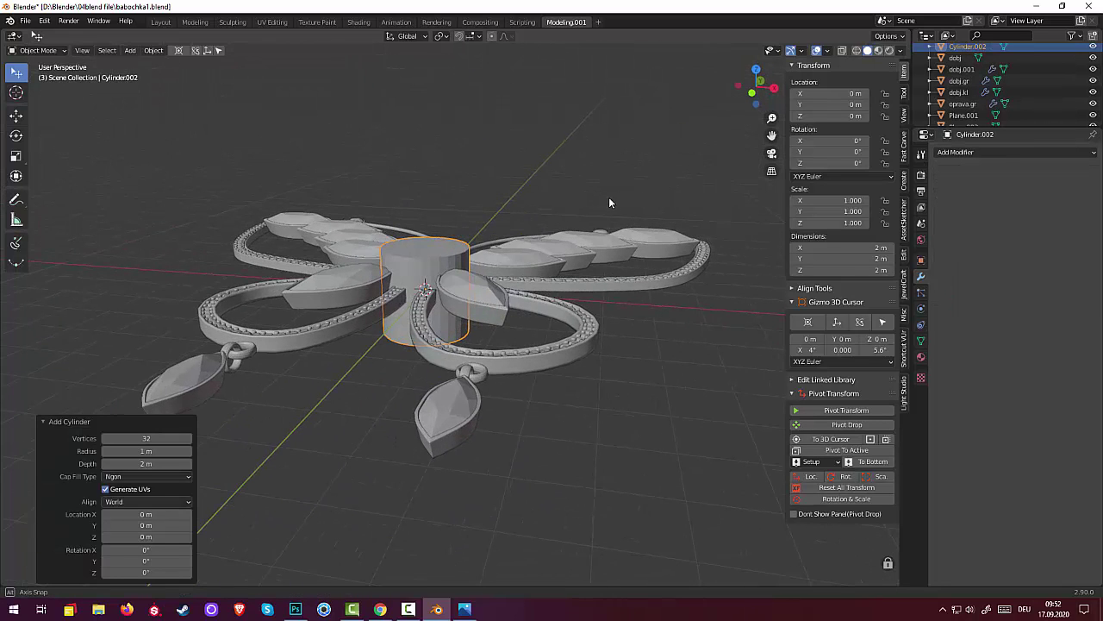
pyautogui.press('s')
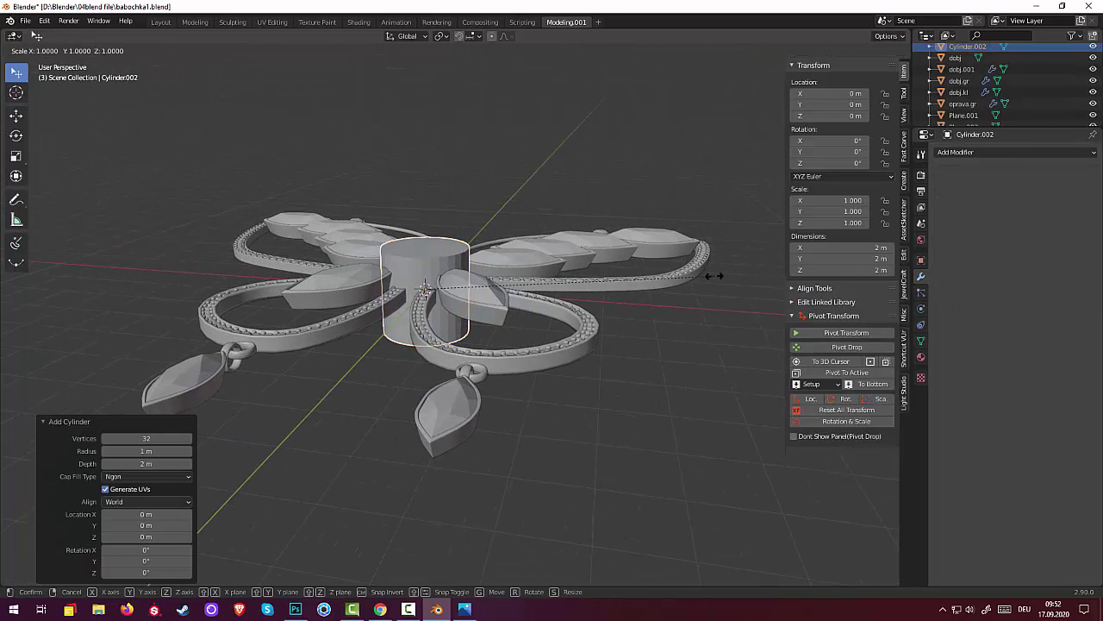
pyautogui.click(454, 281)
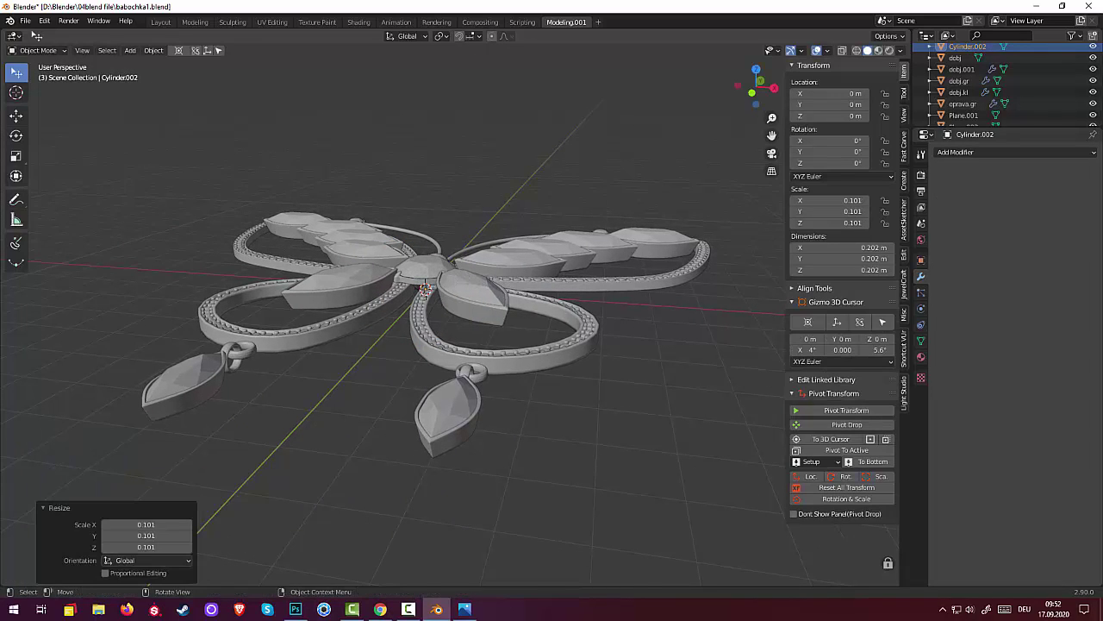
pyautogui.press('s')
pyautogui.press('z')
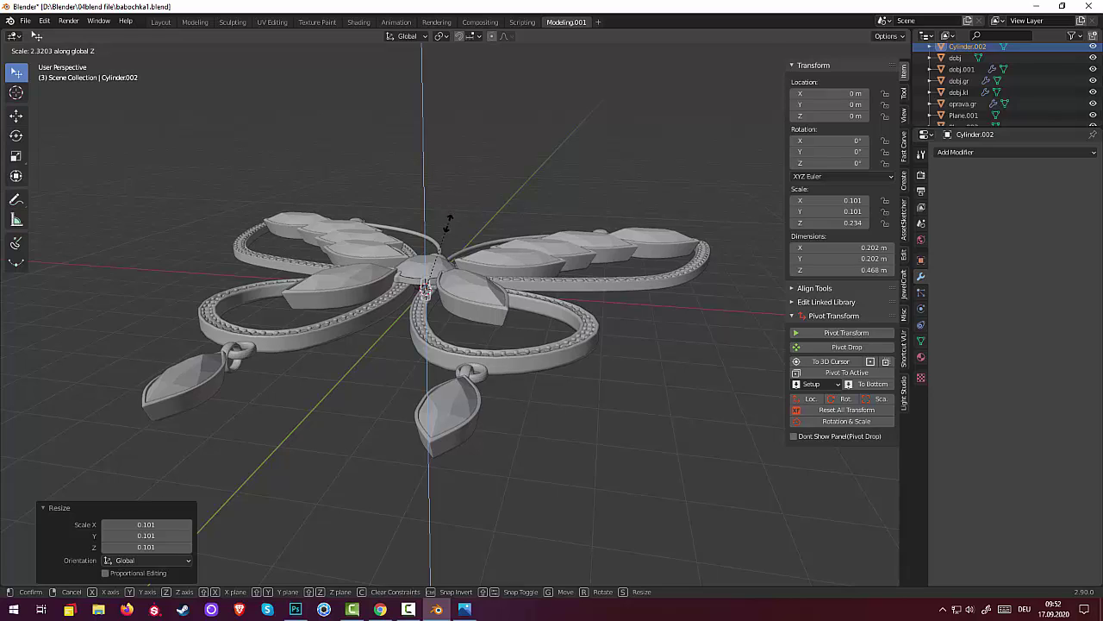
pyautogui.click(463, 232)
# - In top orthographic view, move the cylinder onto the right upper wing
pyautogui.moveTo(492, 254); pyautogui.dragTo(528, 383, button='middle')
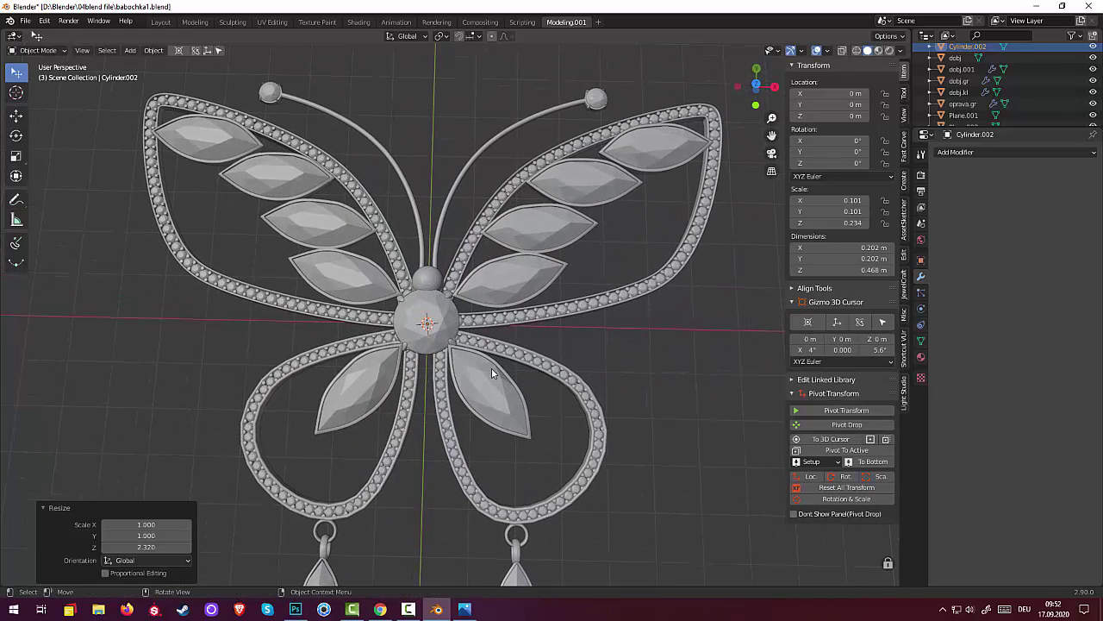
pyautogui.press('KP_7')
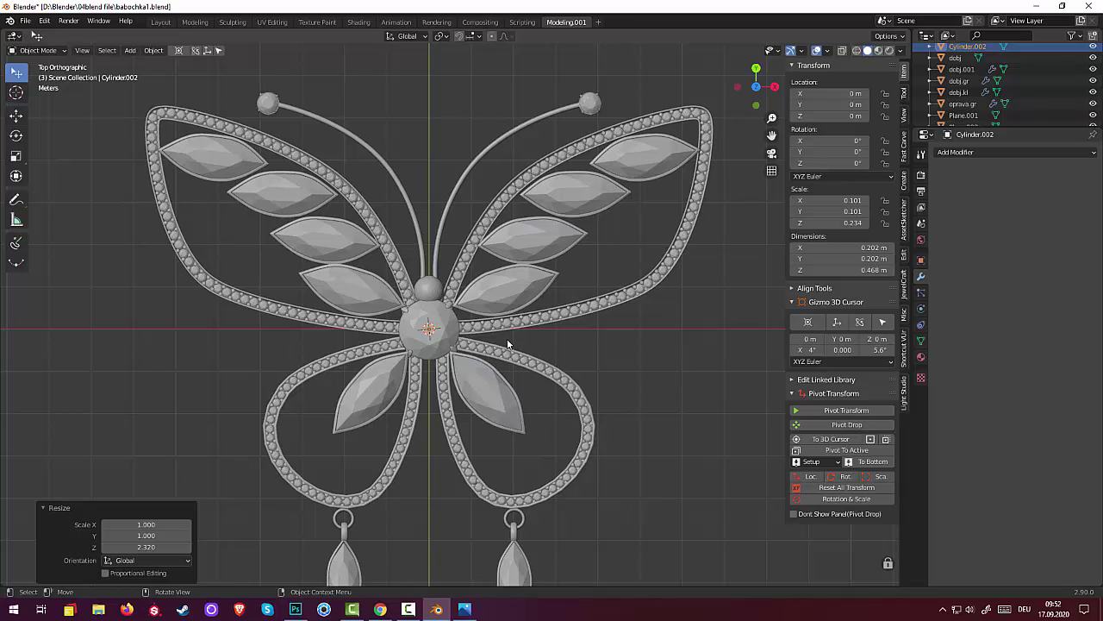
pyautogui.press('g')
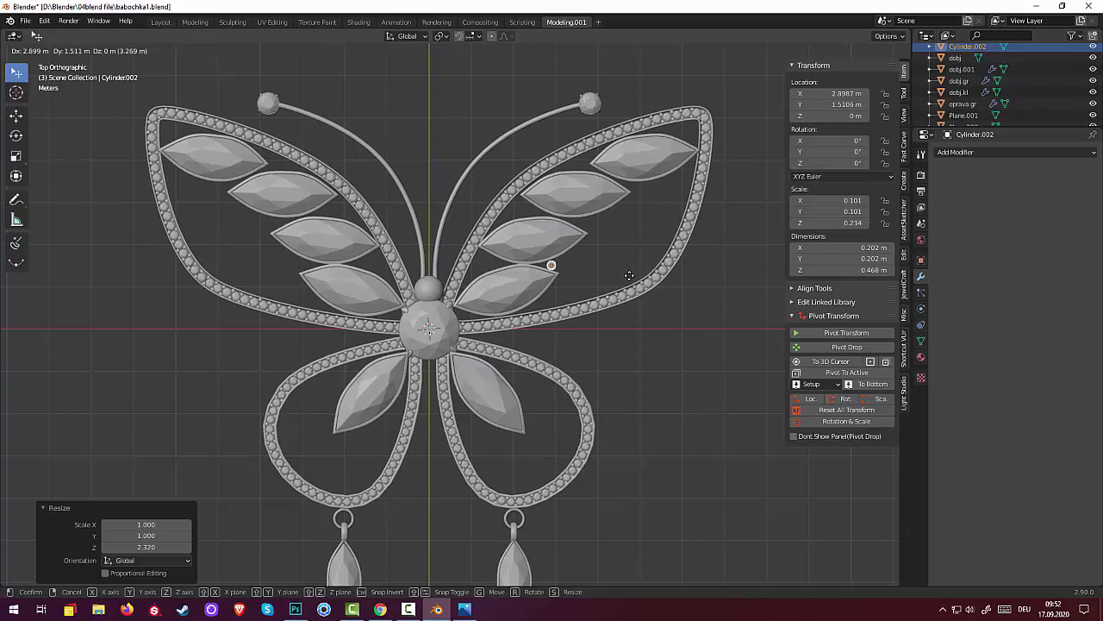
pyautogui.click(629, 275)
pyautogui.moveTo(687, 311); pyautogui.dragTo(545, 291, button='middle')
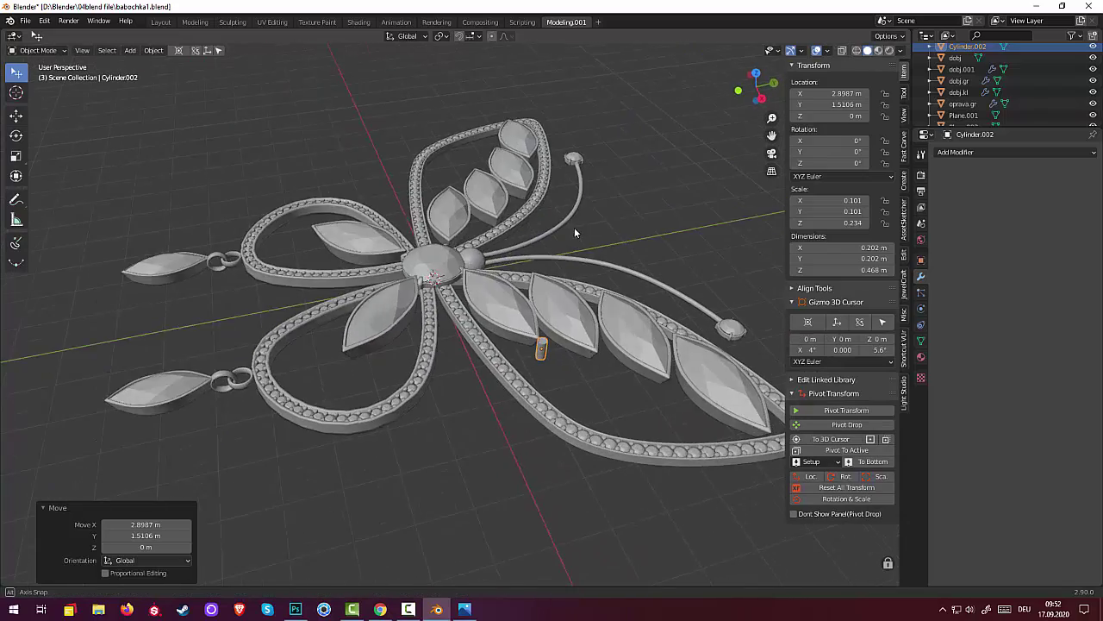
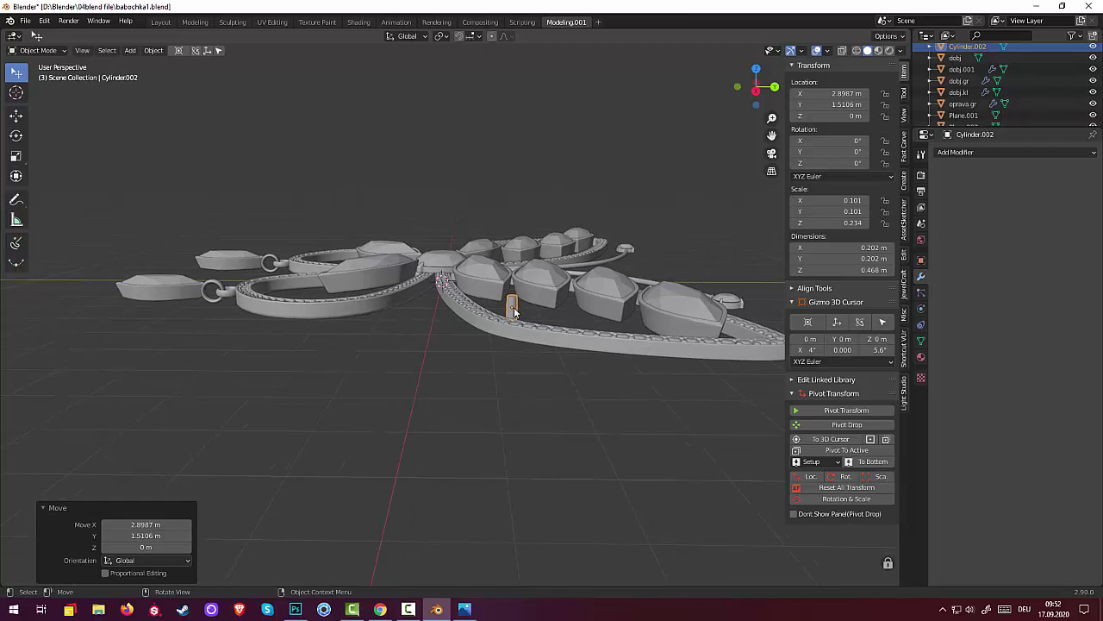
# - Raise Cylinder.002 vertically to Z 0.407 m, then view the butterfly from the top
pyautogui.press('g')
pyautogui.press('z')
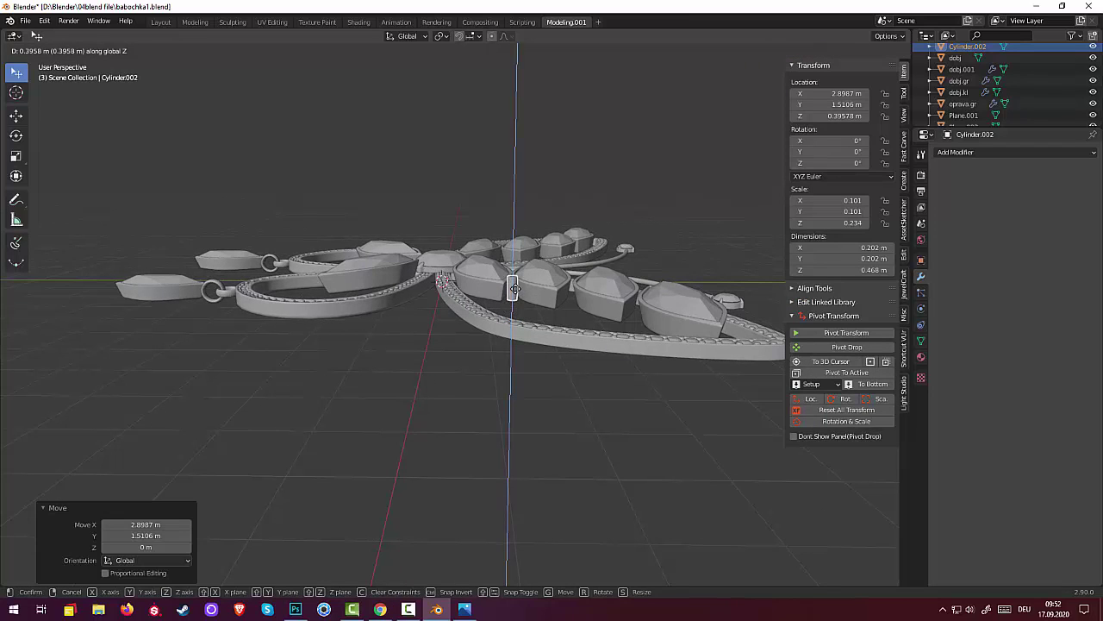
pyautogui.click(514, 287)
pyautogui.moveTo(574, 303)
pyautogui.mouseDown(button='middle')
pyautogui.moveTo(671, 386)
pyautogui.moveTo(692, 420)
pyautogui.mouseUp(button='middle')
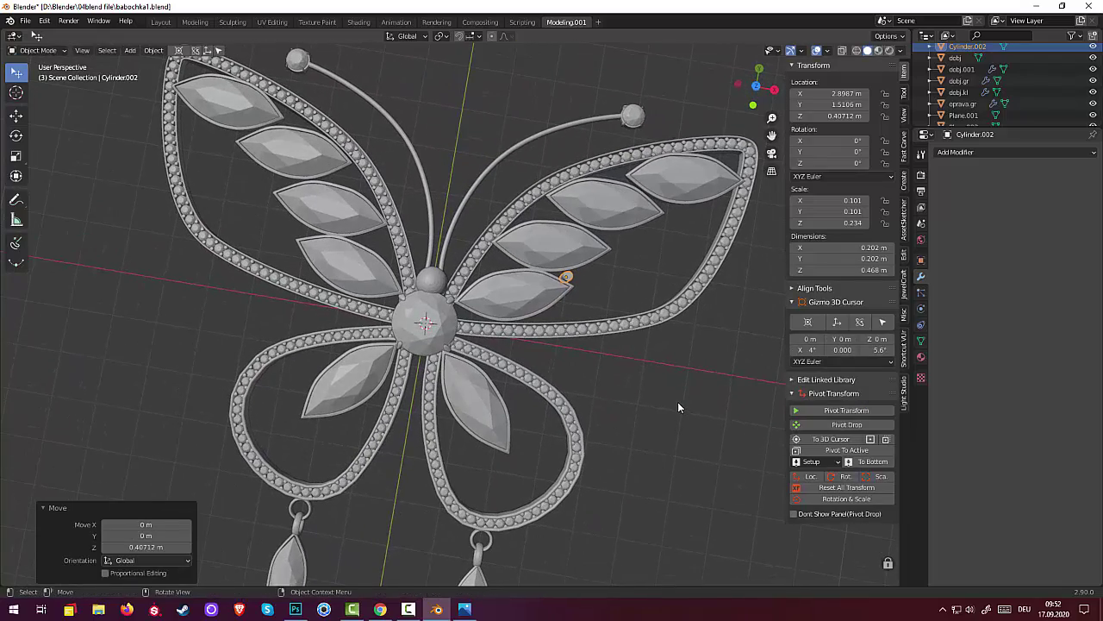
pyautogui.press('KP_7')
pyautogui.scroll(2, 672, 405)
pyautogui.scroll(5, 647, 329)
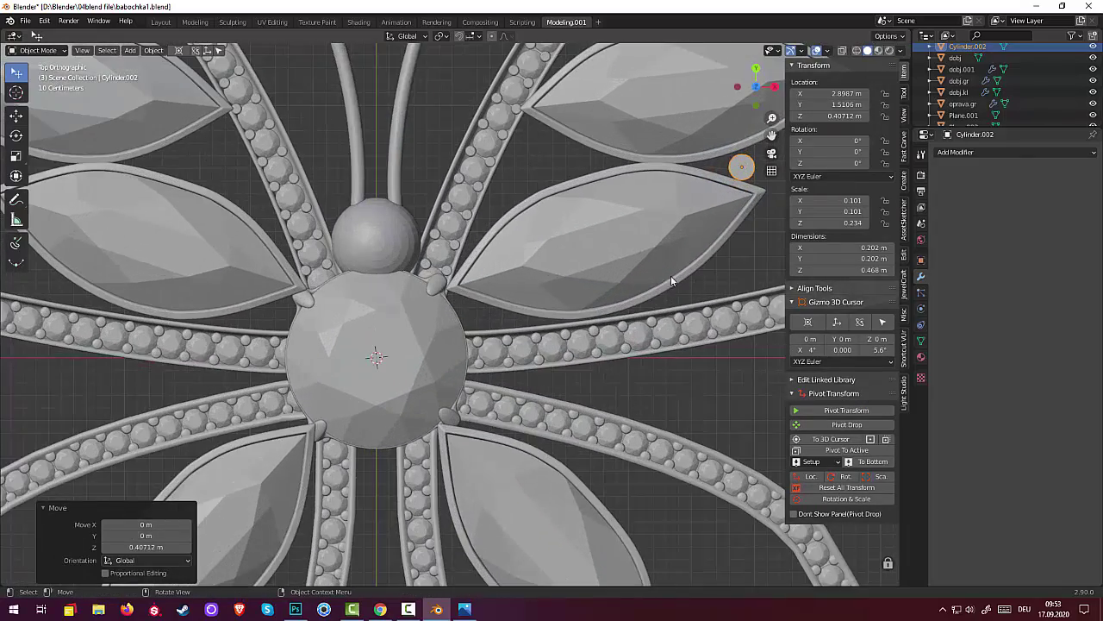
pyautogui.moveTo(670, 279)
pyautogui.mouseDown(button='middle')
pyautogui.moveTo(561, 323)
pyautogui.moveTo(711, 334)
pyautogui.moveTo(725, 300)
pyautogui.moveTo(690, 307)
pyautogui.mouseUp(button='middle')
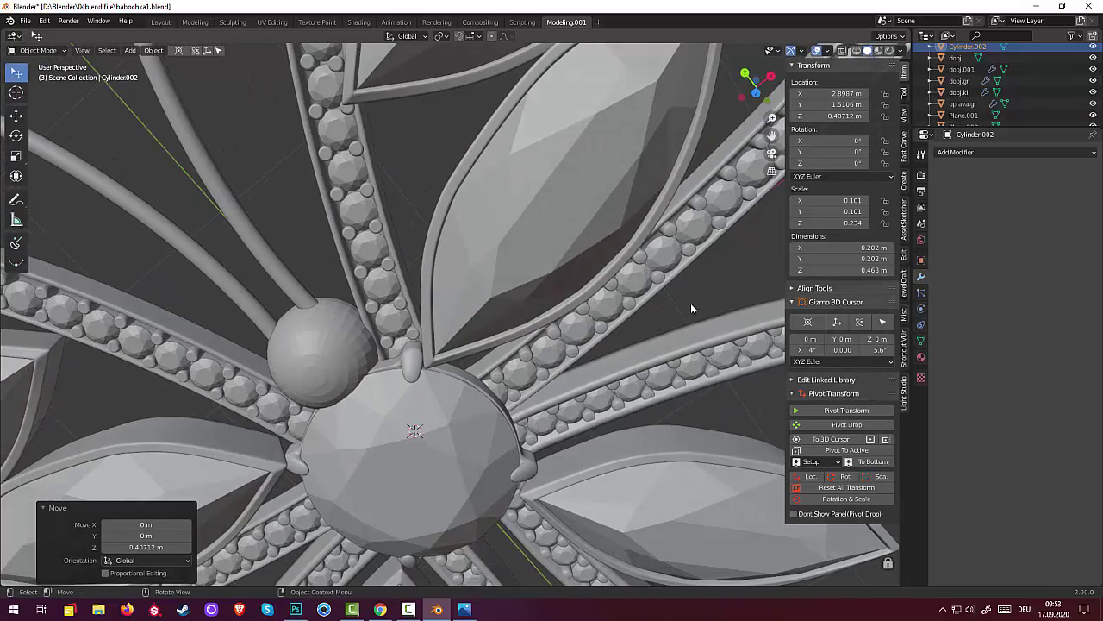
pyautogui.press('KP_7')
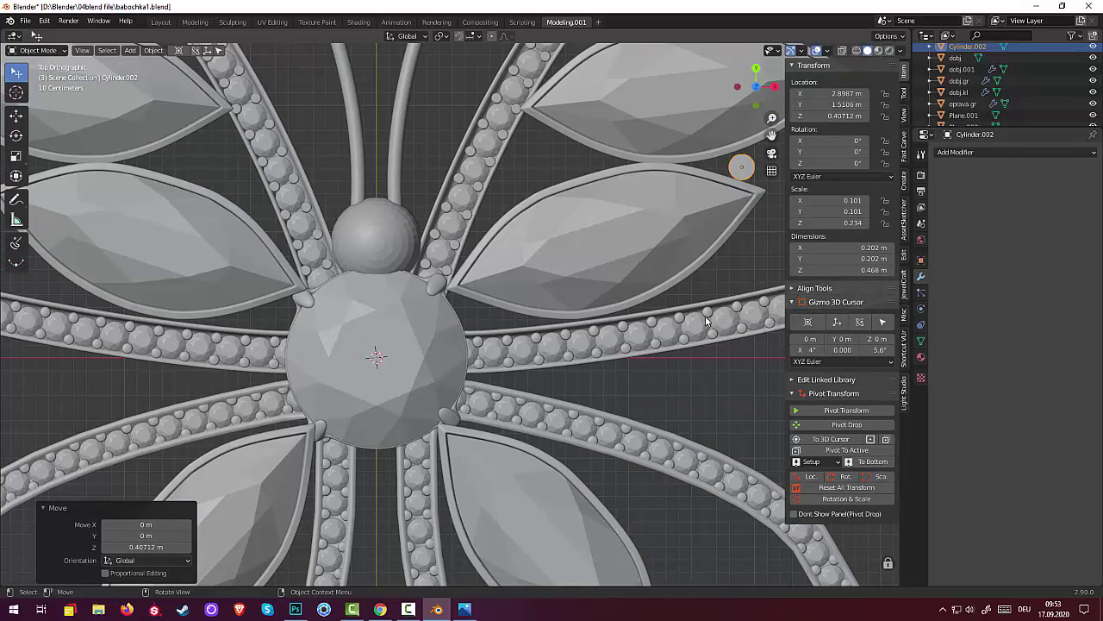
pyautogui.moveTo(701, 334)
pyautogui.keyDown('shift'); pyautogui.mouseDown(button='middle')
pyautogui.moveTo(601, 320)
pyautogui.moveTo(463, 406)
pyautogui.moveTo(526, 465)
pyautogui.moveTo(566, 373)
pyautogui.mouseUp(button='middle'); pyautogui.keyUp('shift')
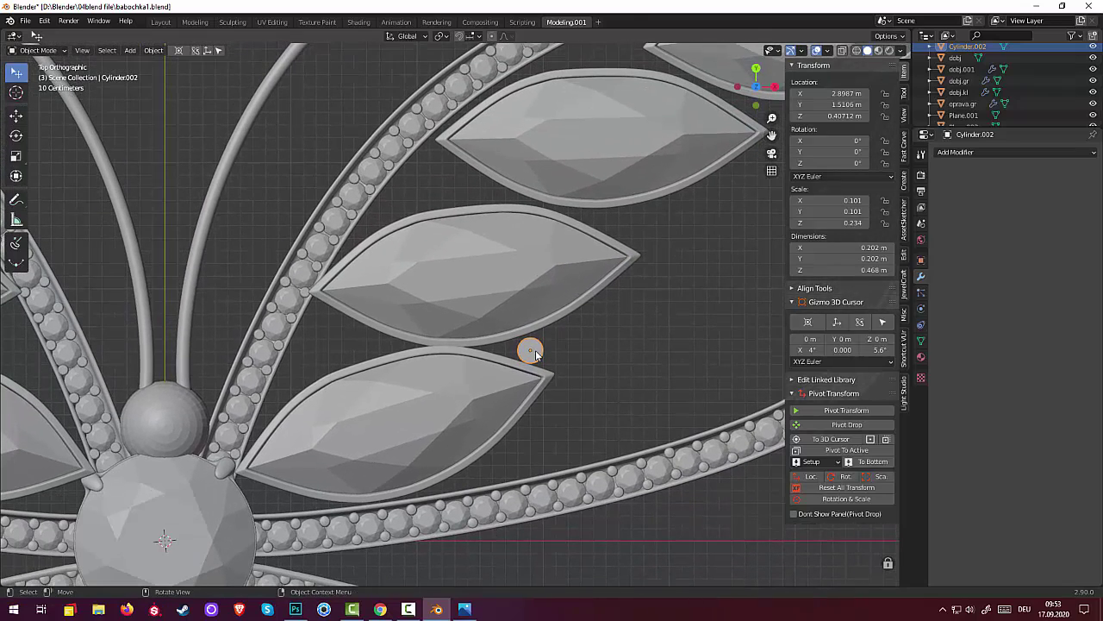
# - Scale the cylinder by 1.166 and nudge it between the two gem settings
pyautogui.press('s')
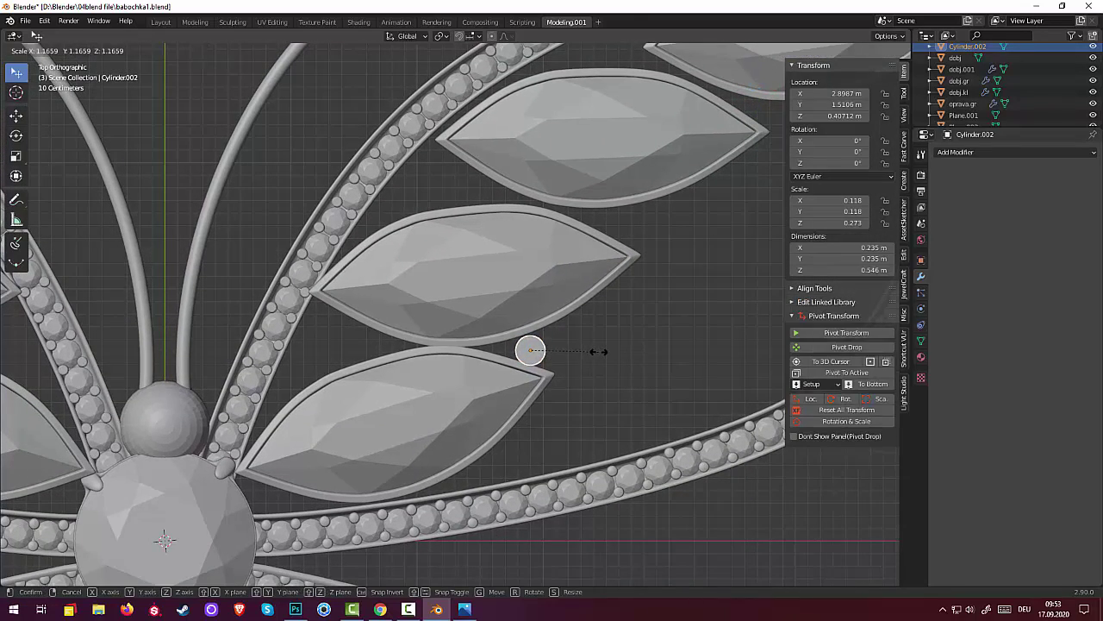
pyautogui.click(600, 352)
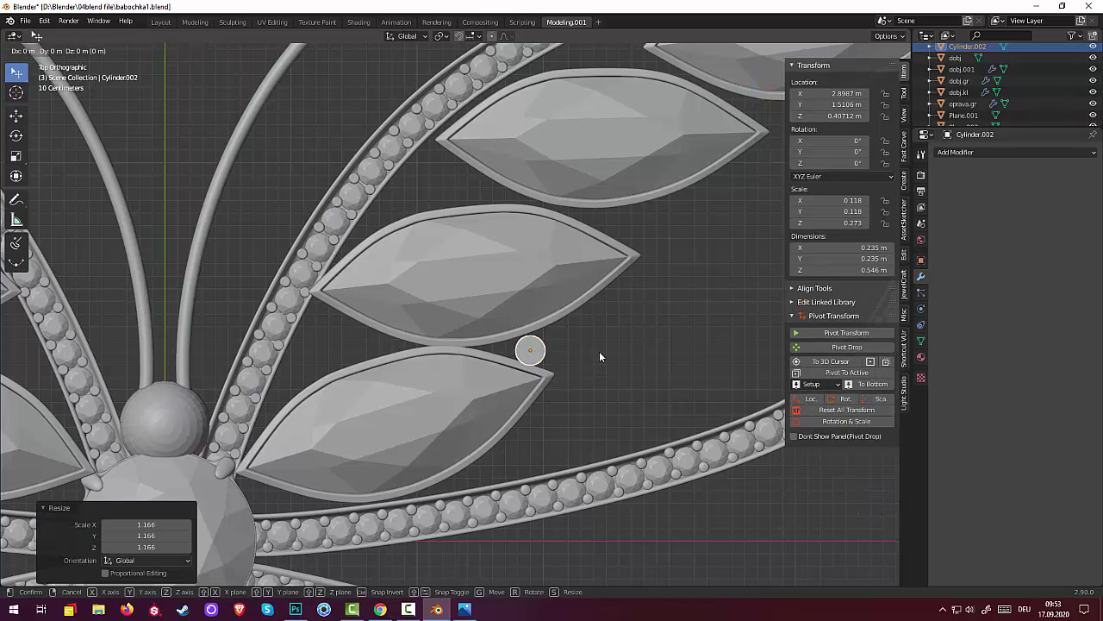
pyautogui.press('g')
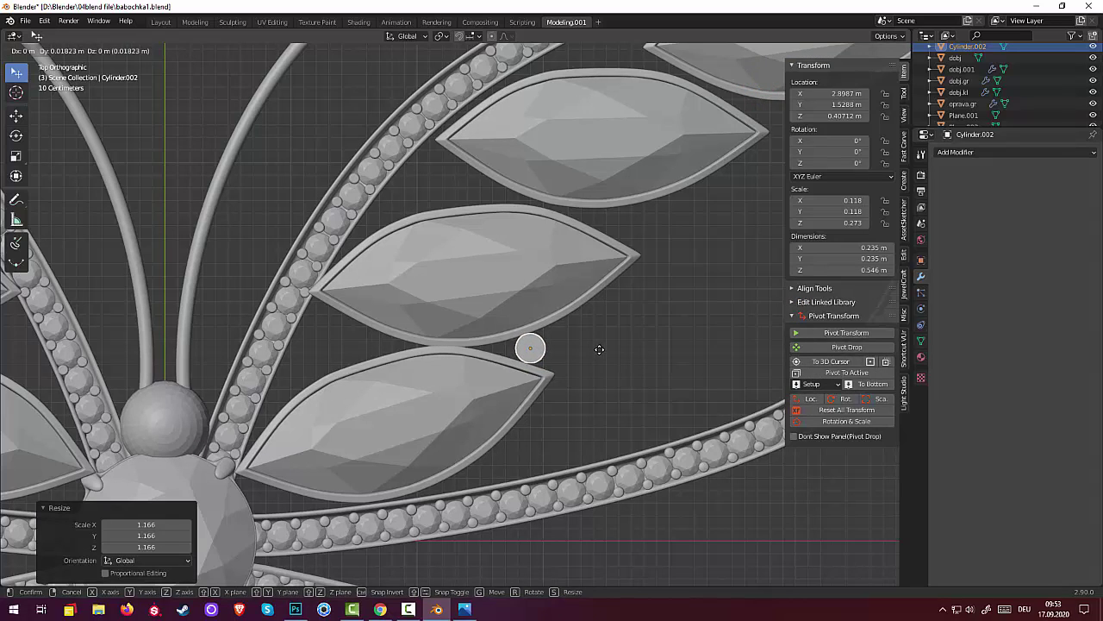
pyautogui.click(600, 348)
pyautogui.moveTo(613, 348)
pyautogui.mouseDown(button='middle')
pyautogui.moveTo(535, 271)
pyautogui.moveTo(448, 269)
pyautogui.mouseUp(button='middle')
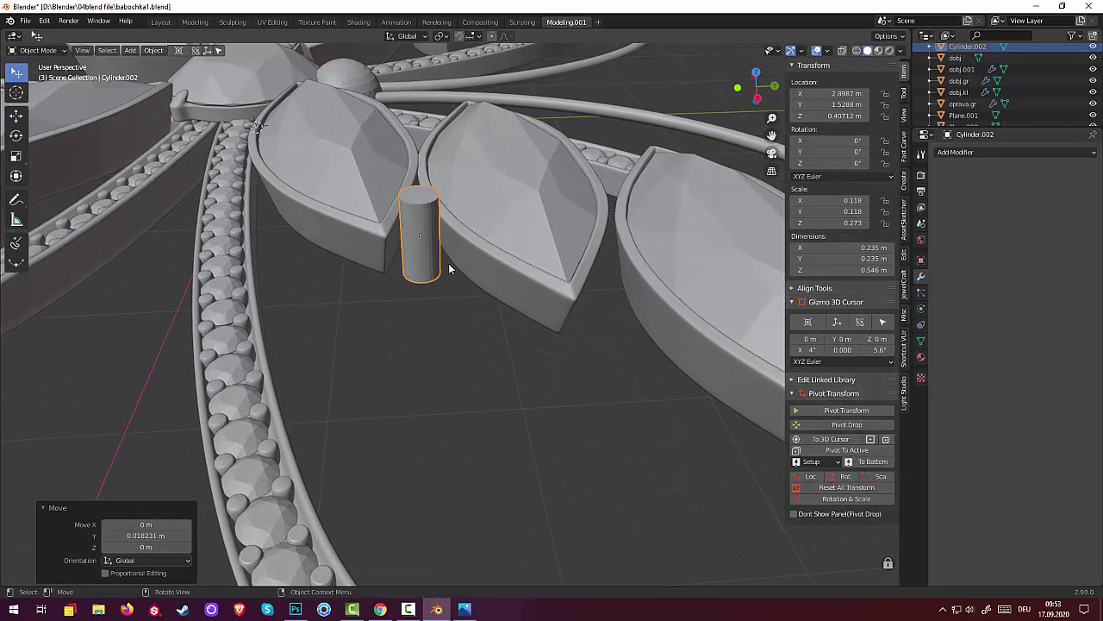
# - Enter Edit Mode on Cylinder.002 and select its top face in face select mode
pyautogui.click(426, 213)
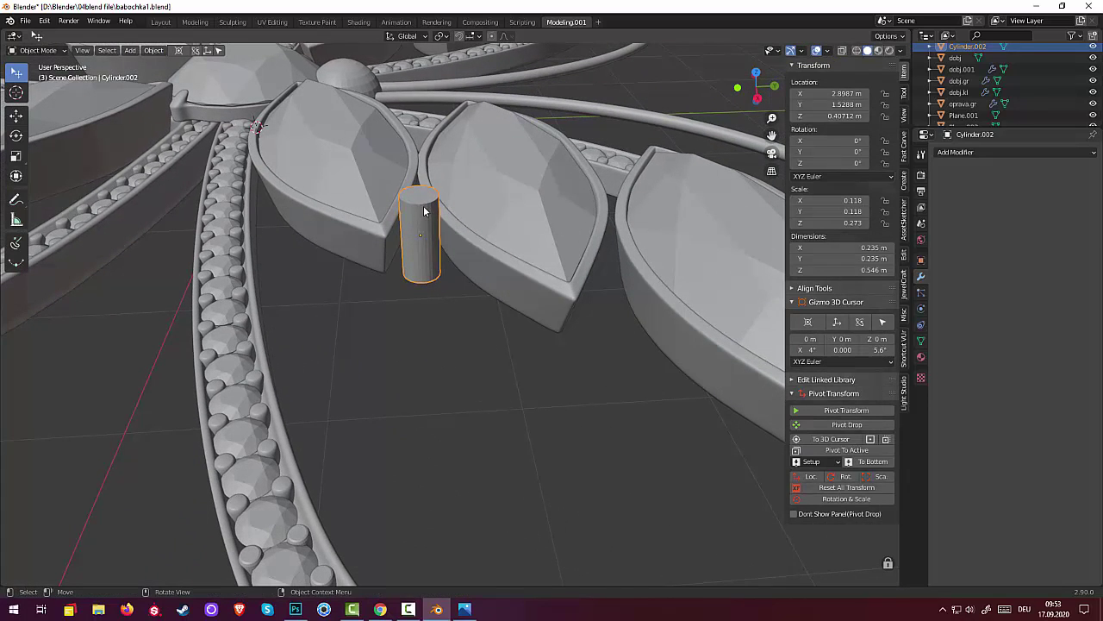
pyautogui.click(38, 51)
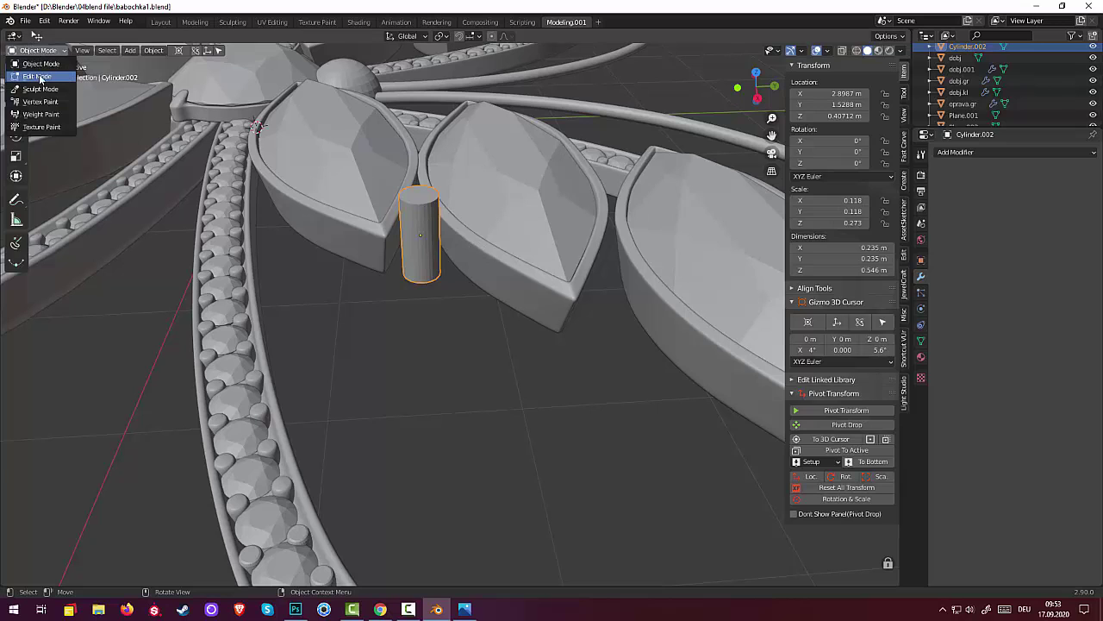
pyautogui.click(38, 77)
pyautogui.scroll(3, 440, 207)
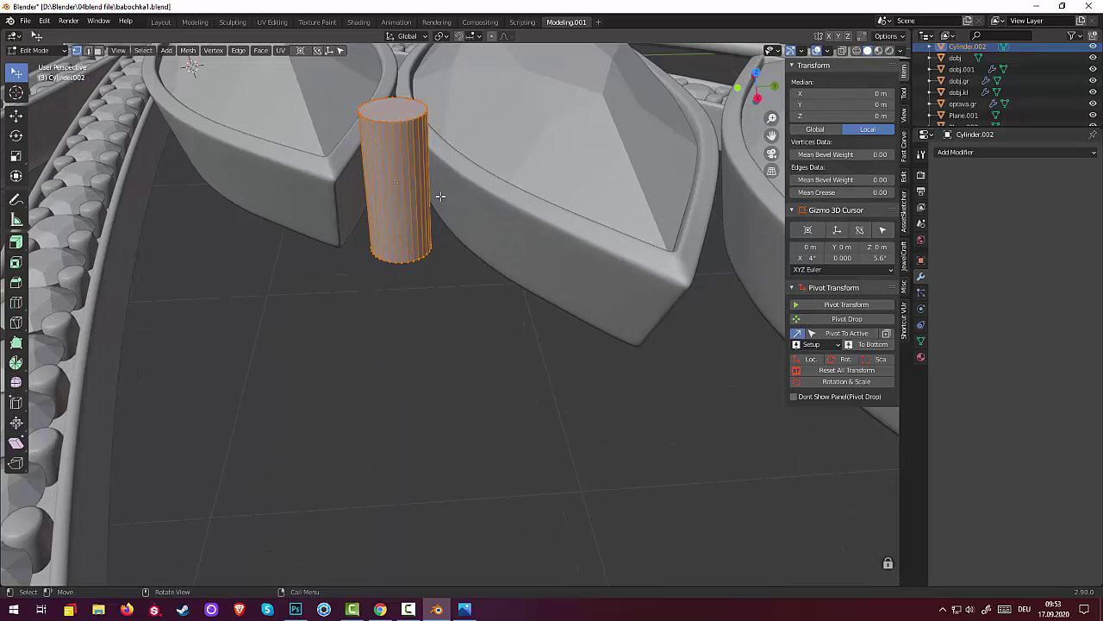
pyautogui.click(847, 382)
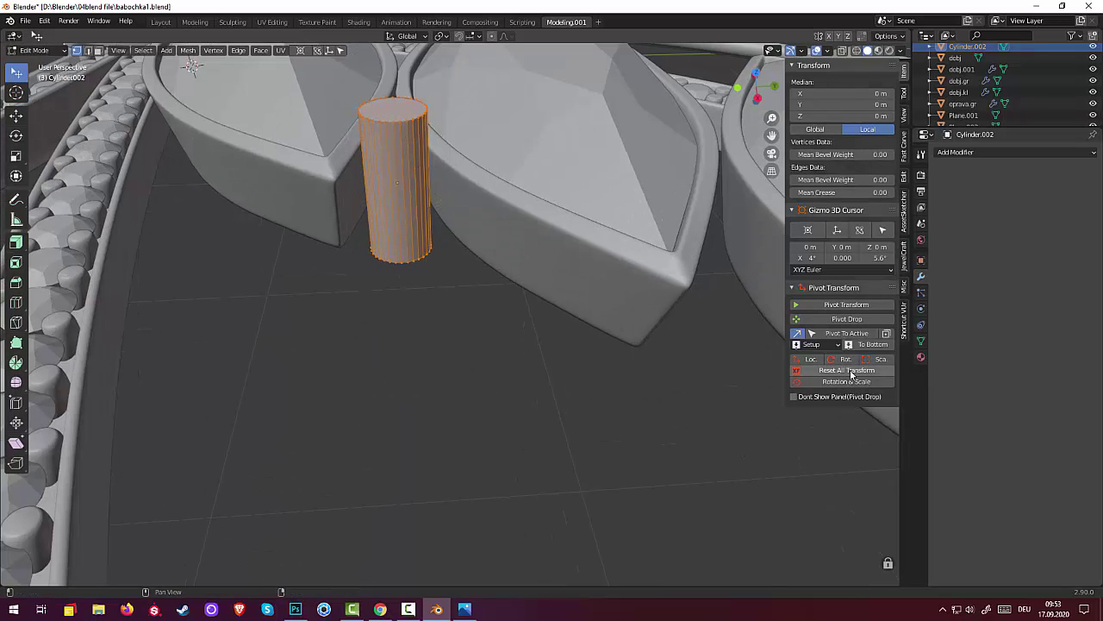
pyautogui.click(389, 124)
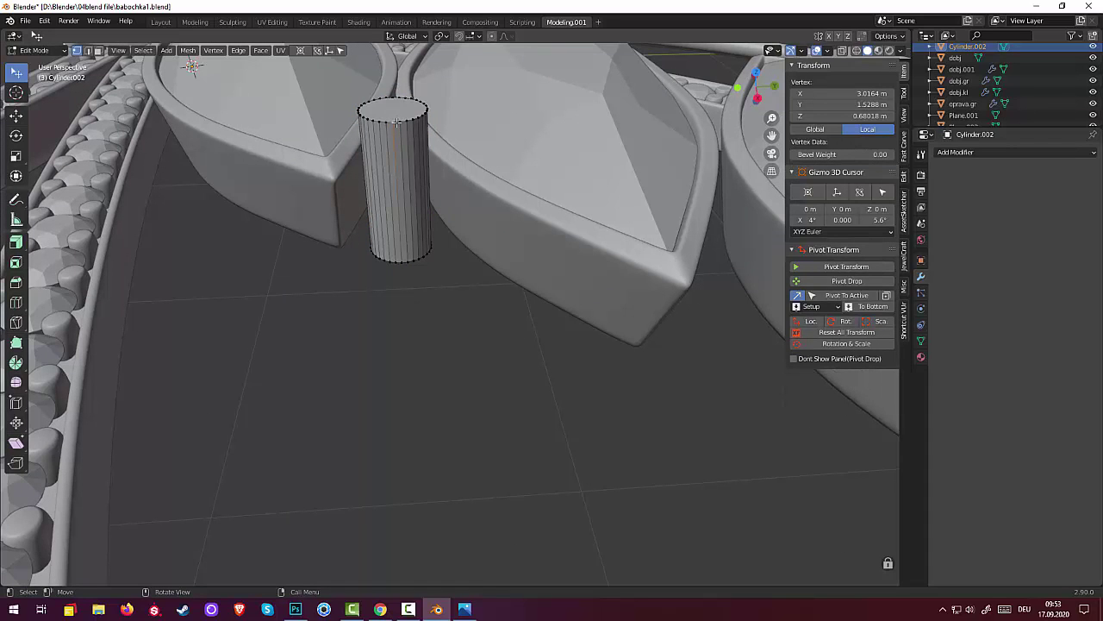
pyautogui.click(397, 121)
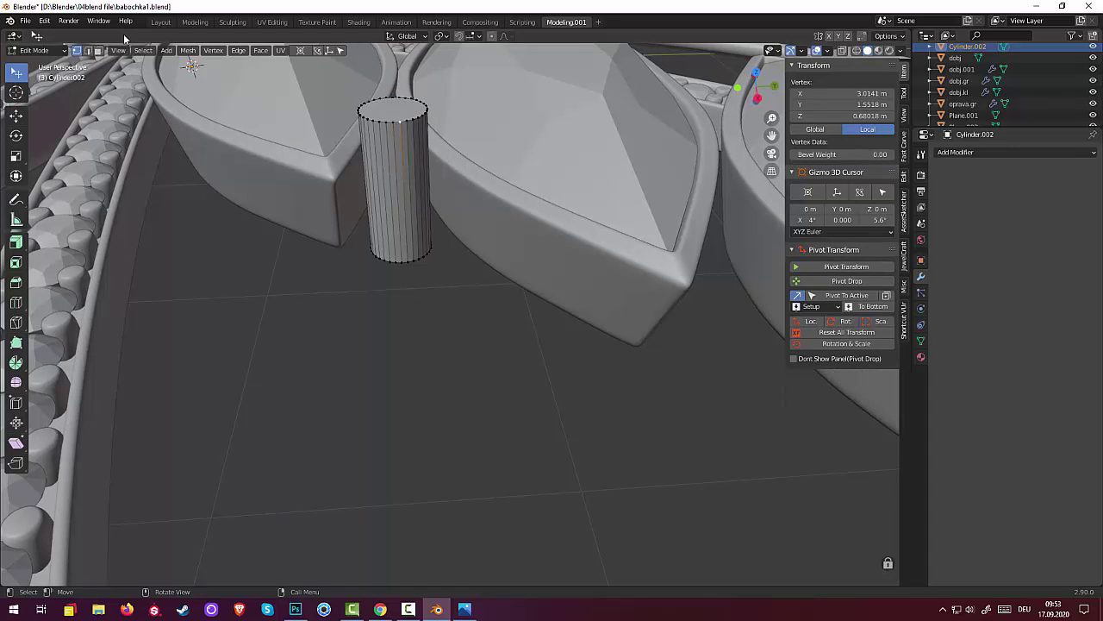
pyautogui.click(91, 50)
pyautogui.click(97, 50)
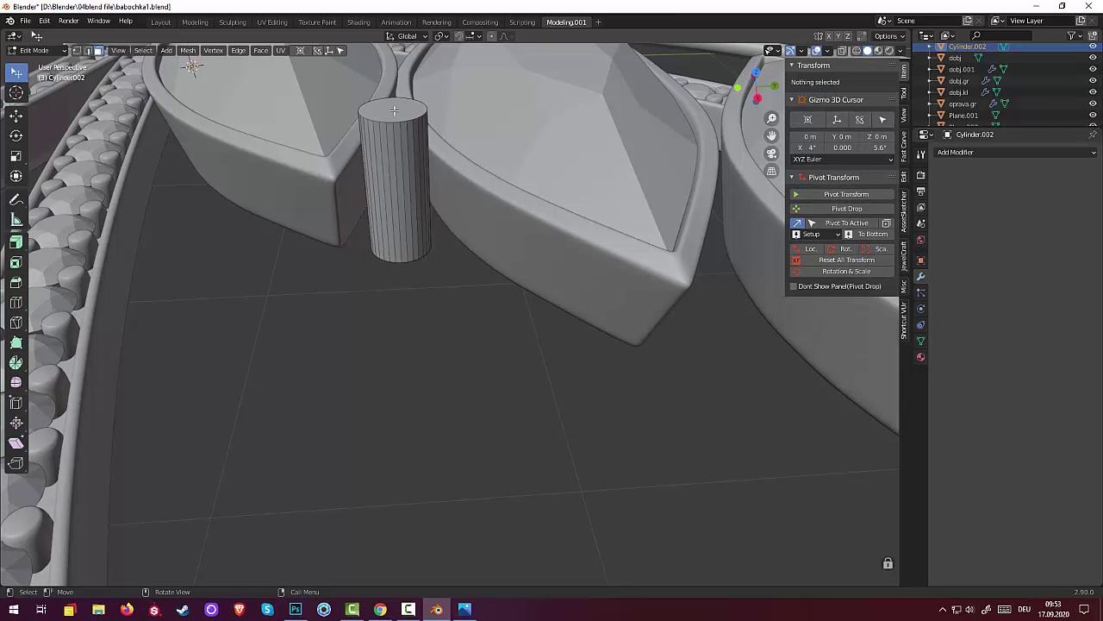
pyautogui.click(394, 110)
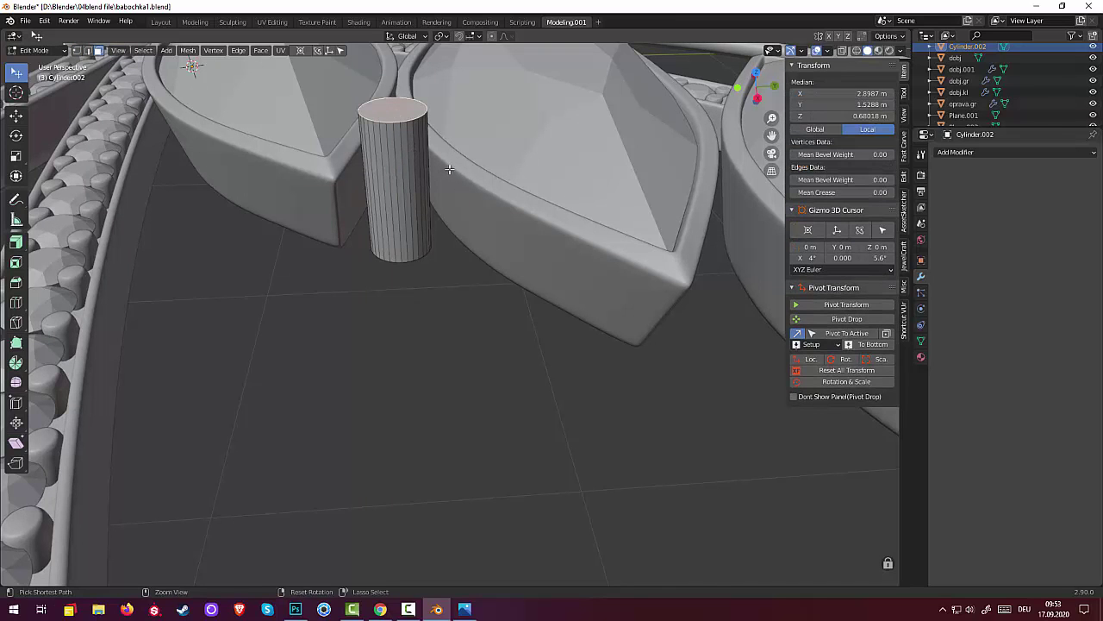
# - Bevel the top rim about 0.036 m wide with 3 segments, then deselect all
pyautogui.hotkey('ctrl', 'b')
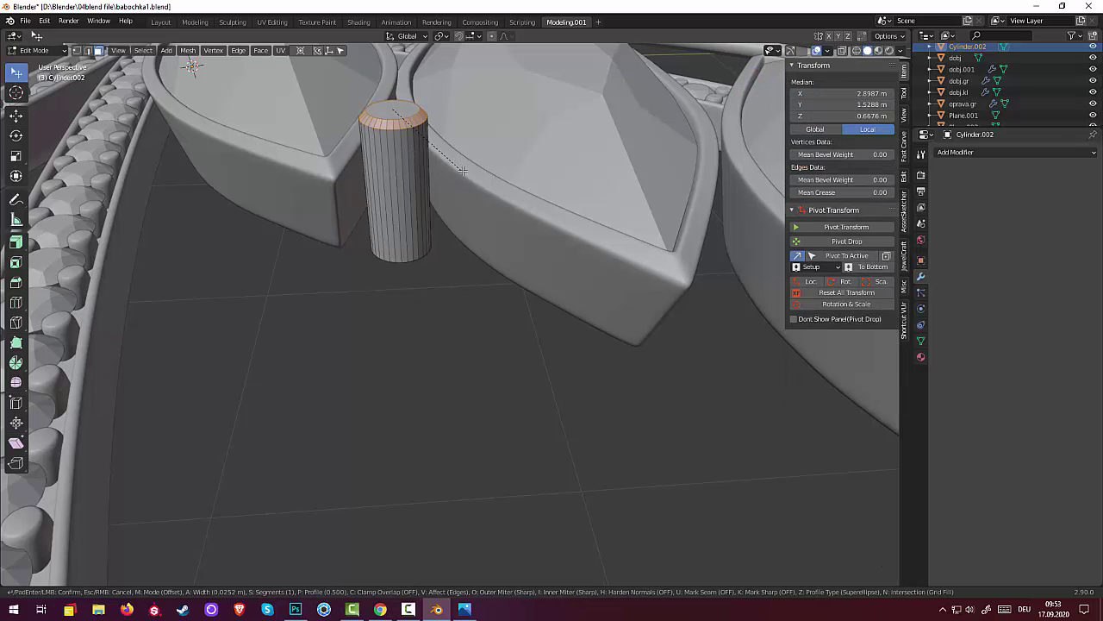
pyautogui.scroll(1, 462, 173)
pyautogui.scroll(1, 462, 173)
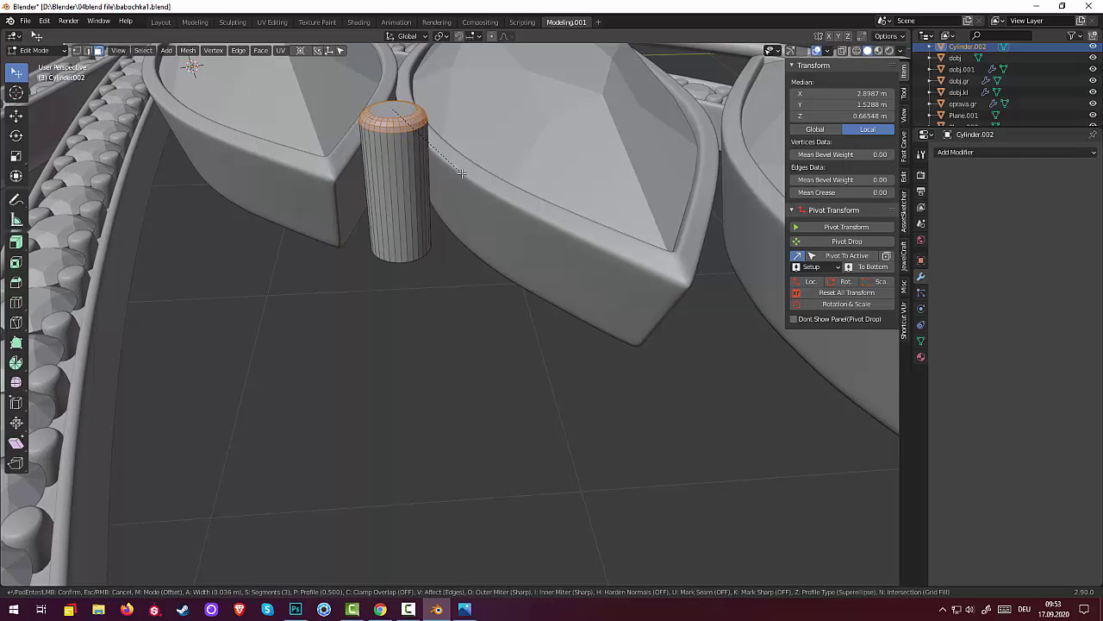
pyautogui.click(462, 173)
pyautogui.hotkey('alt', 'a')
pyautogui.scroll(-3, 466, 245)
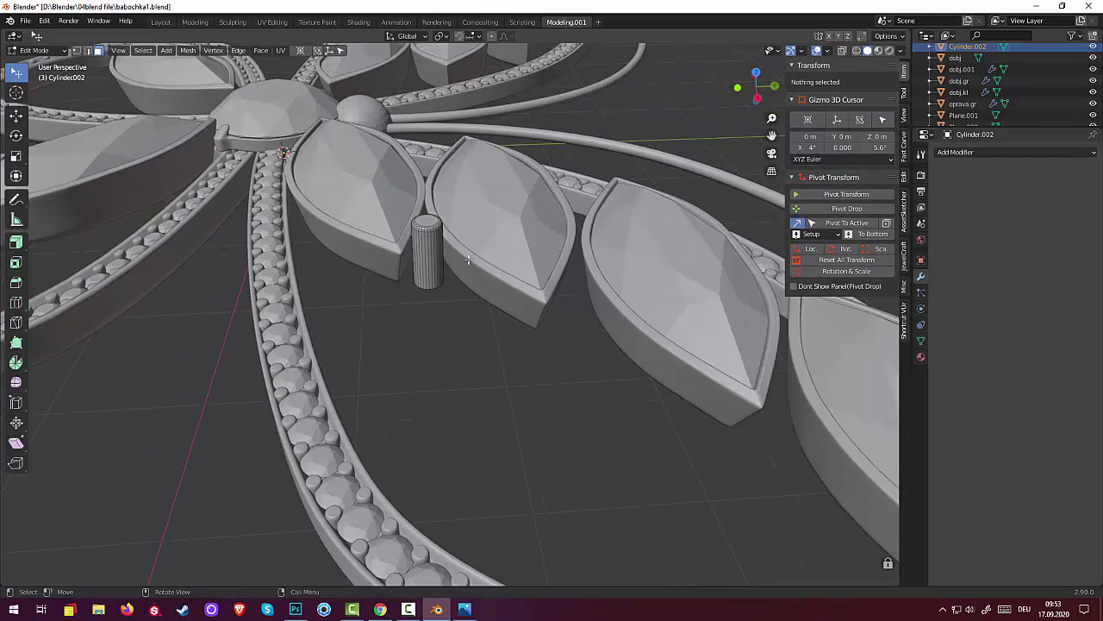
pyautogui.scroll(-2, 465, 264)
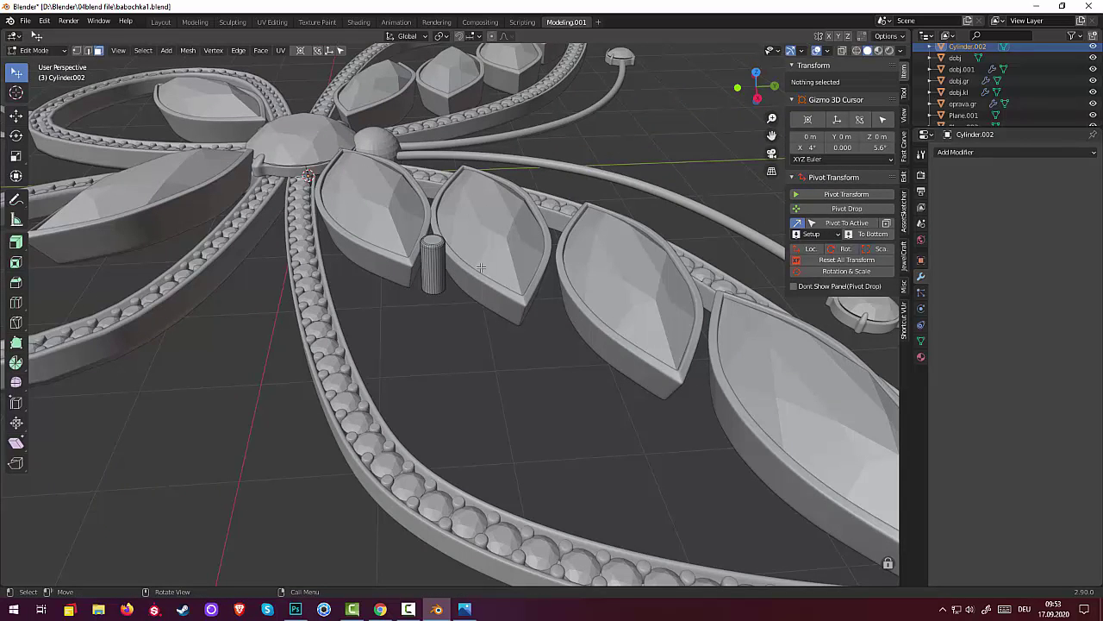
# - Return to Object Mode and place two post copies between the upper right leaf gems
pyautogui.press('KP_7')
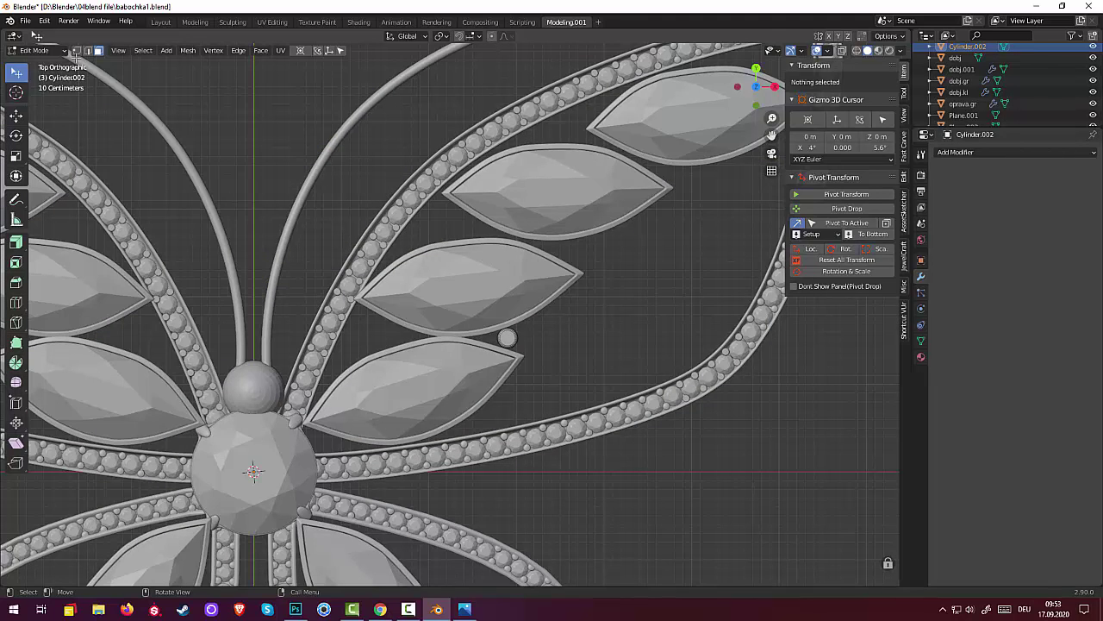
pyautogui.click(39, 50)
pyautogui.click(36, 66)
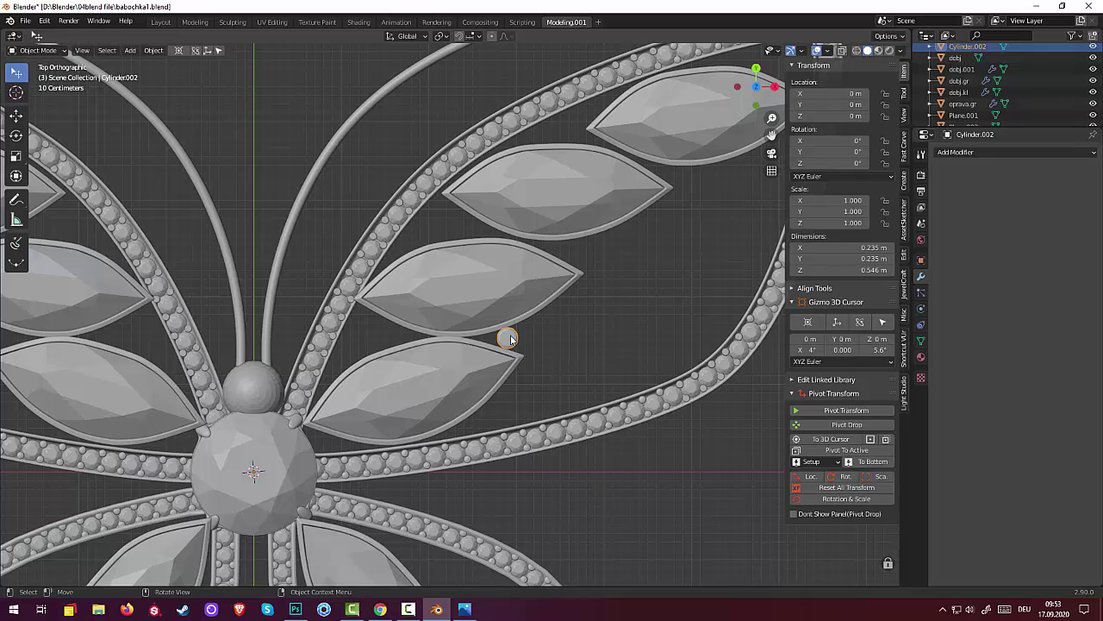
pyautogui.hotkey('shift', 'd')
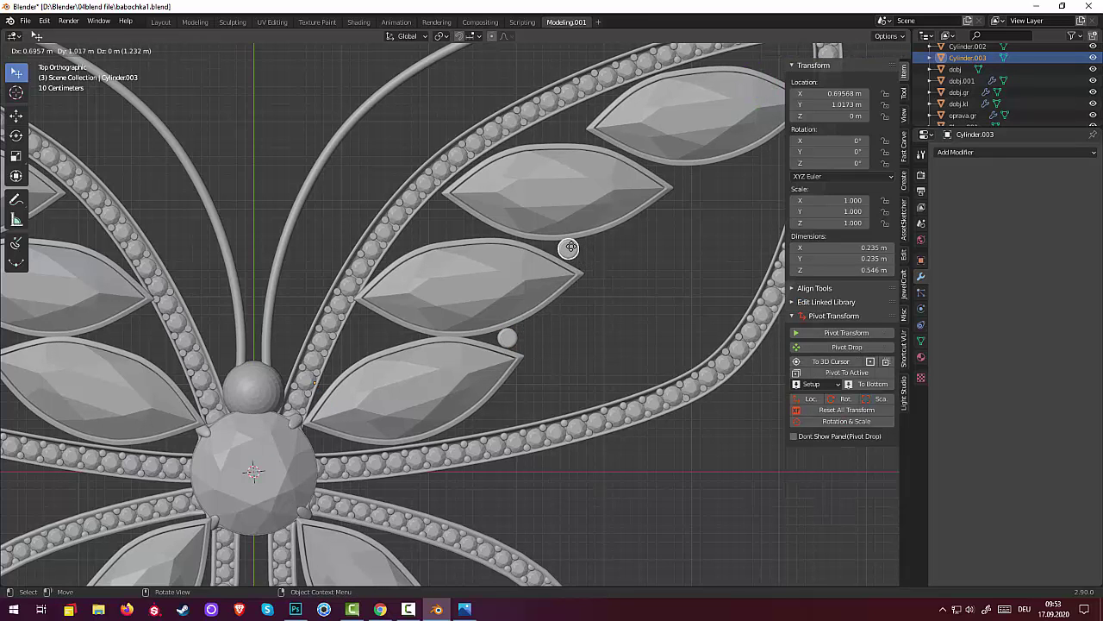
pyautogui.click(567, 250)
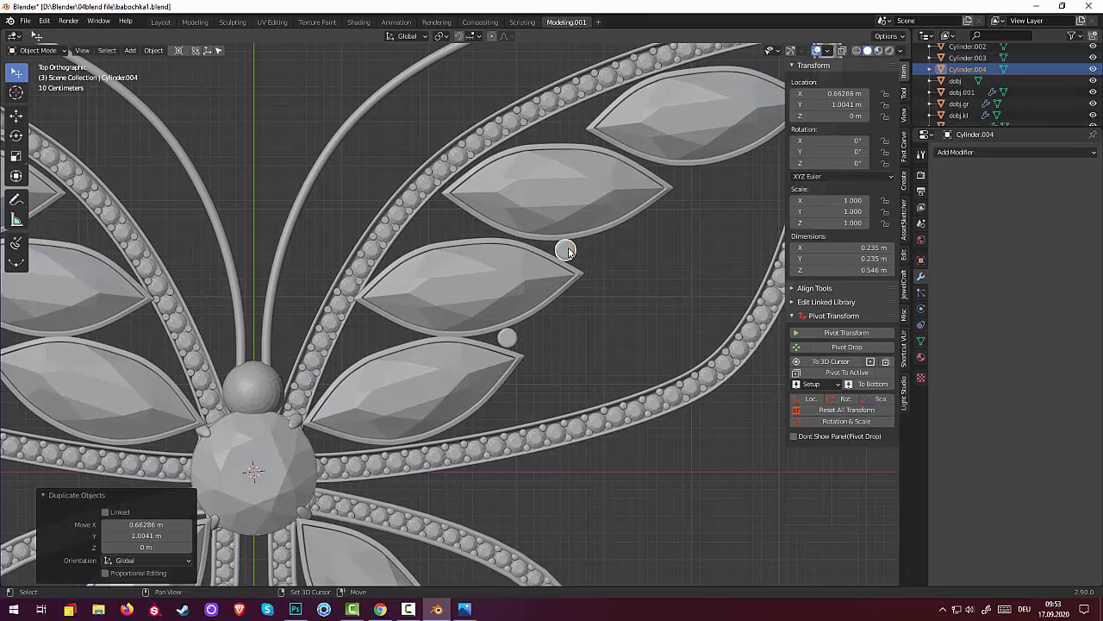
pyautogui.hotkey('shift', 'd')
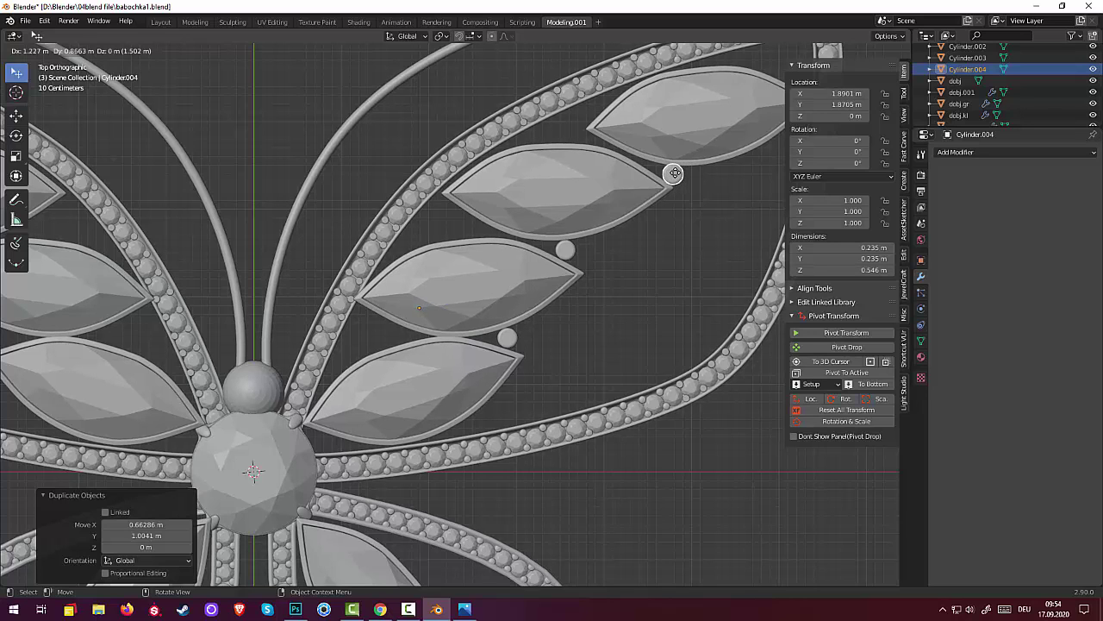
pyautogui.click(677, 176)
pyautogui.scroll(-4, 686, 203)
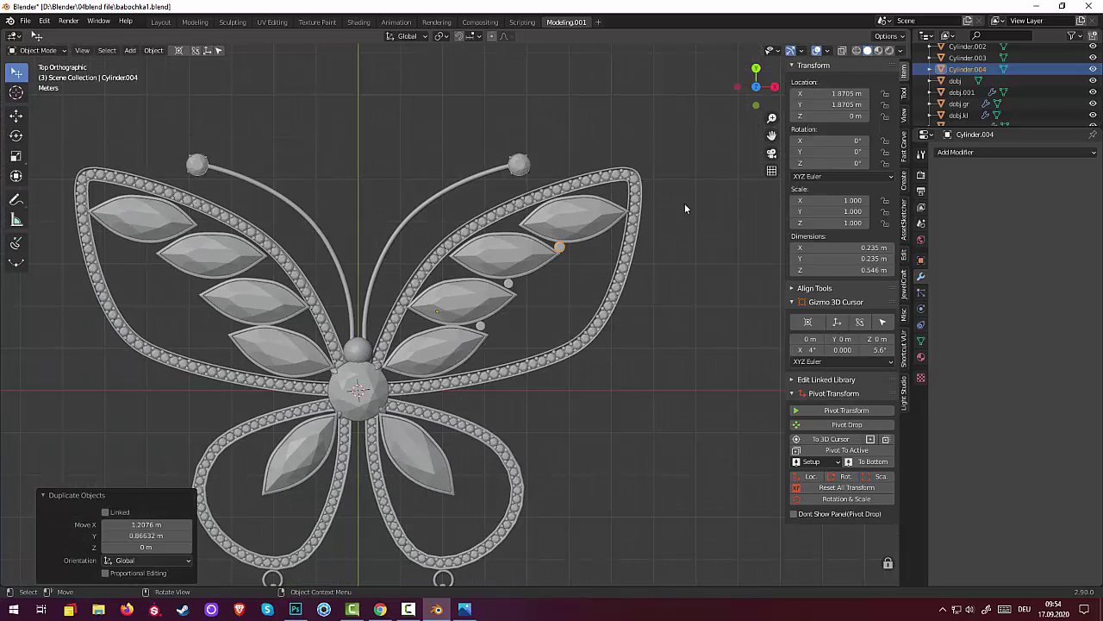
pyautogui.click(597, 232)
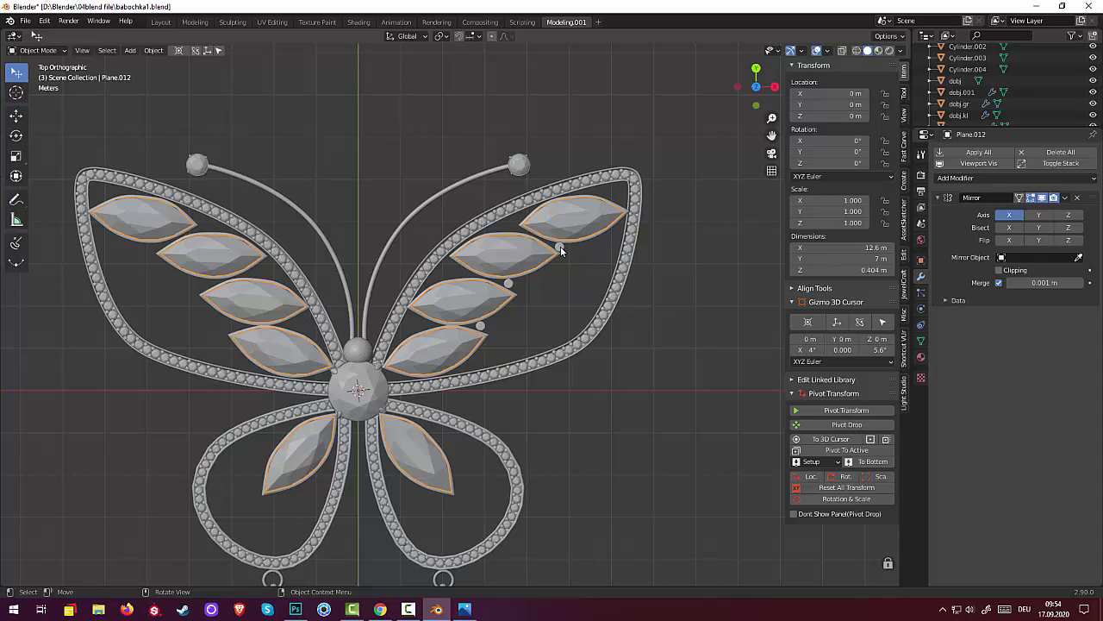
pyautogui.click(560, 249)
# - Add four more post copies around the upper leaf gems' tips and outer edge
pyautogui.press('shift')
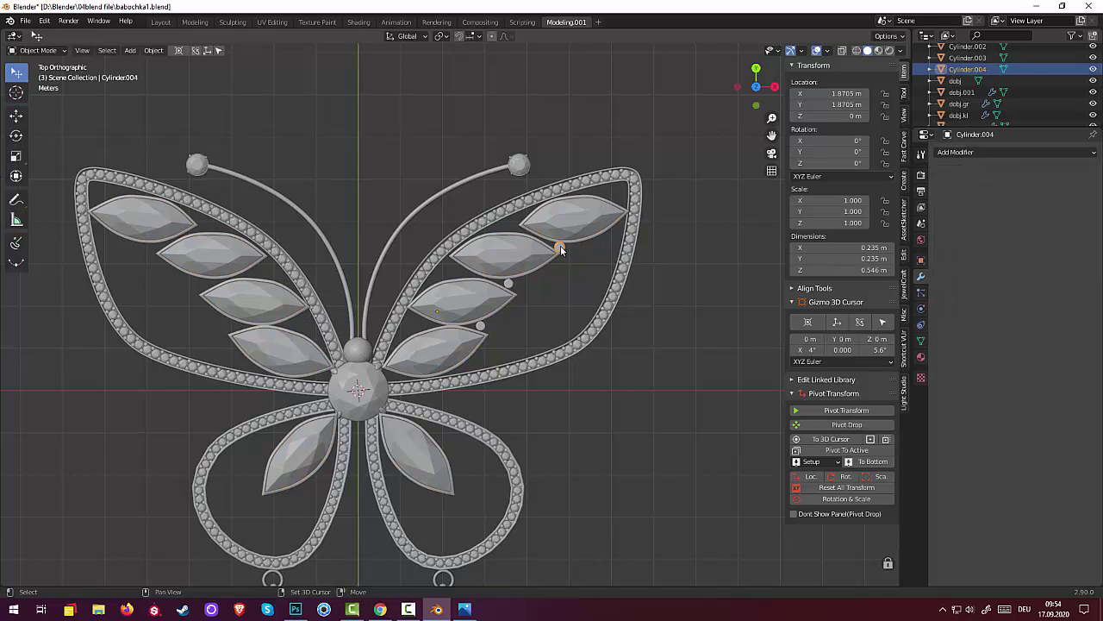
pyautogui.hotkey('shift', 'd')
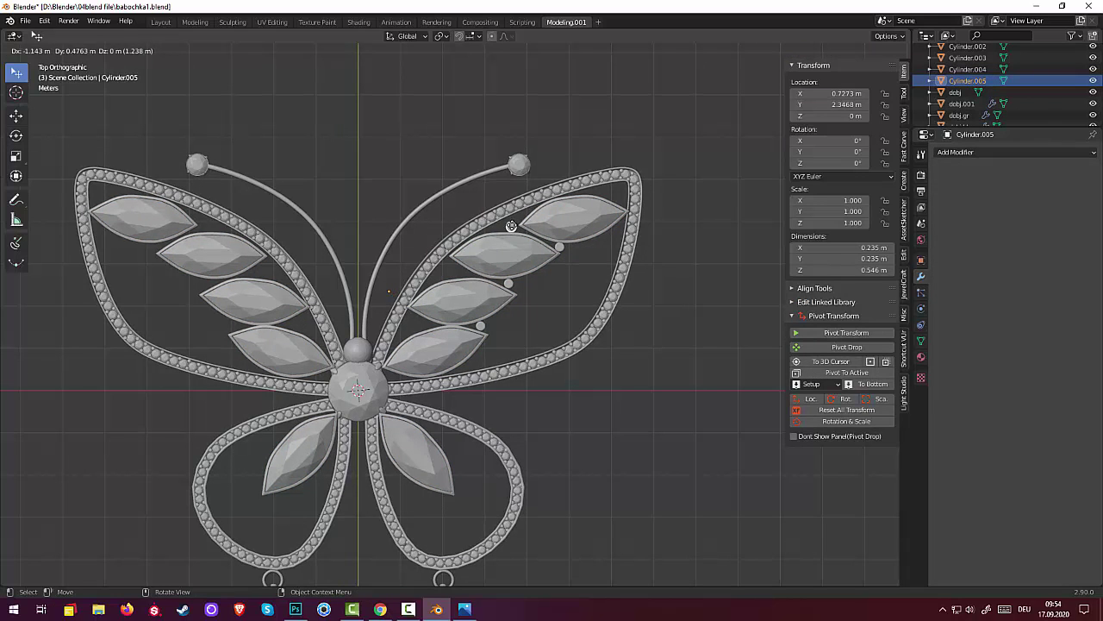
pyautogui.click(517, 227)
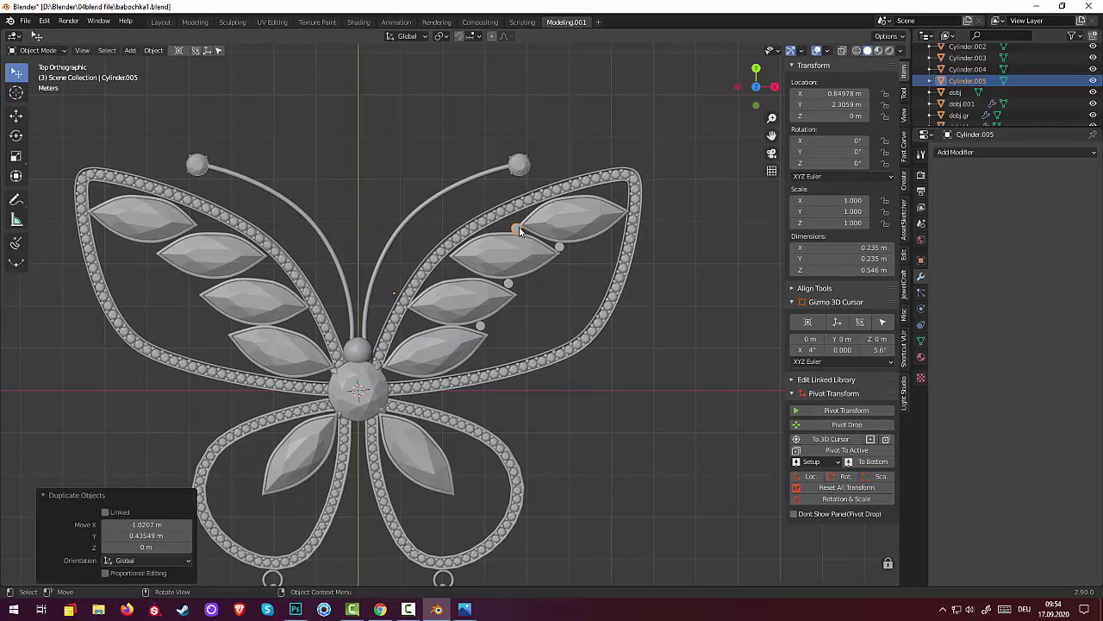
pyautogui.hotkey('shift', 'd')
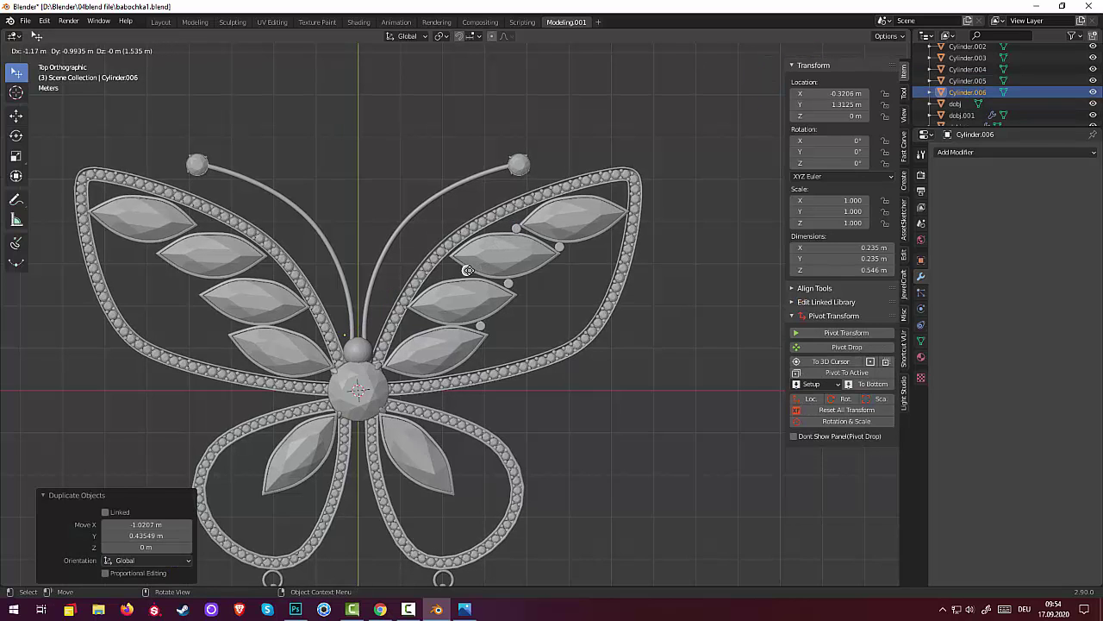
pyautogui.click(466, 273)
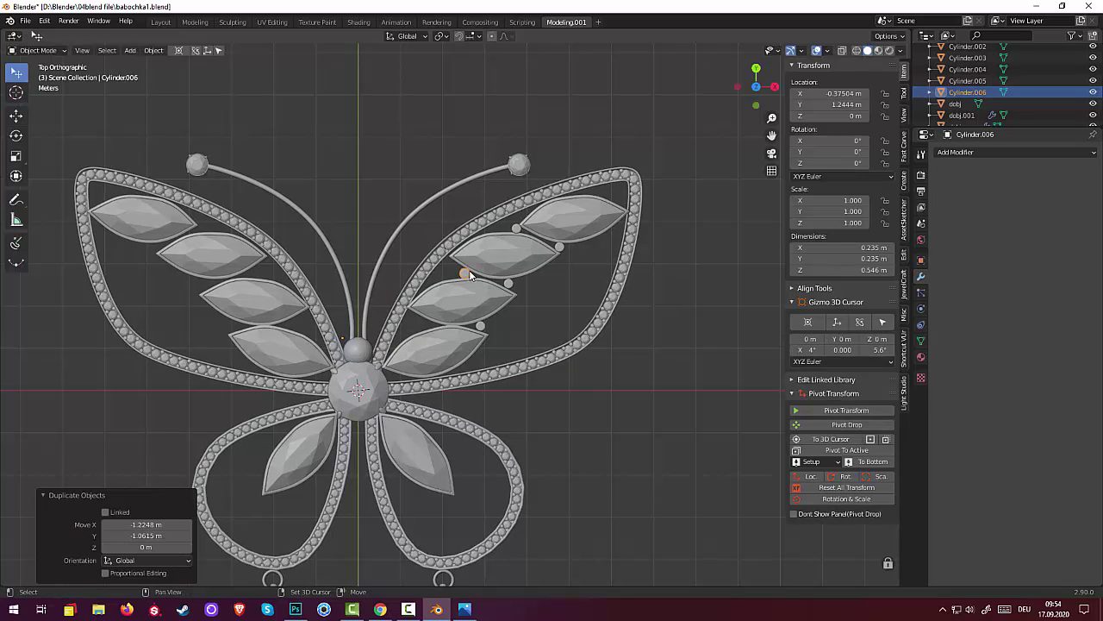
pyautogui.hotkey('shift', 'd')
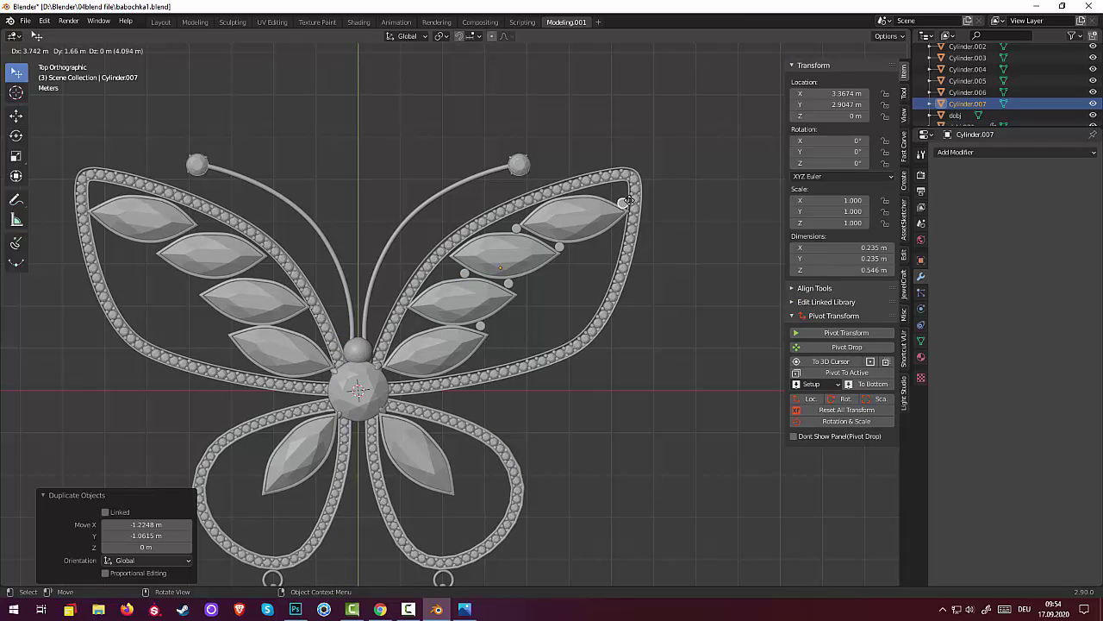
pyautogui.click(628, 202)
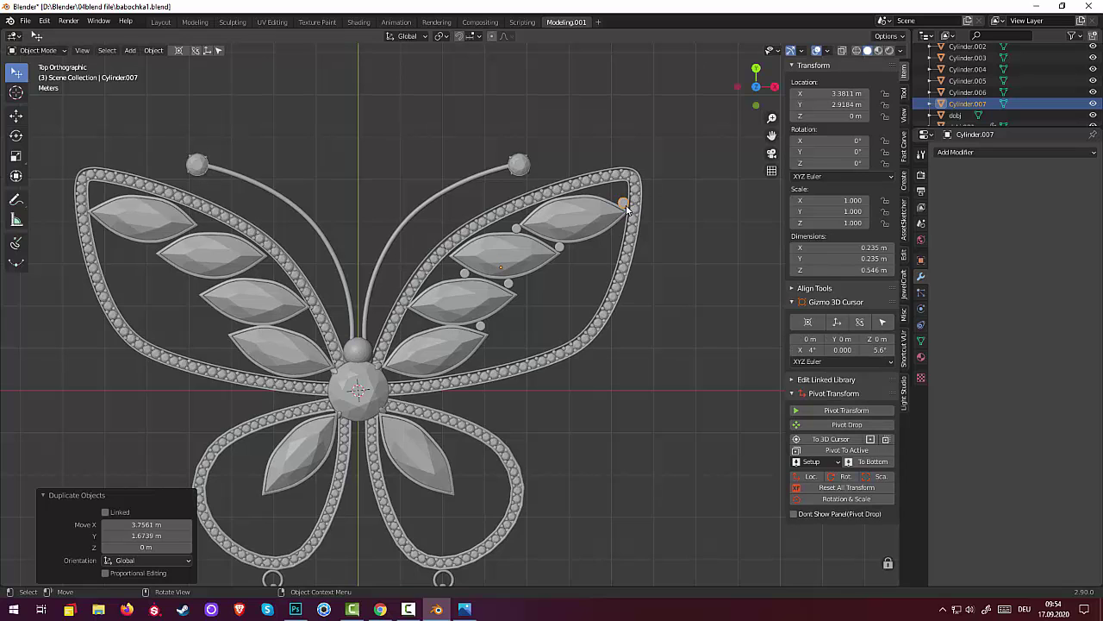
pyautogui.hotkey('shift', 'd')
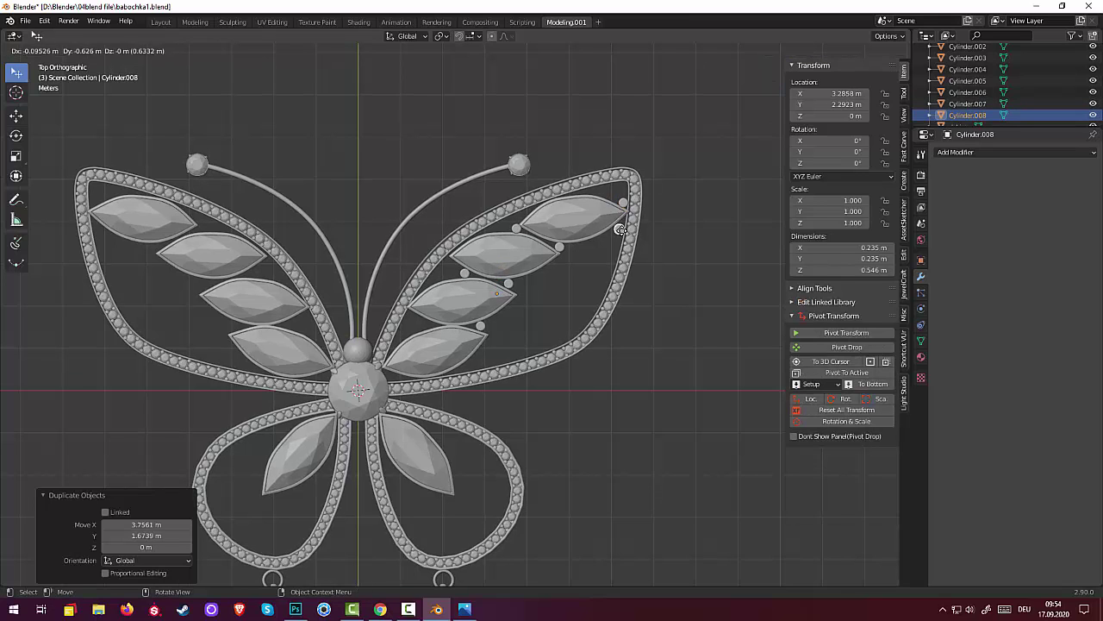
pyautogui.click(620, 228)
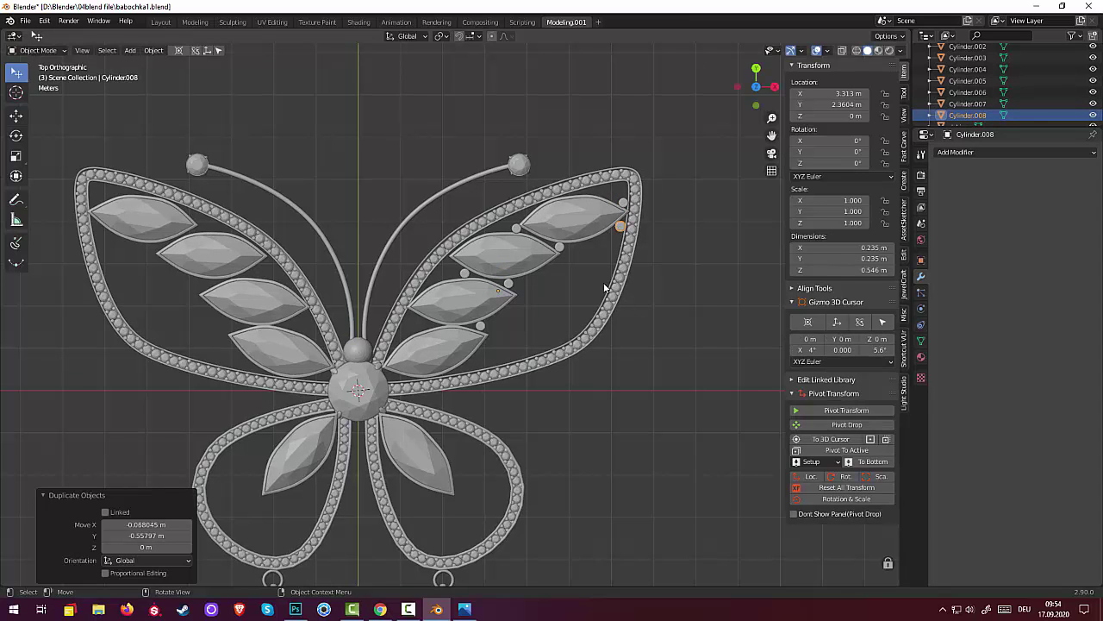
# - Add three posts around the third leaf gem and the lowest leaf gem's inner end and underside
pyautogui.press('shift')
pyautogui.hotkey('shift', 'd')
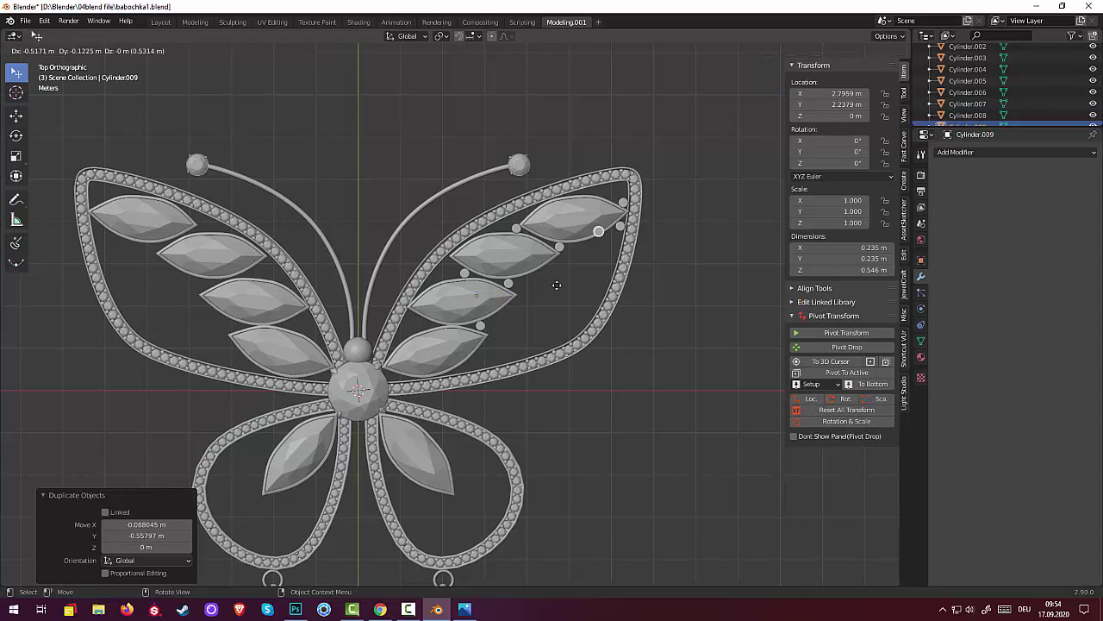
pyautogui.click(411, 375)
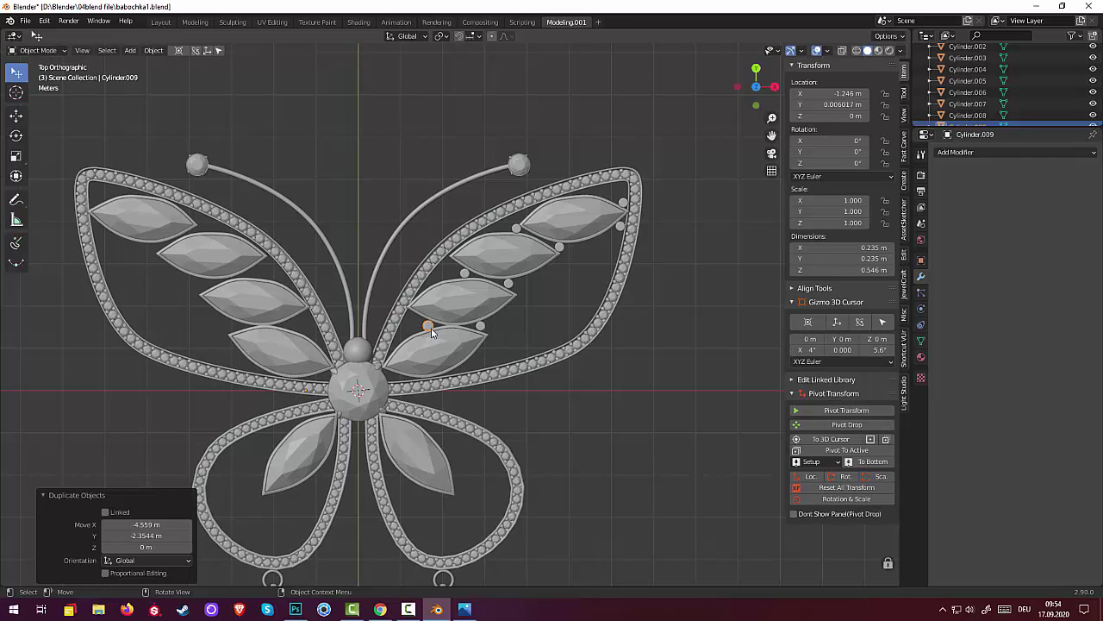
pyautogui.hotkey('shift', 'd')
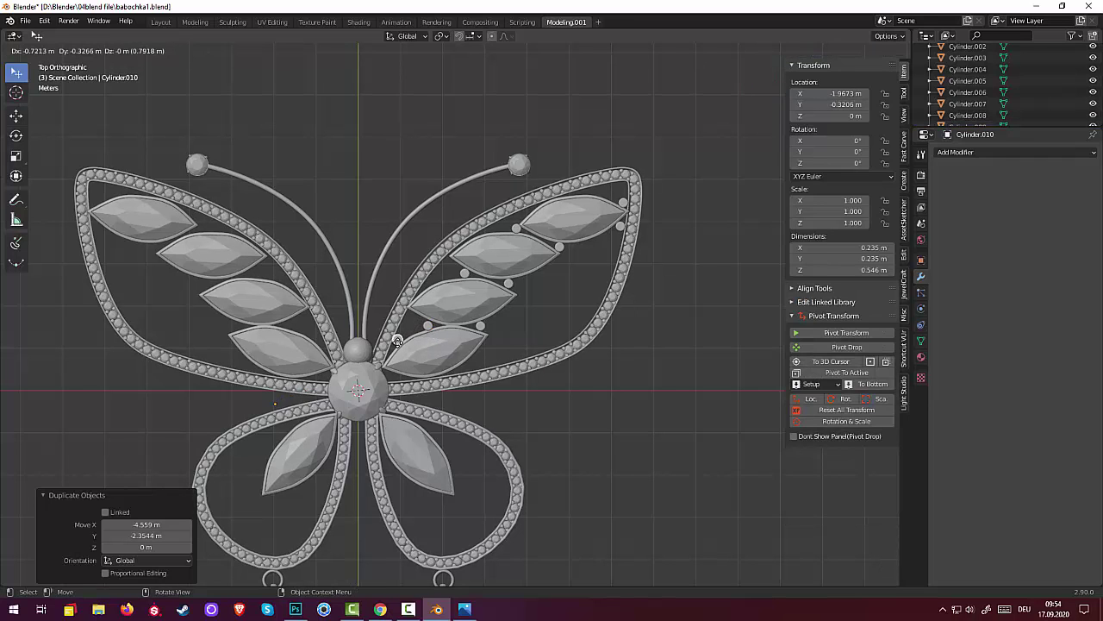
pyautogui.click(398, 340)
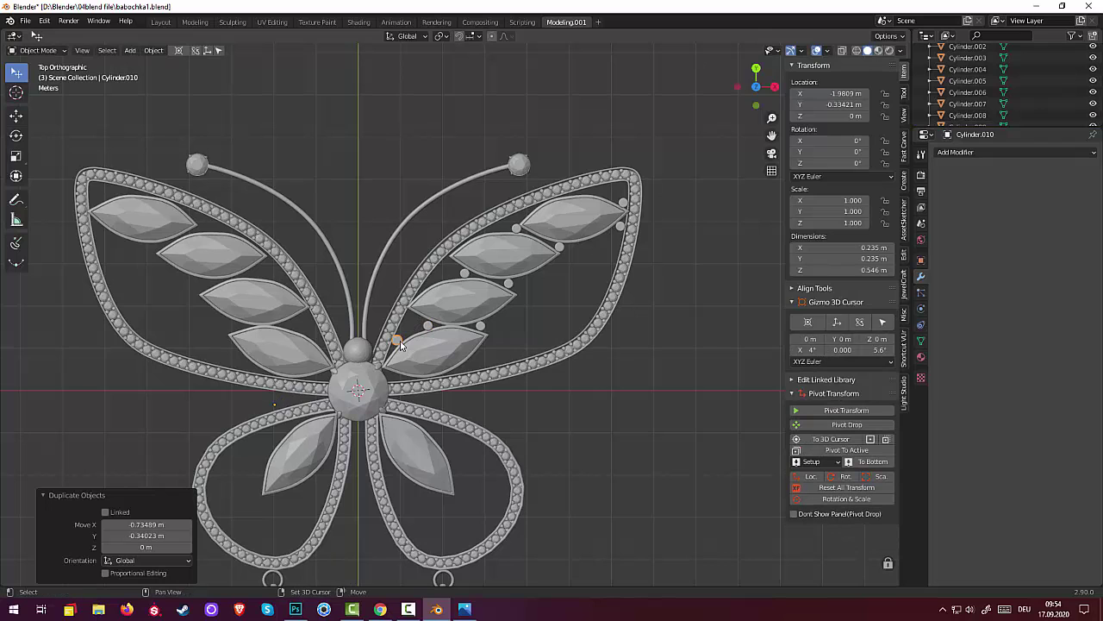
pyautogui.hotkey('shift', 'd')
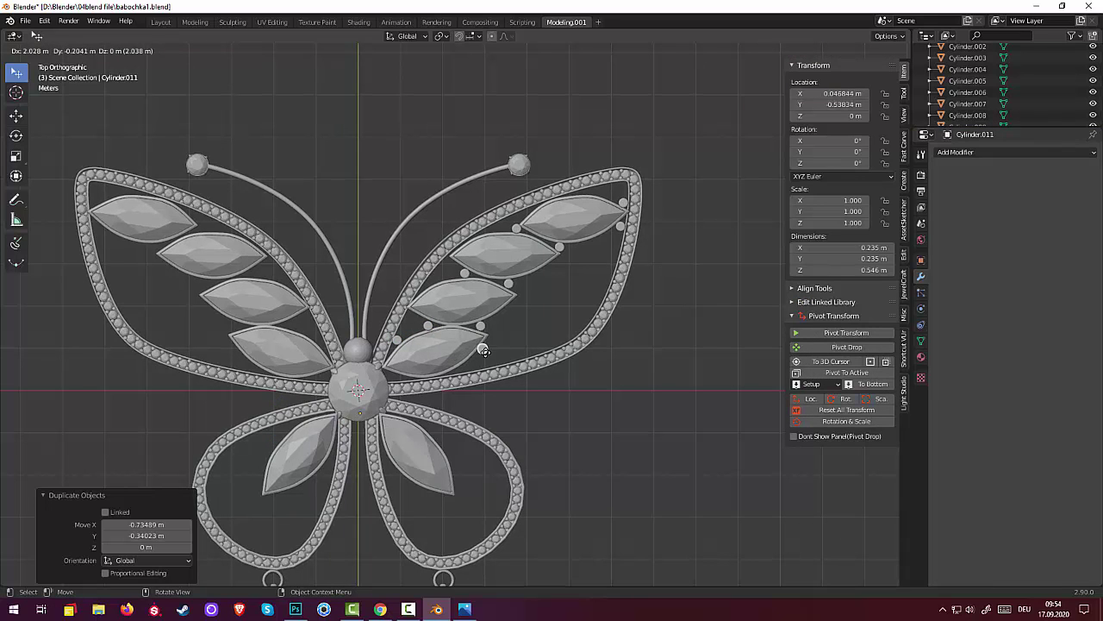
pyautogui.click(466, 367)
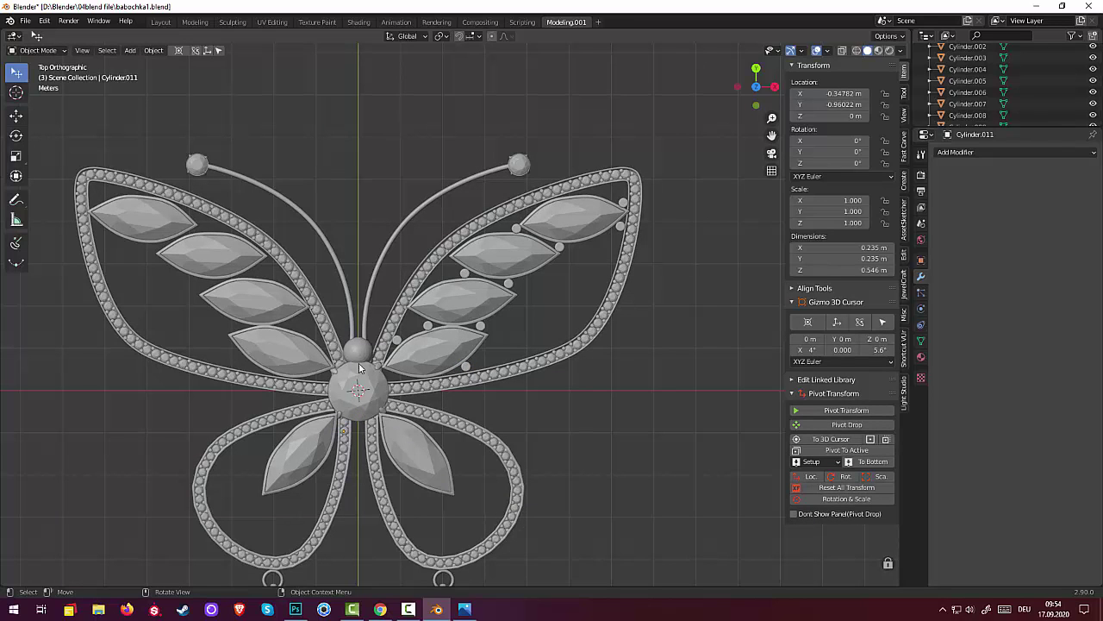
pyautogui.click(396, 343)
# - Reposition one bead, add a copy beside the lower right gem, and nudge the nearby bead
pyautogui.press('g')
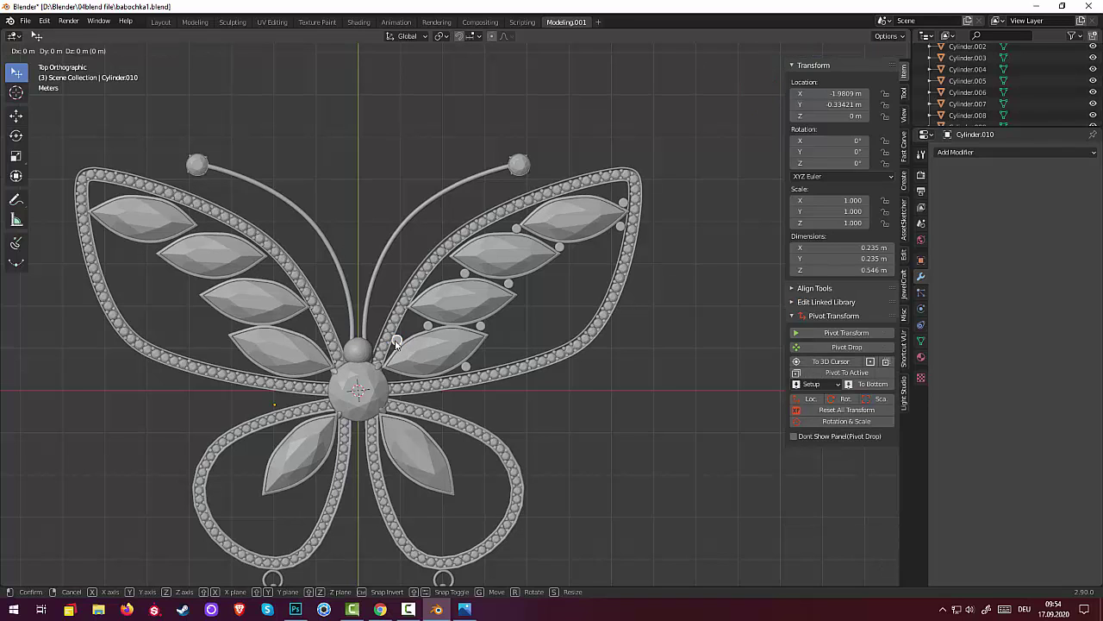
pyautogui.click(430, 430)
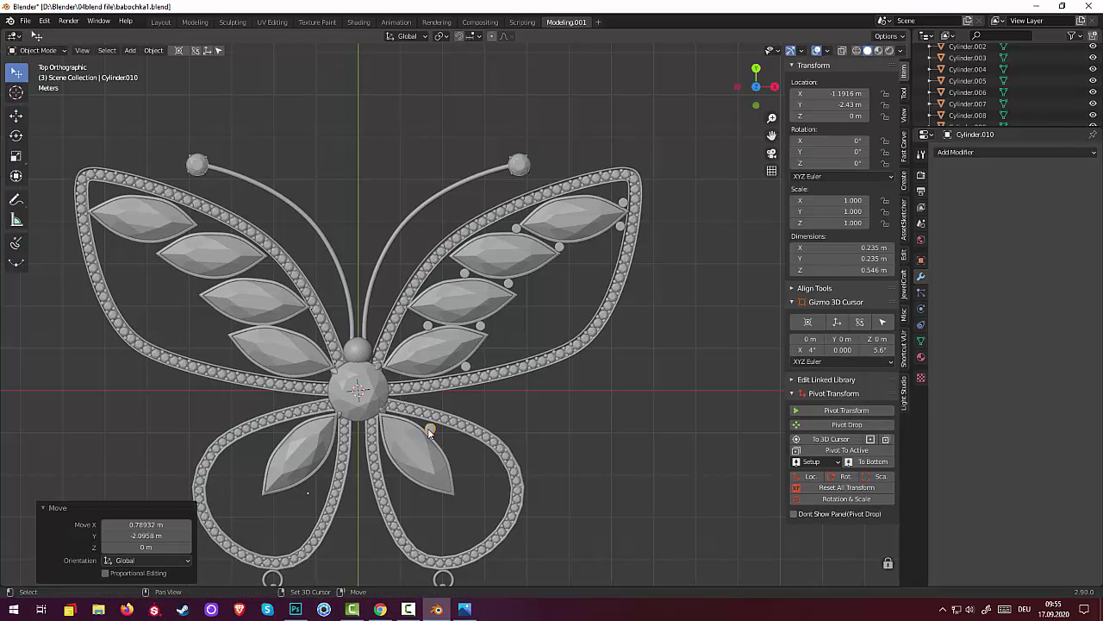
pyautogui.hotkey('shift', 'd')
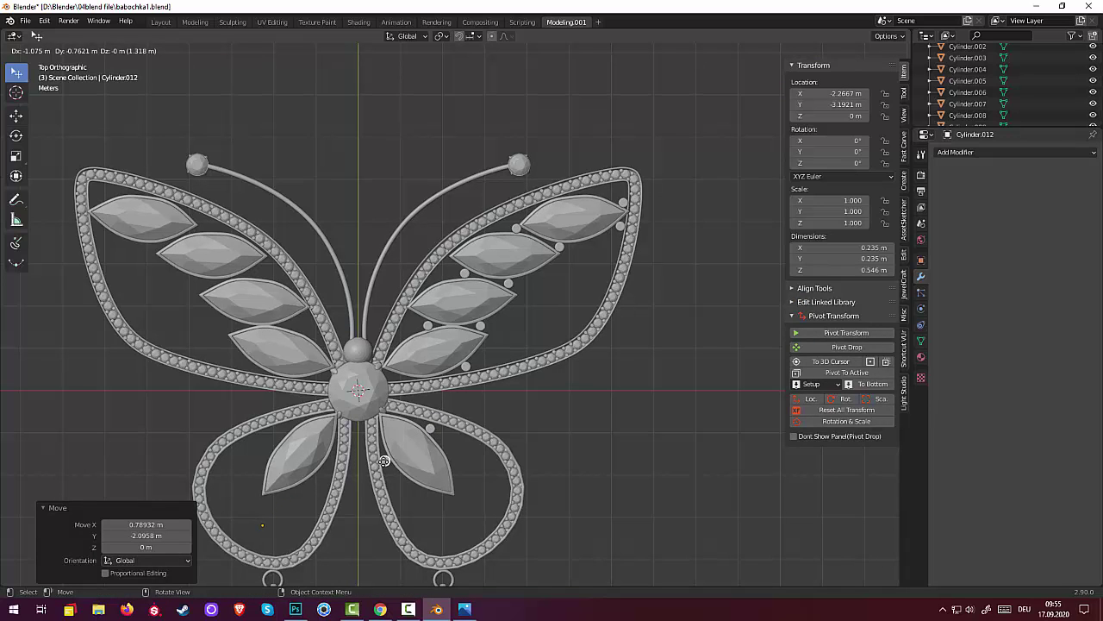
pyautogui.click(384, 461)
pyautogui.click(430, 429)
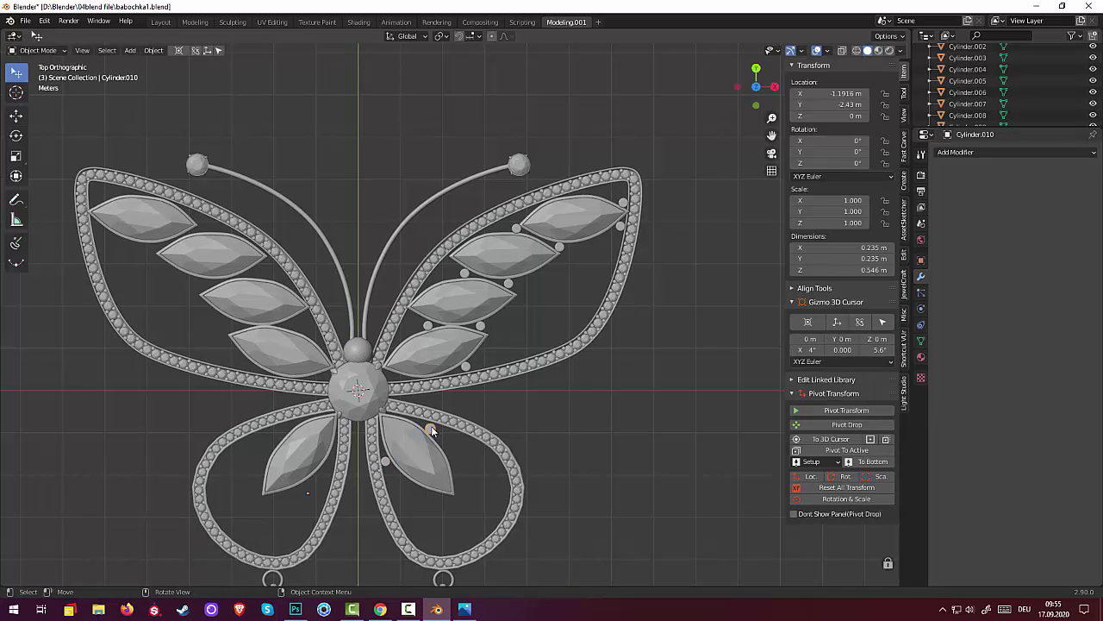
pyautogui.moveTo(431, 430); pyautogui.dragTo(431, 428)
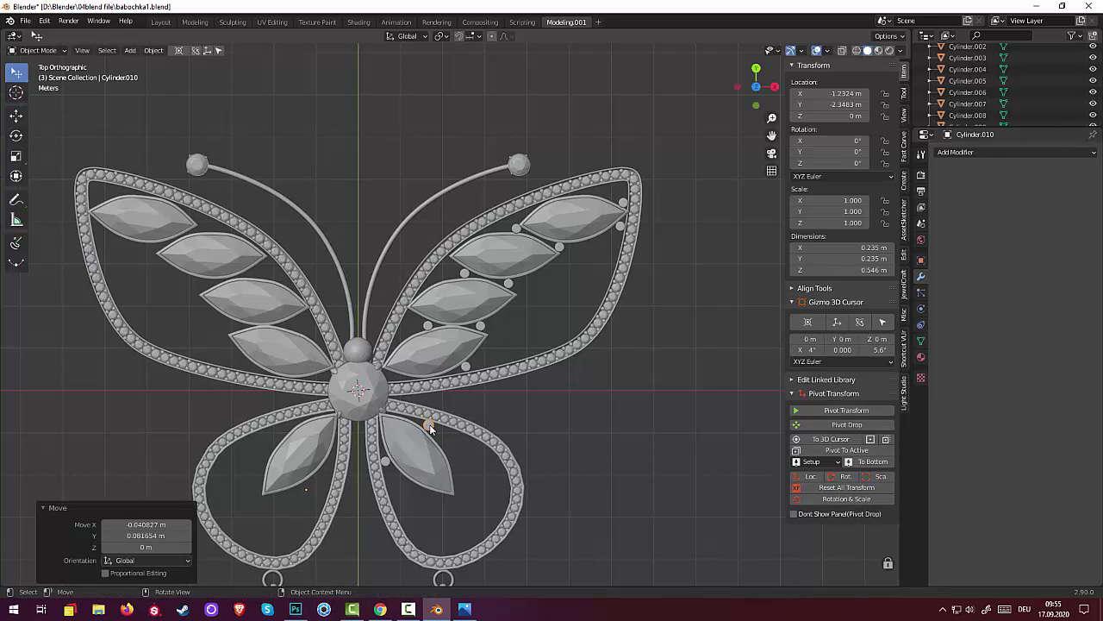
# - Select every bead post on the right wing and join them into one object, Cylinder.007
pyautogui.click(573, 412)
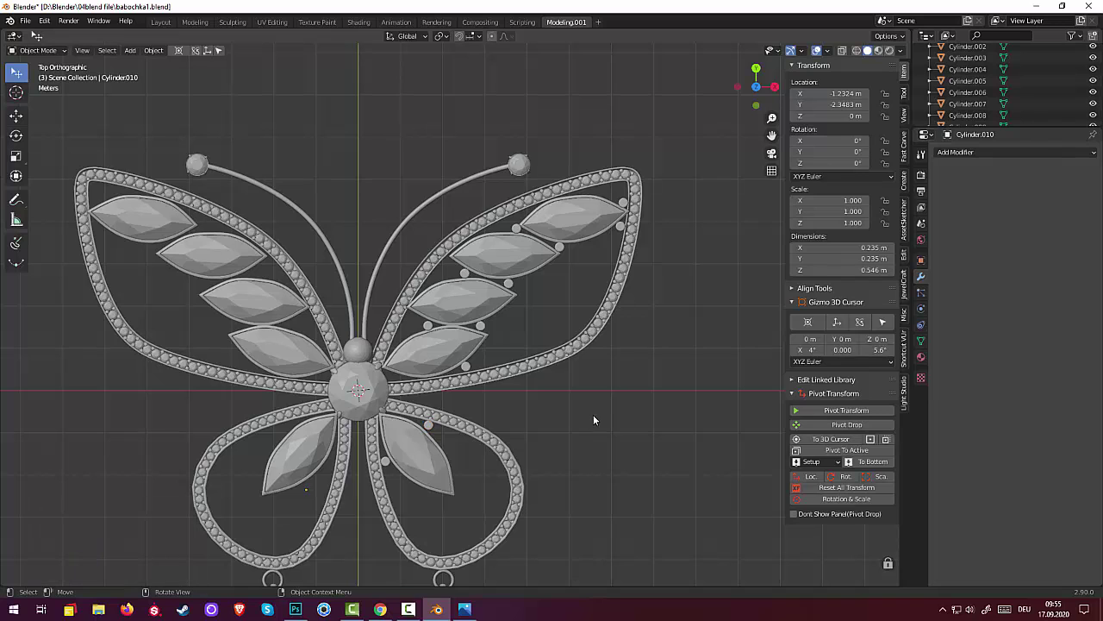
pyautogui.keyDown('shift'); pyautogui.click(387, 462); pyautogui.keyUp('shift')
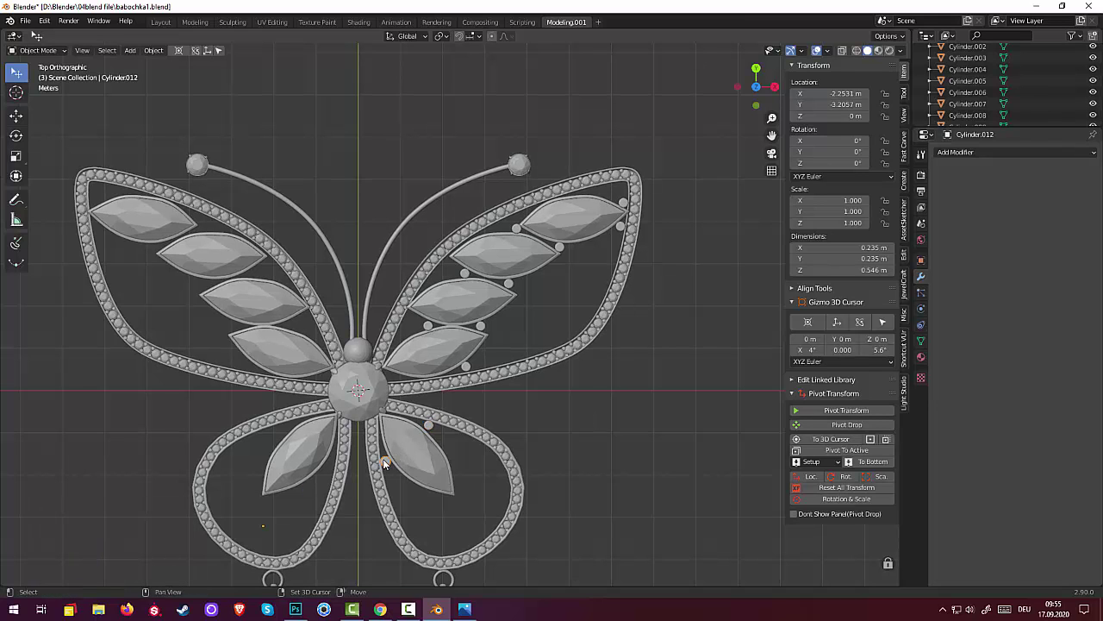
pyautogui.keyDown('shift'); pyautogui.click(429, 423); pyautogui.keyUp('shift')
pyautogui.keyDown('shift'); pyautogui.click(467, 367); pyautogui.keyUp('shift')
pyautogui.keyDown('shift'); pyautogui.click(429, 326); pyautogui.keyUp('shift')
pyautogui.keyDown('shift'); pyautogui.click(481, 325); pyautogui.keyUp('shift')
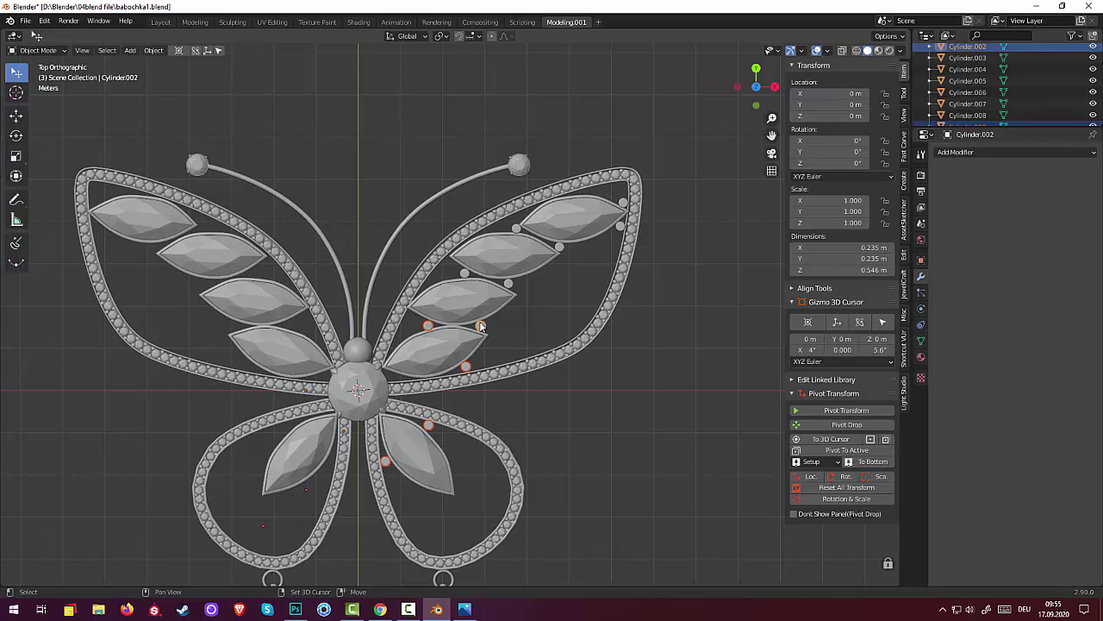
pyautogui.keyDown('shift'); pyautogui.click(465, 274); pyautogui.keyUp('shift')
pyautogui.keyDown('shift'); pyautogui.click(510, 285); pyautogui.keyUp('shift')
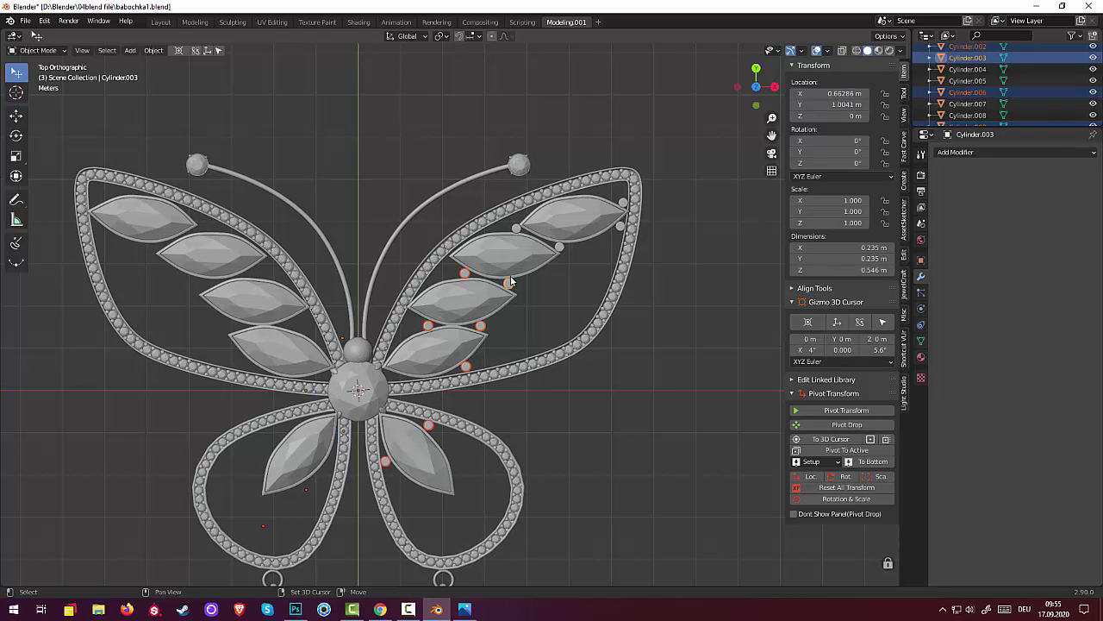
pyautogui.keyDown('shift'); pyautogui.click(517, 229); pyautogui.keyUp('shift')
pyautogui.keyDown('shift'); pyautogui.click(557, 247); pyautogui.keyUp('shift')
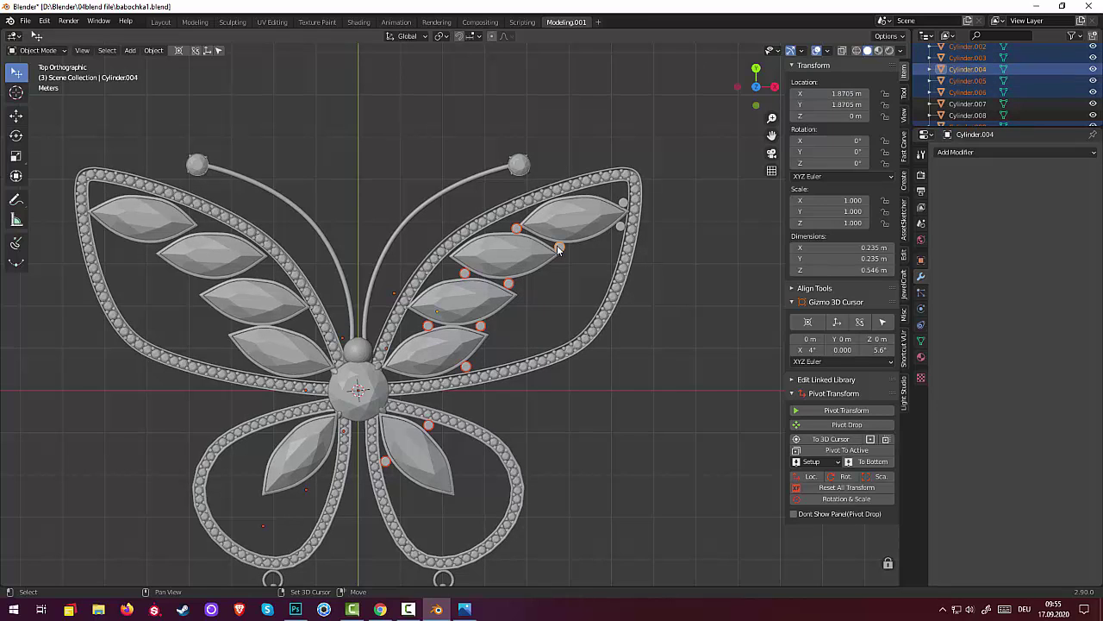
pyautogui.keyDown('shift'); pyautogui.click(622, 225); pyautogui.keyUp('shift')
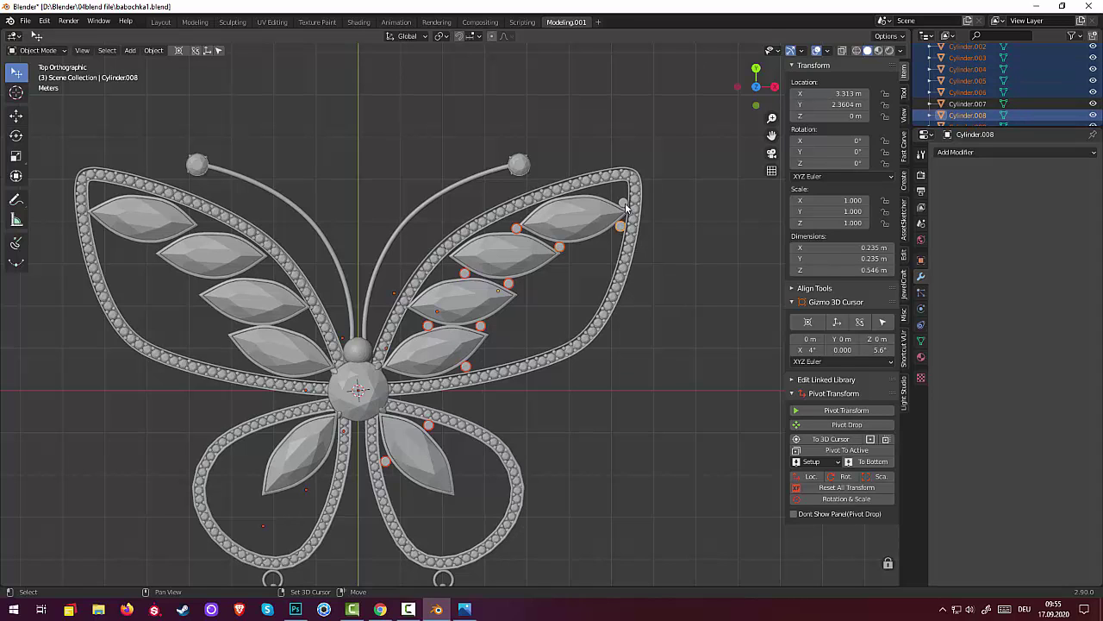
pyautogui.keyDown('shift'); pyautogui.click(624, 204); pyautogui.keyUp('shift')
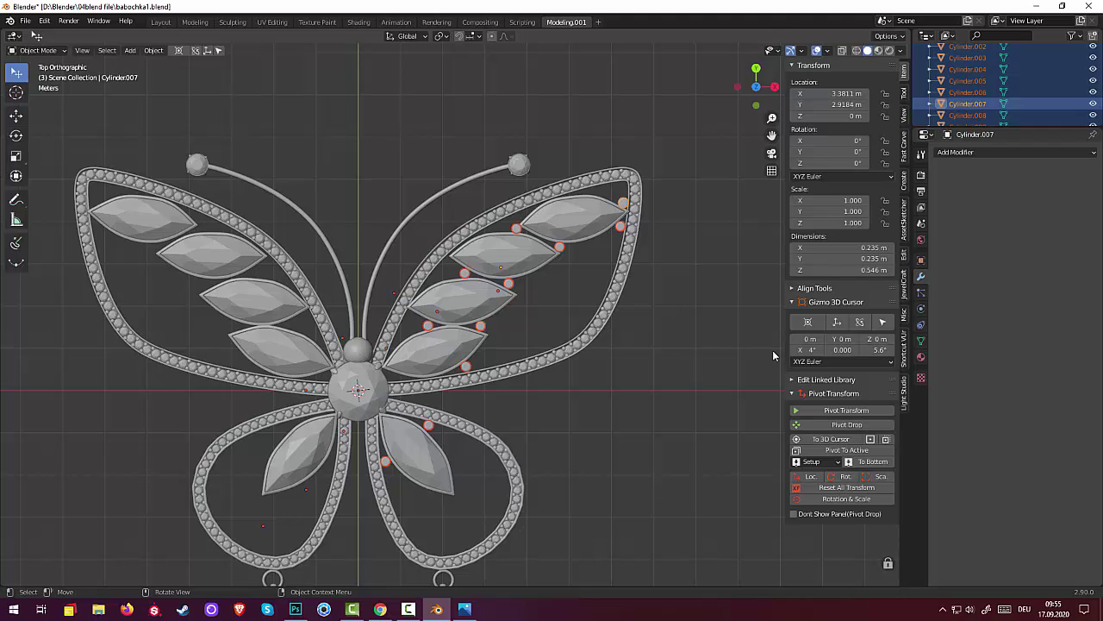
pyautogui.hotkey('ctrl', 'j')
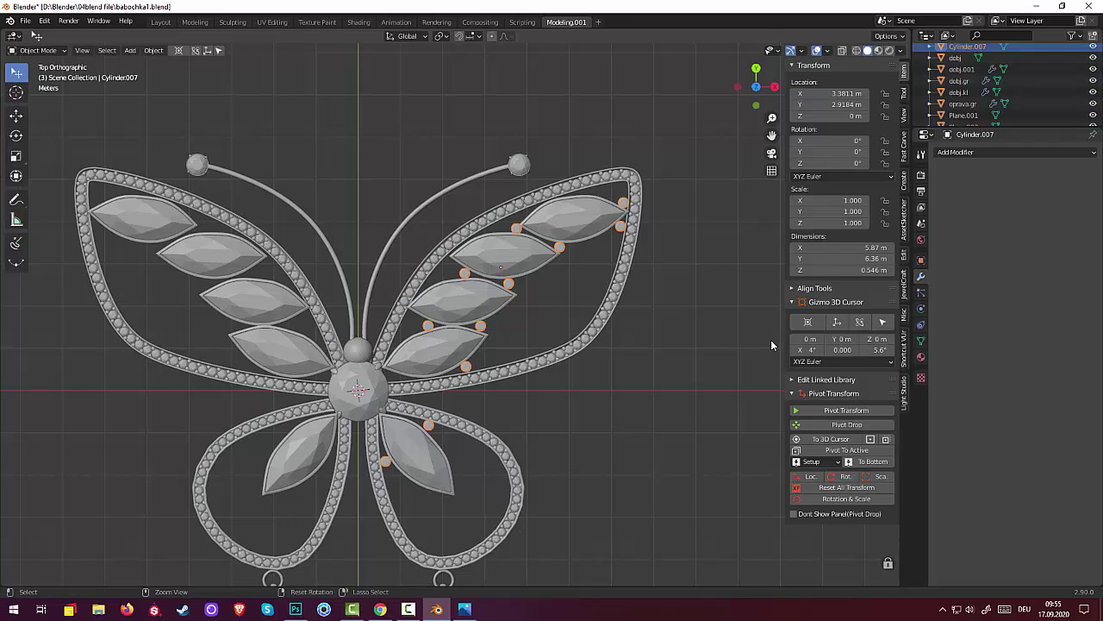
# - Set the joined beads' origin to the 3D cursor, add an X-axis Mirror modifier, and frame everything
pyautogui.click(152, 50)
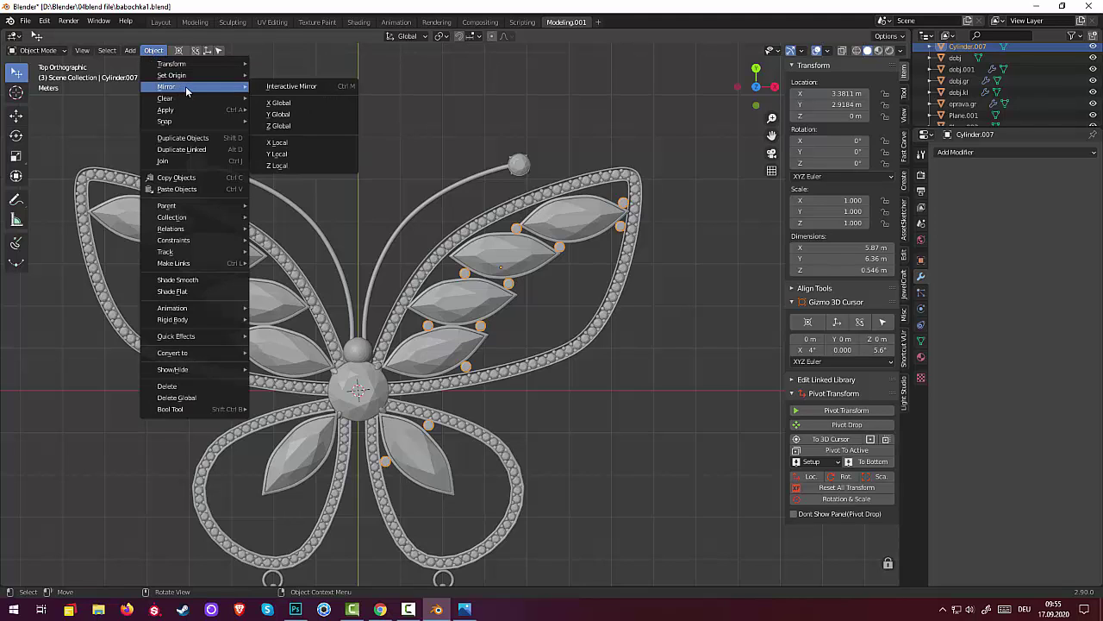
pyautogui.moveTo(172, 75)
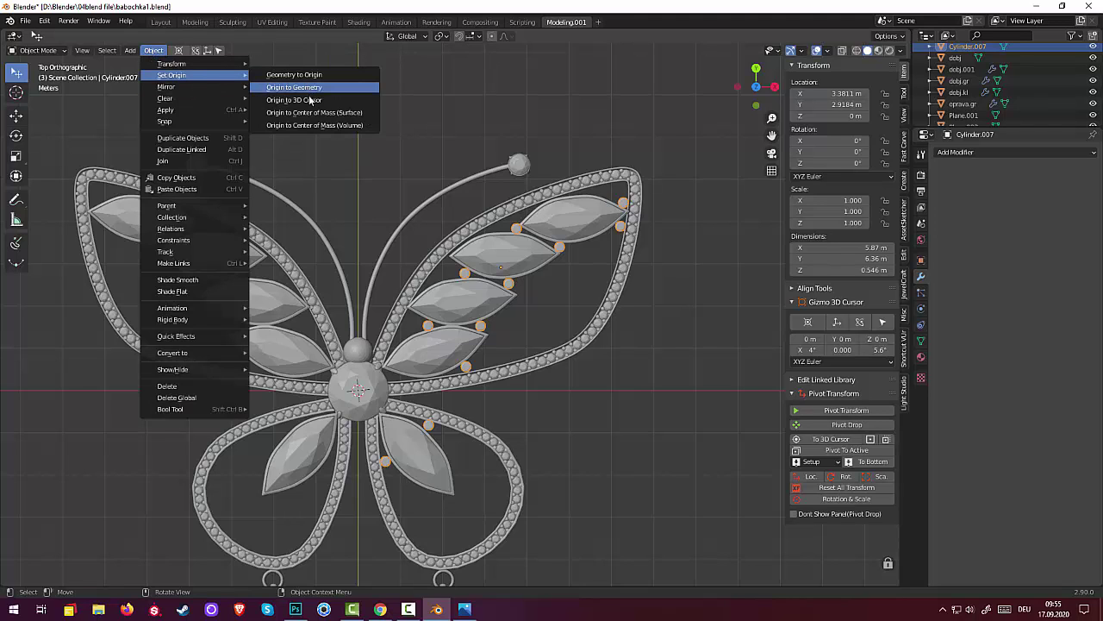
pyautogui.click(312, 100)
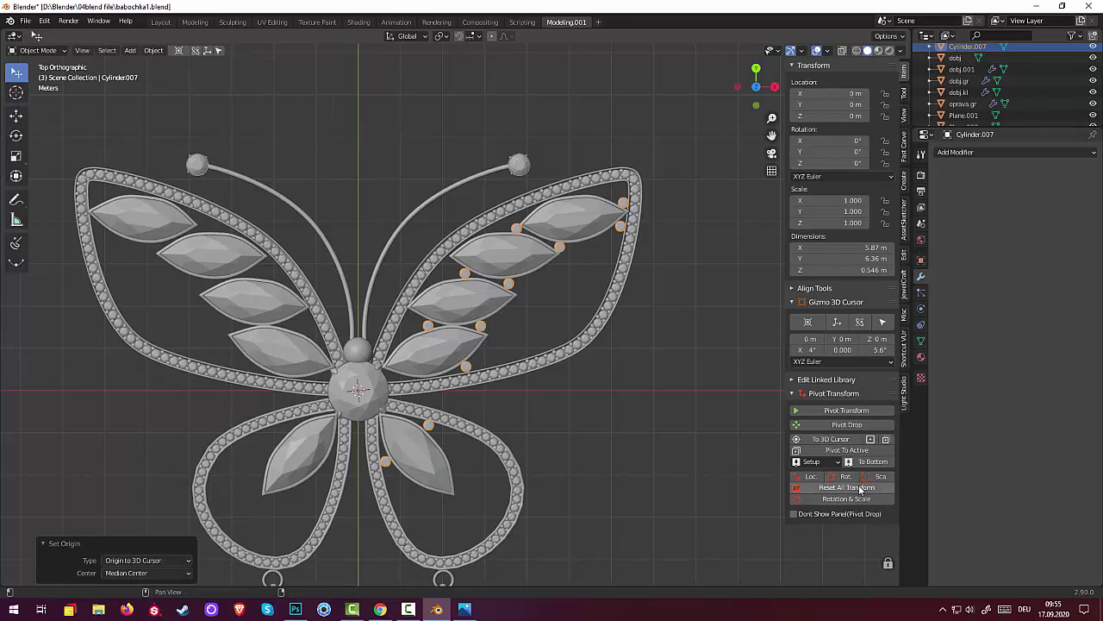
pyautogui.click(863, 487)
pyautogui.click(963, 153)
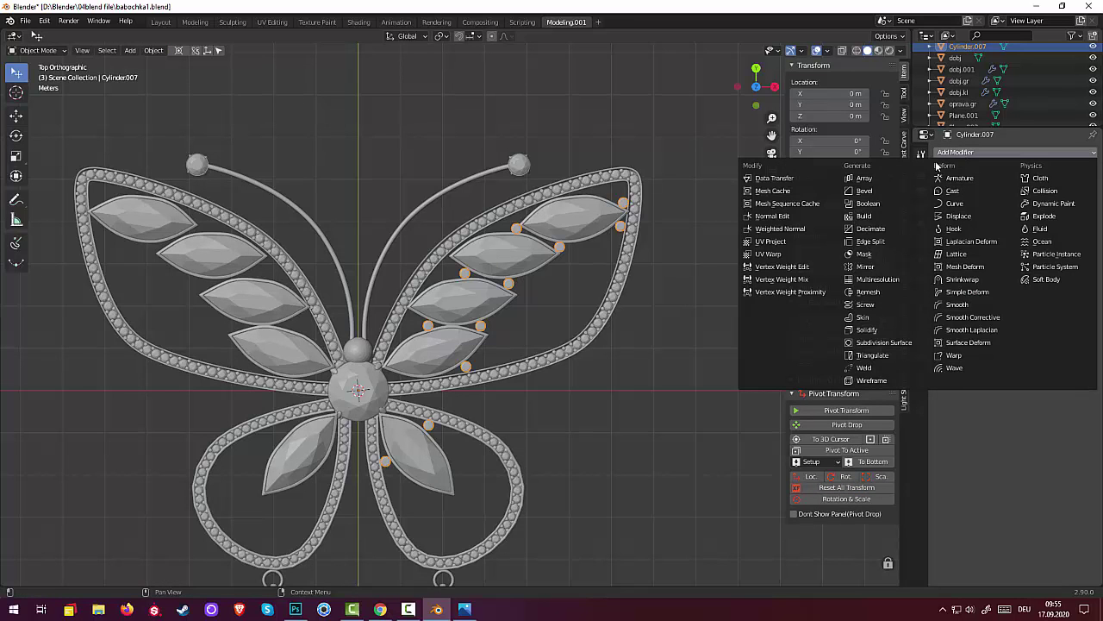
pyautogui.click(865, 267)
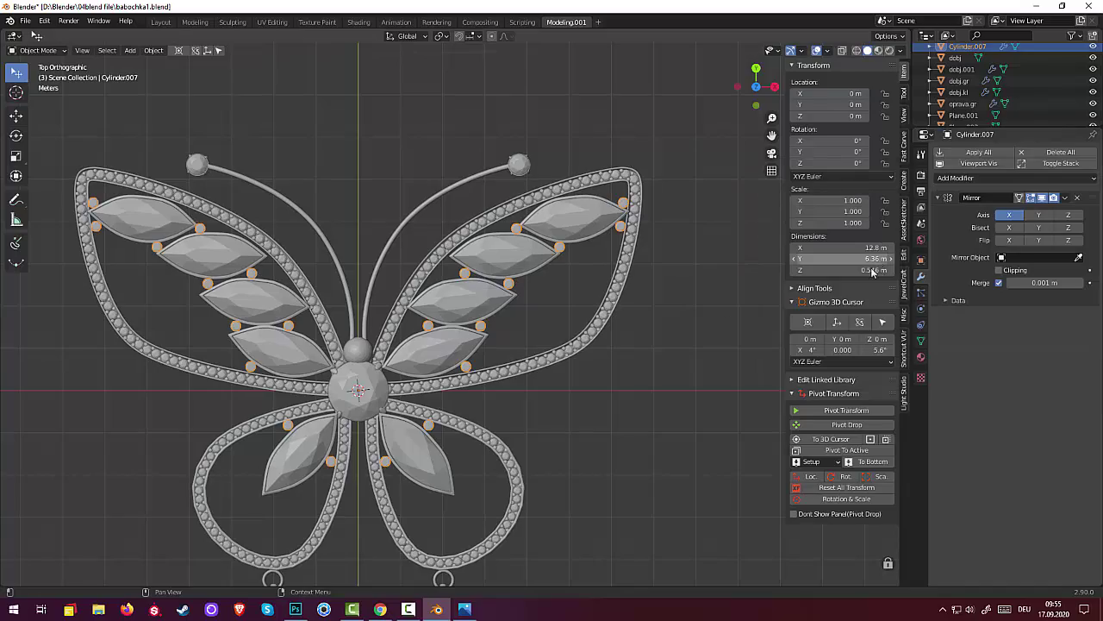
pyautogui.click(636, 387)
pyautogui.press('Home')
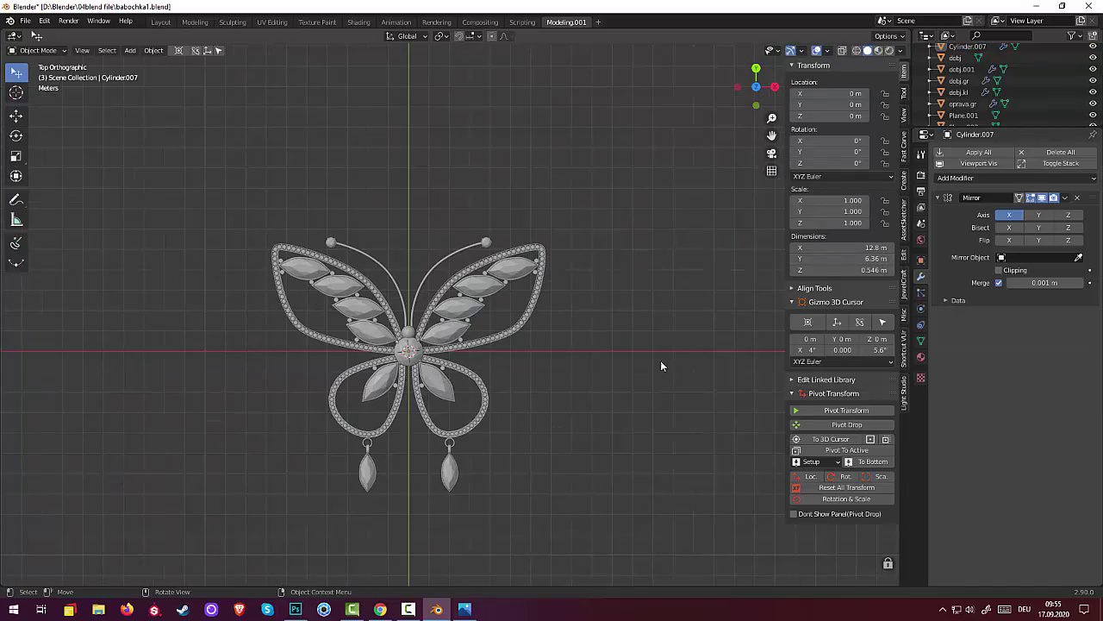
# - Orbit and zoom to view the symmetric posts on both wings from a tilted perspective
pyautogui.moveTo(661, 366)
pyautogui.mouseDown(button='middle')
pyautogui.moveTo(637, 204)
pyautogui.moveTo(658, 144)
pyautogui.moveTo(687, 120)
pyautogui.moveTo(652, 232)
pyautogui.moveTo(683, 376)
pyautogui.moveTo(635, 352)
pyautogui.moveTo(662, 335)
pyautogui.mouseUp(button='middle')
pyautogui.scroll(2, 631, 337)
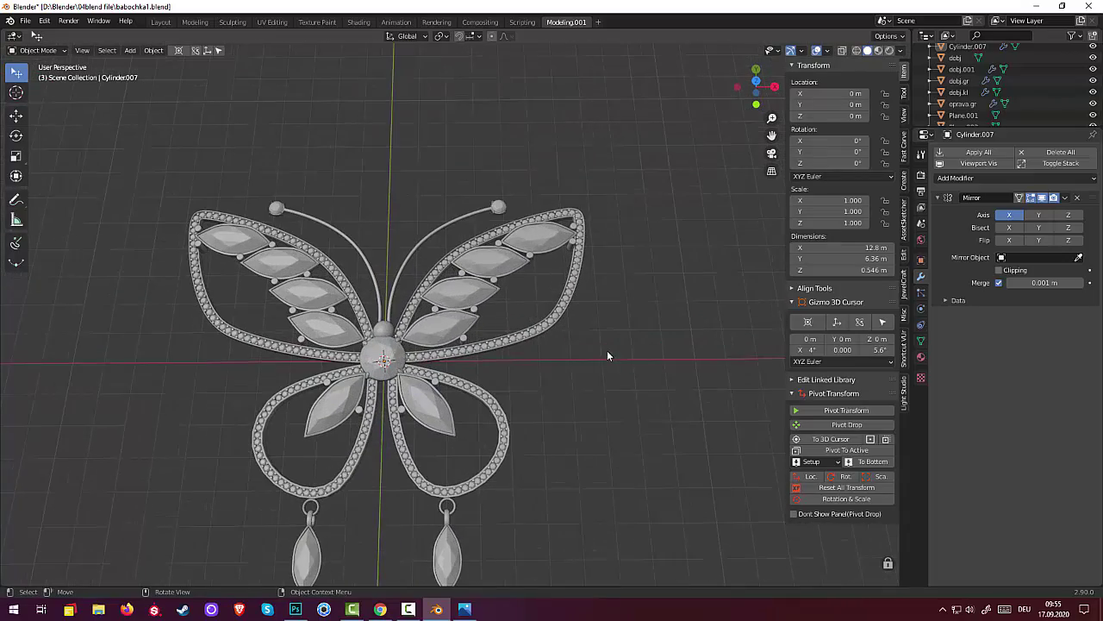
pyautogui.moveTo(603, 347)
pyautogui.mouseDown(button='middle')
pyautogui.moveTo(595, 385)
pyautogui.moveTo(627, 353)
pyautogui.moveTo(581, 379)
pyautogui.moveTo(581, 391)
pyautogui.moveTo(610, 369)
pyautogui.moveTo(598, 374)
pyautogui.mouseUp(button='middle')
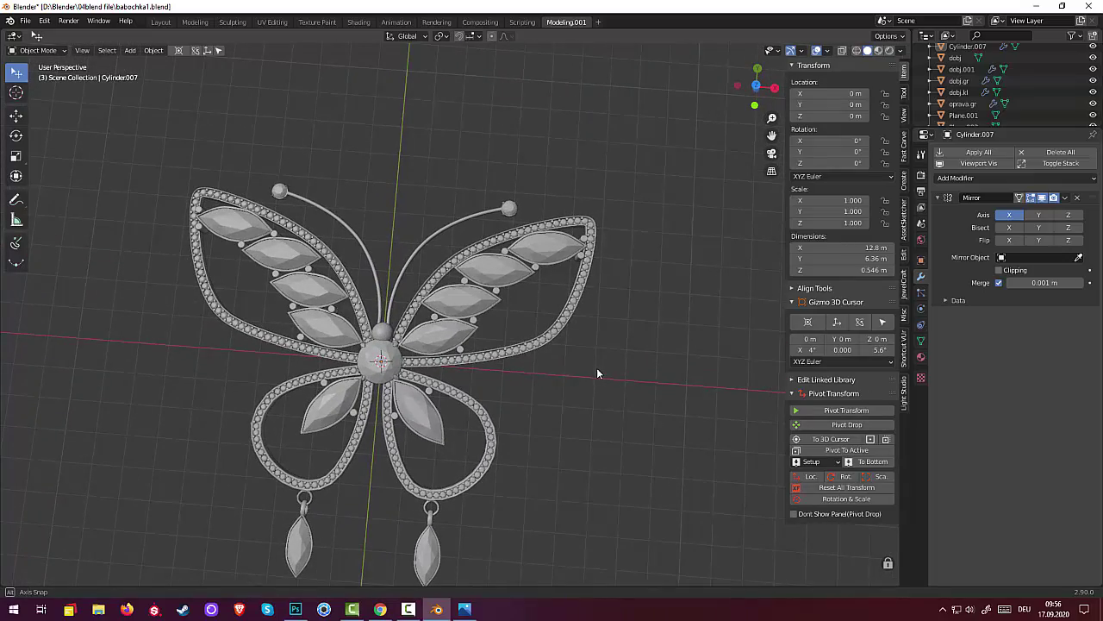
pyautogui.scroll(-3, 594, 369)
pyautogui.scroll(1, 587, 364)
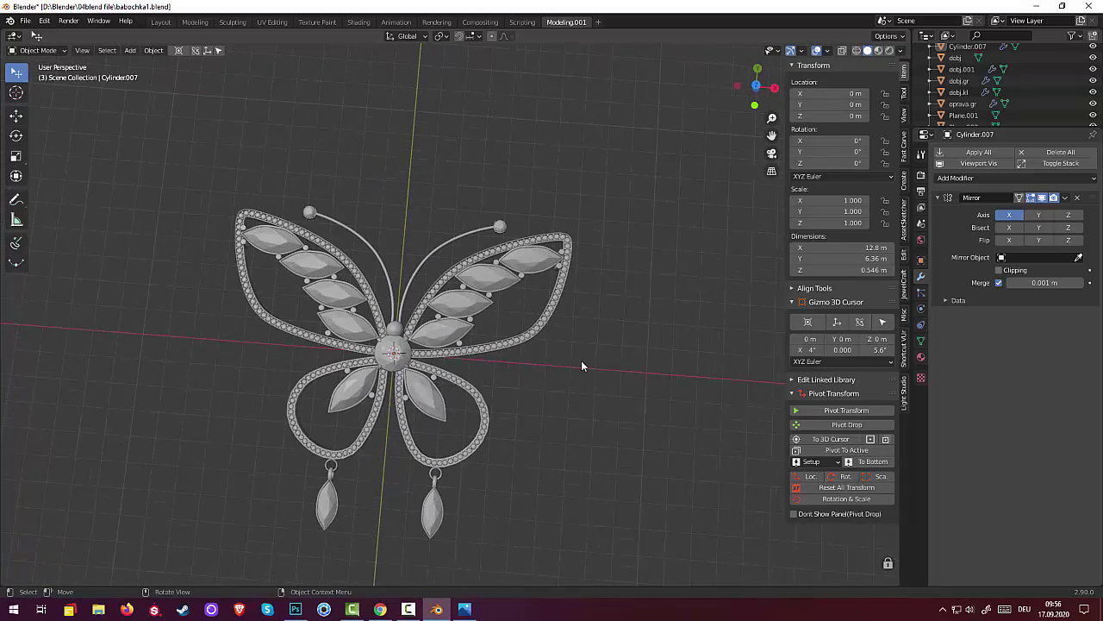
pyautogui.scroll(2, 581, 366)
pyautogui.moveTo(579, 341)
pyautogui.mouseDown(button='middle')
pyautogui.moveTo(633, 274)
pyautogui.moveTo(628, 332)
pyautogui.mouseUp(button='middle')
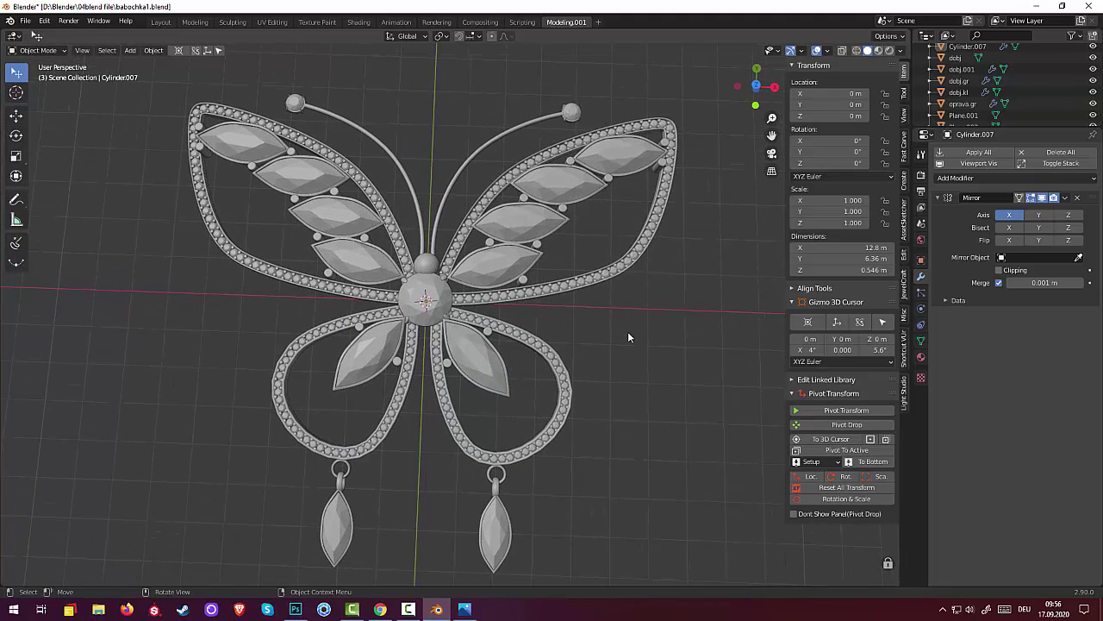